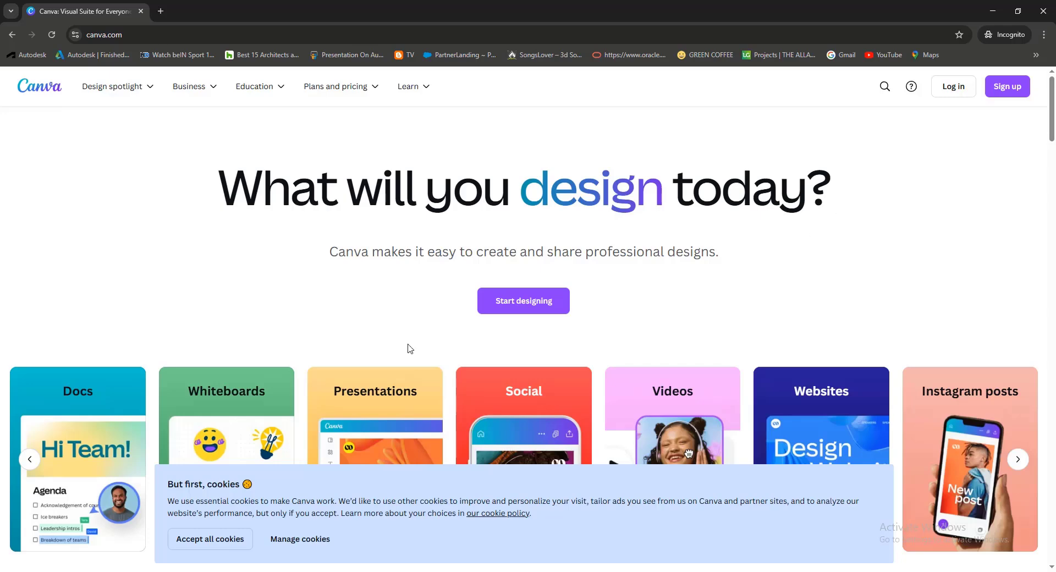
# Accept all cookies and open the Google sign-in from the sign-up options
pyautogui.click(220, 538)
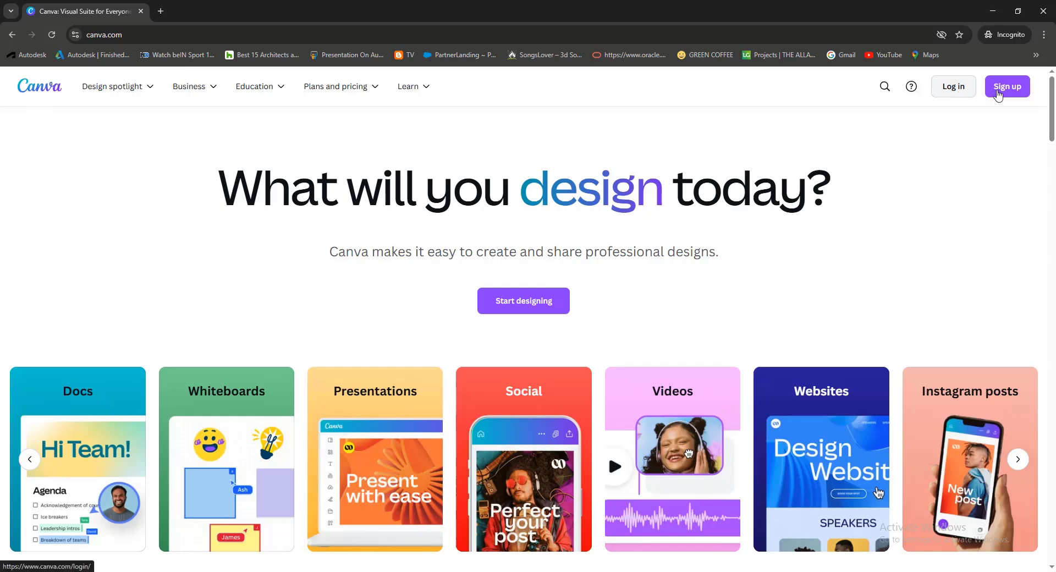
pyautogui.click(1014, 94)
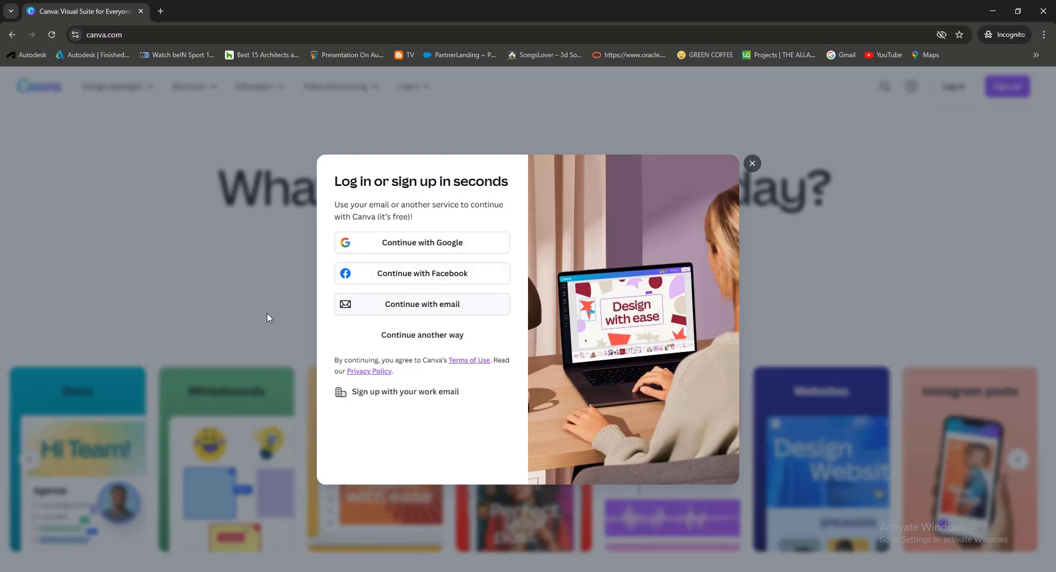
pyautogui.click(422, 242)
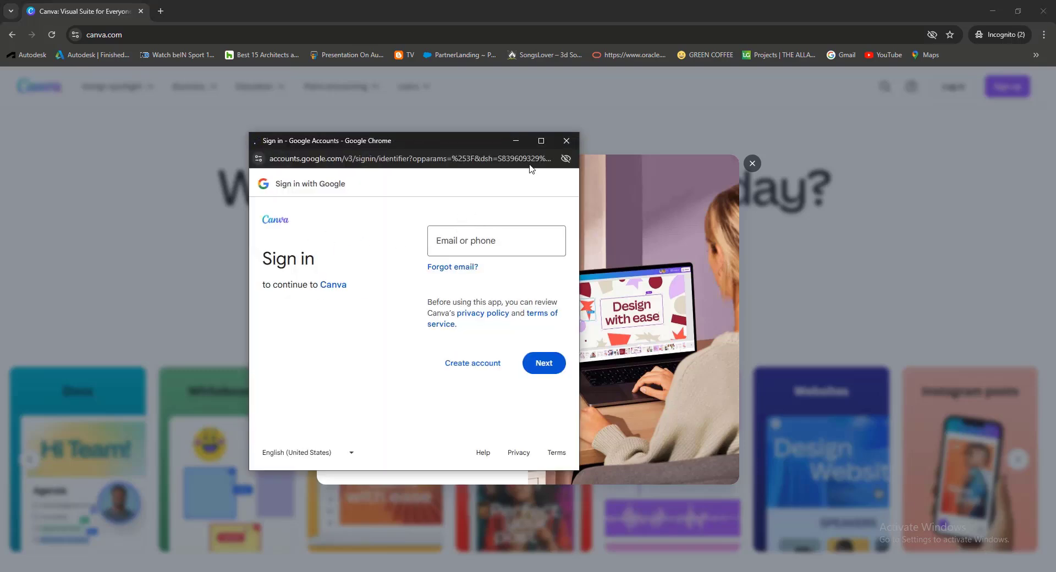
# Cancel the Google sign-in, dismiss the sign-up dialog and close the incognito window
pyautogui.click(566, 141)
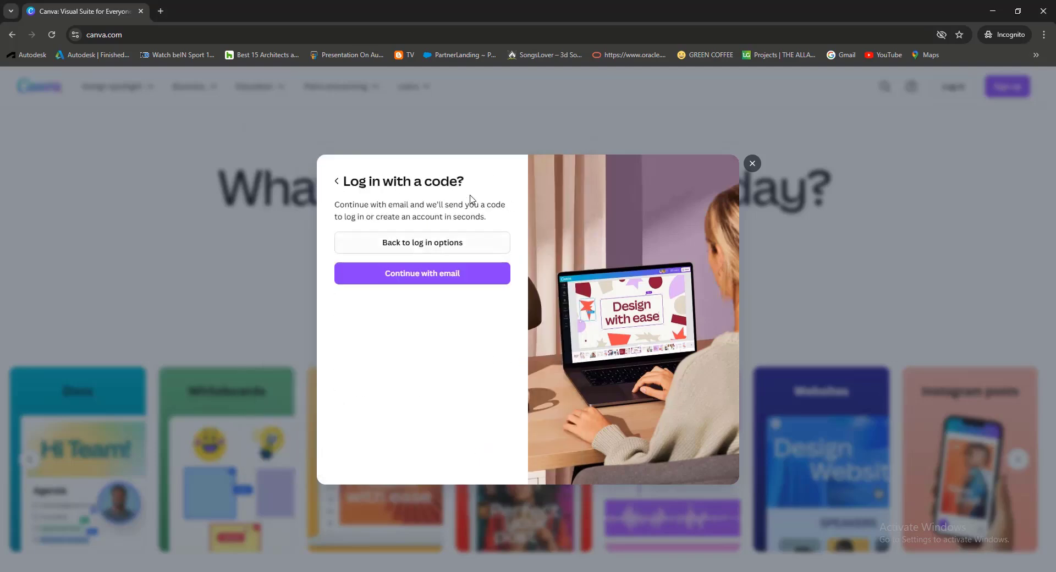
pyautogui.click(337, 181)
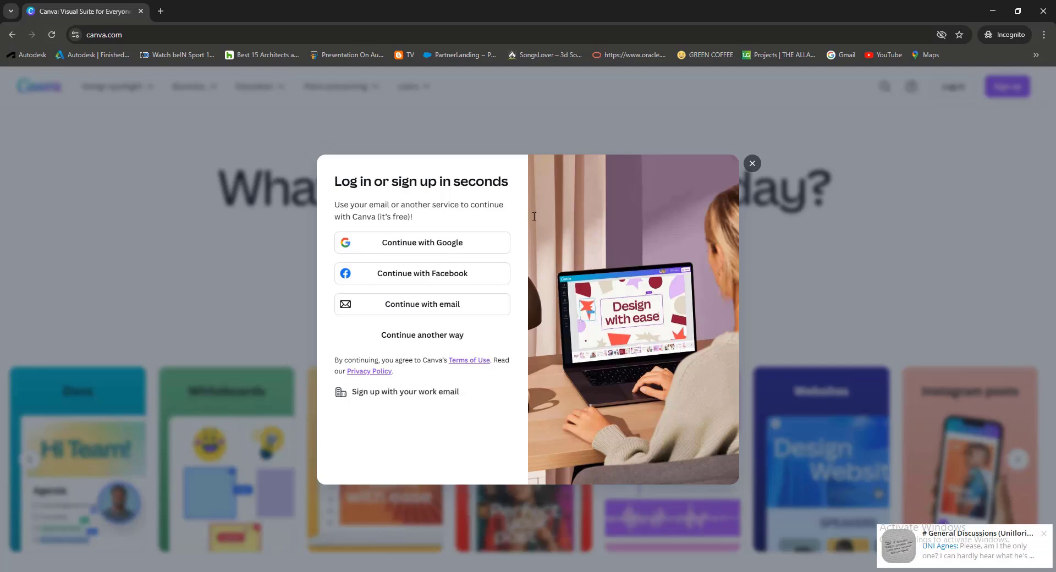
pyautogui.click(753, 164)
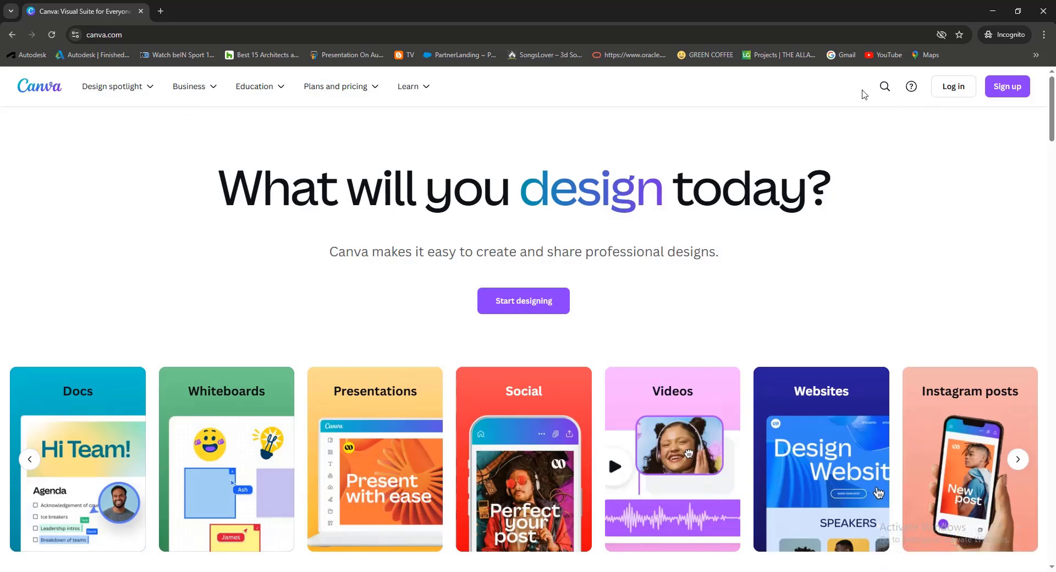
pyautogui.click(1043, 11)
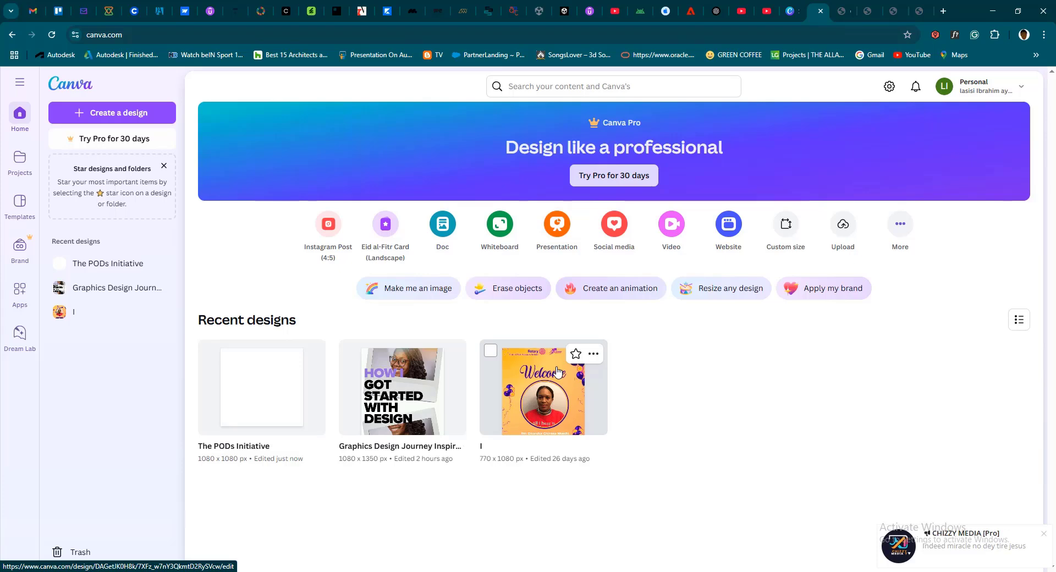
# Search the signed-in account's content and templates for "carousel instagram posts"
pyautogui.click(551, 87)
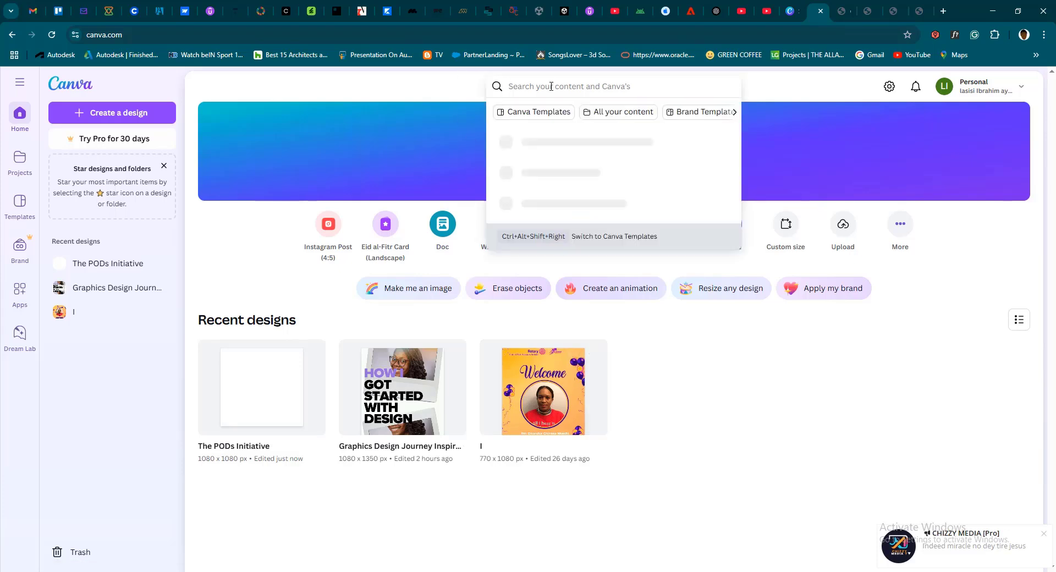
pyautogui.write('card')
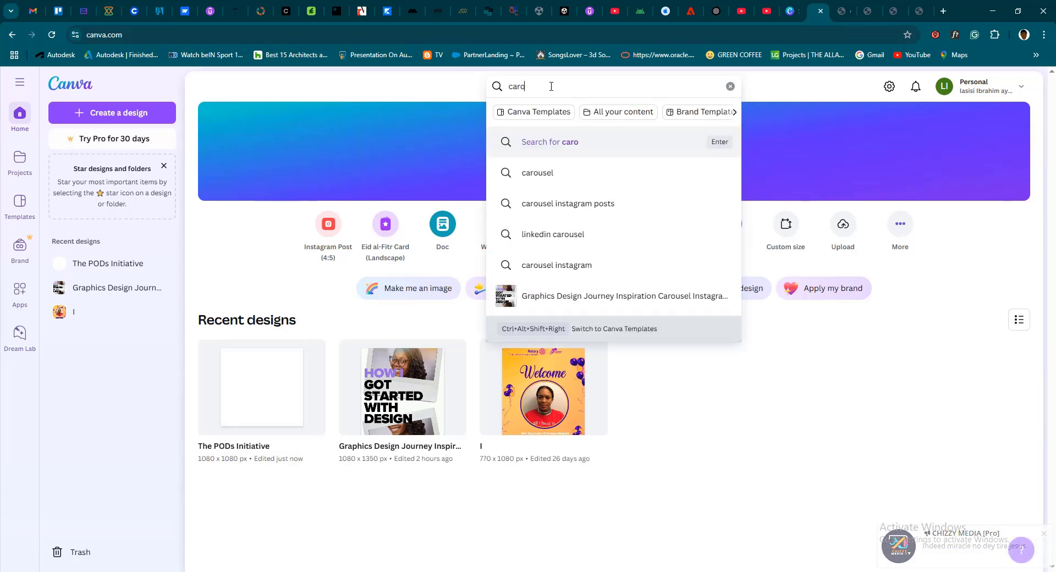
pyautogui.click(559, 203)
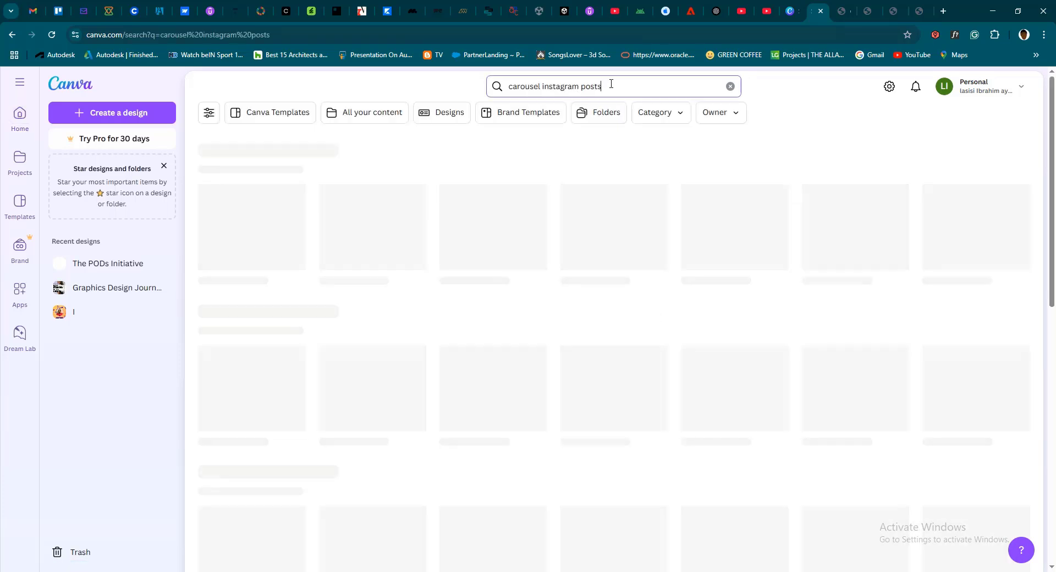
pyautogui.click(610, 84)
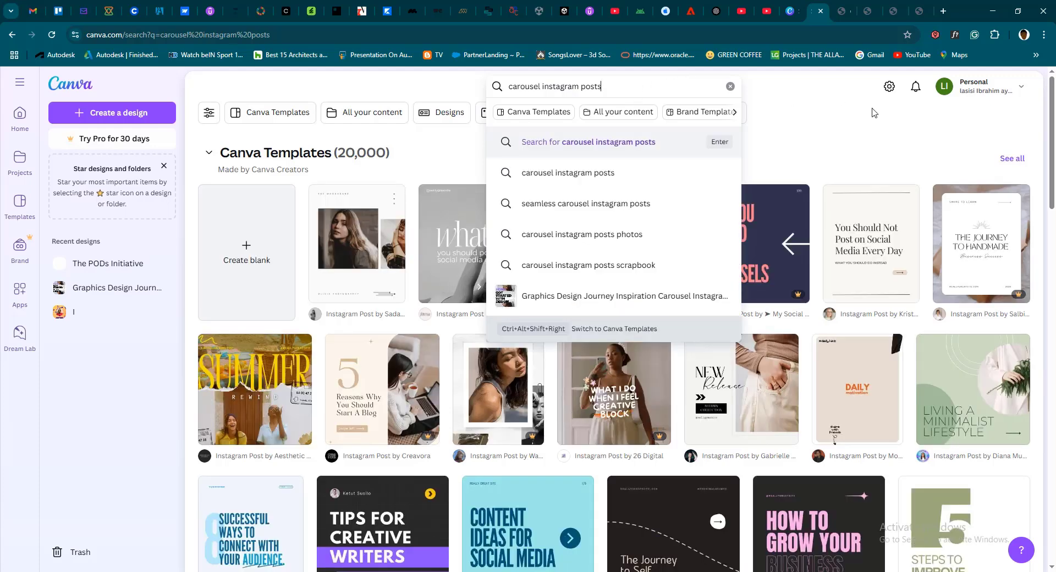
pyautogui.click(793, 102)
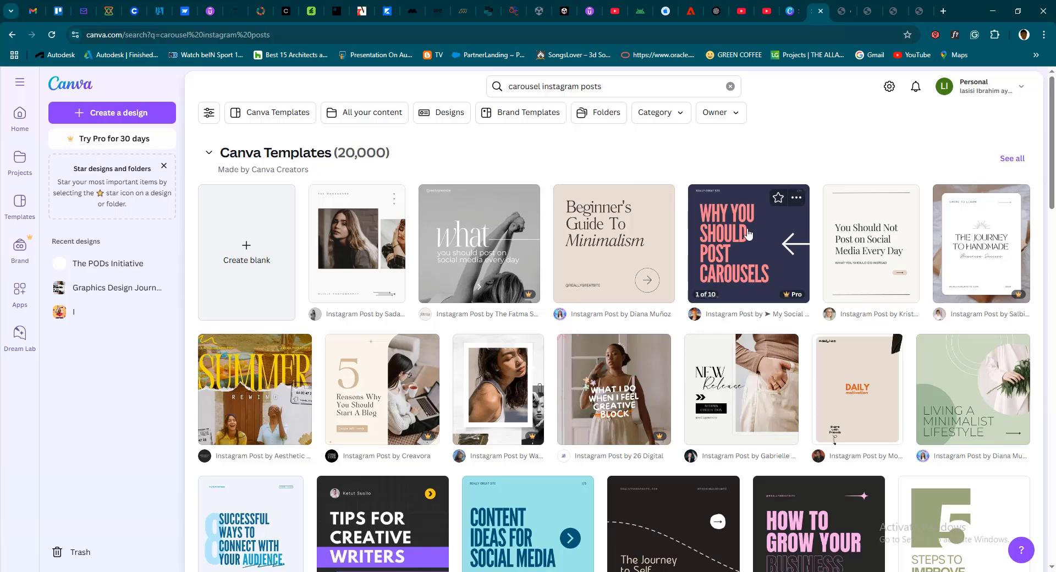
# Examine the carousel Instagram post templates, comparing free and Pro designs, down to the self-created designs below them
pyautogui.scroll(-2, 770, 271)
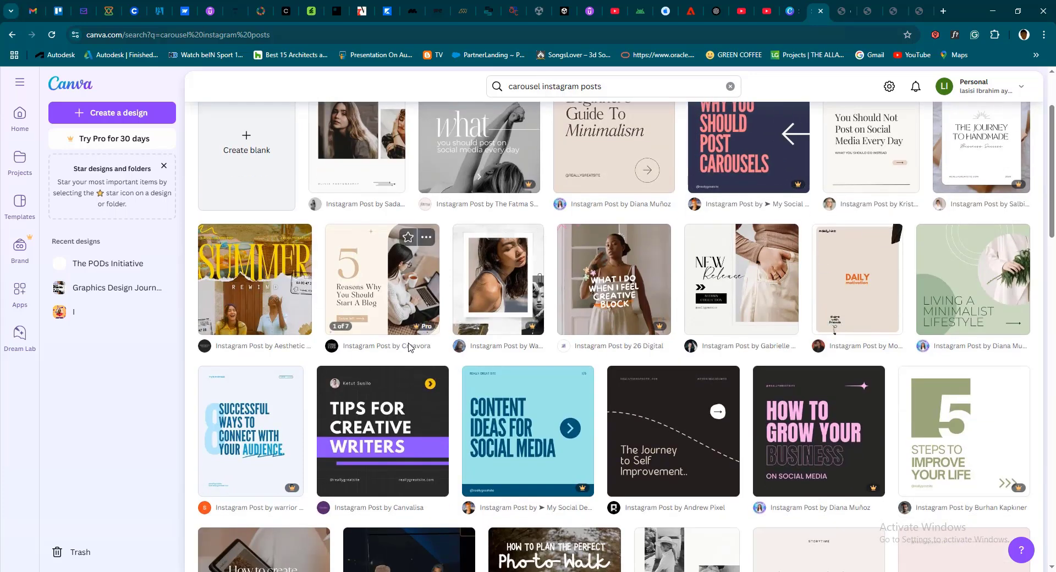
pyautogui.scroll(-8, 632, 316)
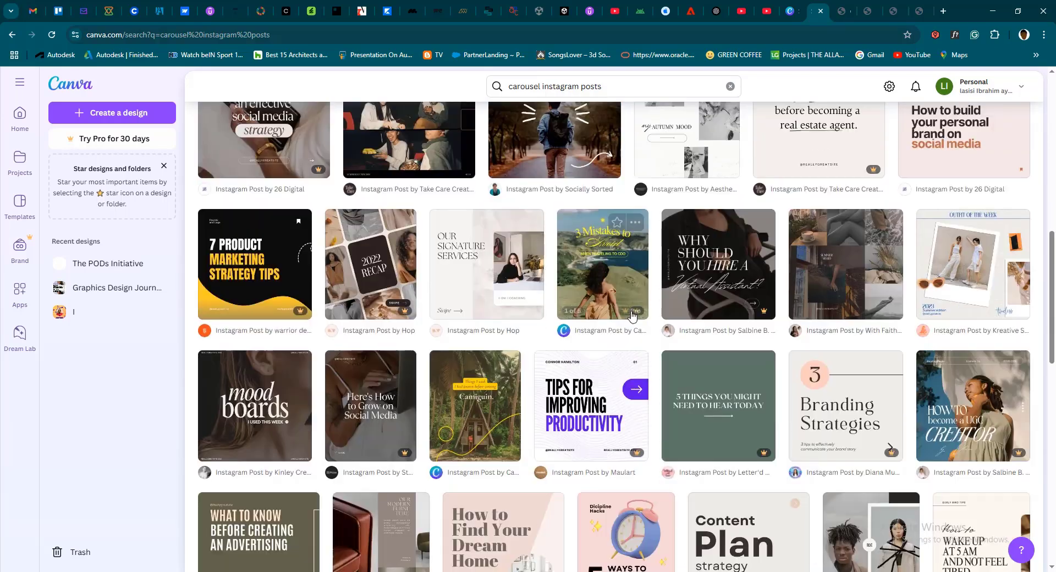
pyautogui.scroll(-8, 632, 316)
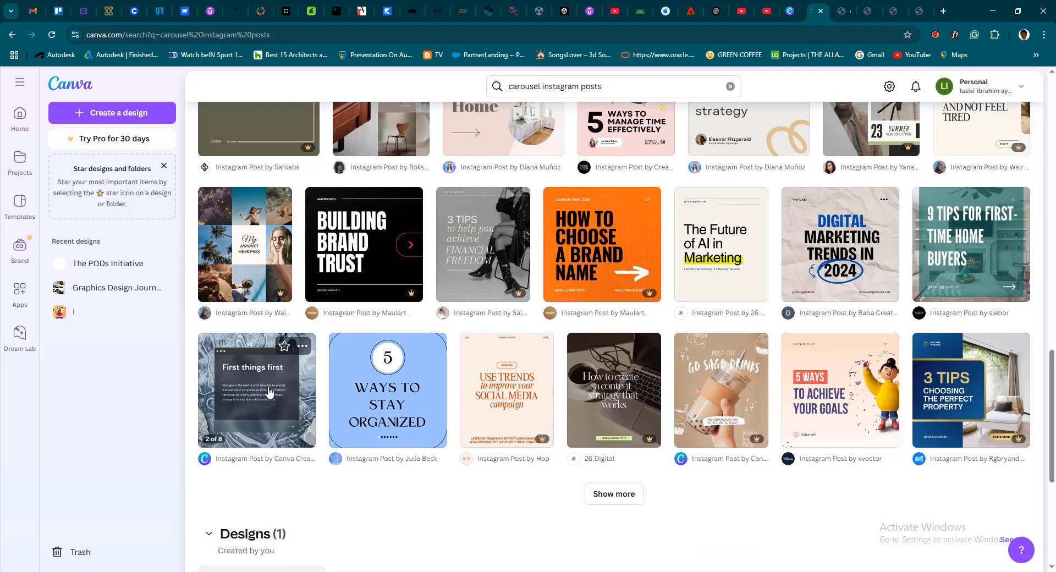
pyautogui.scroll(9, 572, 135)
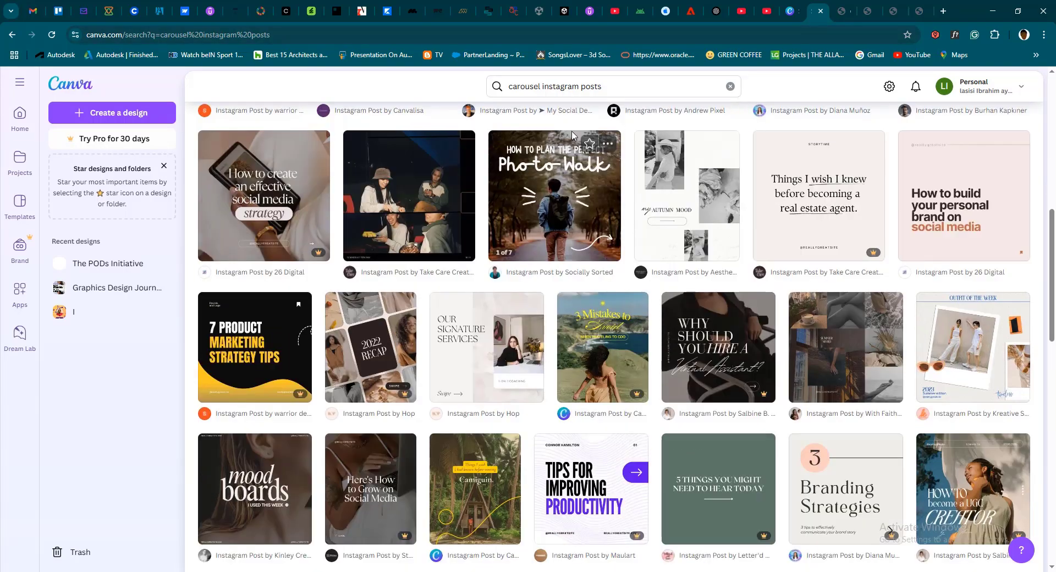
pyautogui.scroll(3, 572, 135)
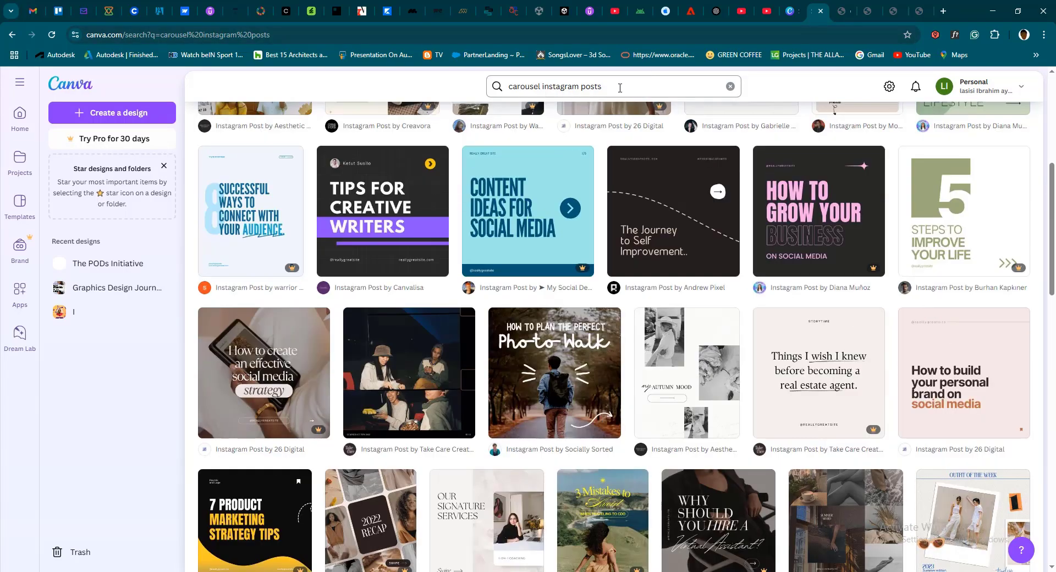
pyautogui.scroll(5, 467, 118)
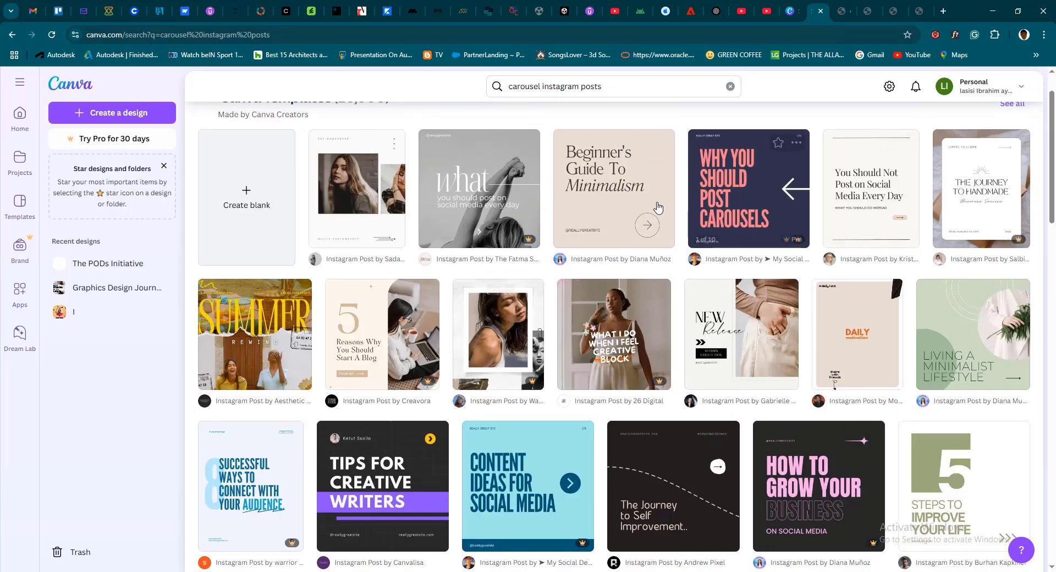
pyautogui.scroll(-5, 647, 269)
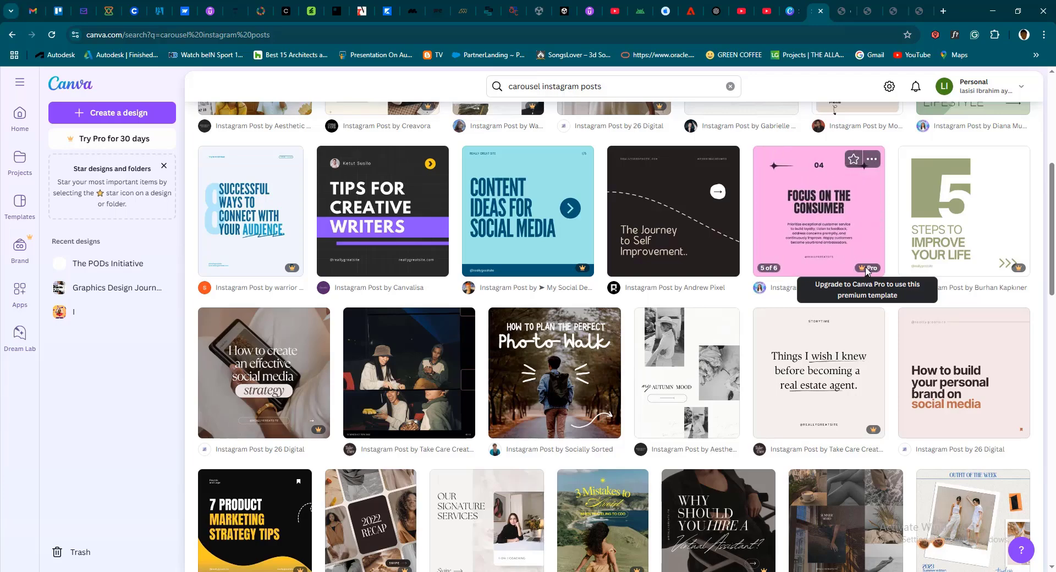
pyautogui.scroll(4, 865, 268)
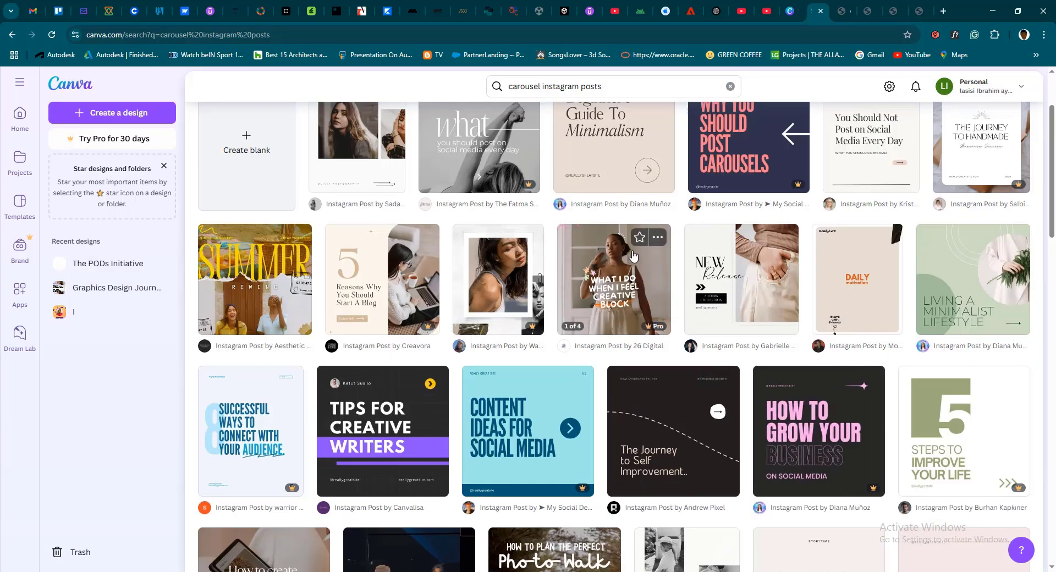
pyautogui.scroll(2, 632, 264)
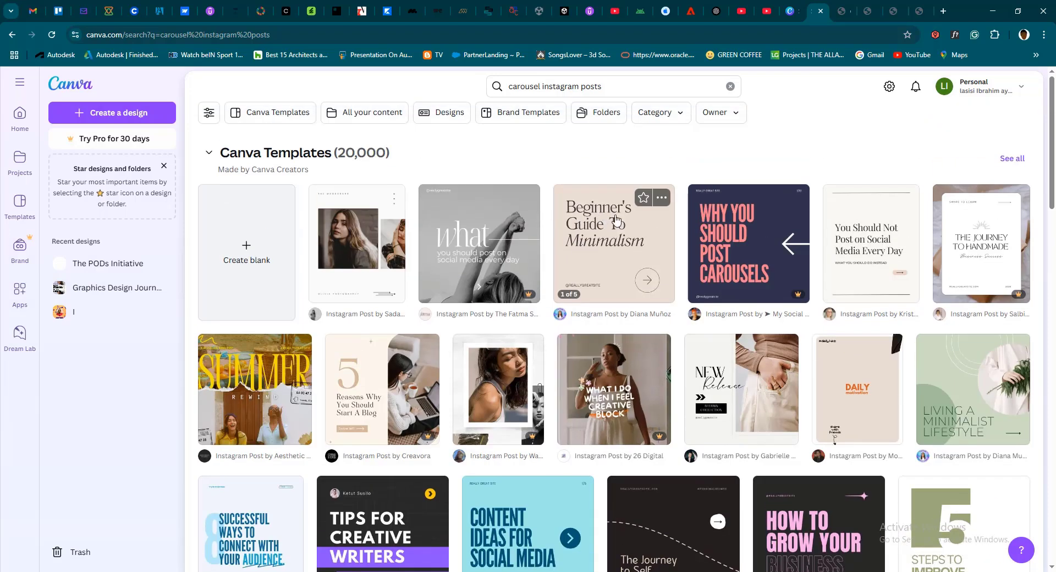
pyautogui.scroll(-2, 595, 242)
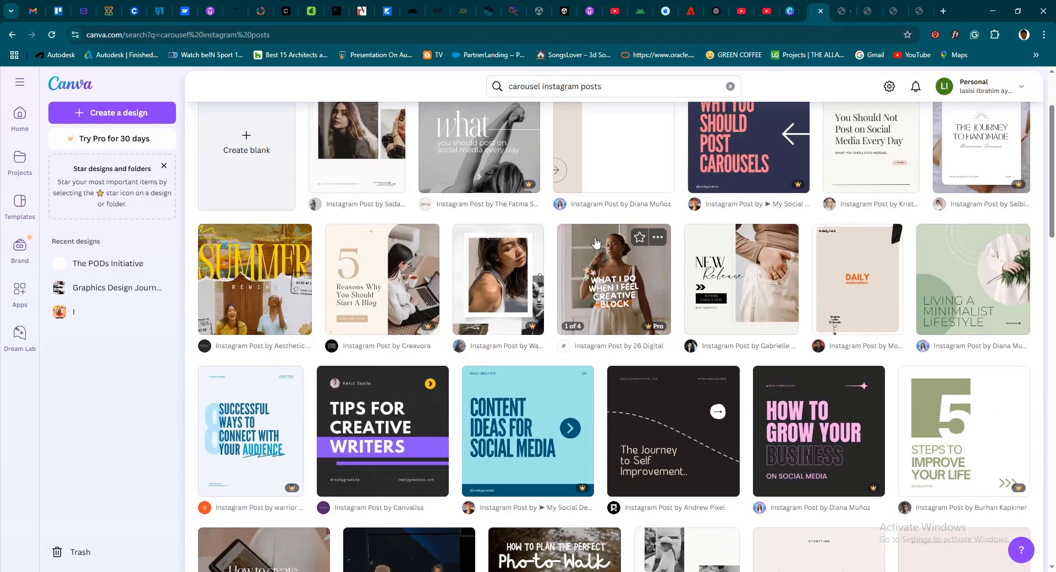
pyautogui.scroll(2, 595, 242)
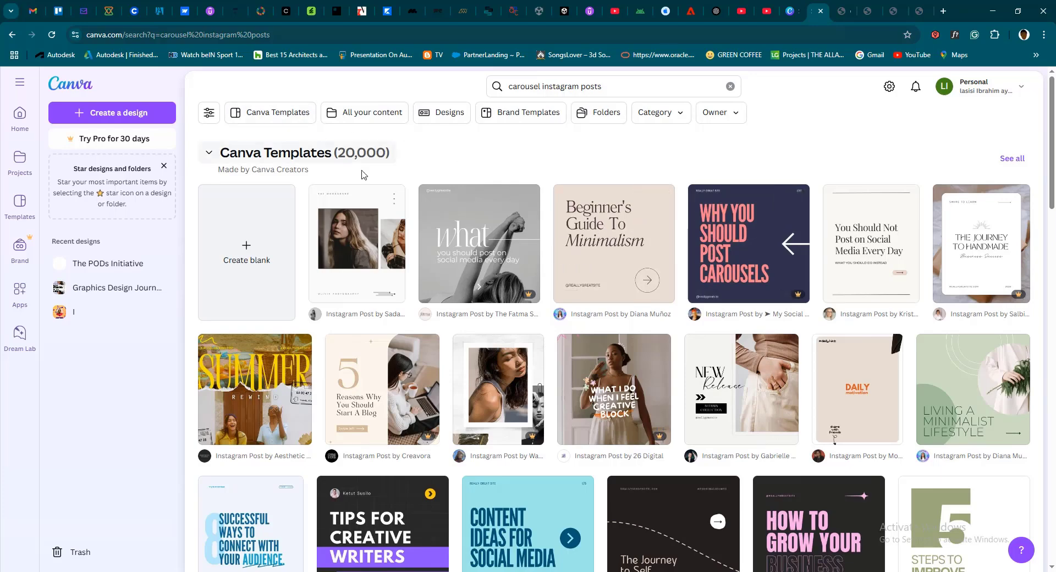
pyautogui.scroll(-5, 522, 213)
pyautogui.scroll(3, 522, 212)
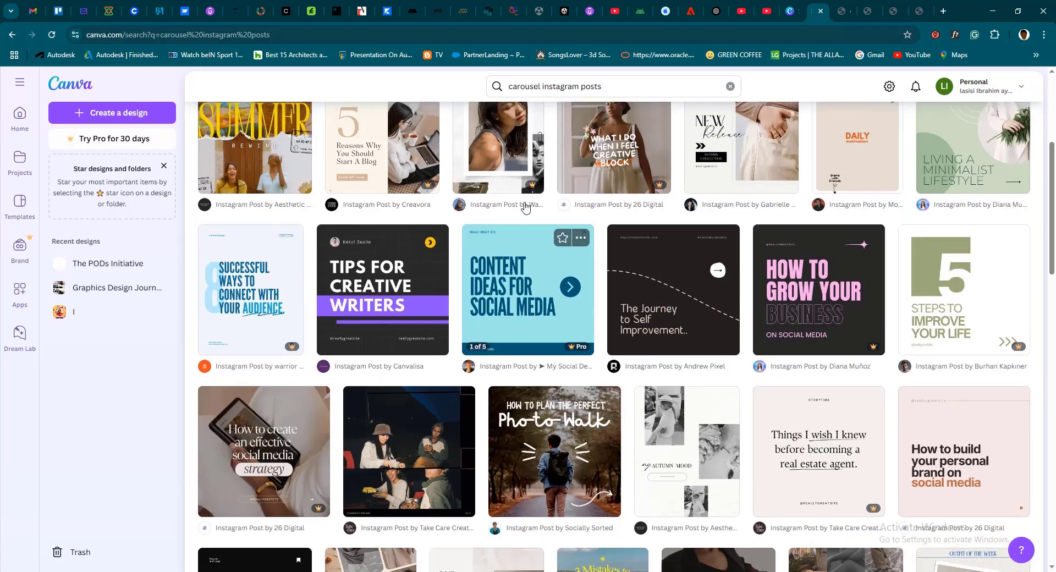
pyautogui.scroll(-8, 568, 218)
pyautogui.scroll(-3, 568, 218)
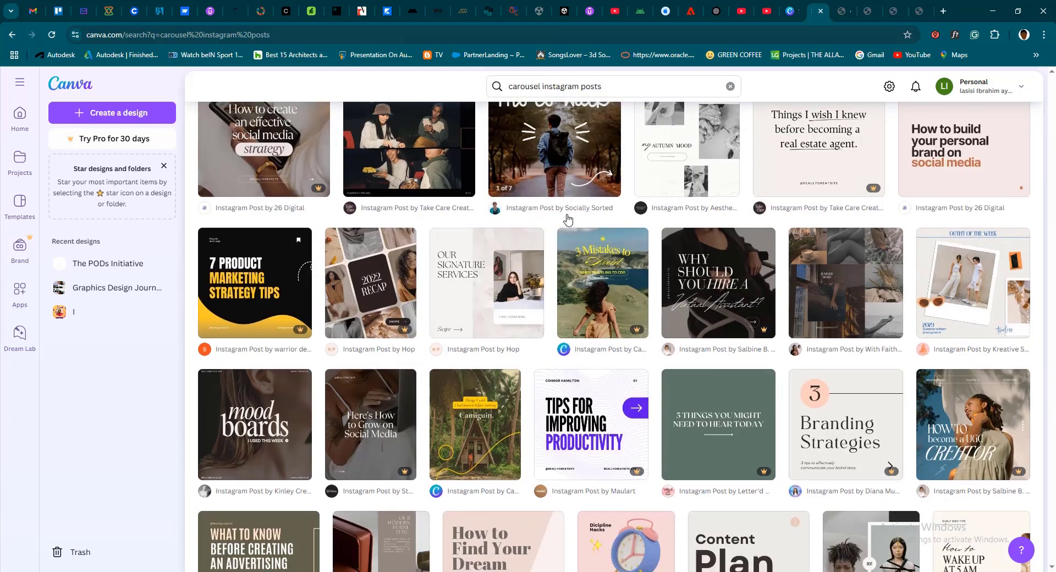
pyautogui.scroll(-8, 586, 223)
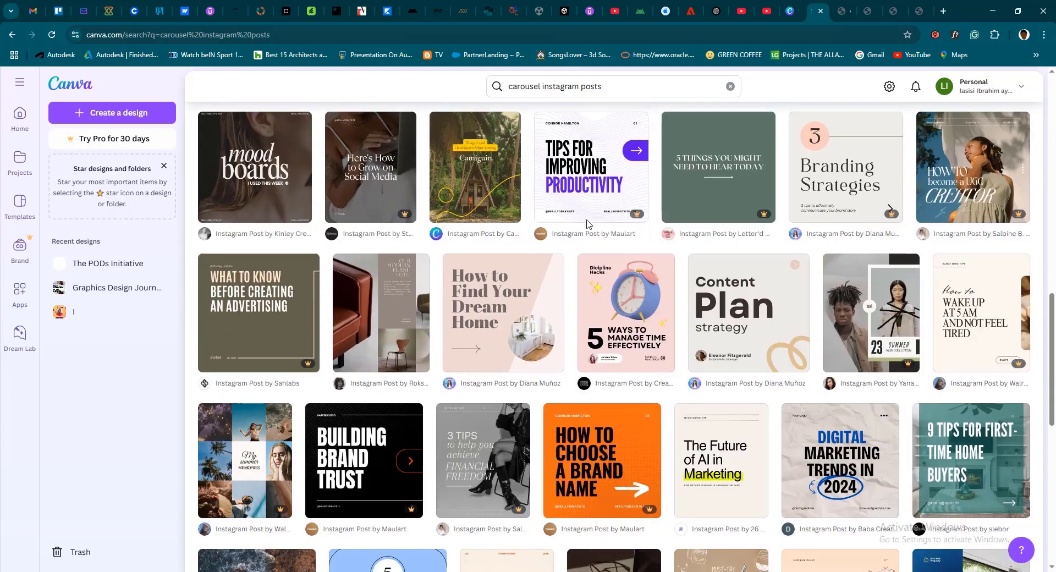
pyautogui.scroll(2, 586, 224)
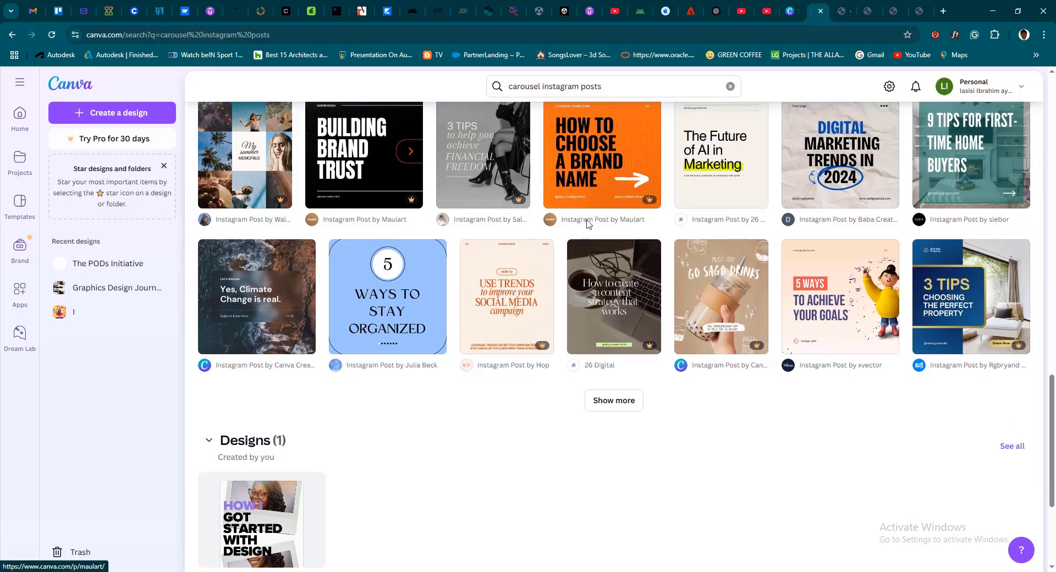
pyautogui.scroll(-2, 586, 223)
pyautogui.scroll(3, 587, 224)
pyautogui.scroll(10, 587, 224)
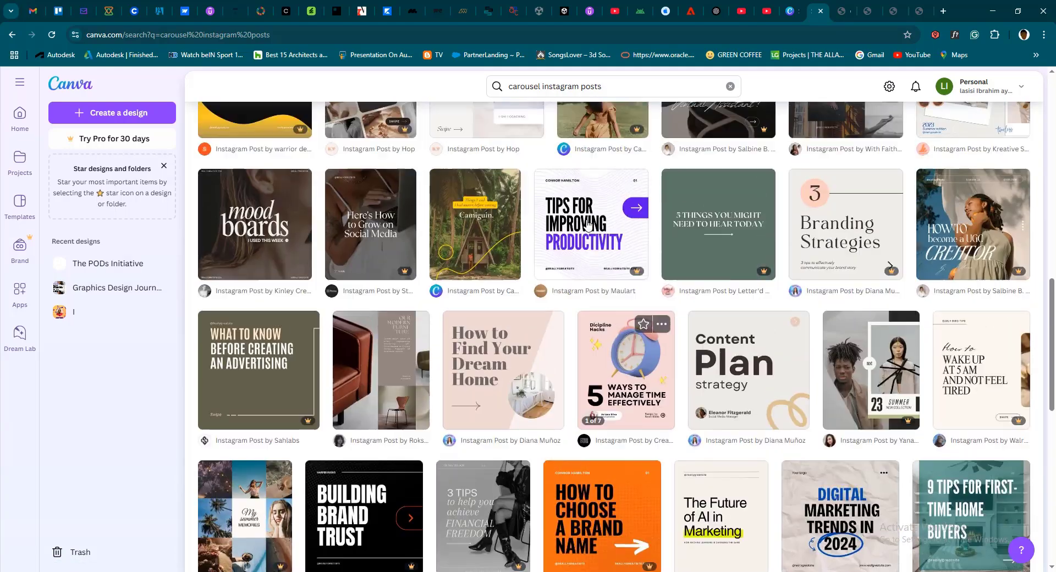
pyautogui.scroll(-10, 586, 223)
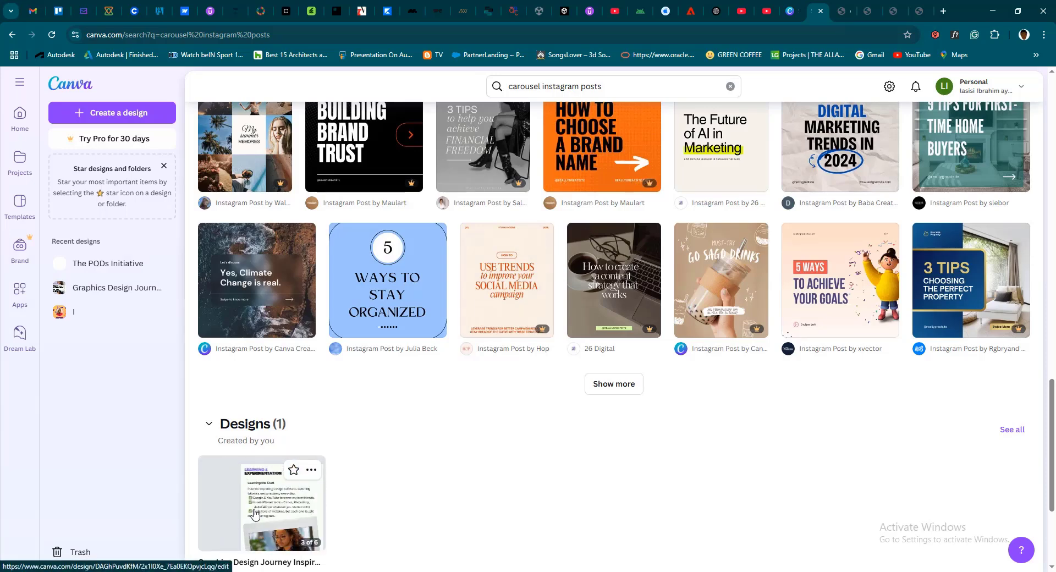
pyautogui.scroll(8, 504, 328)
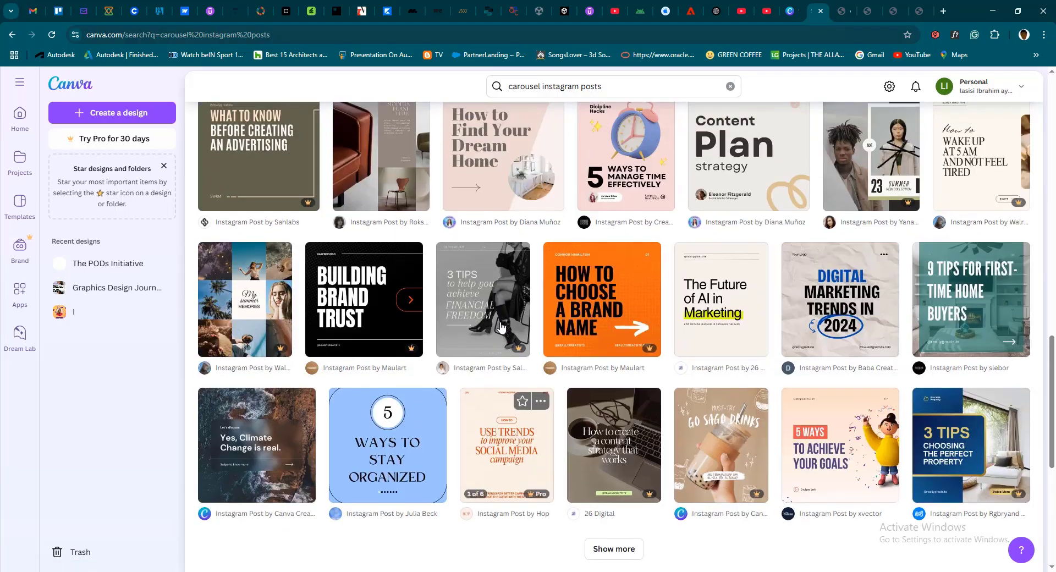
pyautogui.scroll(8, 504, 327)
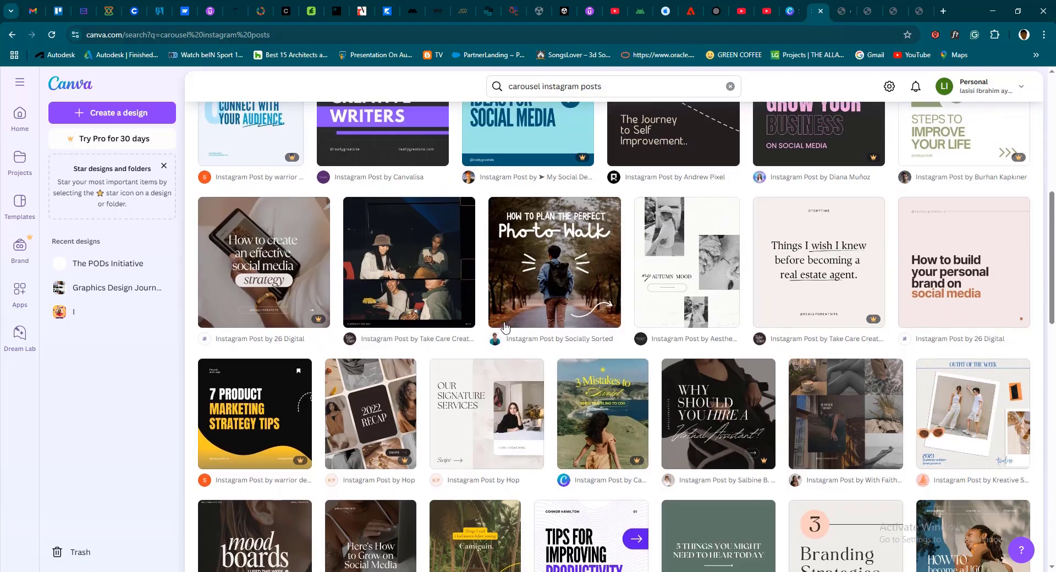
pyautogui.scroll(4, 505, 328)
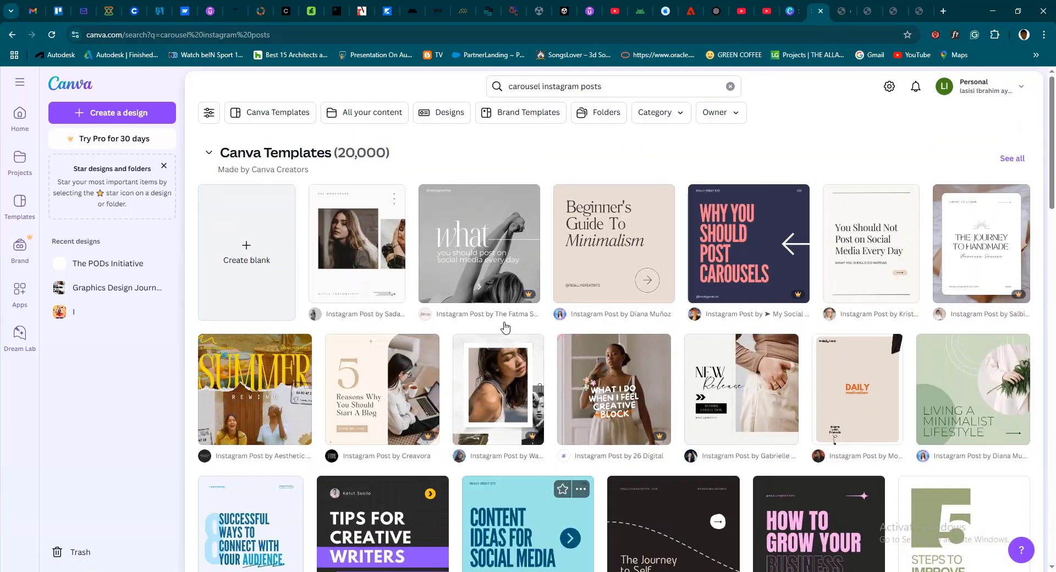
pyautogui.scroll(-3, 505, 328)
pyautogui.scroll(-15, 504, 328)
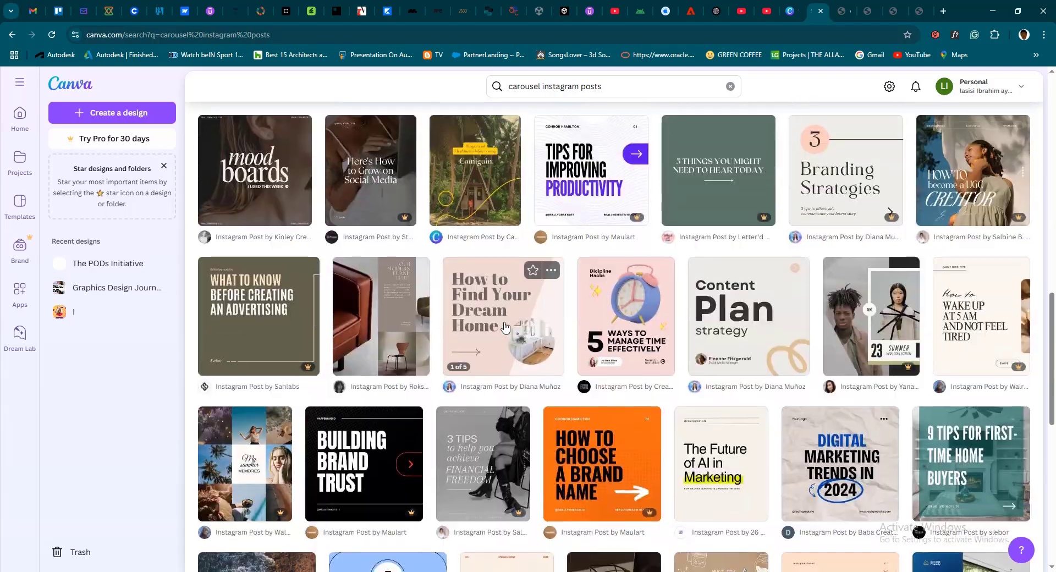
pyautogui.scroll(3, 505, 327)
pyautogui.scroll(-3, 504, 326)
pyautogui.scroll(2, 505, 327)
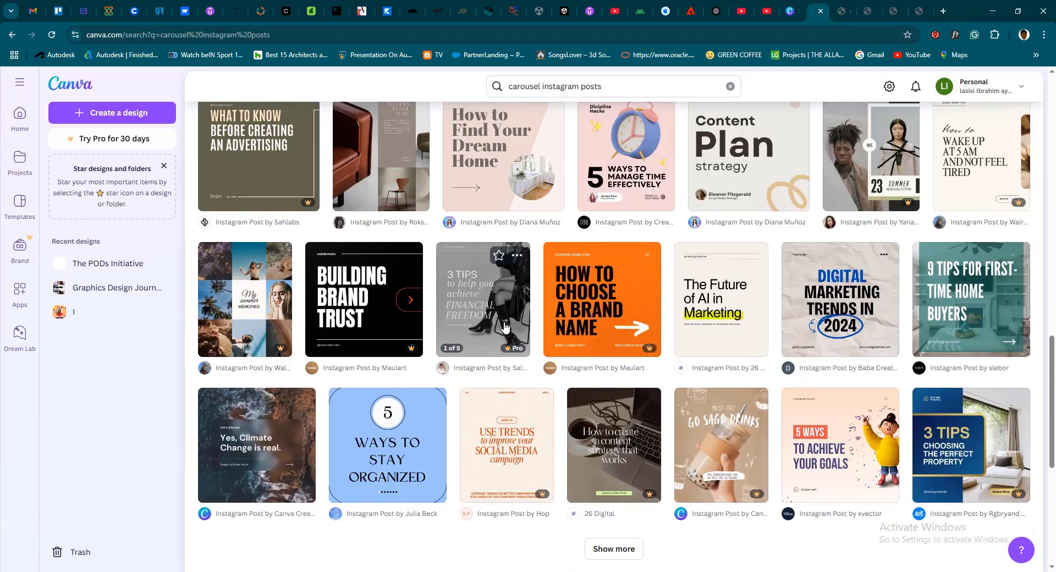
pyautogui.scroll(3, 561, 332)
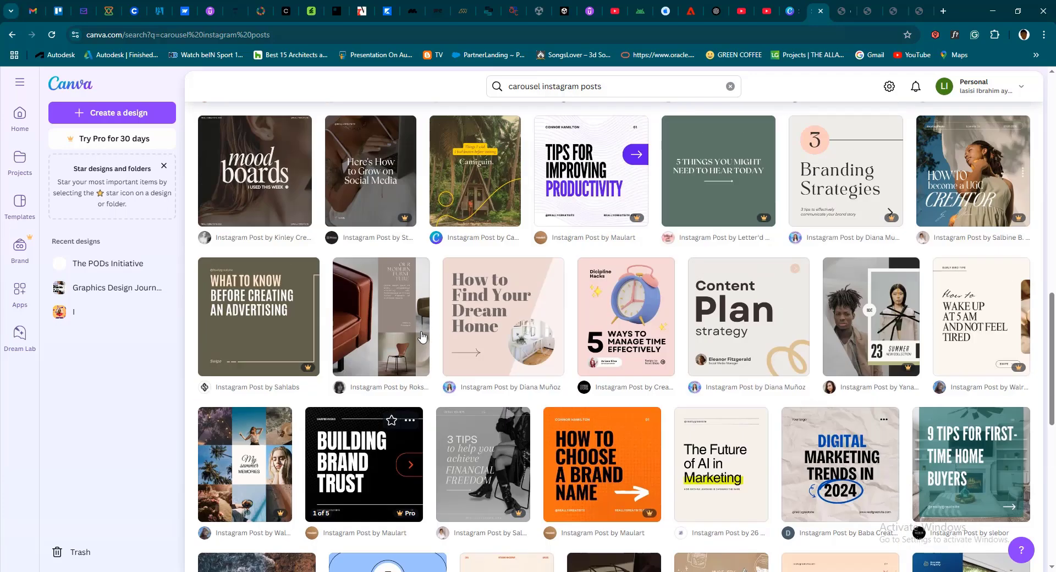
# Open the self-created "Graphics Design Journey Inspiration" carousel design listed below the template results
pyautogui.scroll(-3, 570, 350)
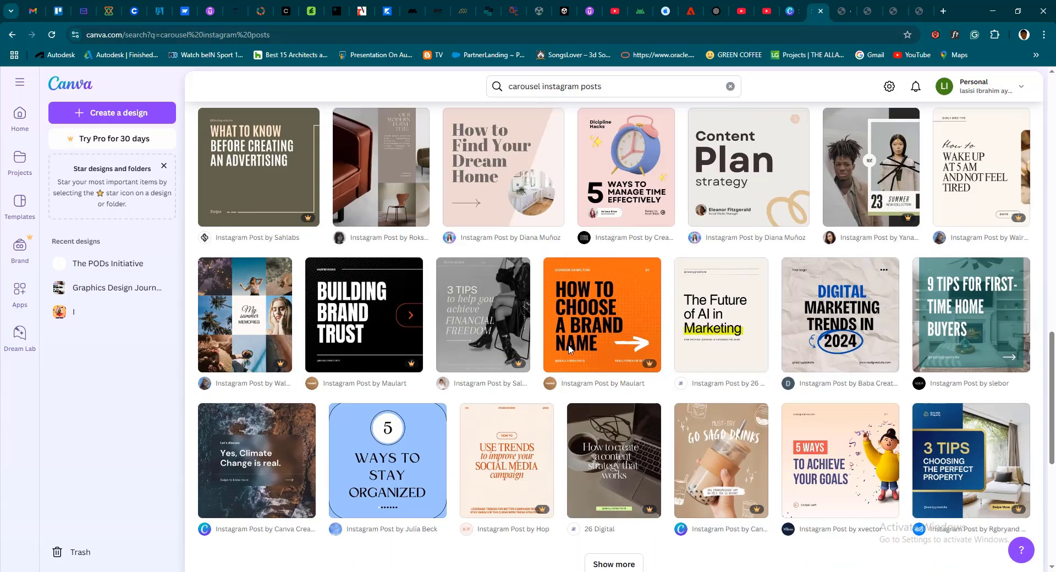
pyautogui.scroll(-5, 530, 352)
pyautogui.scroll(-1, 530, 352)
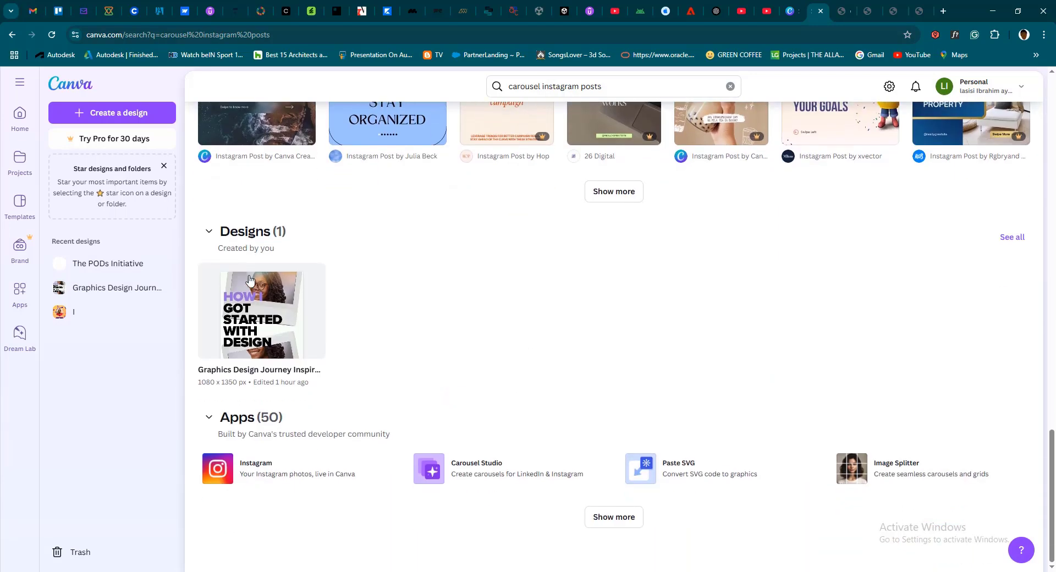
pyautogui.click(260, 311)
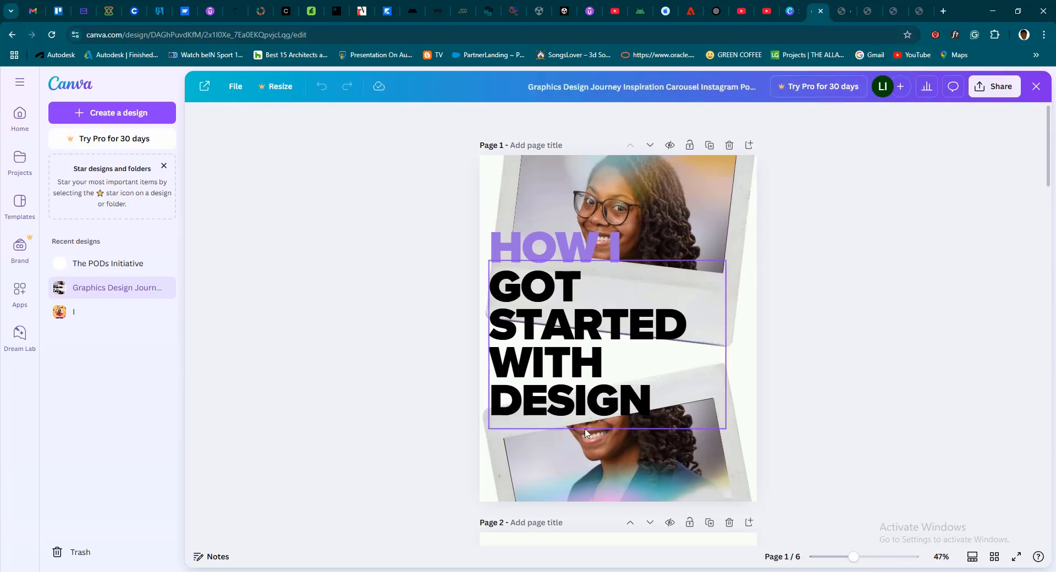
# Examine the cover page's separate title text boxes and the design's content pages down to "Learning & Experimentation"
pyautogui.click(569, 253)
pyautogui.moveTo(560, 234); pyautogui.dragTo(373, 248)
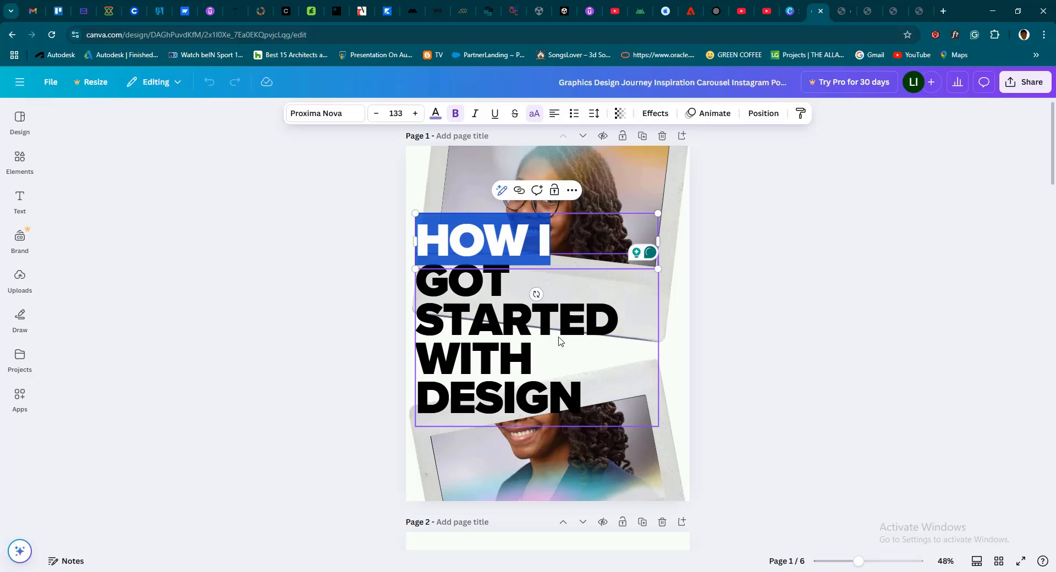
pyautogui.click(482, 314)
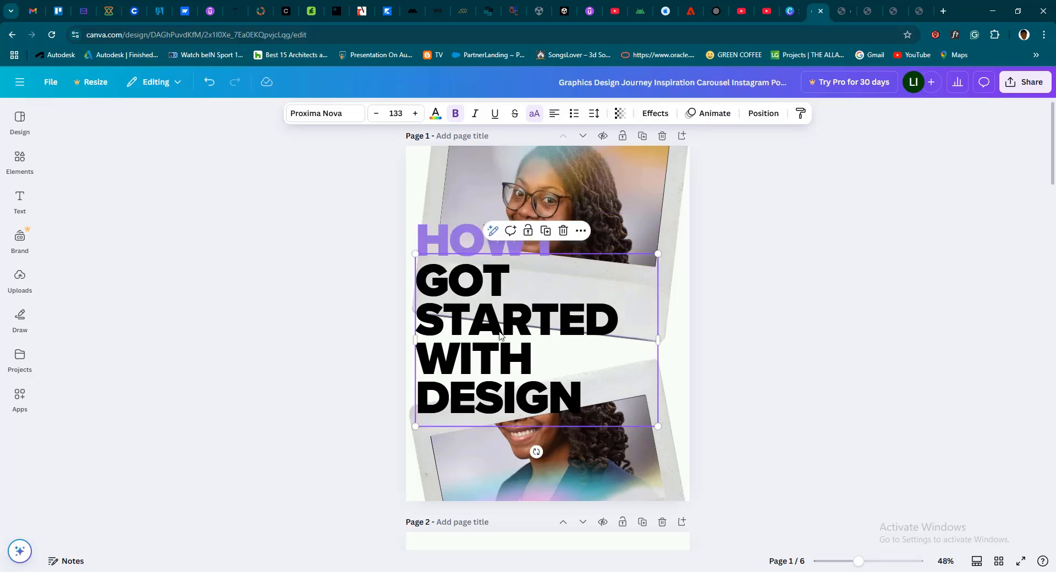
pyautogui.click(471, 248)
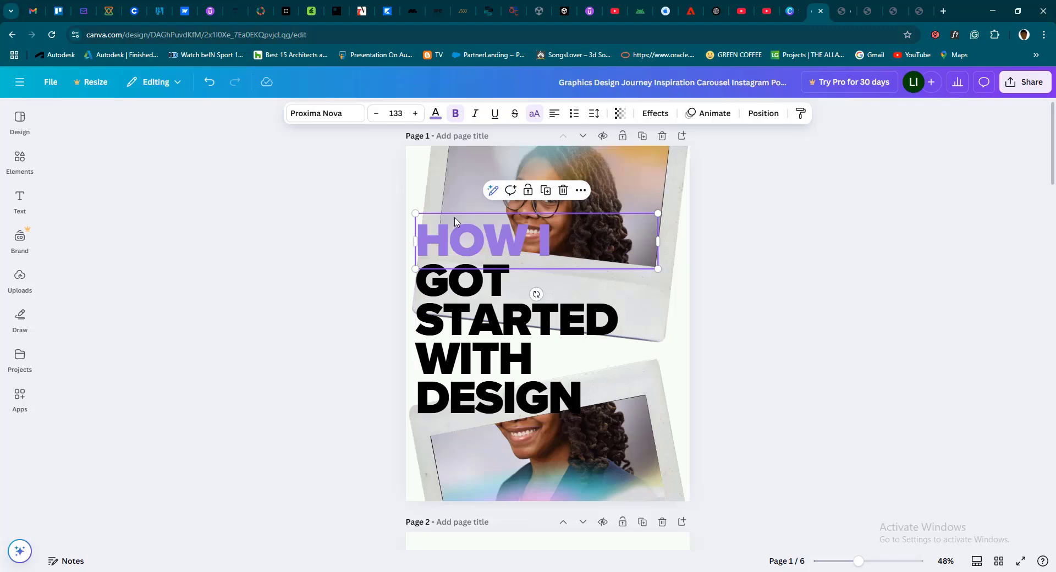
pyautogui.scroll(-5, 583, 251)
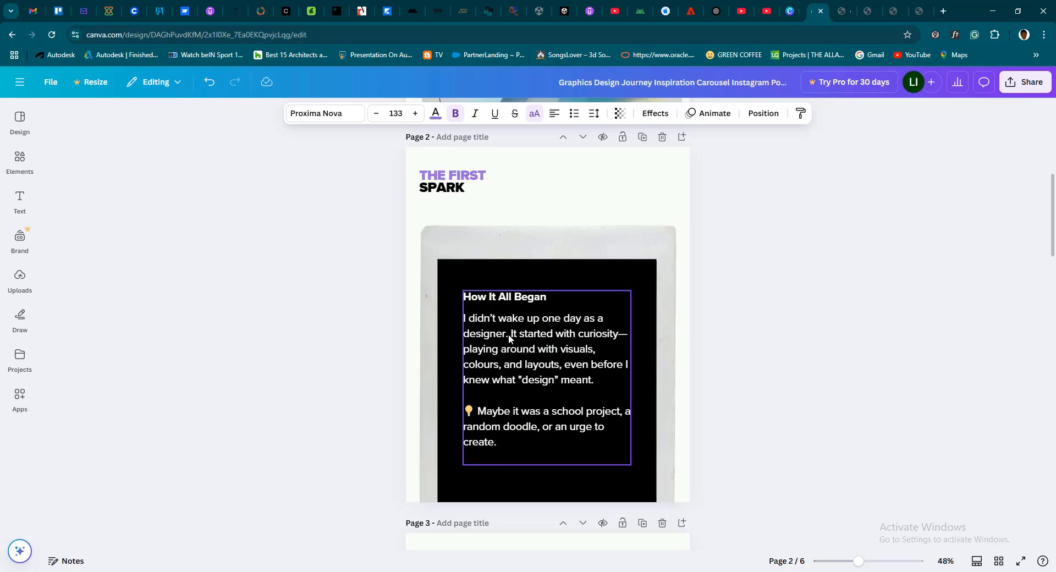
pyautogui.scroll(-5, 529, 424)
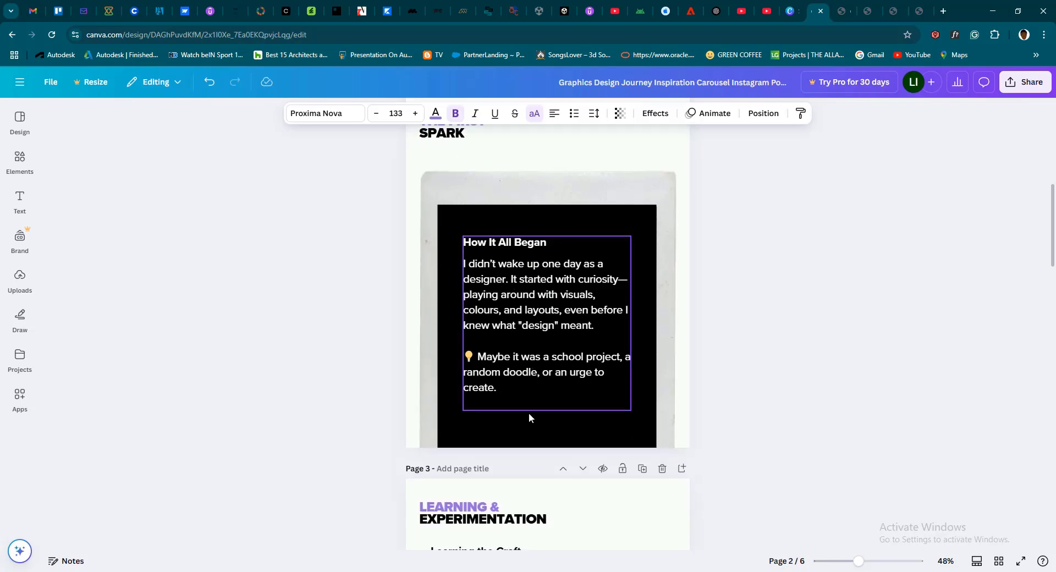
pyautogui.scroll(-2, 529, 401)
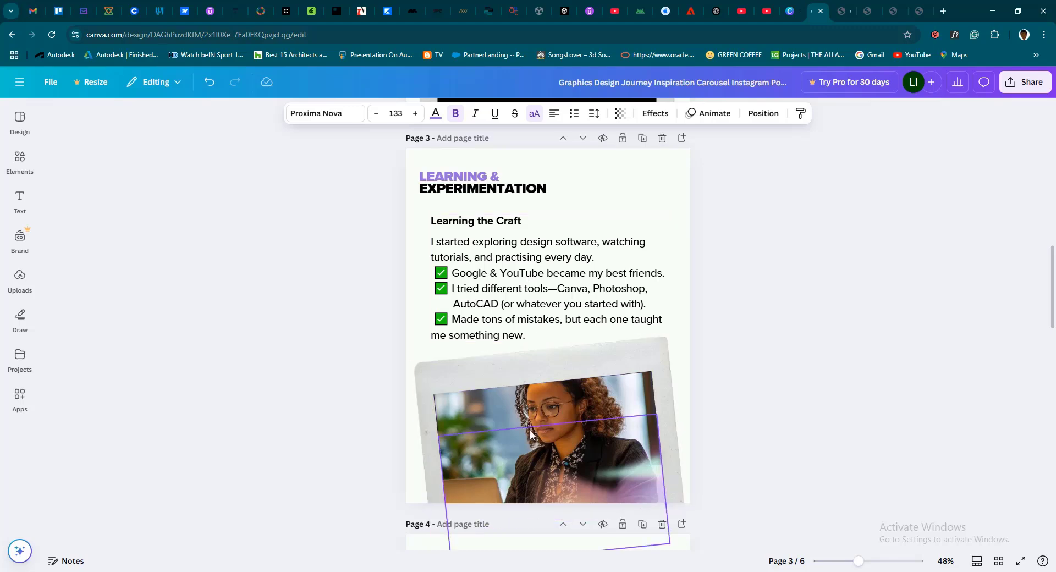
pyautogui.scroll(15, 506, 410)
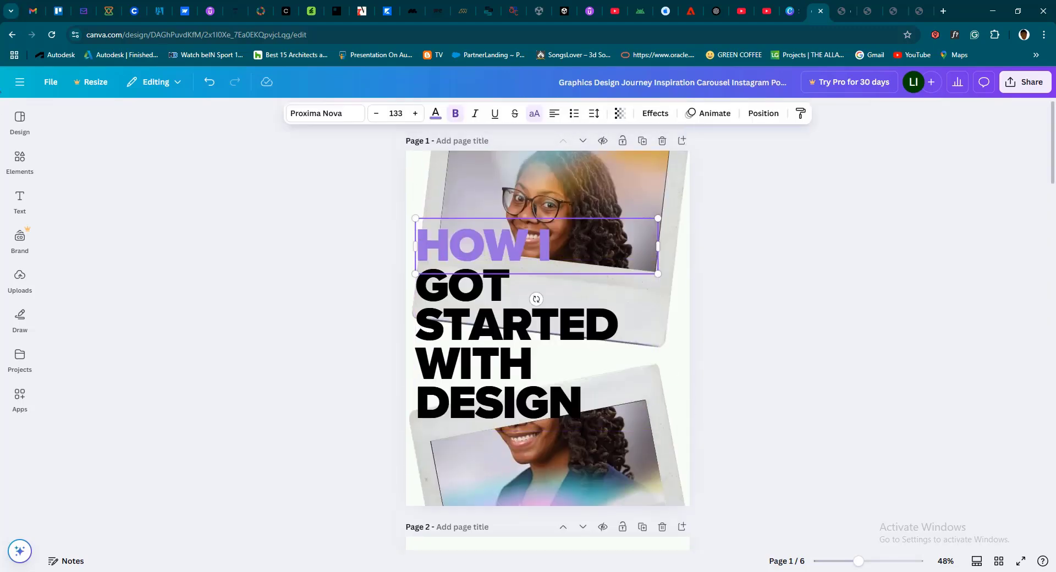
# Return to the home page and repeat the recent search for "carousel instagram posts"
pyautogui.click(20, 119)
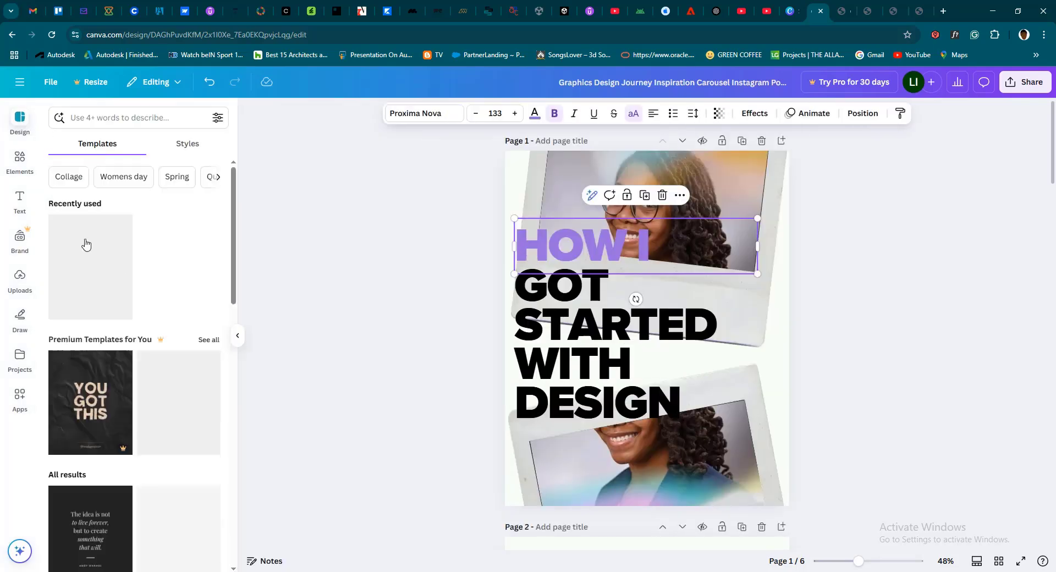
pyautogui.click(19, 83)
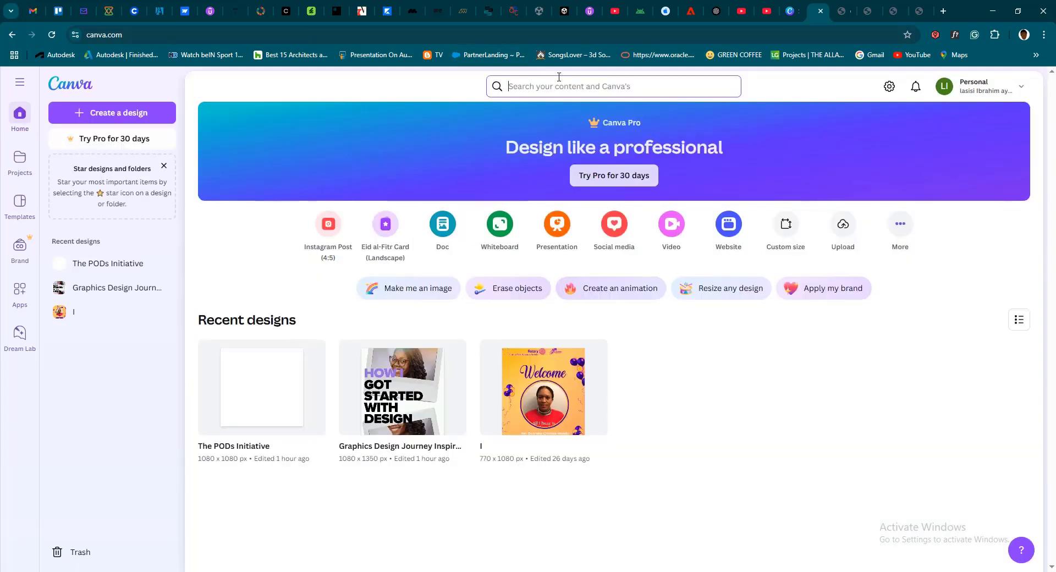
pyautogui.click(556, 86)
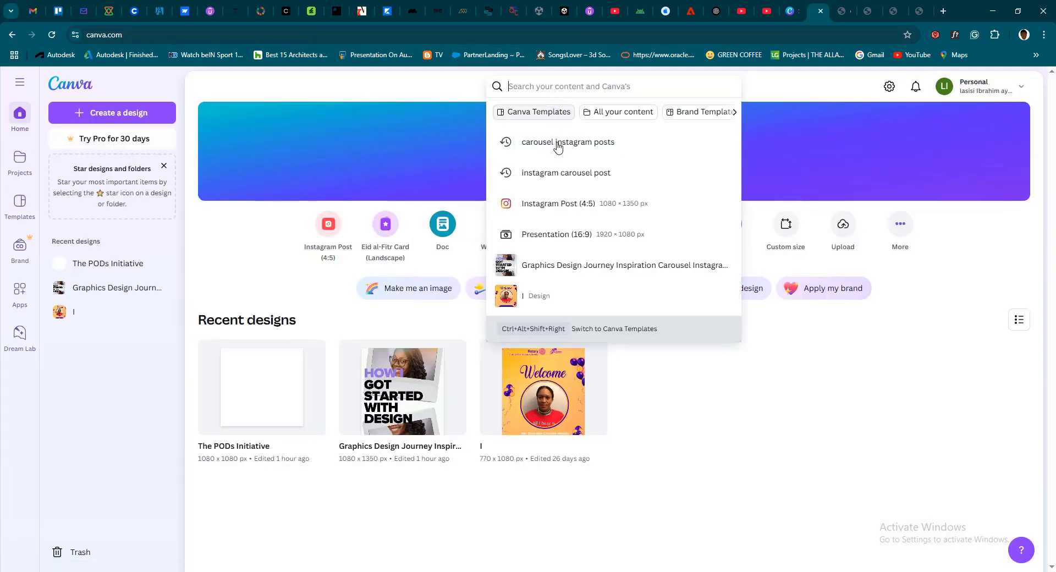
pyautogui.click(557, 142)
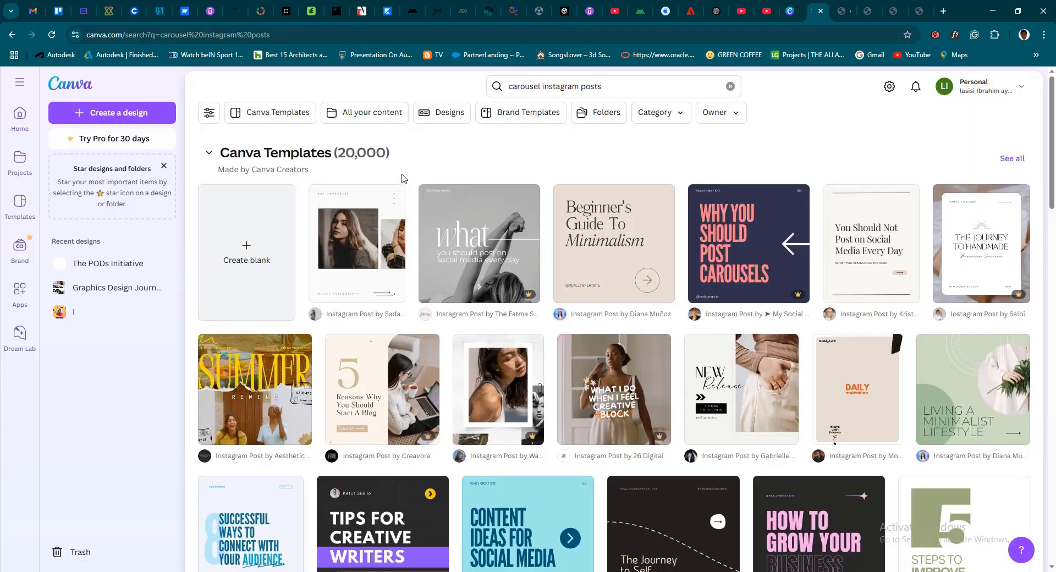
# Browse the carousel template results, preview the Modern Aesthetic Virtual Assistant template and close its preview
pyautogui.scroll(-5, 597, 384)
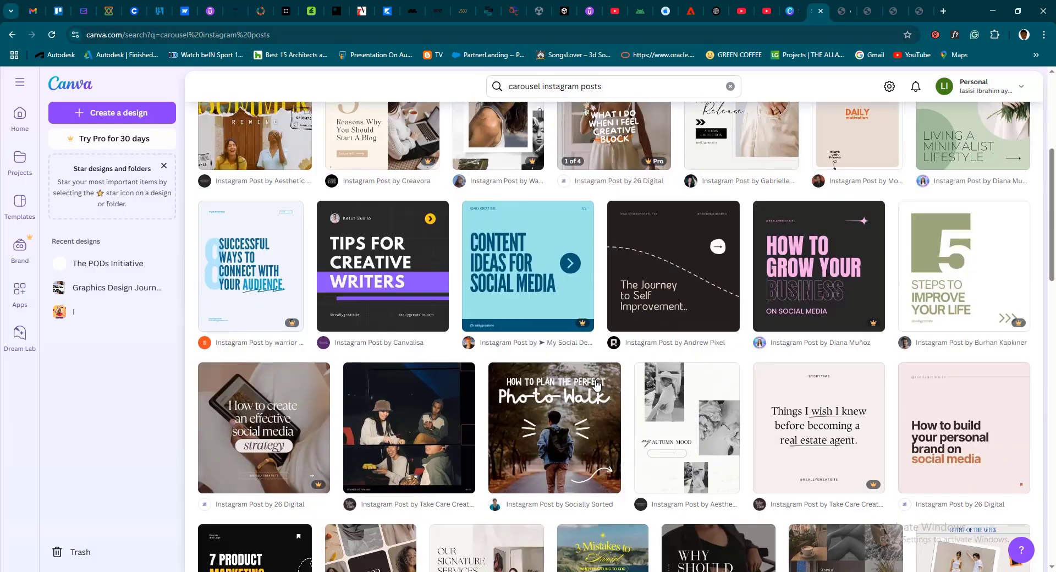
pyautogui.scroll(-5, 596, 383)
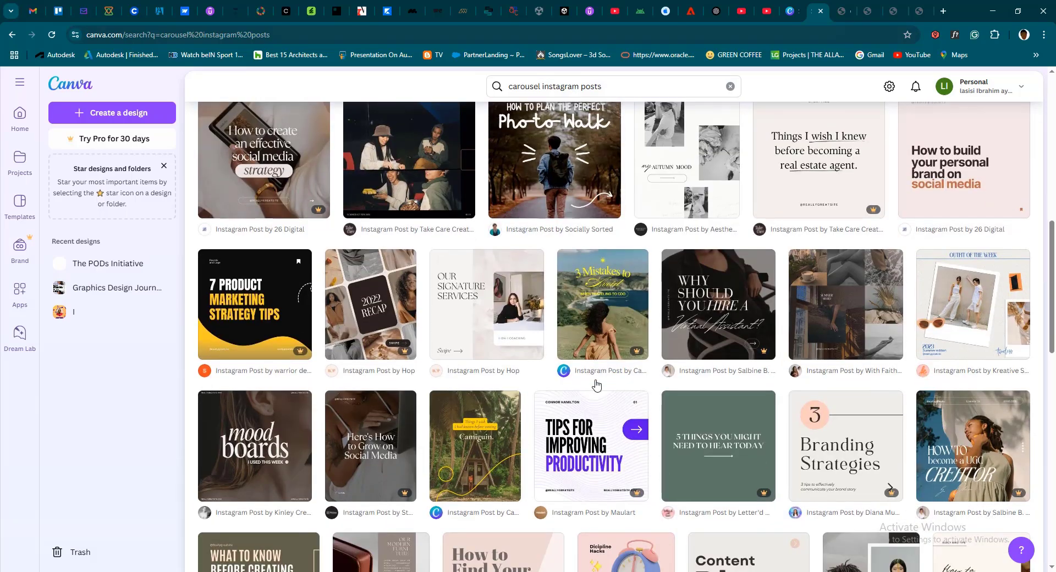
pyautogui.scroll(-2, 597, 384)
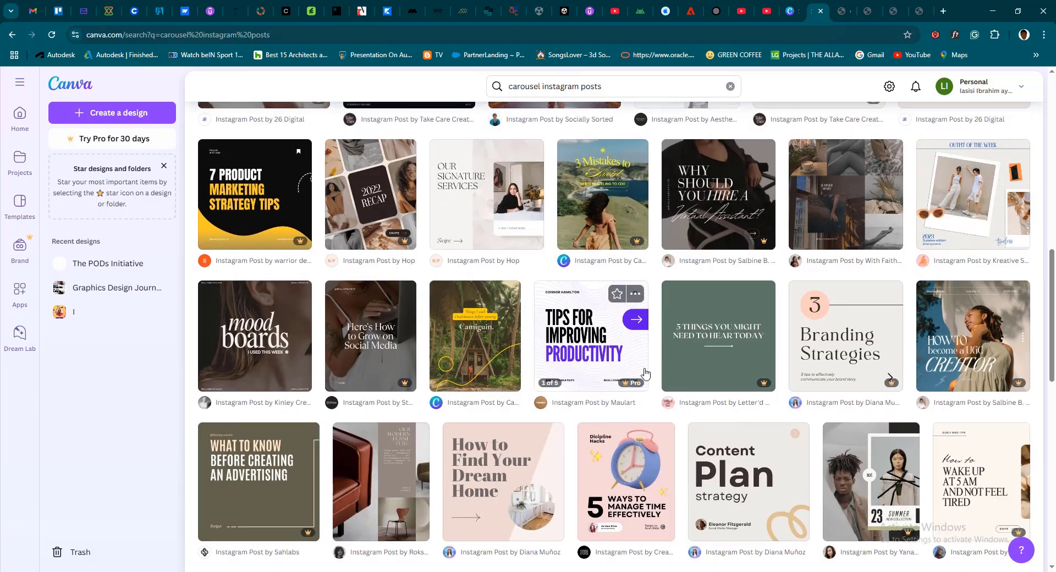
pyautogui.scroll(-4, 645, 373)
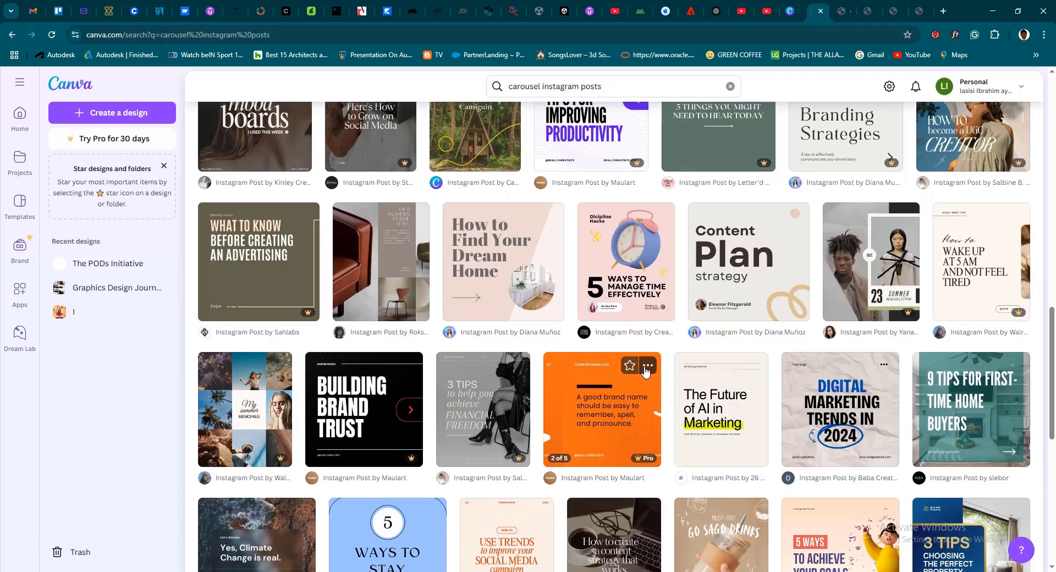
pyautogui.scroll(3, 818, 301)
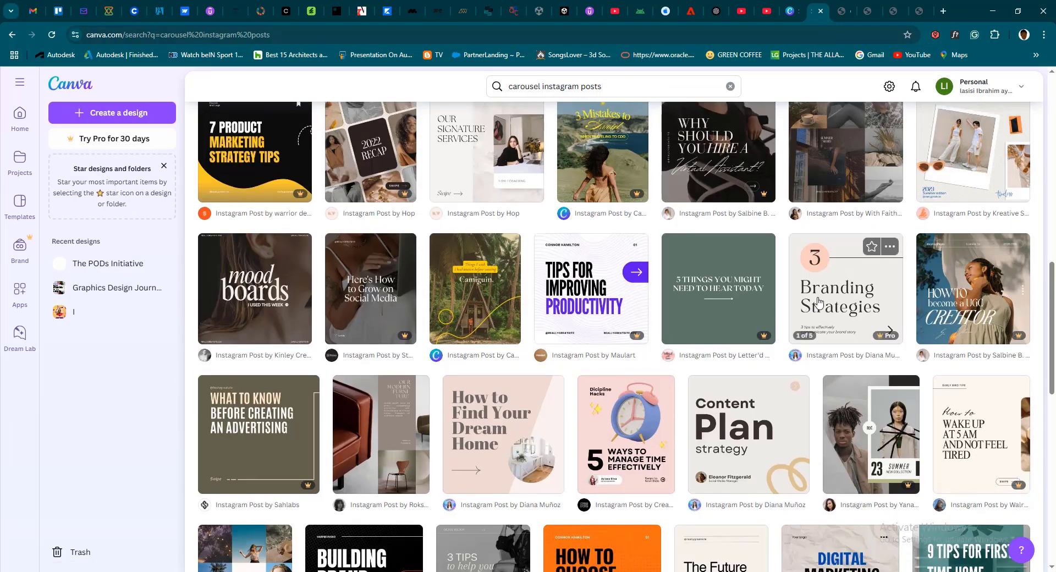
pyautogui.scroll(4, 819, 301)
pyautogui.click(706, 367)
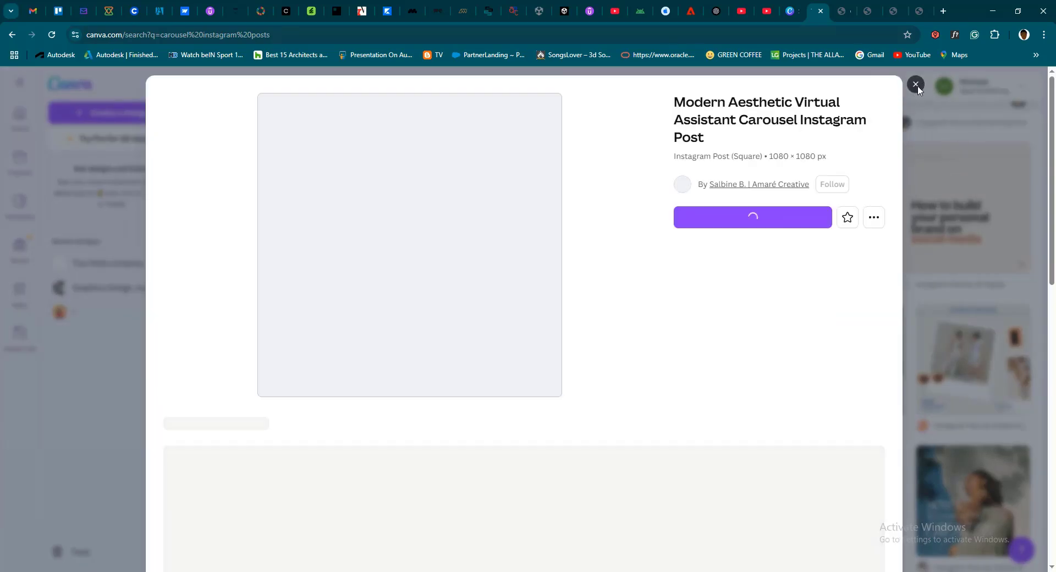
pyautogui.click(917, 87)
pyautogui.click(916, 87)
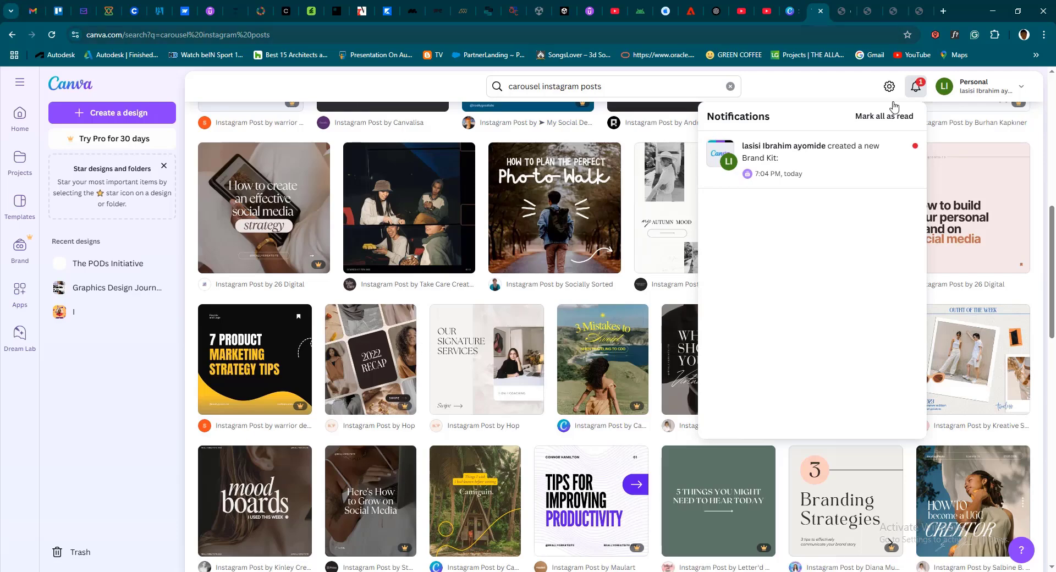
pyautogui.click(838, 88)
# Find the Philippines Local Travel Tips carousel template among the results and open it for customization
pyautogui.scroll(-2, 967, 264)
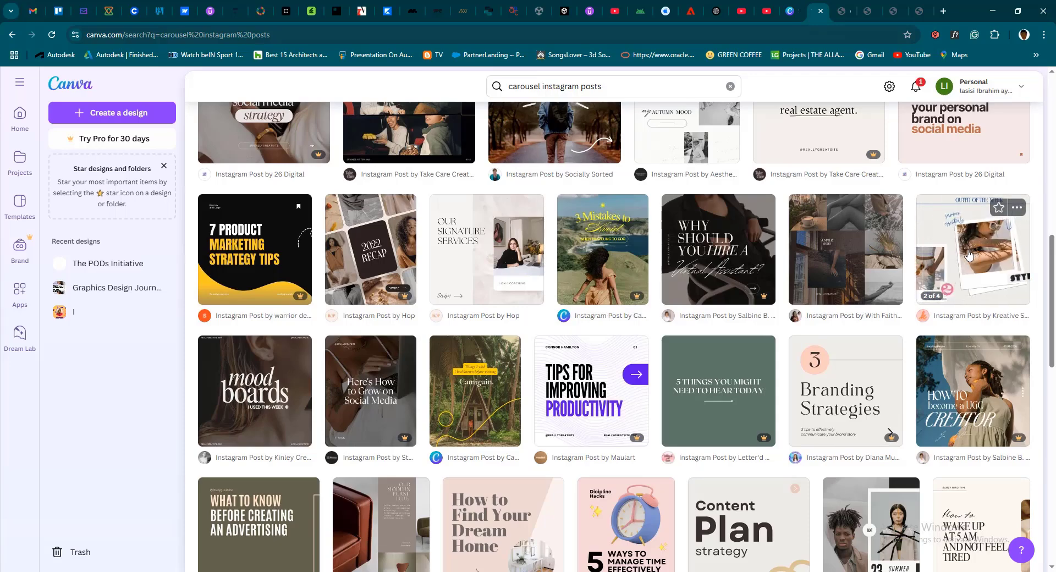
pyautogui.scroll(-3, 969, 254)
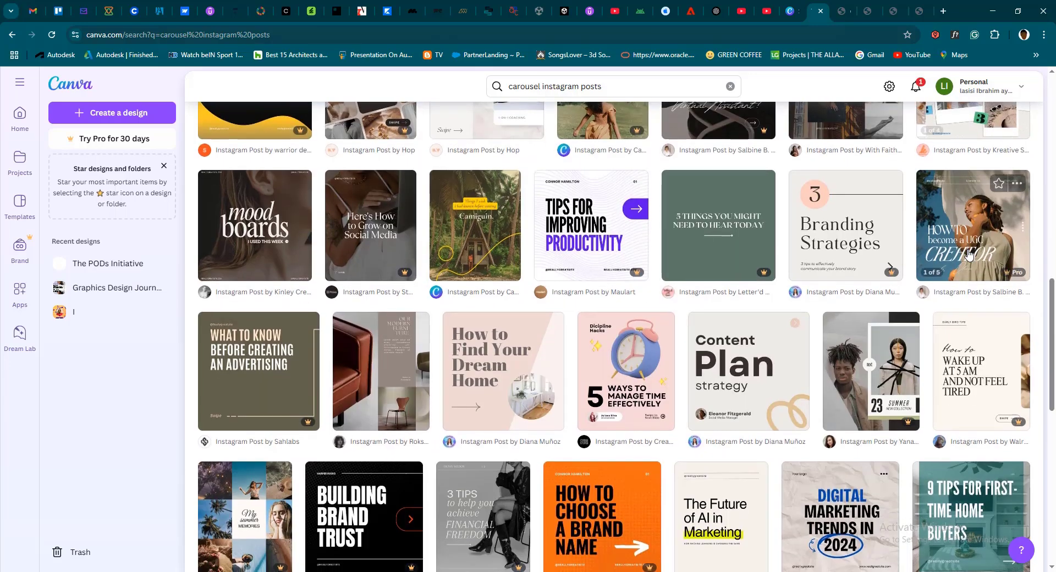
pyautogui.scroll(-3, 969, 255)
pyautogui.scroll(-3, 624, 283)
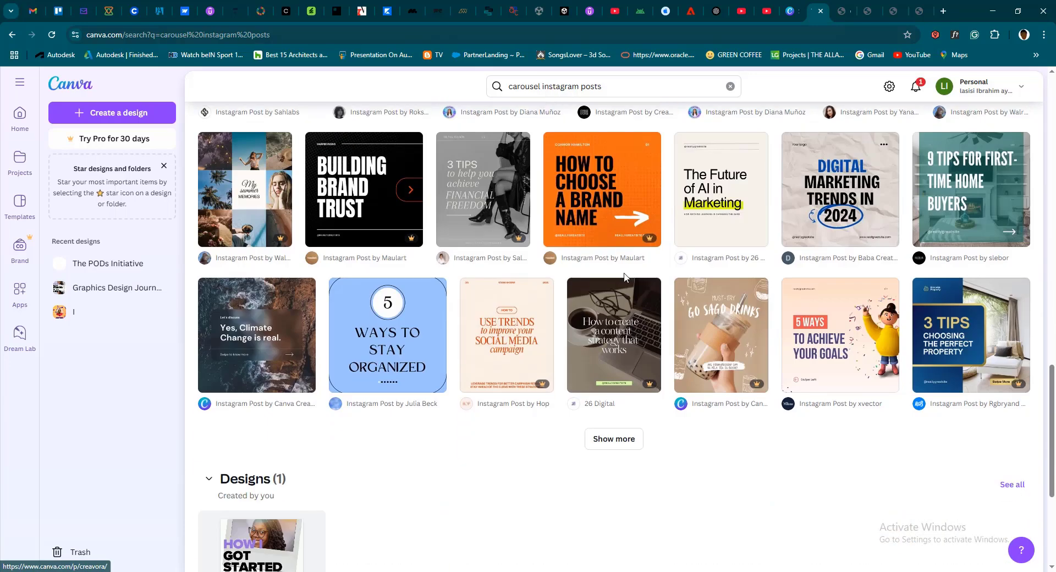
pyautogui.scroll(6, 668, 280)
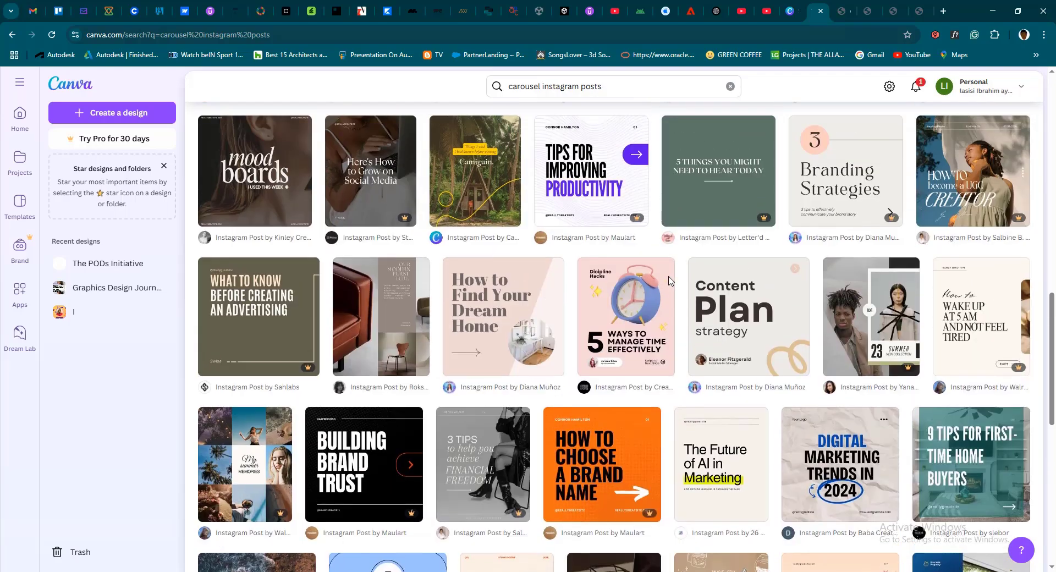
pyautogui.scroll(3, 679, 284)
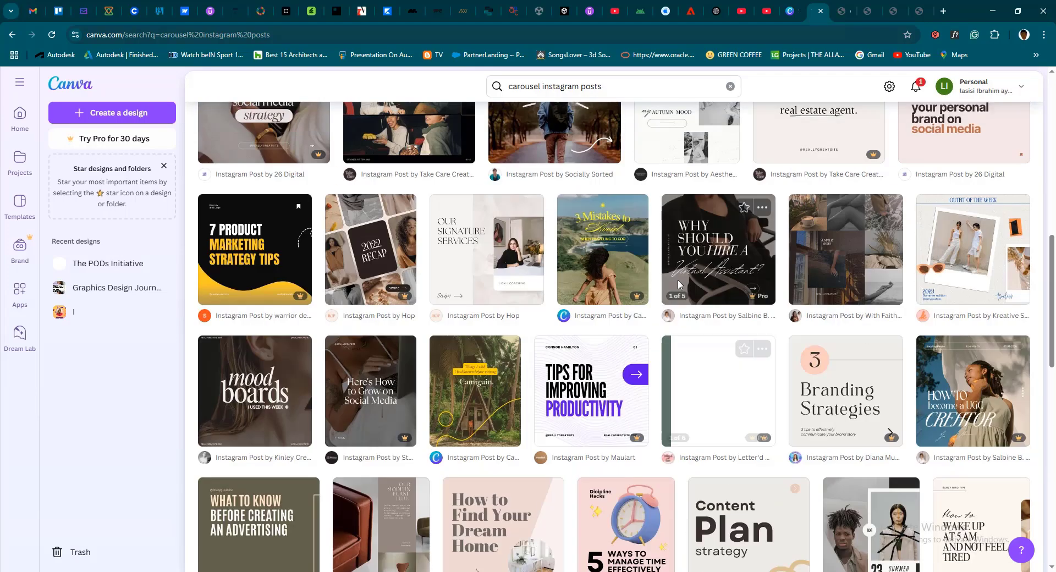
pyautogui.scroll(2, 679, 284)
pyautogui.scroll(-1, 679, 284)
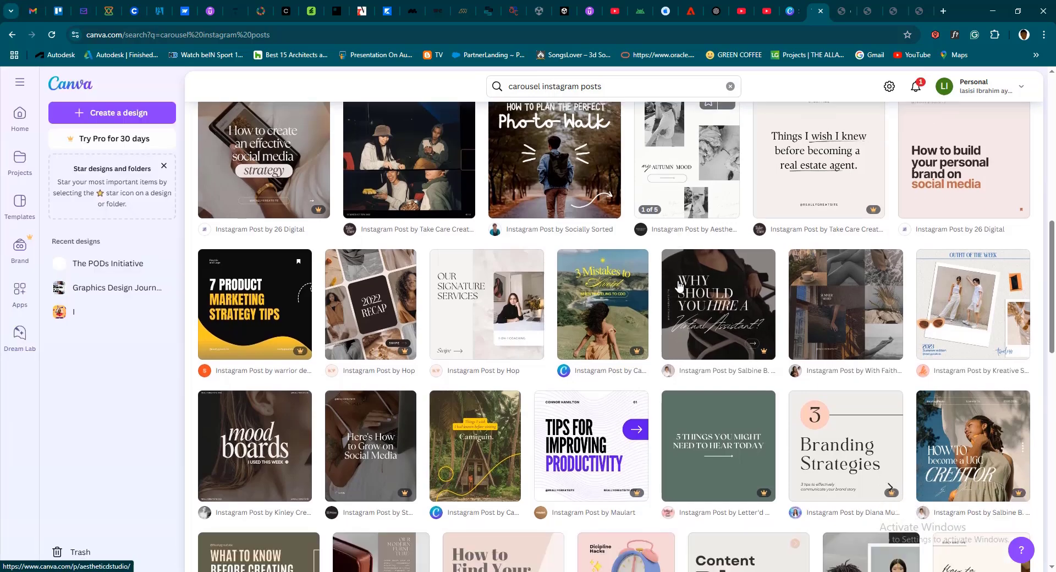
pyautogui.click(482, 464)
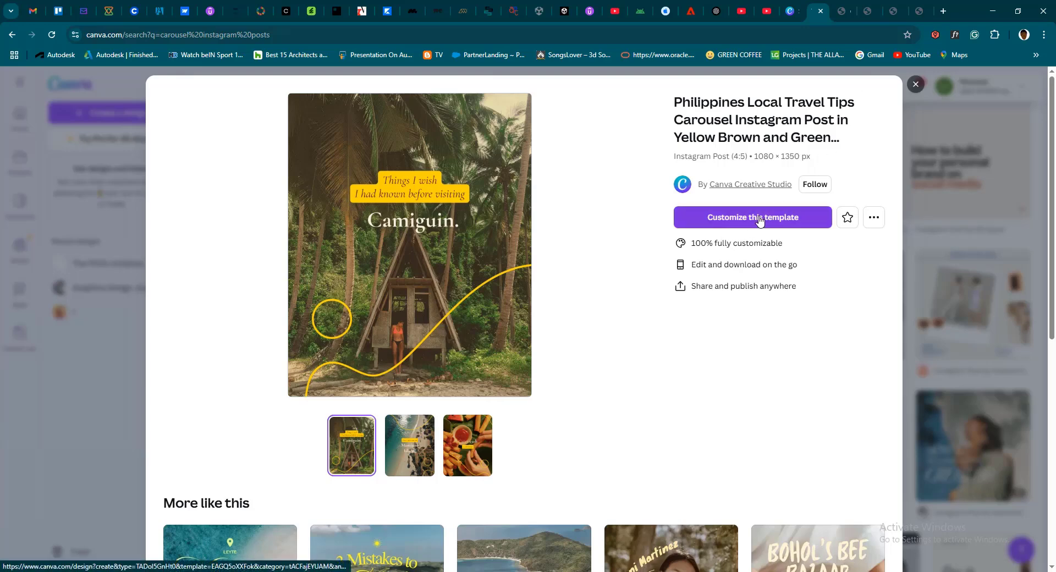
pyautogui.click(736, 220)
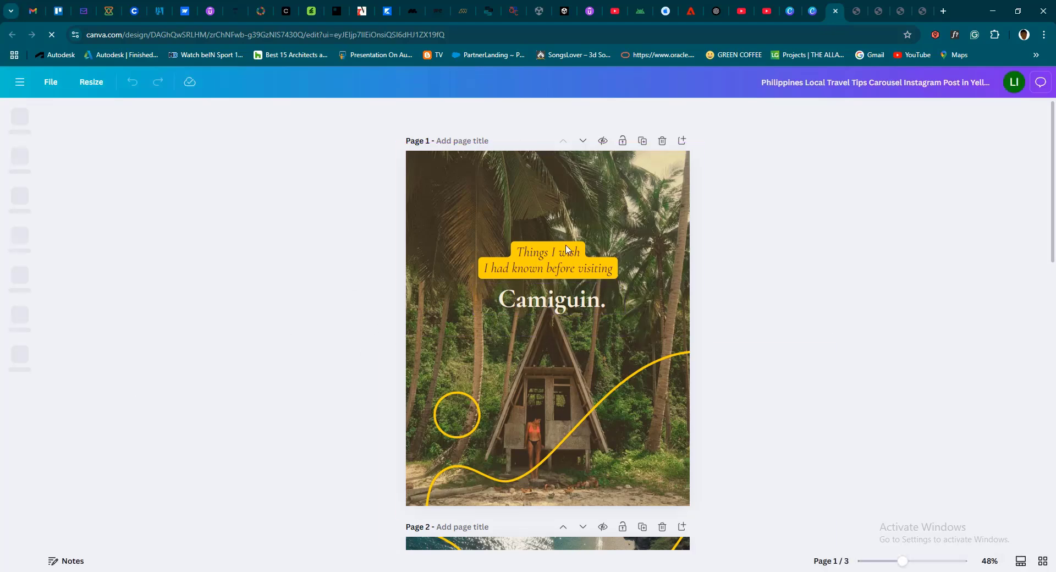
# Examine the travel carousel's pages from the Camiguin cover through Mantigue Island to the "Carry cash" page
pyautogui.scroll(-6, 502, 311)
pyautogui.scroll(5, 502, 312)
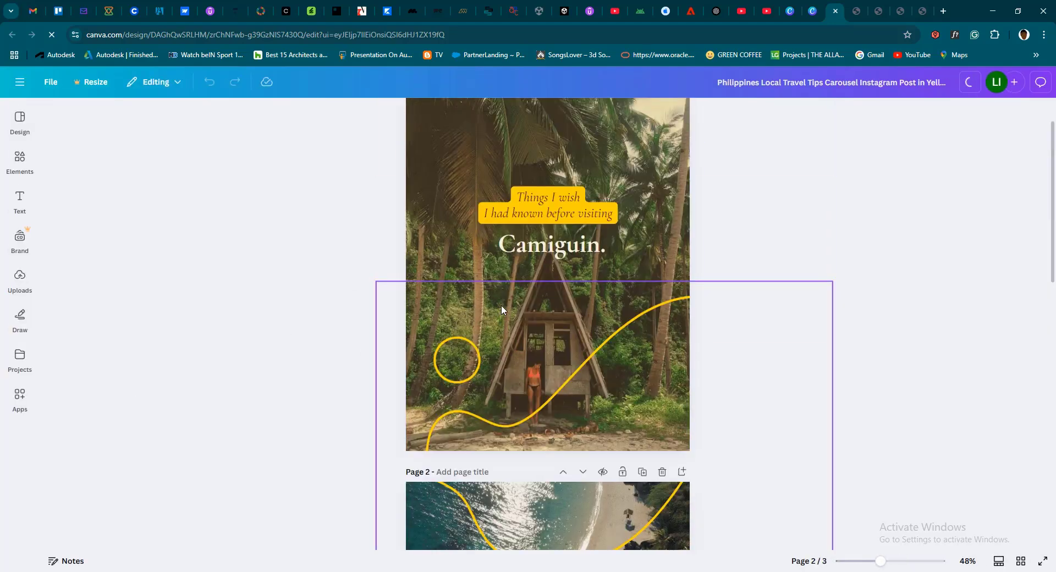
pyautogui.scroll(1, 501, 309)
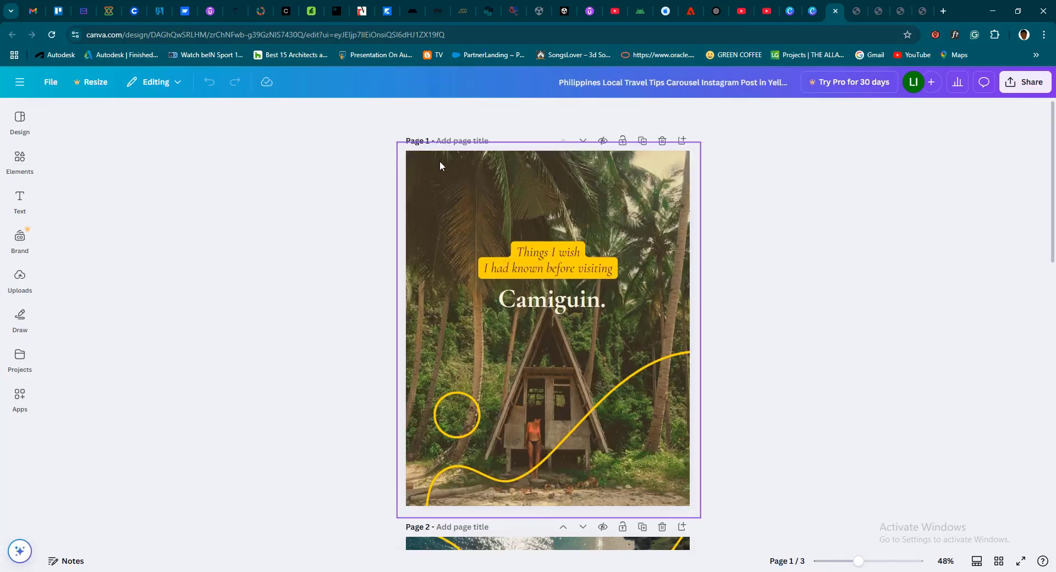
pyautogui.scroll(-4, 440, 325)
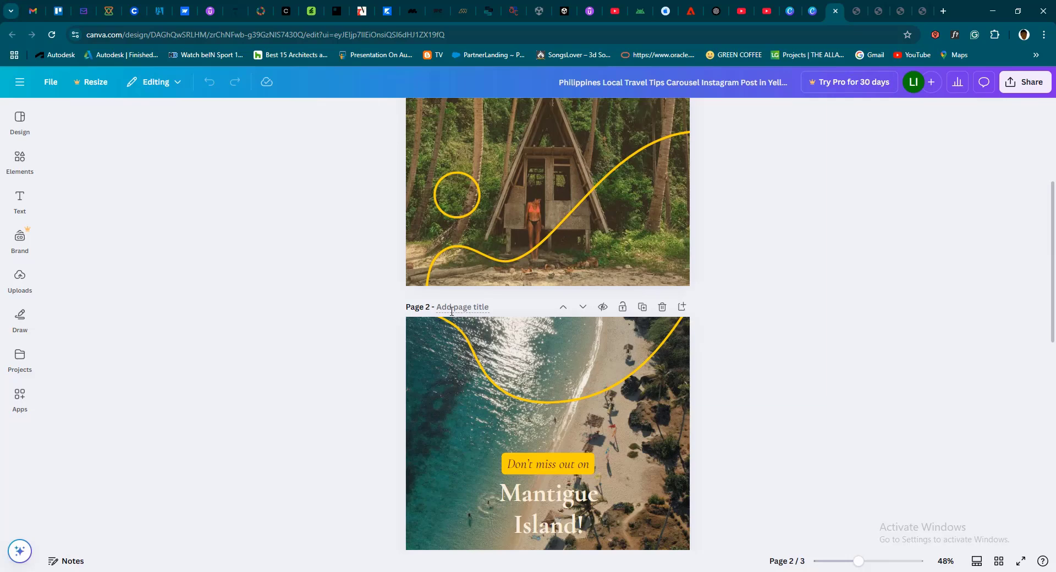
pyautogui.scroll(-9, 452, 310)
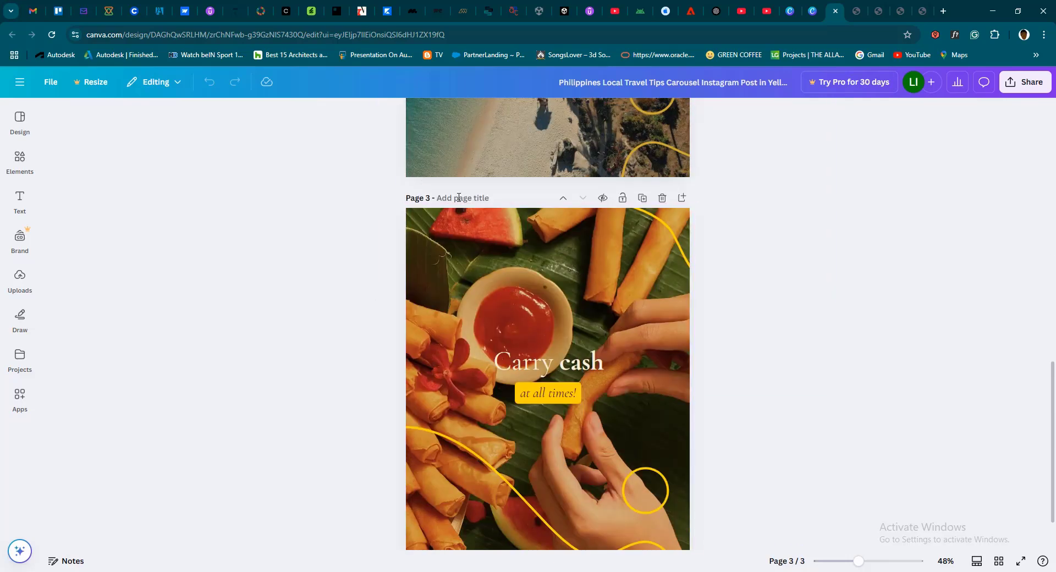
pyautogui.scroll(-1, 503, 276)
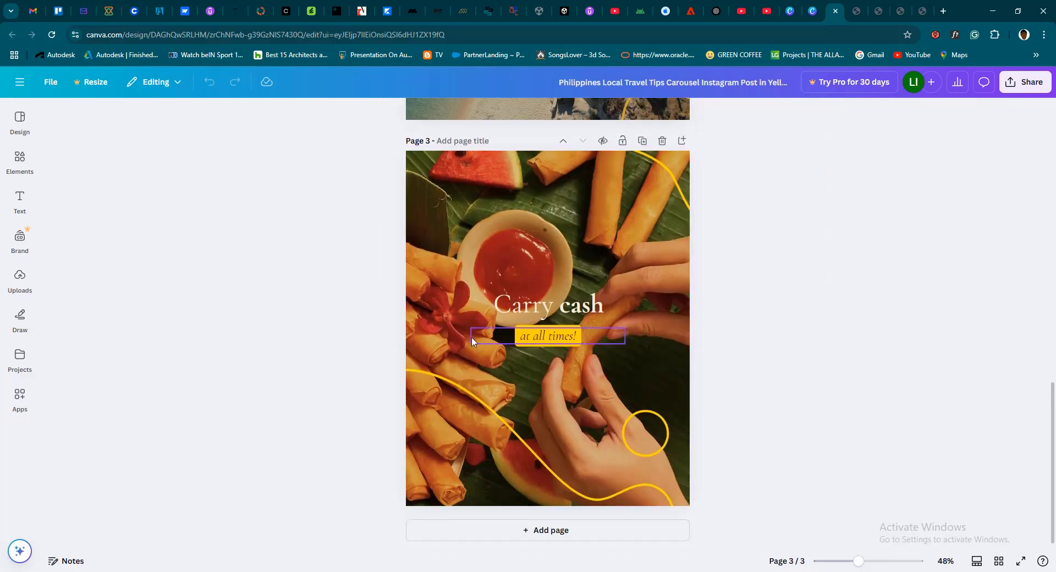
pyautogui.scroll(4, 472, 341)
pyautogui.scroll(8, 471, 341)
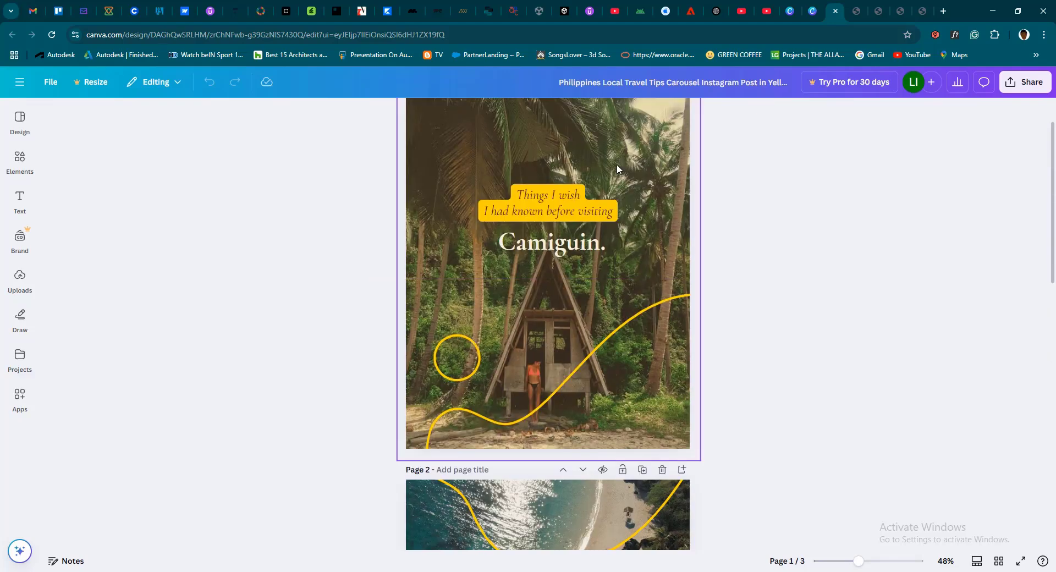
pyautogui.scroll(1, 612, 226)
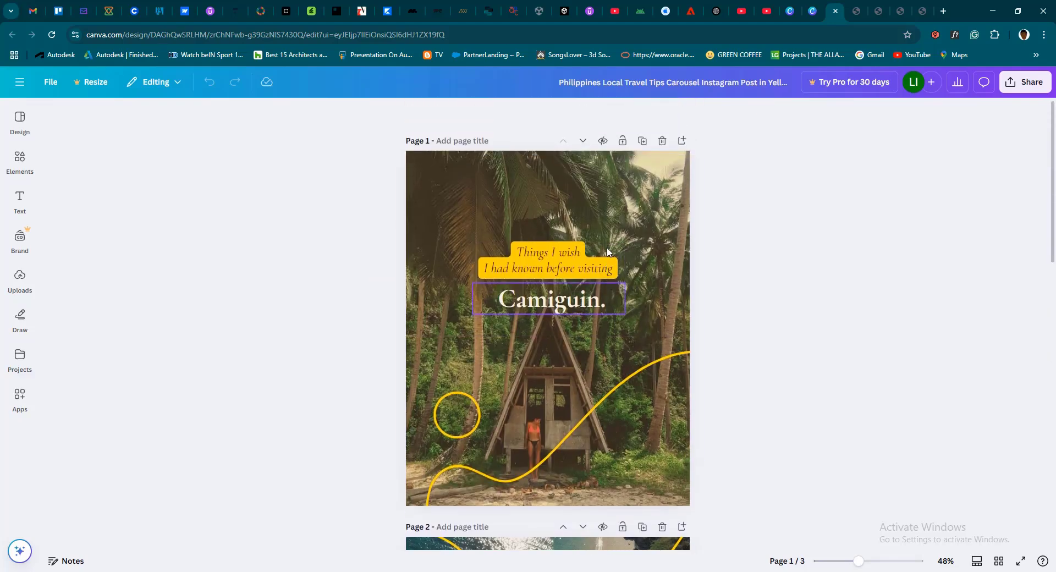
pyautogui.click(577, 230)
pyautogui.click(773, 254)
pyautogui.click(591, 212)
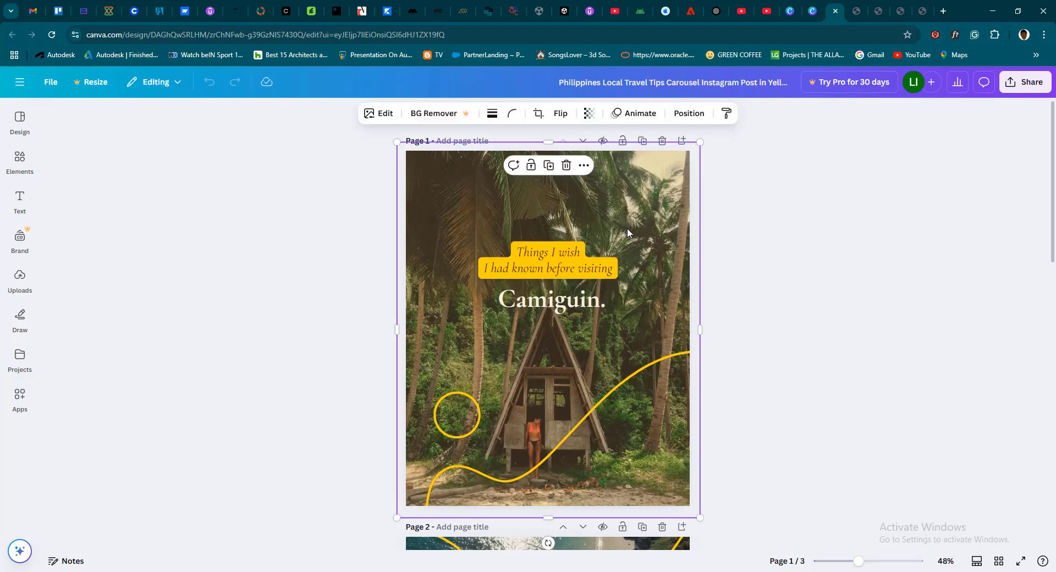
pyautogui.click(757, 283)
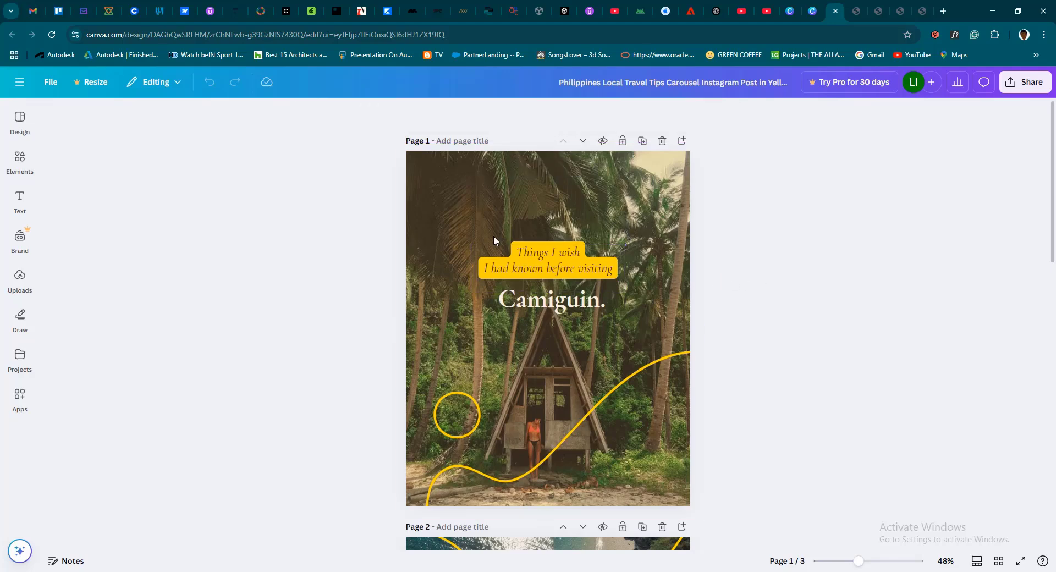
pyautogui.click(455, 187)
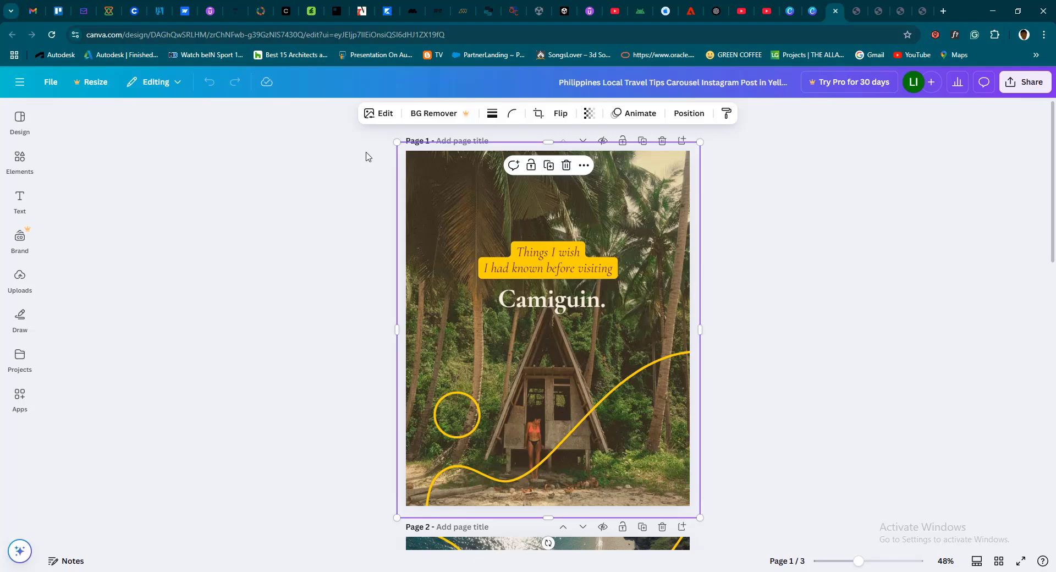
pyautogui.click(804, 275)
# Replace the place name "Camiguin." on the cover page with "ILORIN", keeping the yellow headline text above it
pyautogui.click(521, 271)
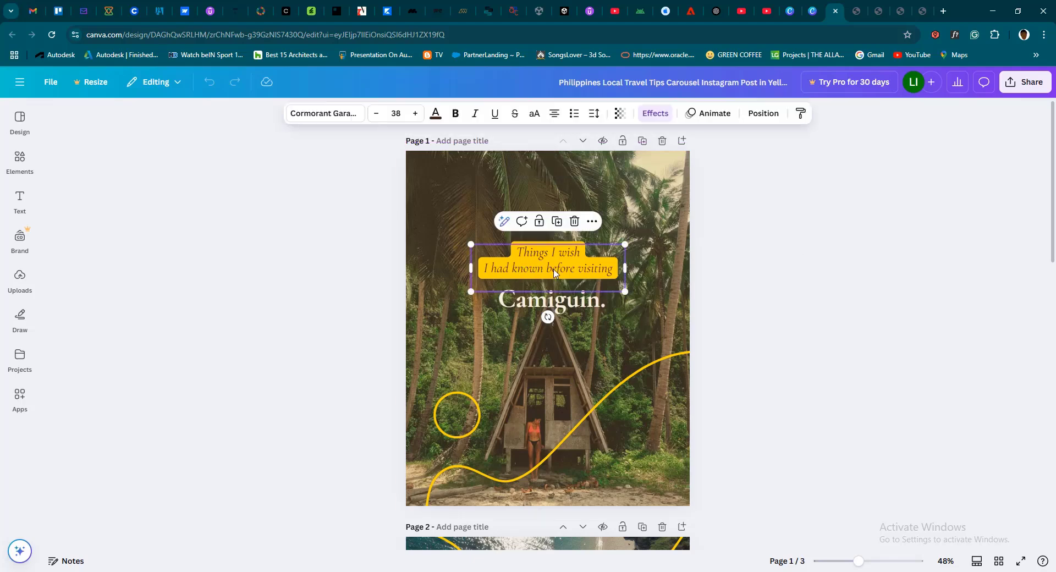
pyautogui.doubleClick(546, 275)
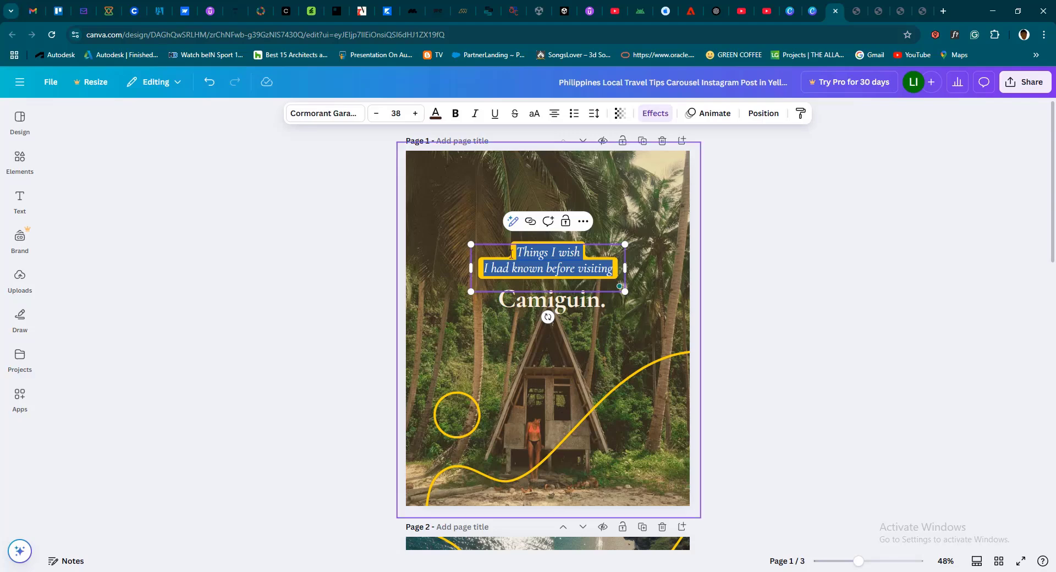
pyautogui.click(519, 306)
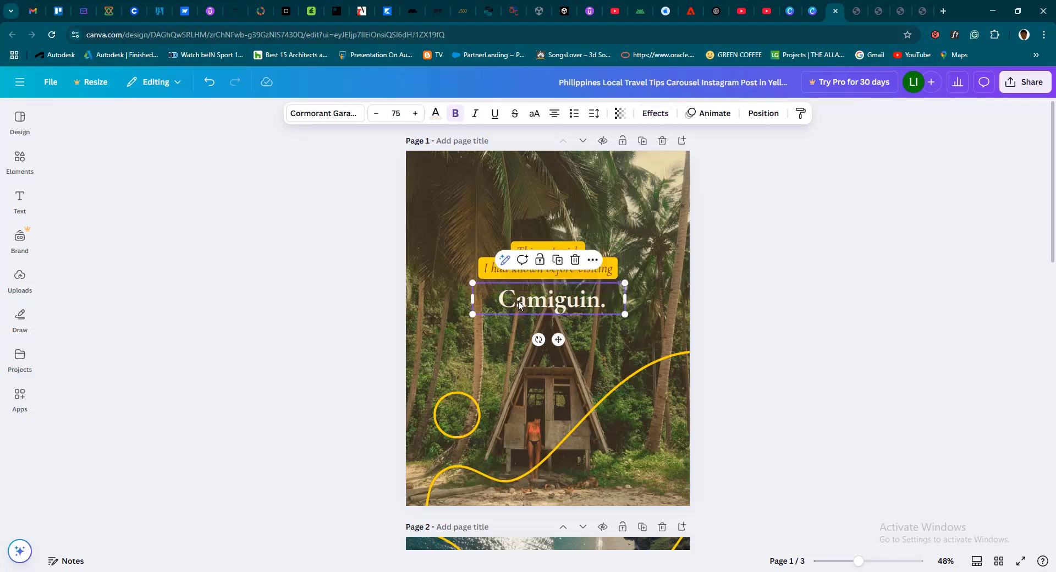
pyautogui.doubleClick(519, 306)
pyautogui.write('ILO')
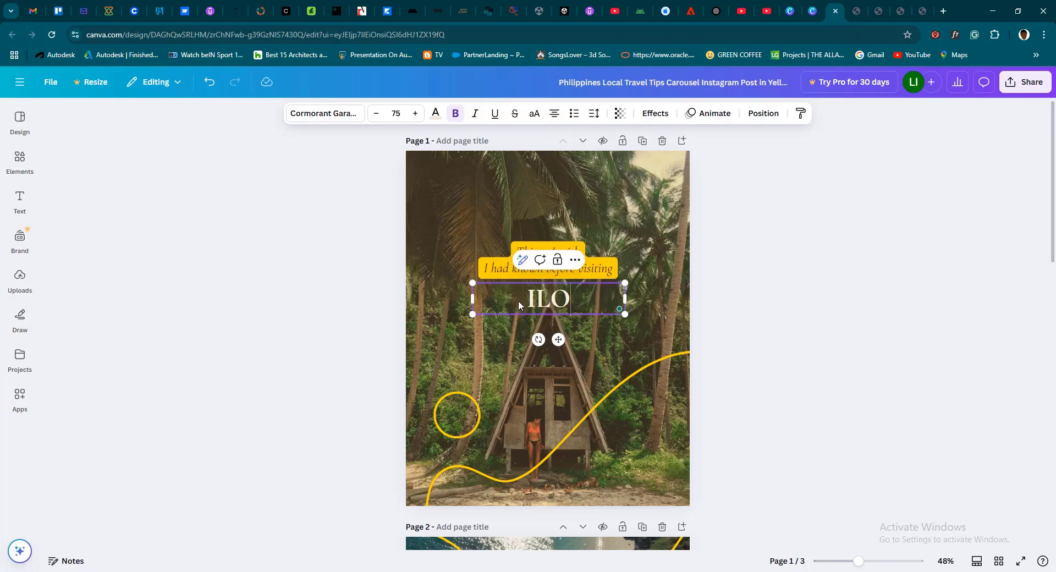
pyautogui.write('RIN')
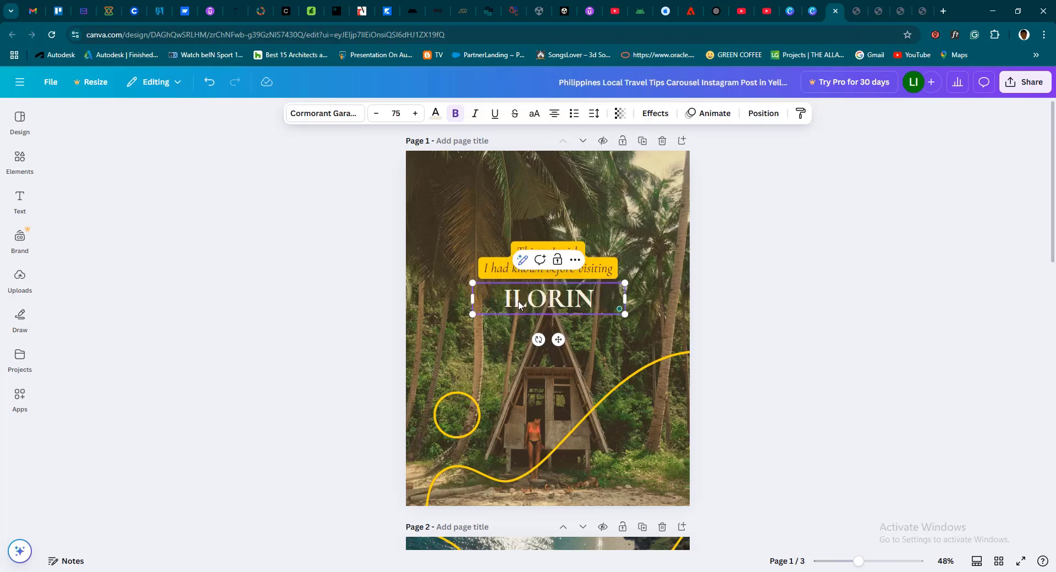
pyautogui.click(541, 311)
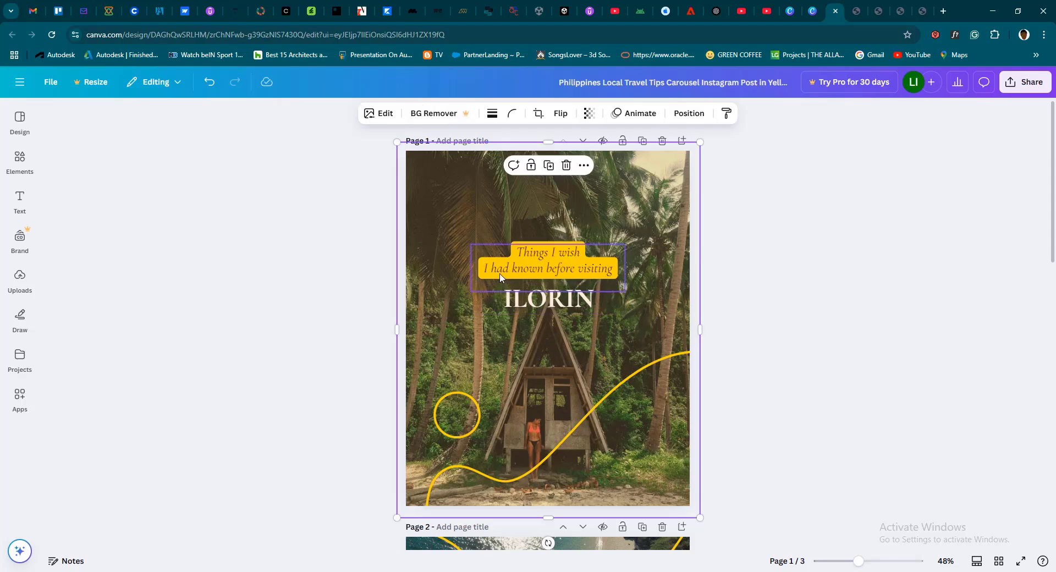
pyautogui.scroll(-2, 526, 272)
pyautogui.scroll(2, 525, 272)
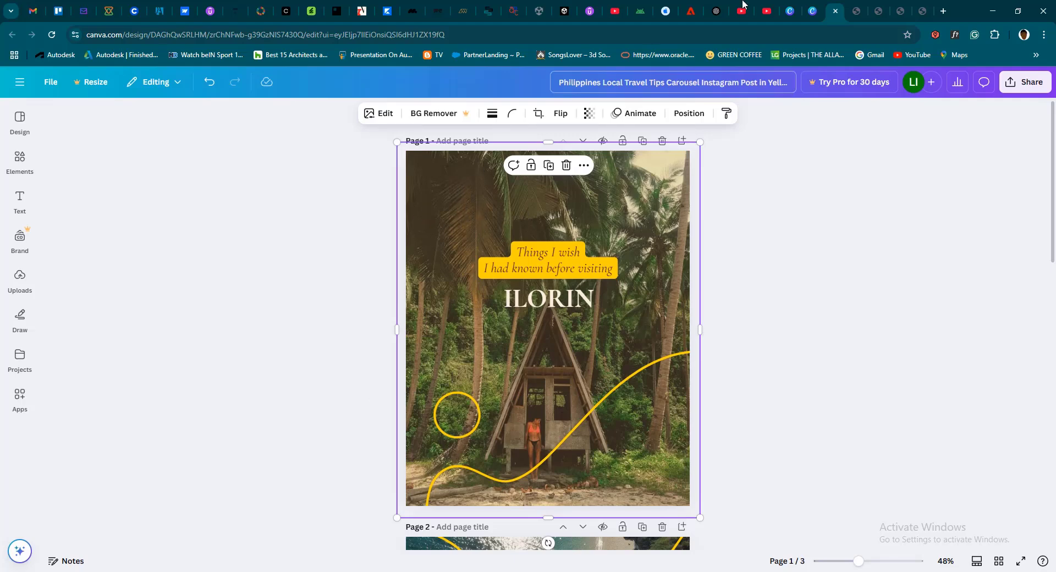
# Search Google for "ilorin" in a new browser tab and show the image results
pyautogui.click(943, 11)
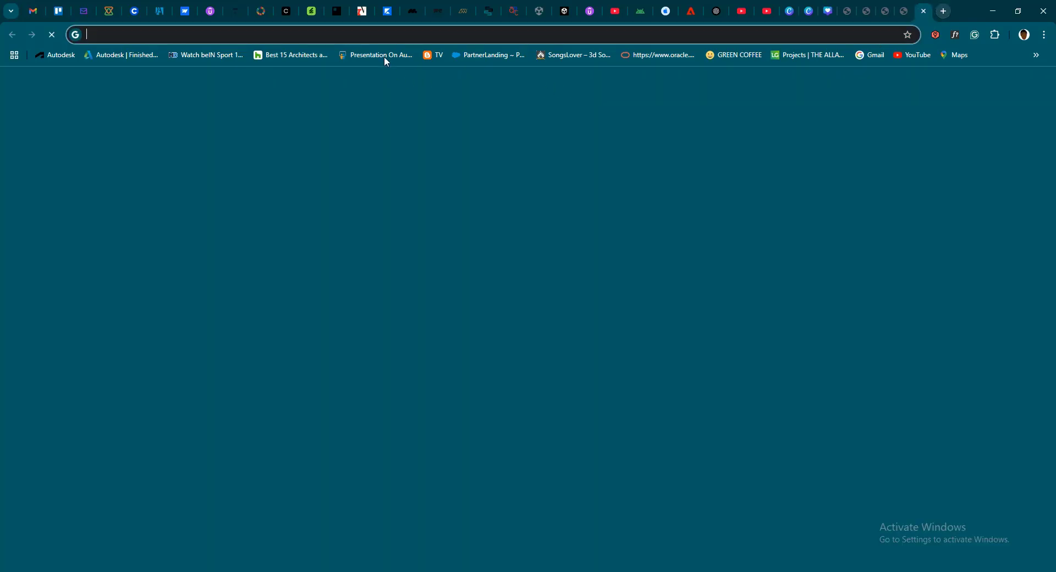
pyautogui.click(385, 37)
pyautogui.write('ilorin')
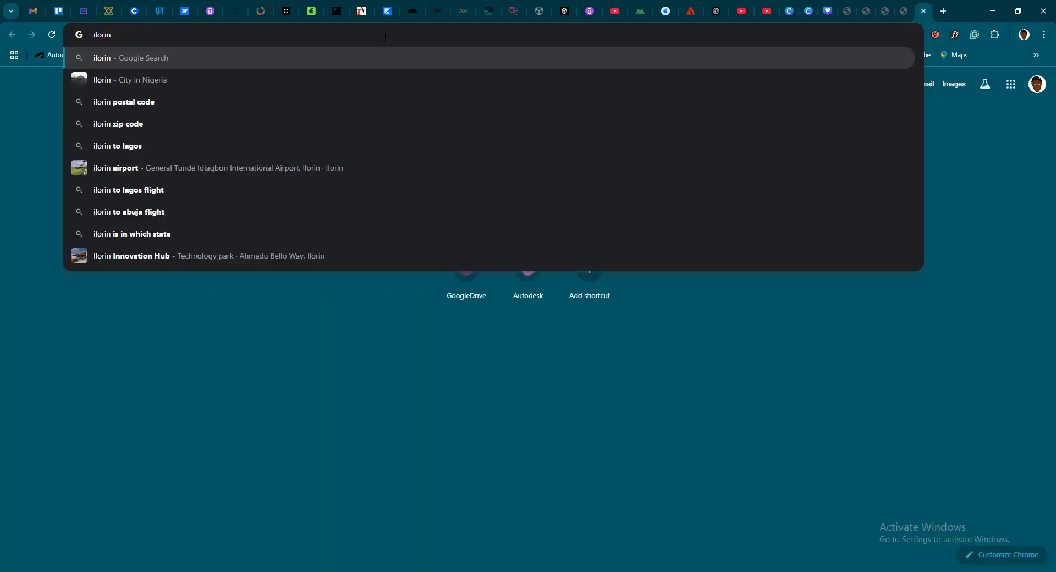
pyautogui.press('Return')
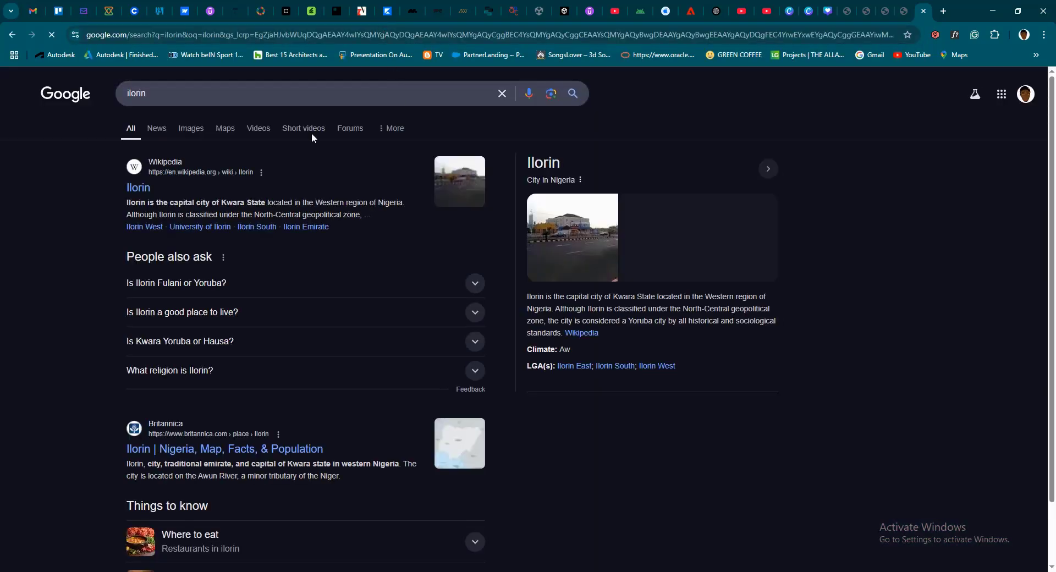
pyautogui.click(192, 134)
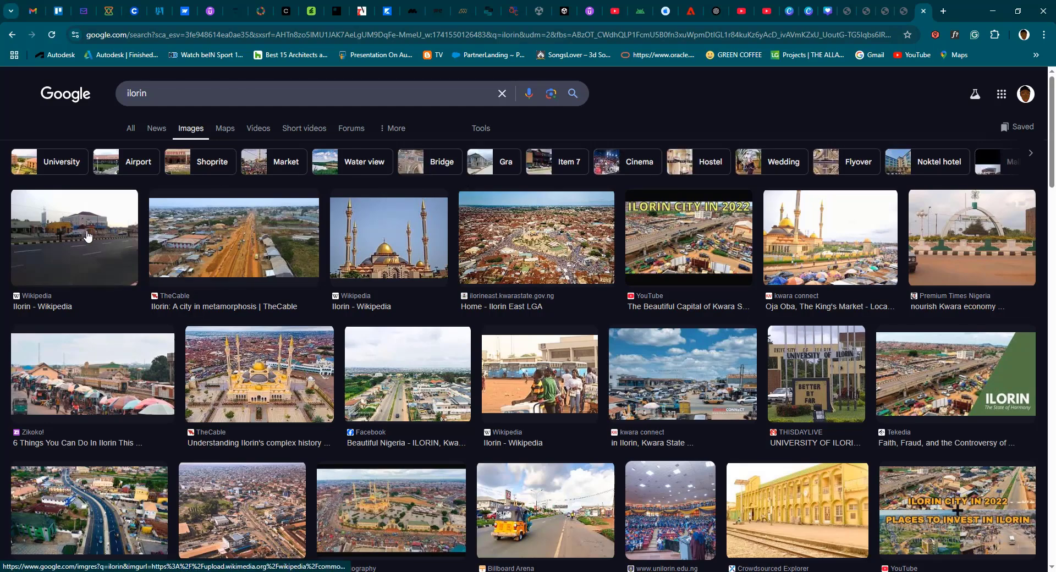
# Open the Wikipedia street photo of Ilorin and save it to Downloads as a JPEG image named Ahmadu_Bello_Way,_Ilorin6
pyautogui.click(92, 253)
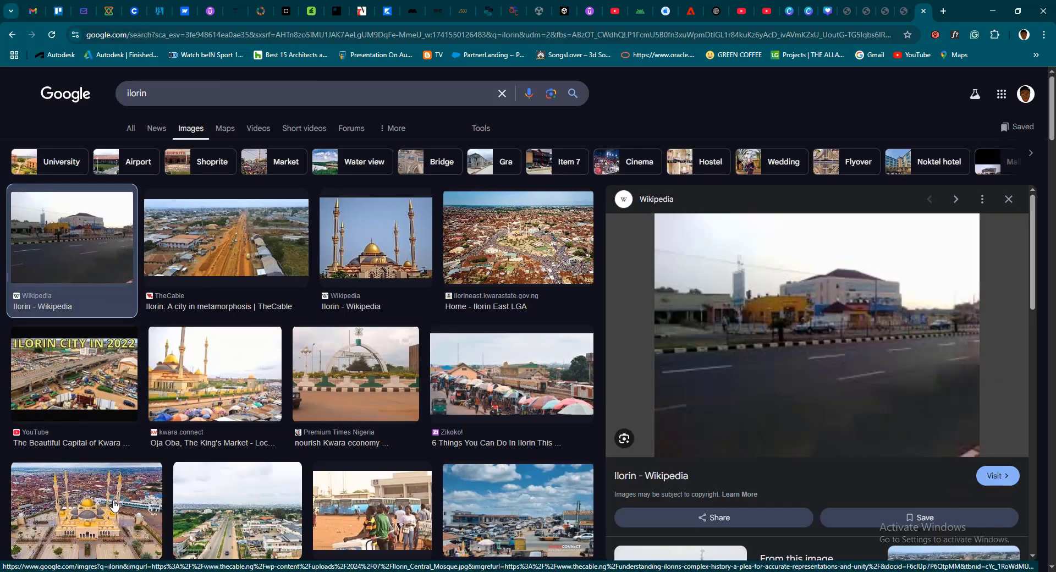
pyautogui.rightClick(826, 325)
pyautogui.click(880, 226)
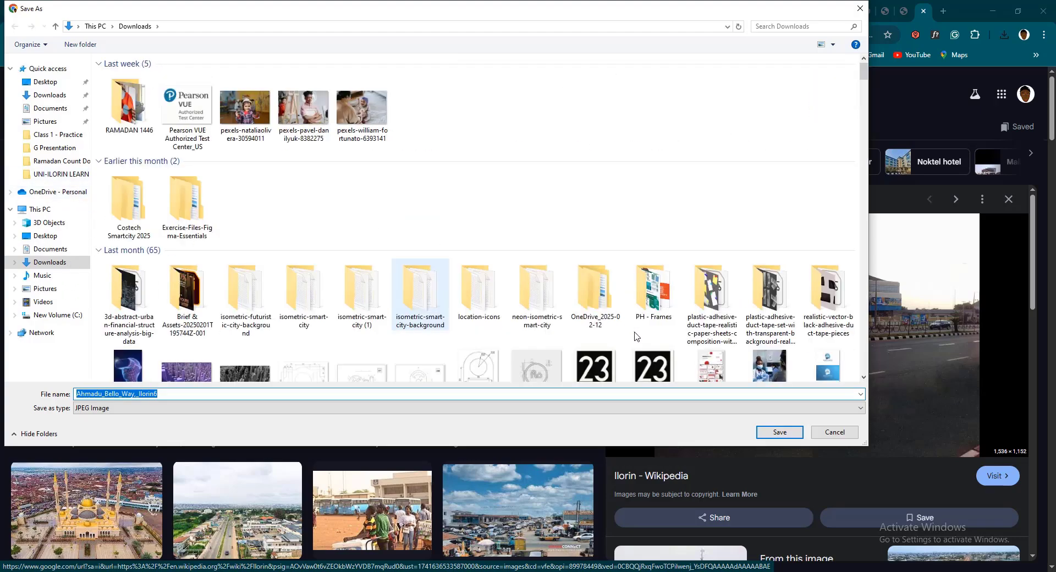
pyautogui.click(788, 433)
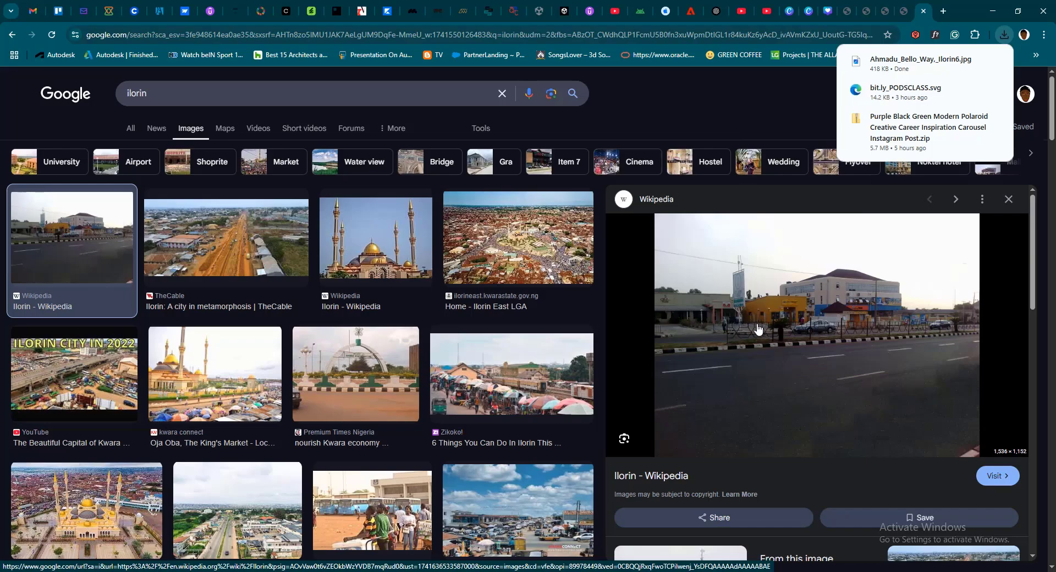
# Browse more of the Ilorin image results and preview TheCable's mosque photo
pyautogui.scroll(-8, 315, 385)
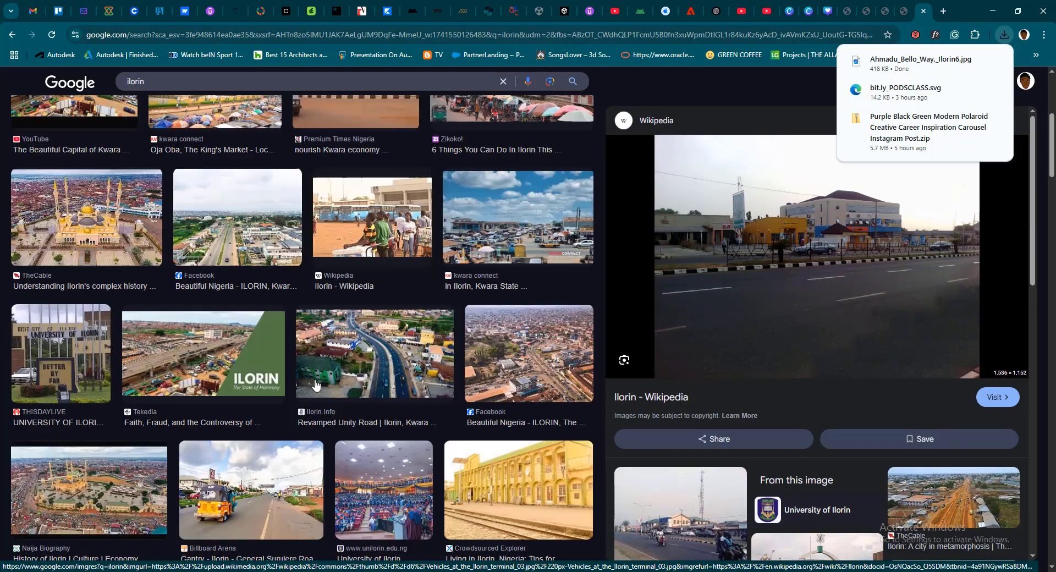
pyautogui.scroll(-4, 316, 385)
pyautogui.scroll(8, 39, 299)
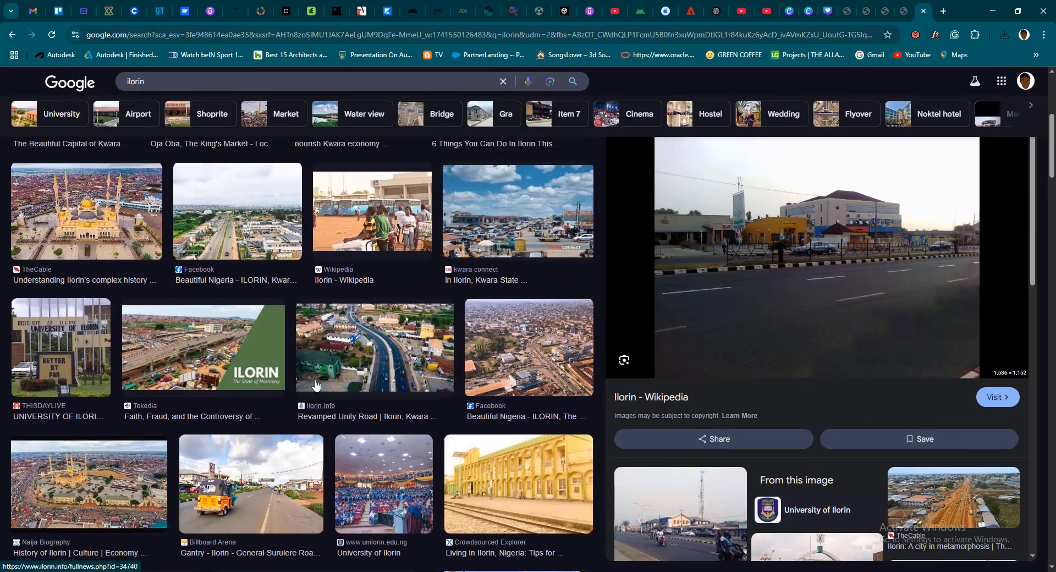
pyautogui.click(102, 297)
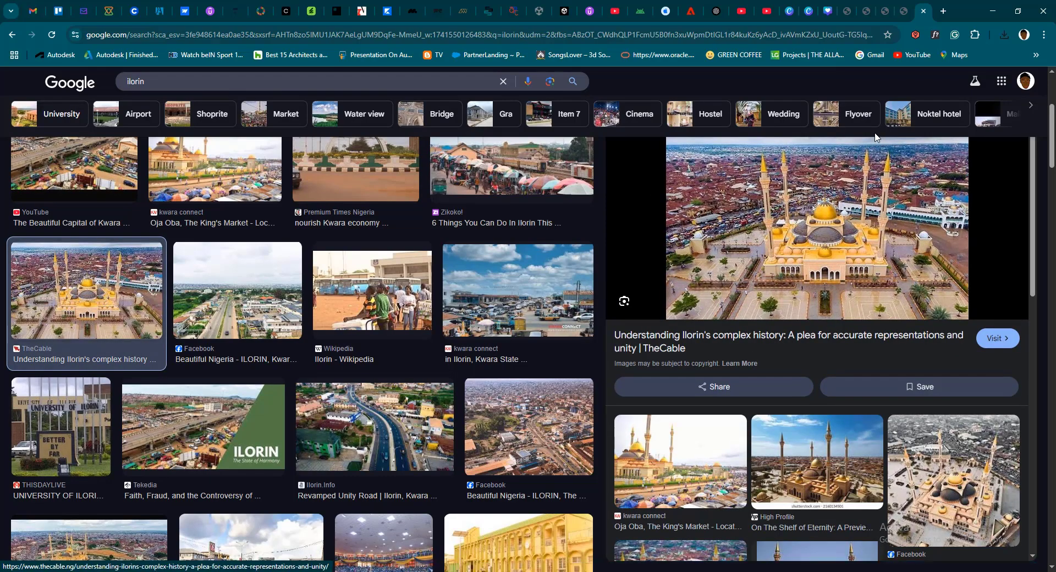
# Return to the Canva carousel and open the Downloads folder in File Explorer as a small window that leaves the cover page accessible
pyautogui.click(810, 13)
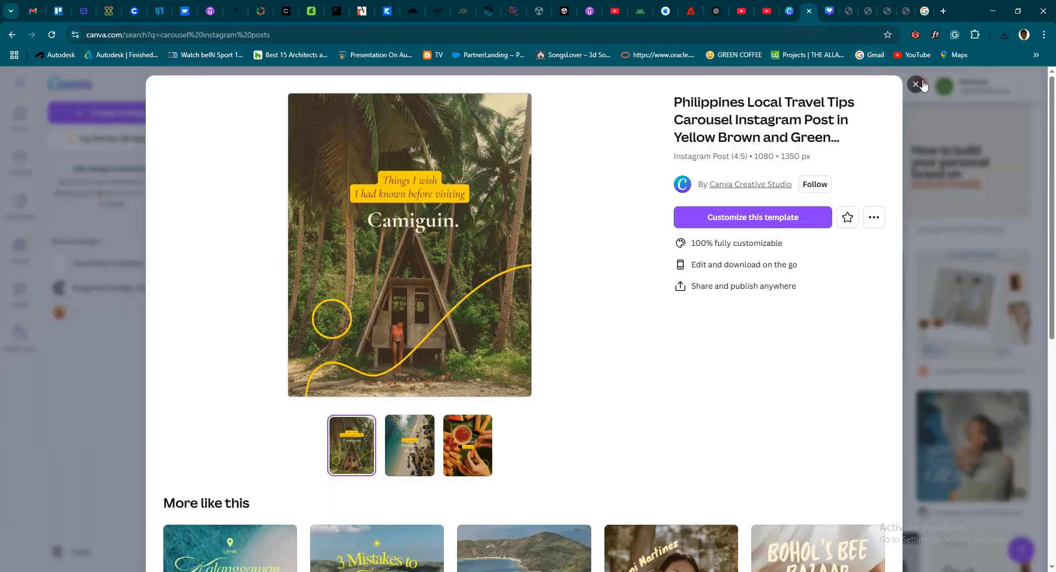
pyautogui.click(775, 216)
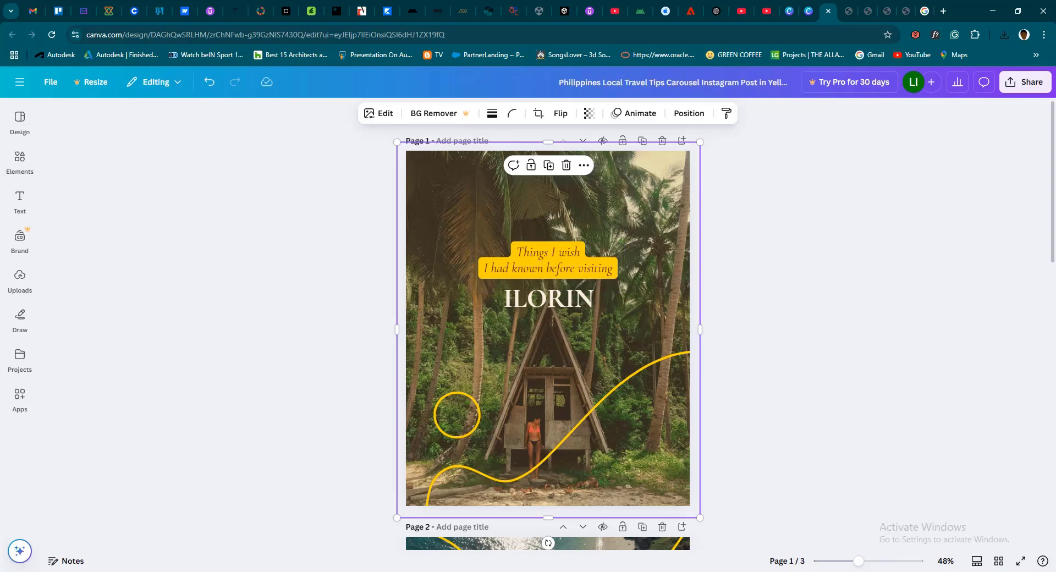
pyautogui.hotkey('alt', 'Tab')
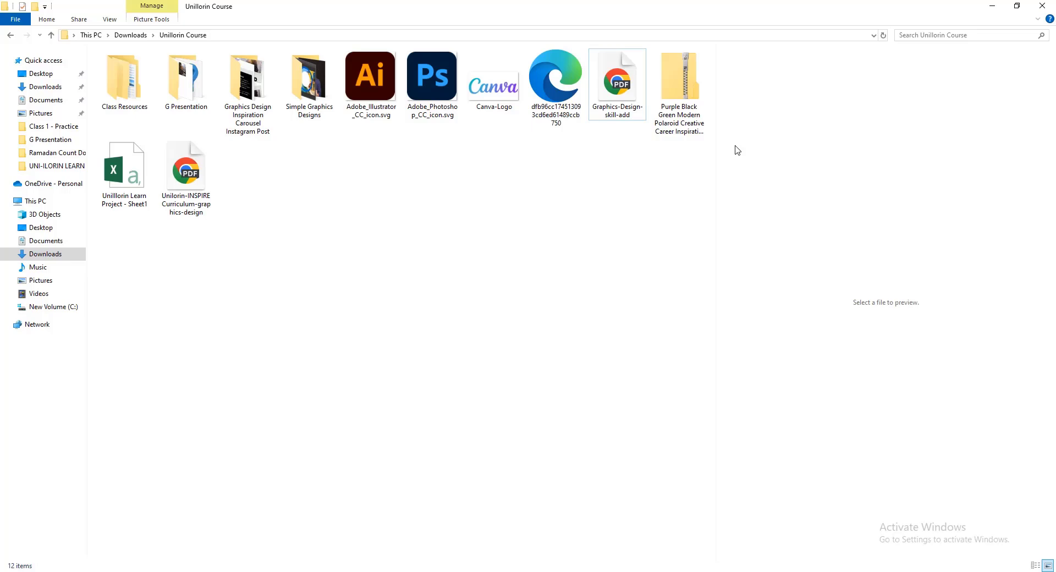
pyautogui.click(45, 255)
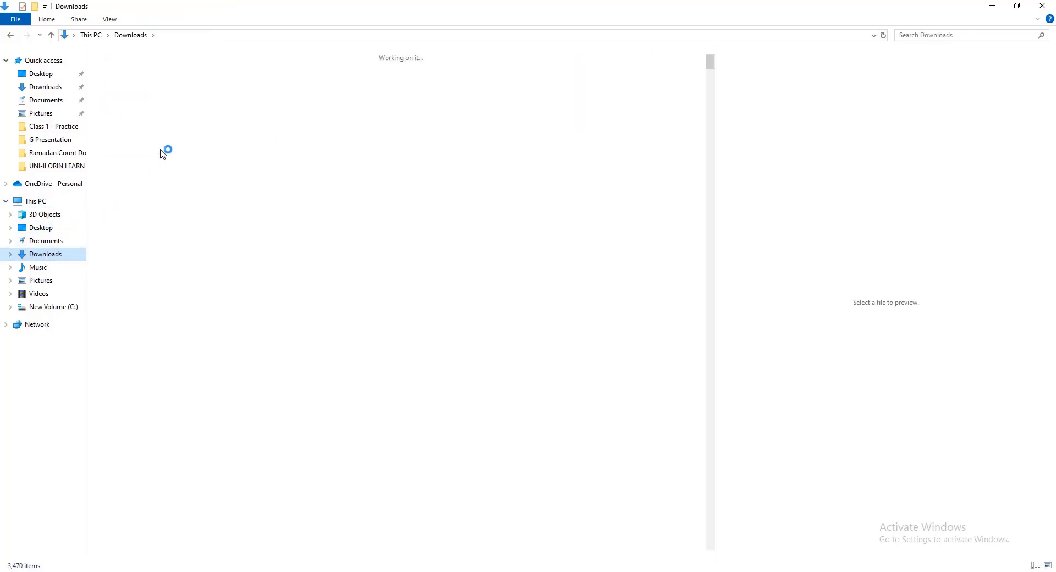
pyautogui.click(1016, 6)
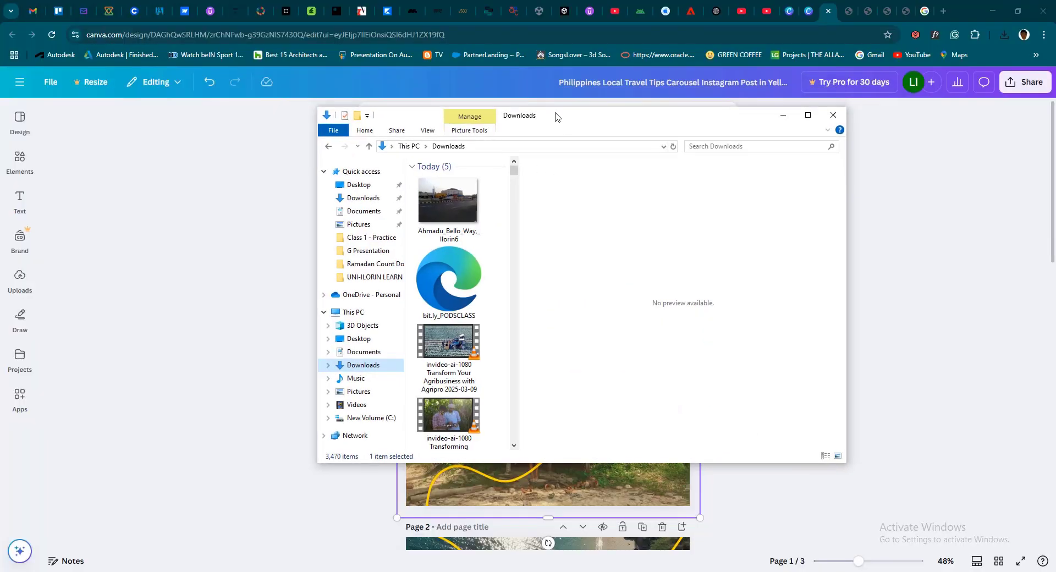
pyautogui.moveTo(554, 116); pyautogui.dragTo(759, 286)
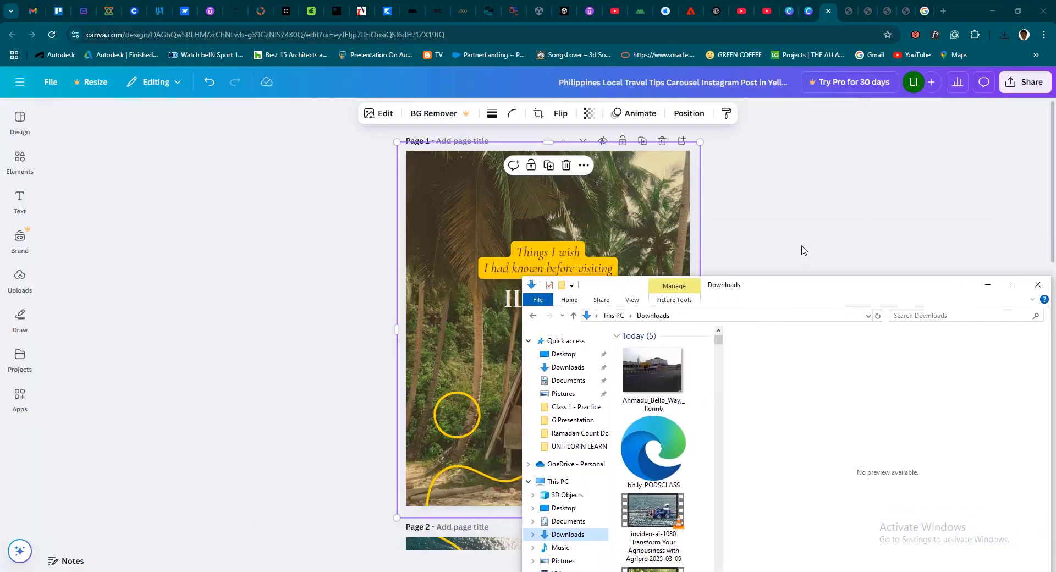
pyautogui.moveTo(802, 249); pyautogui.dragTo(800, 256)
# Add the Ahmadu_Bello_Way,_Ilorin6 photo from Downloads to page 1 and delete the original palm-and-hut background photo
pyautogui.moveTo(710, 338); pyautogui.dragTo(442, 225)
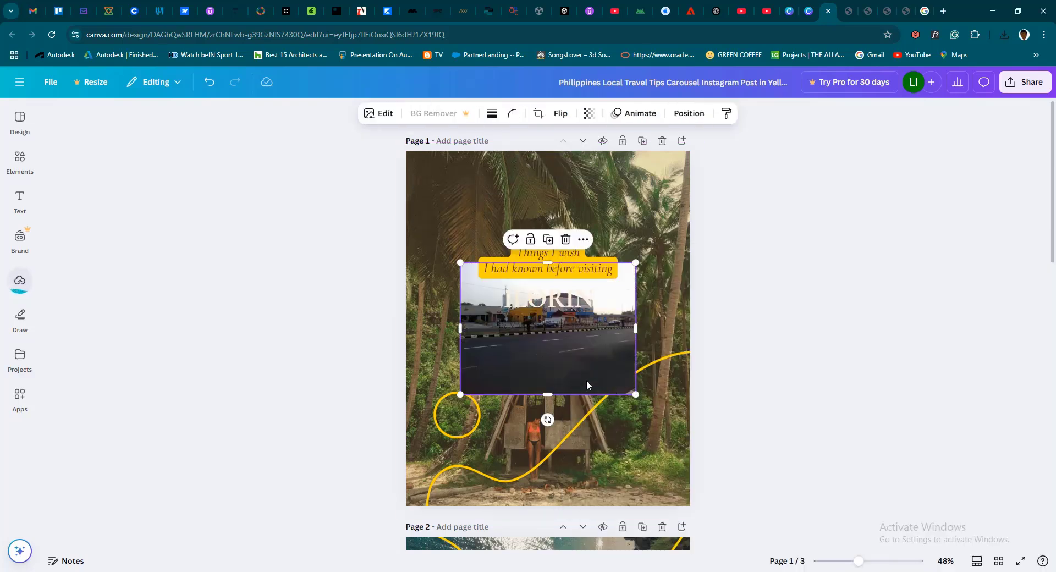
pyautogui.moveTo(586, 381); pyautogui.dragTo(766, 268)
pyautogui.click(470, 206)
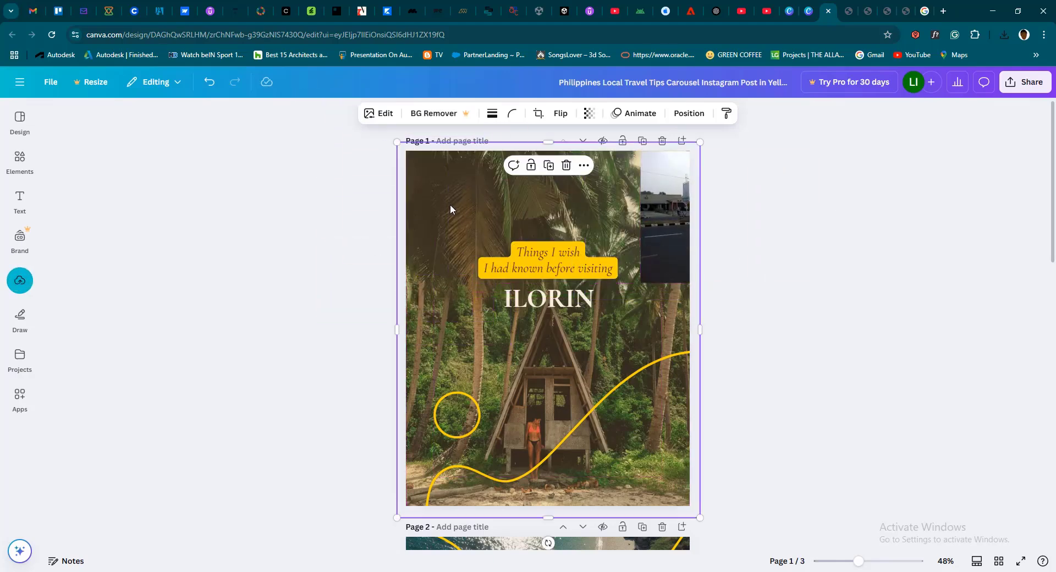
pyautogui.moveTo(450, 209); pyautogui.dragTo(240, 218)
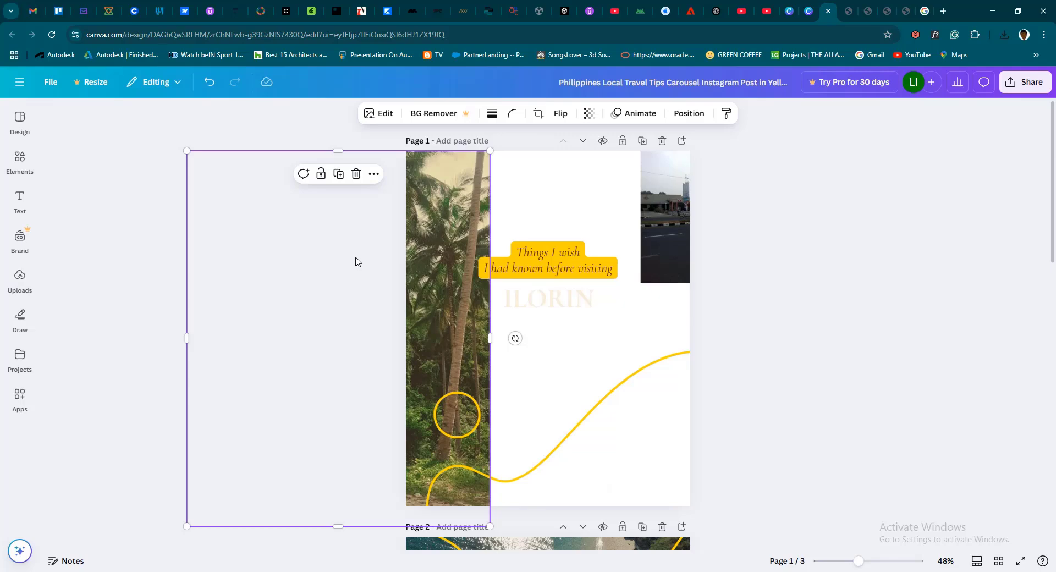
pyautogui.press('Delete')
# Align the Ilorin street photo with the cover's upper-left corner, enlarge it to fill the whole page and shift it to frame the buildings
pyautogui.click(654, 196)
pyautogui.moveTo(654, 200); pyautogui.dragTo(388, 178)
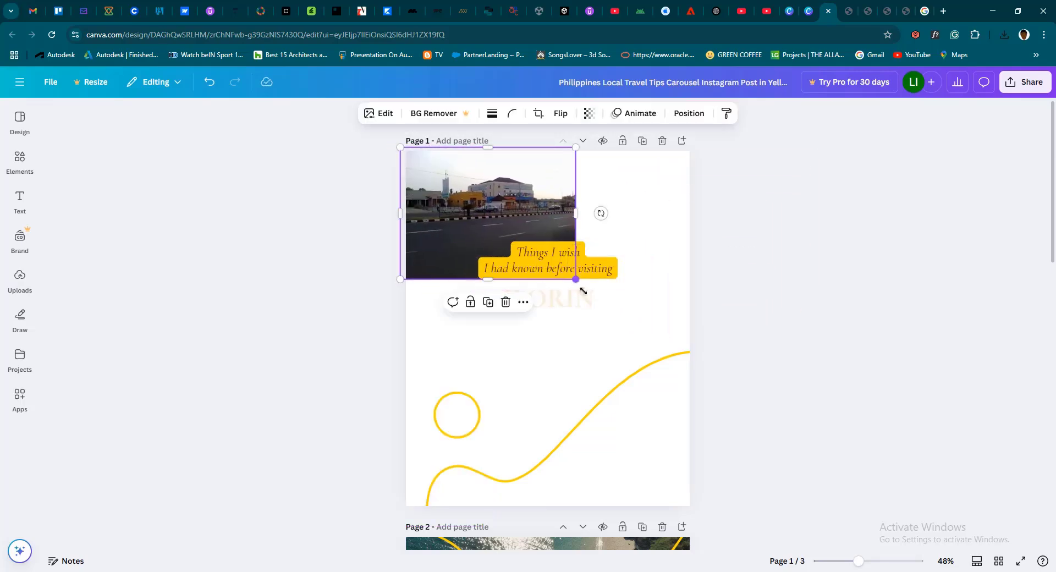
pyautogui.moveTo(583, 290); pyautogui.dragTo(877, 505)
pyautogui.moveTo(603, 463); pyautogui.dragTo(570, 465)
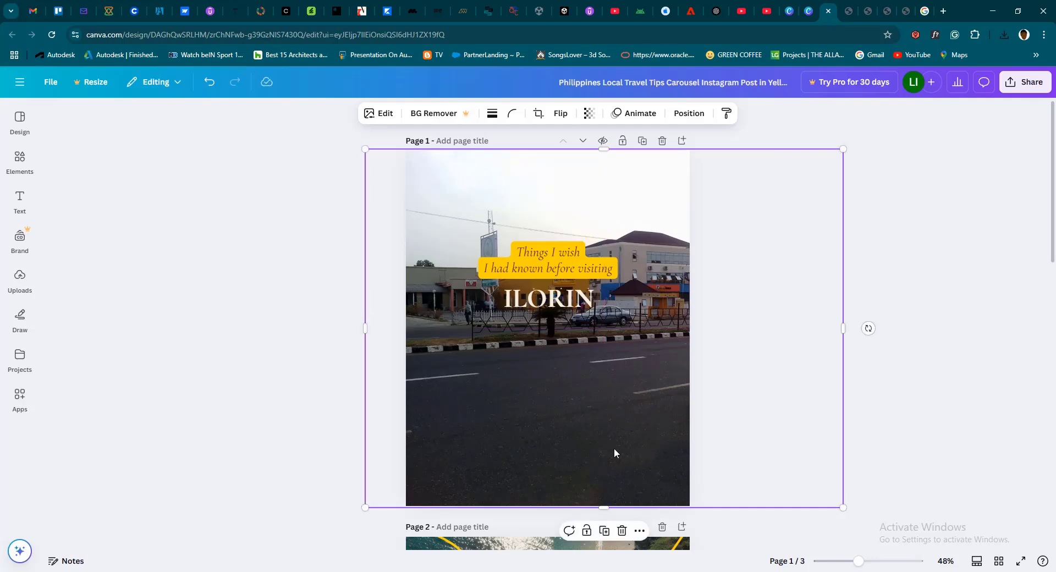
pyautogui.click(993, 400)
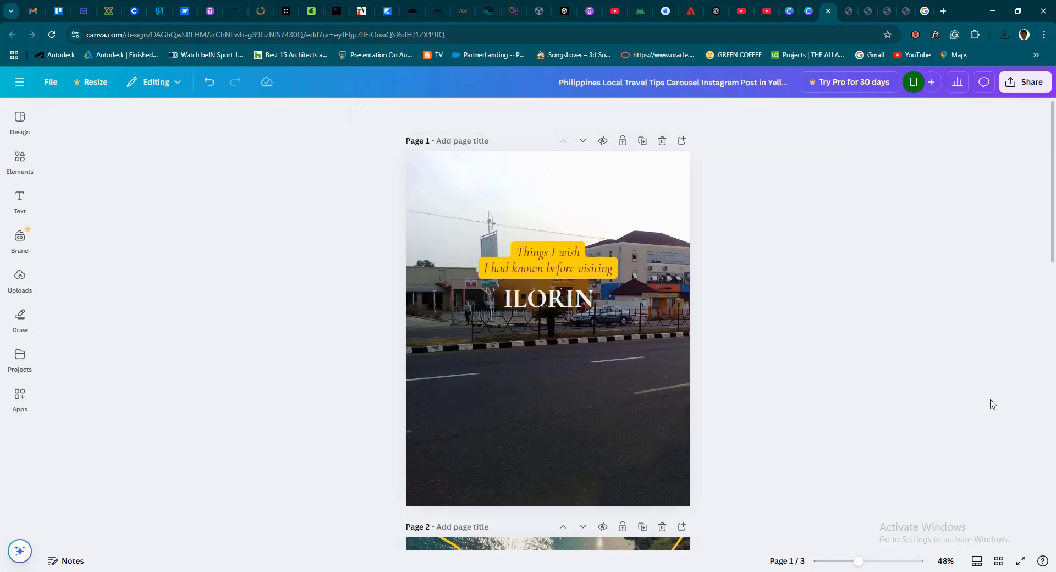
# Select page 2's beach background, return to the Ilorin image results and preview the Ilorin Travel Club mosque photo
pyautogui.scroll(-8, 502, 380)
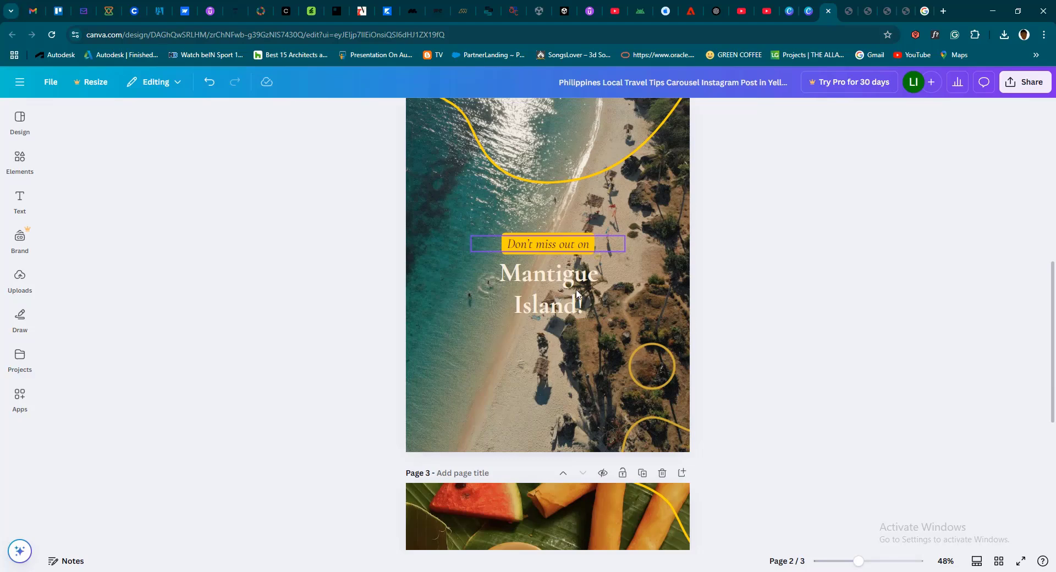
pyautogui.click(579, 381)
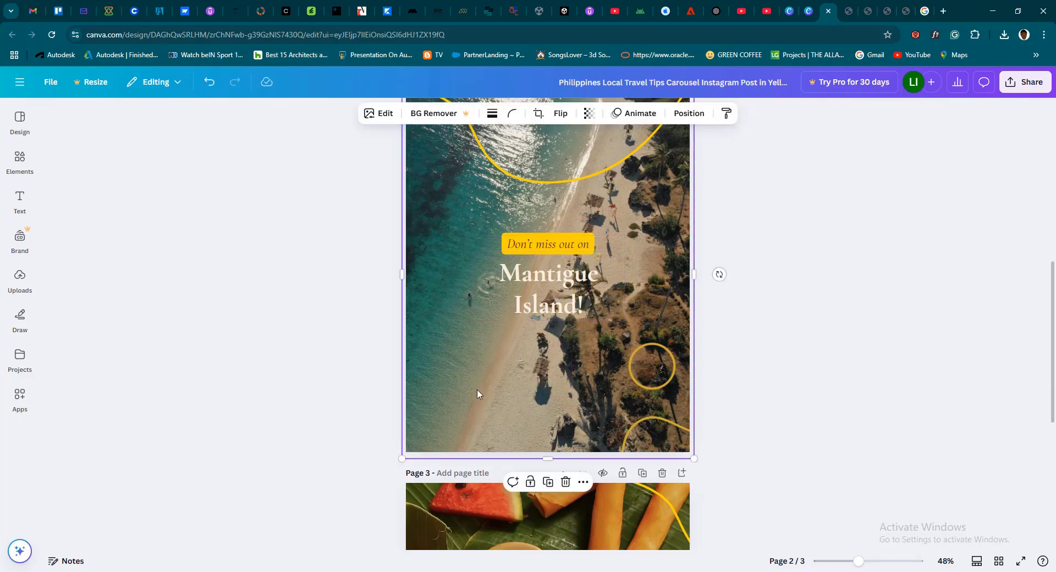
pyautogui.click(925, 11)
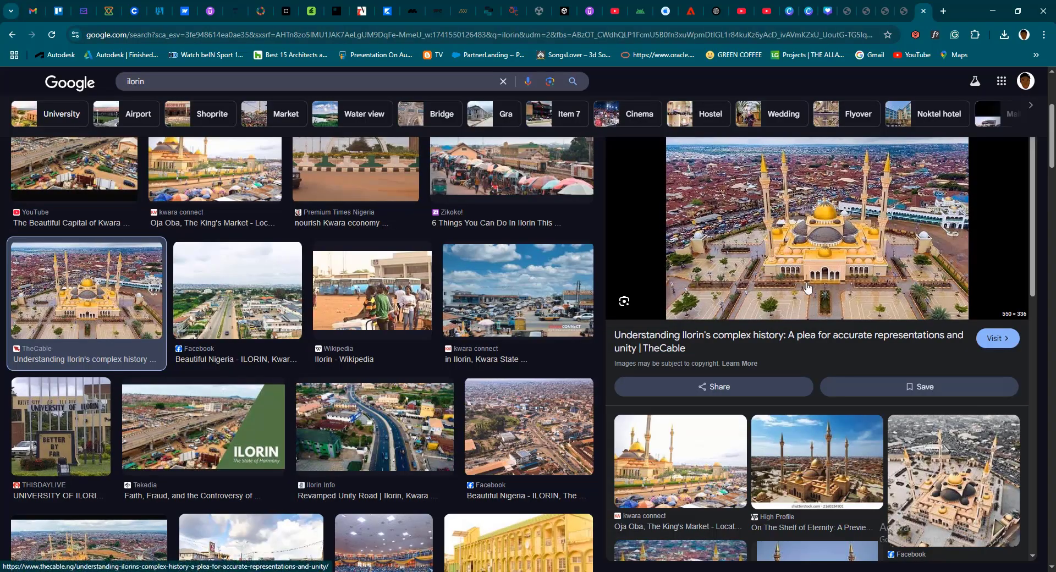
pyautogui.scroll(-3, 744, 301)
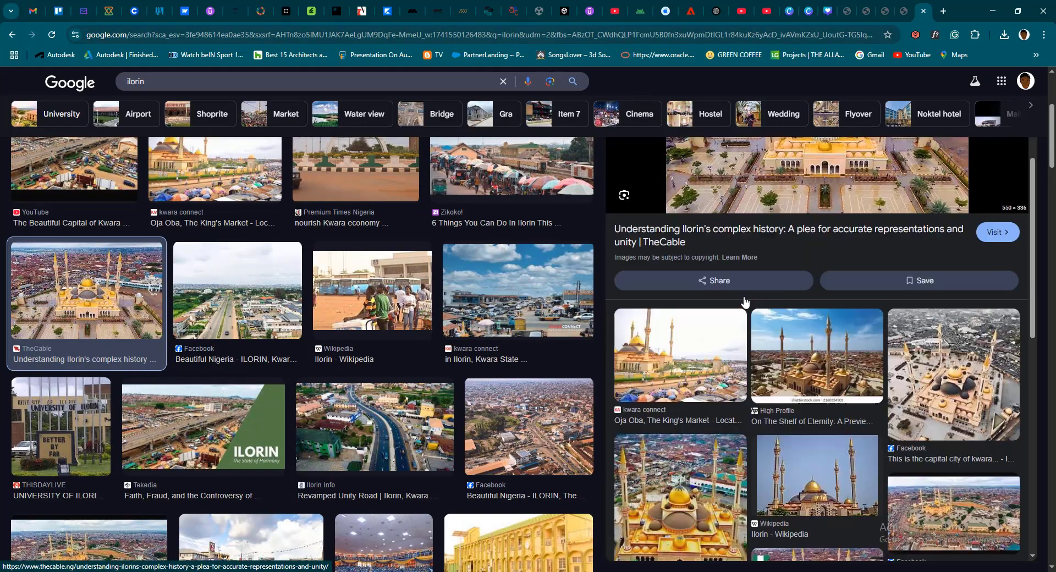
pyautogui.scroll(1, 711, 281)
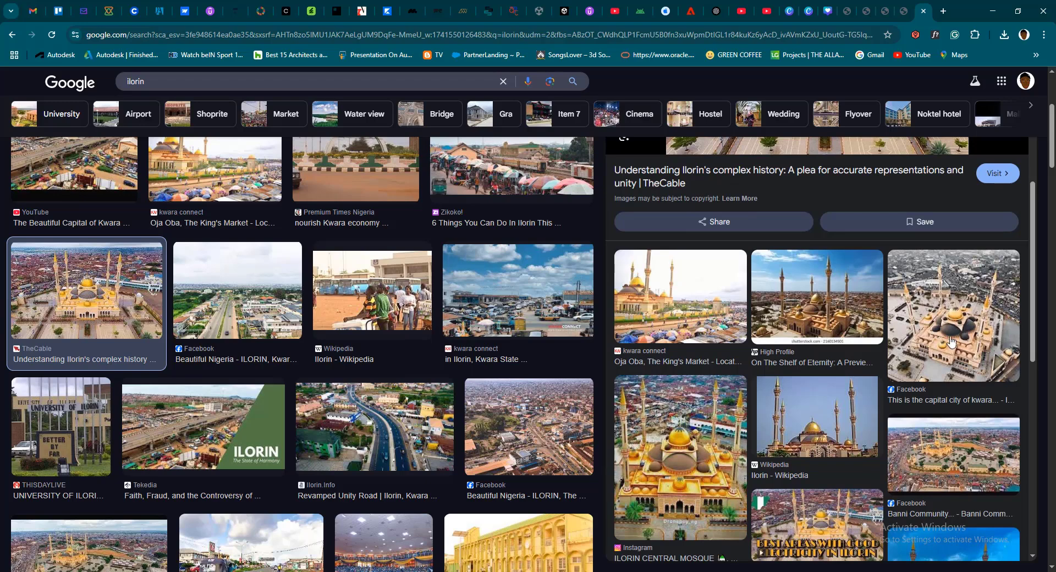
pyautogui.click(936, 345)
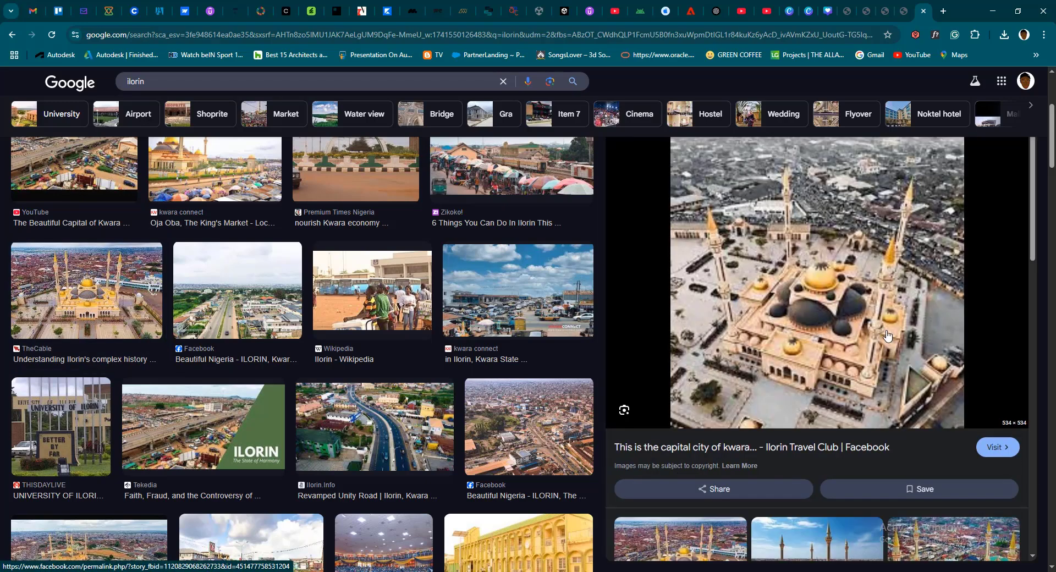
# Open the Instagram photo of Ilorin Central Mosque from the related images and save it to Downloads as images (3)
pyautogui.scroll(-5, 831, 371)
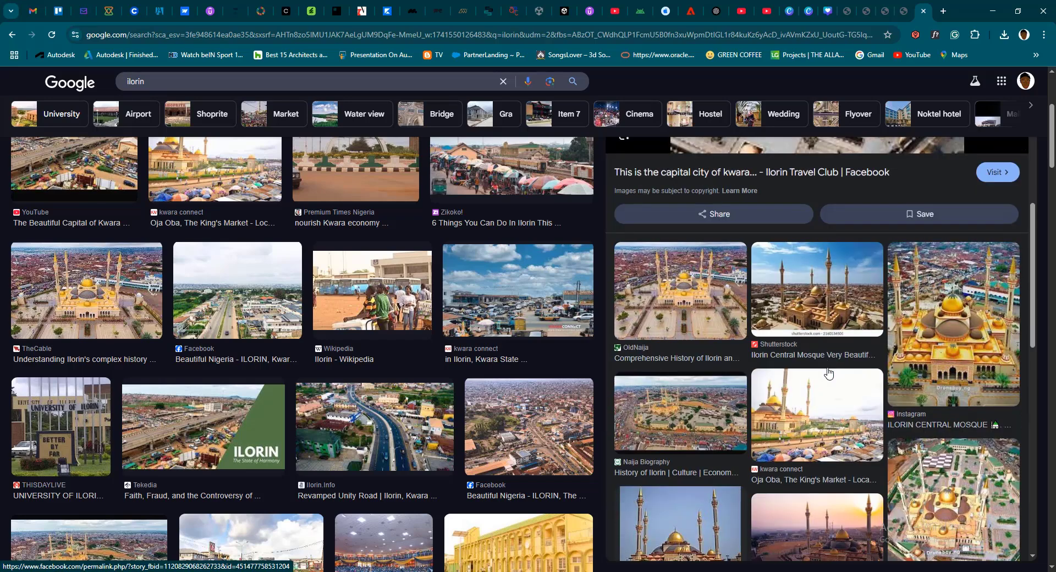
pyautogui.click(931, 304)
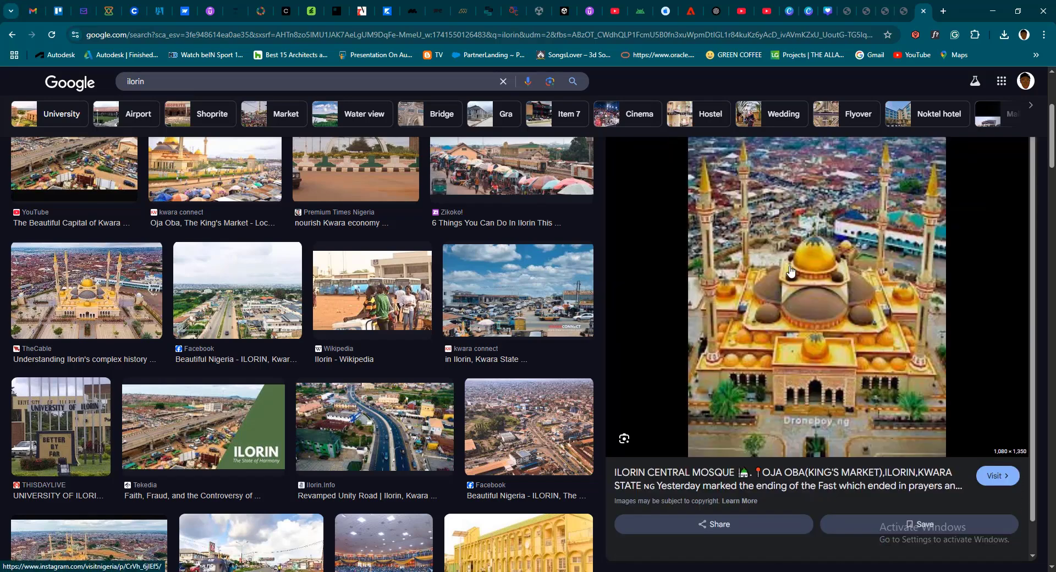
pyautogui.rightClick(787, 267)
pyautogui.click(857, 448)
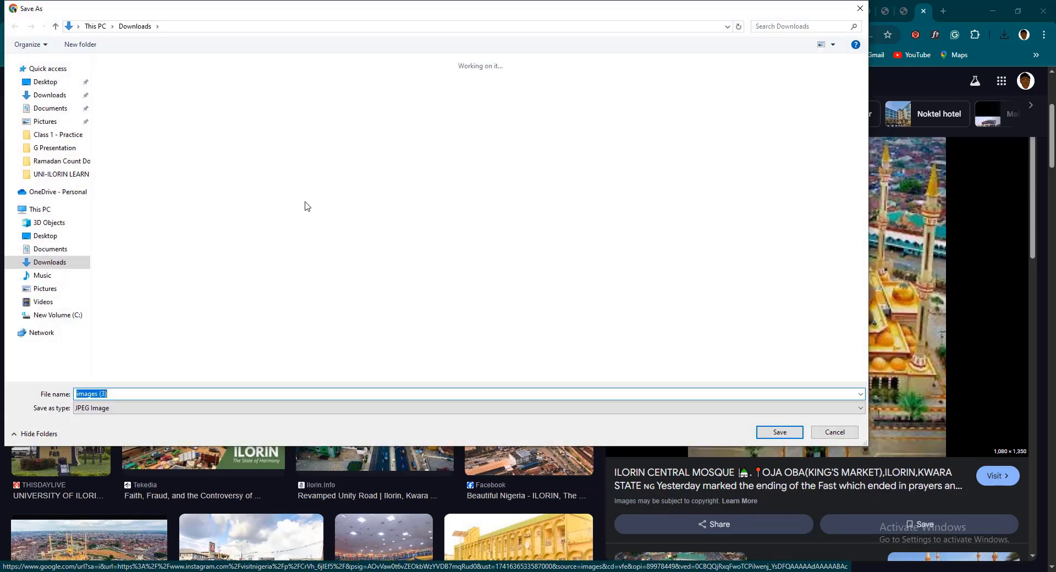
pyautogui.click(780, 432)
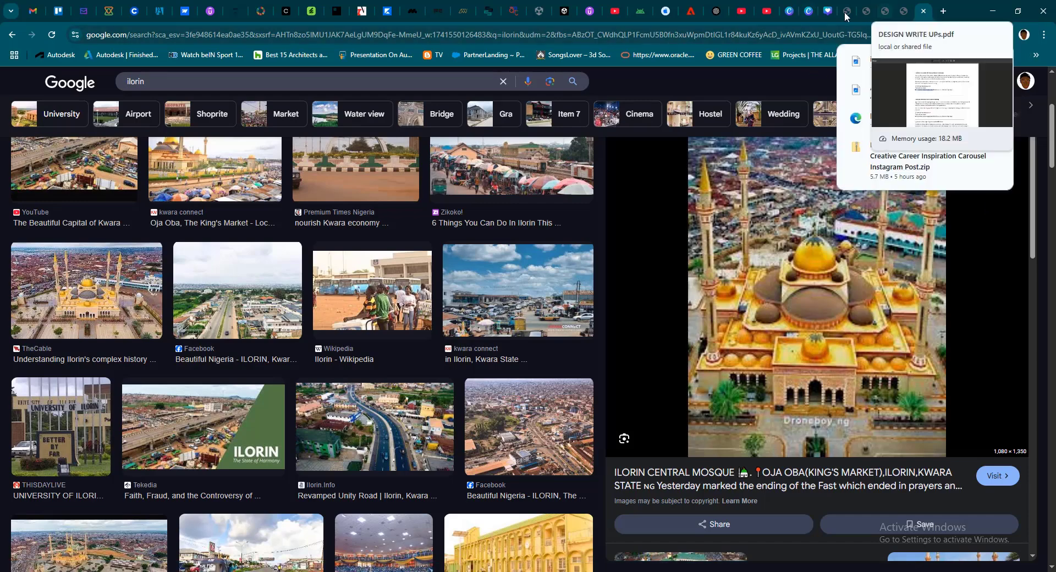
# Return to the Canva carousel, shift page 2's beach photo partly off the page and bring up the Downloads folder window
pyautogui.click(827, 11)
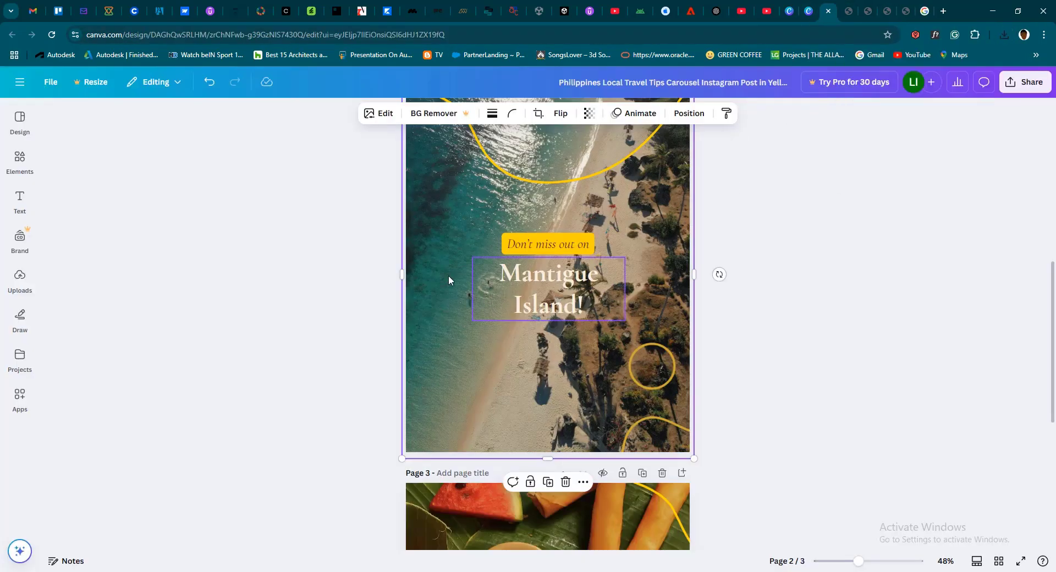
pyautogui.scroll(2, 535, 354)
pyautogui.moveTo(488, 322); pyautogui.dragTo(609, 335)
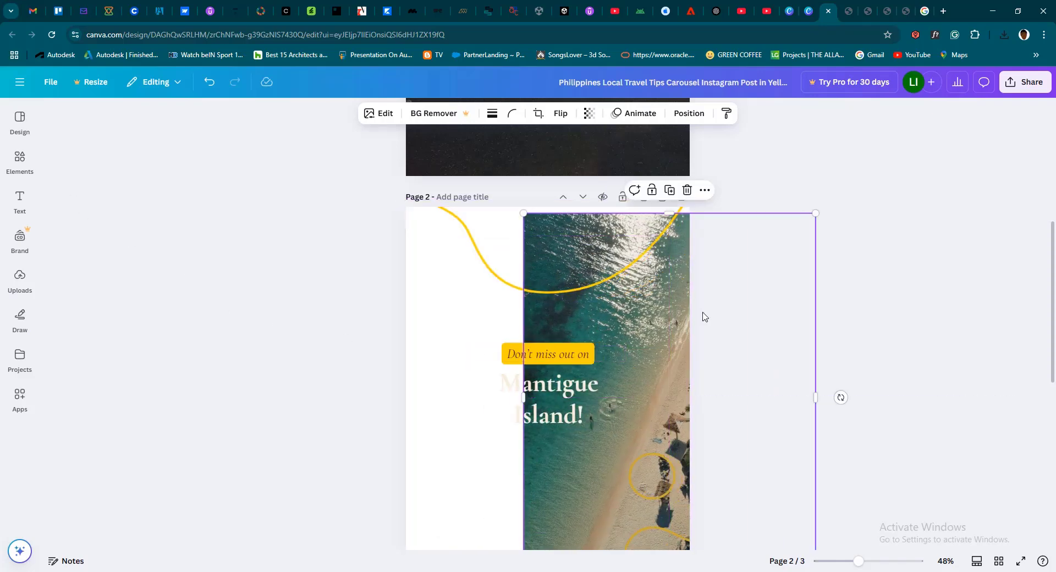
pyautogui.hotkey('alt', 'Tab')
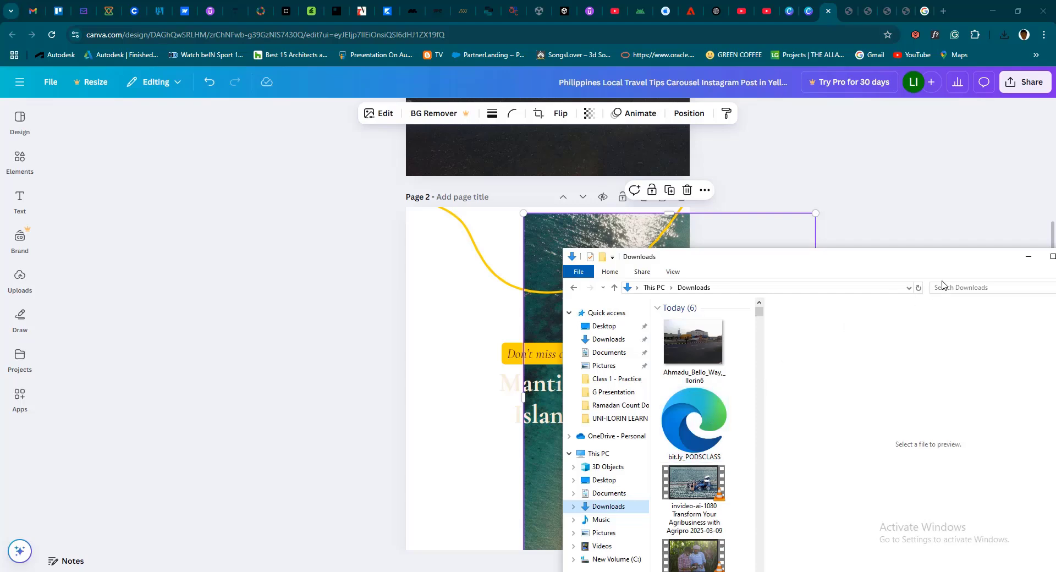
pyautogui.moveTo(942, 260); pyautogui.dragTo(856, 214)
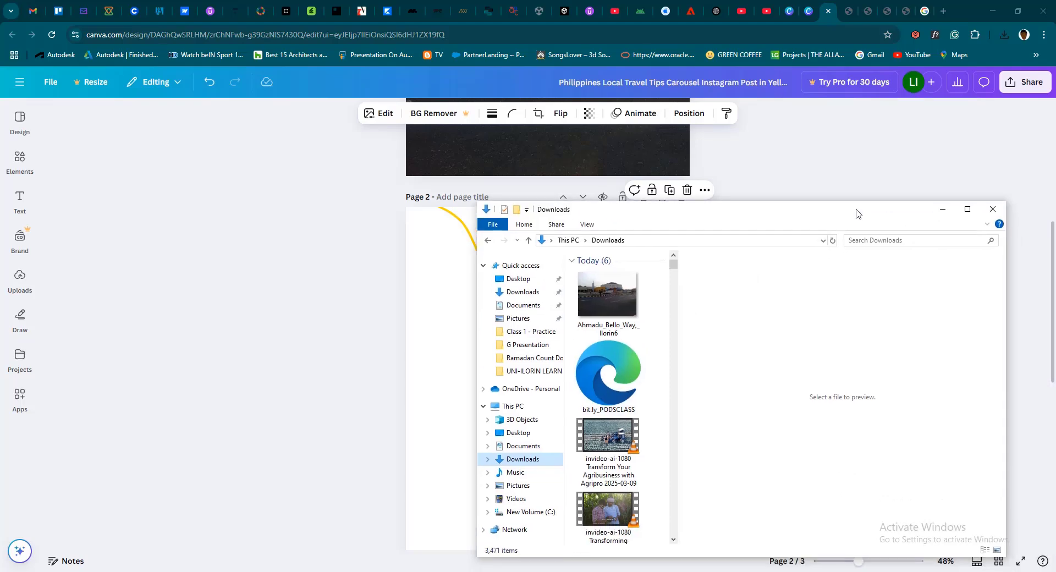
# Look through the uploaded images and start a new file upload from the Downloads folder
pyautogui.click(20, 276)
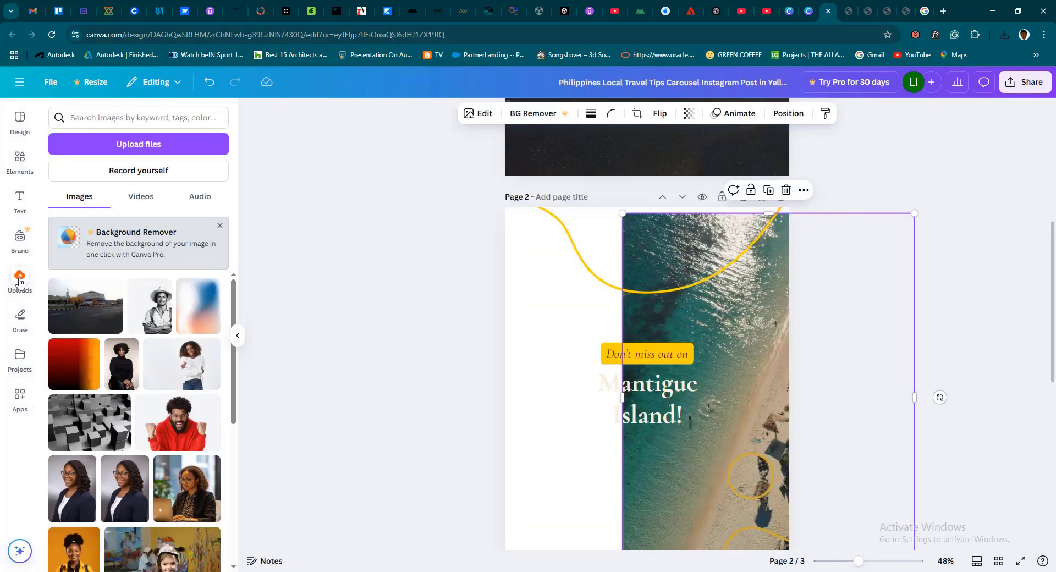
pyautogui.scroll(-5, 153, 469)
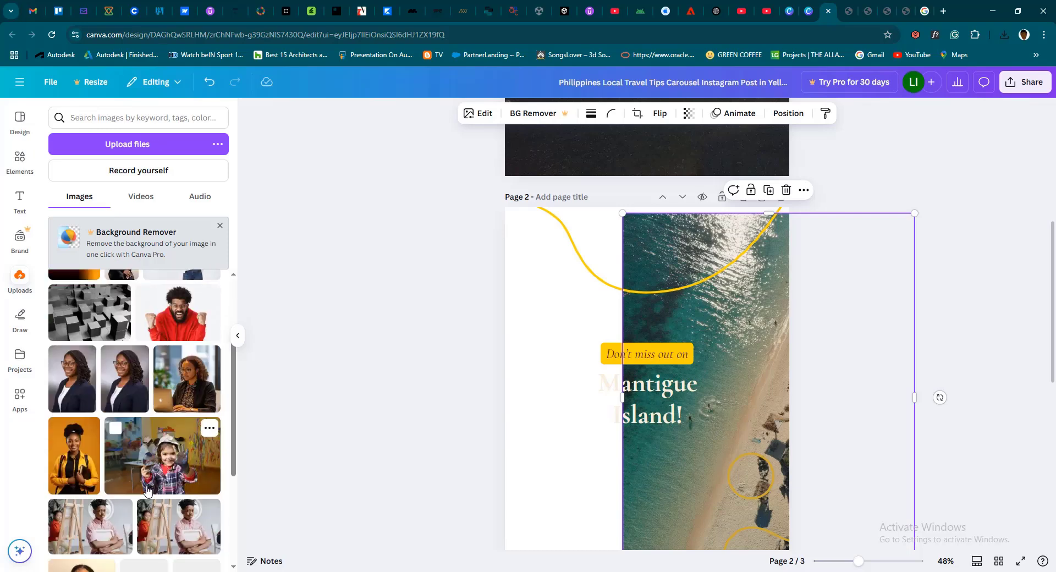
pyautogui.scroll(10, 118, 454)
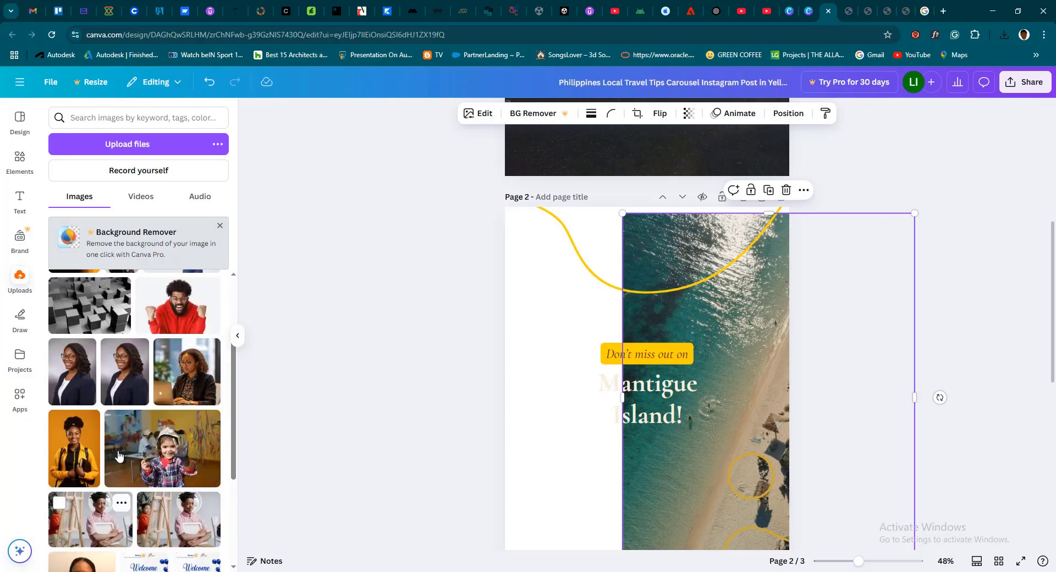
pyautogui.click(141, 145)
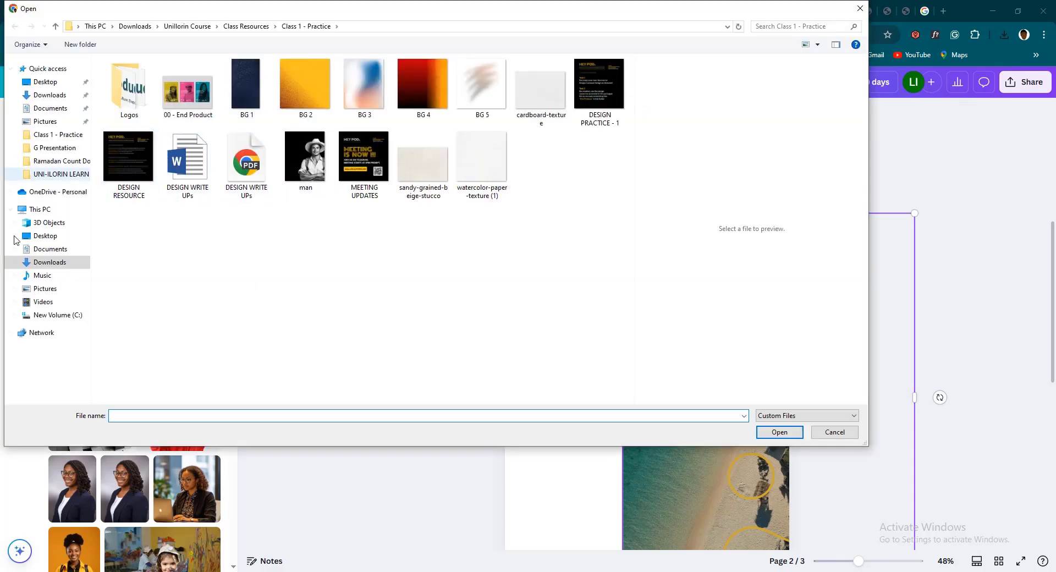
pyautogui.click(58, 264)
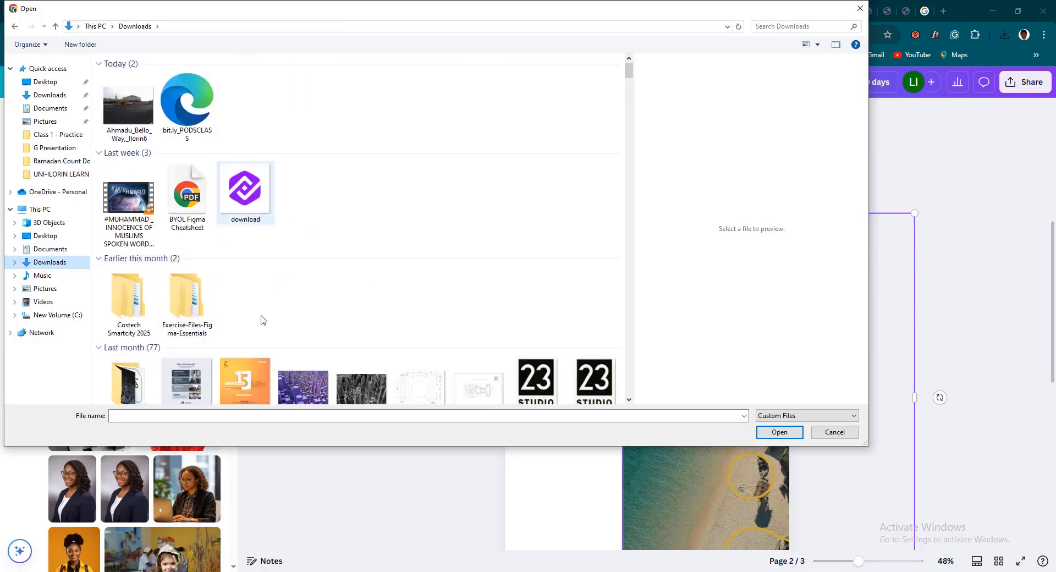
# Find A Mystical Restaurant with Purple Clouds among the Downloads files and upload it
pyautogui.scroll(-6, 272, 286)
pyautogui.scroll(-10, 272, 287)
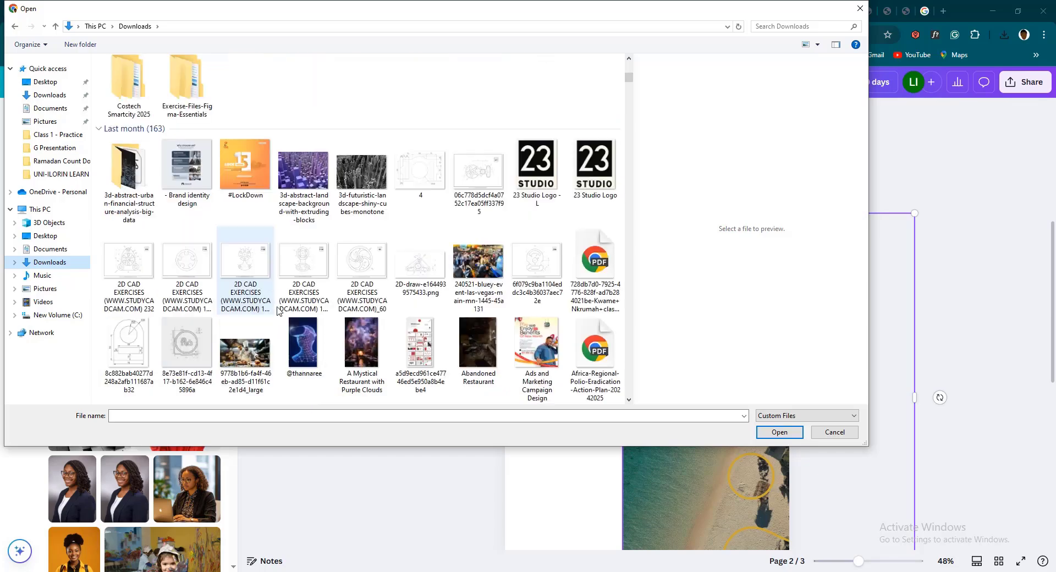
pyautogui.scroll(14, 303, 351)
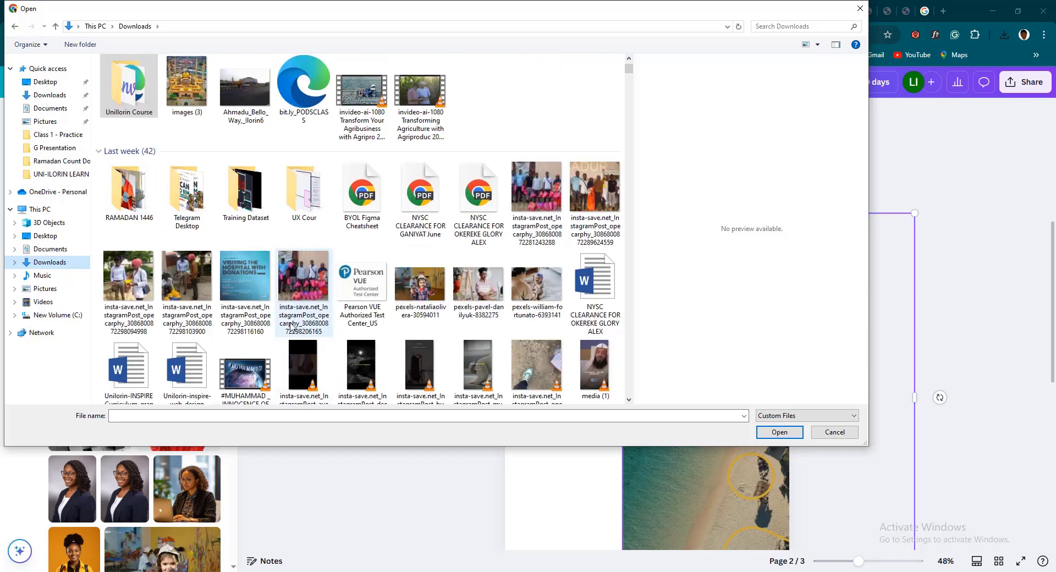
pyautogui.scroll(-7, 290, 327)
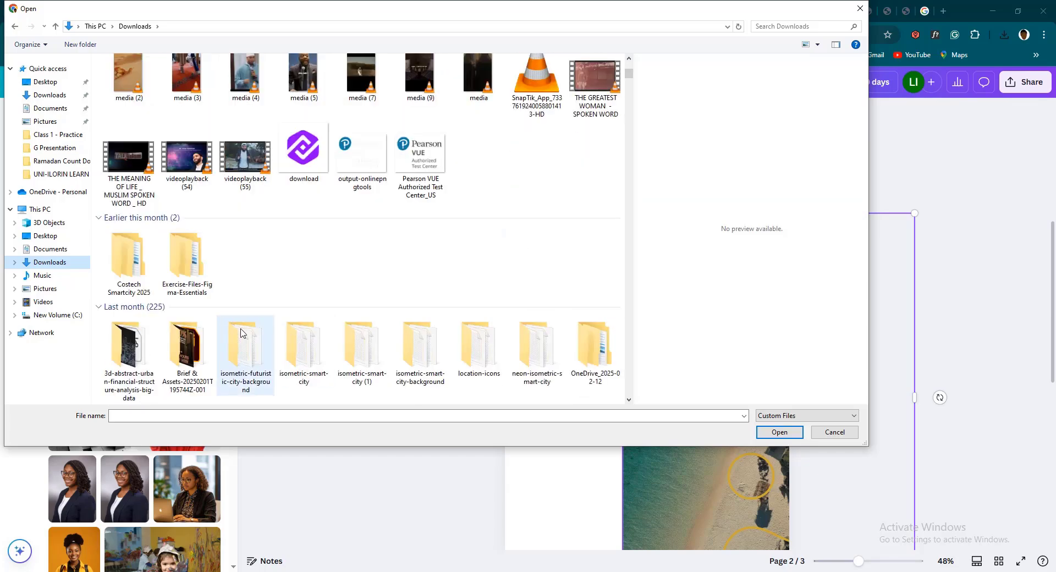
pyautogui.scroll(-8, 294, 341)
pyautogui.click(484, 352)
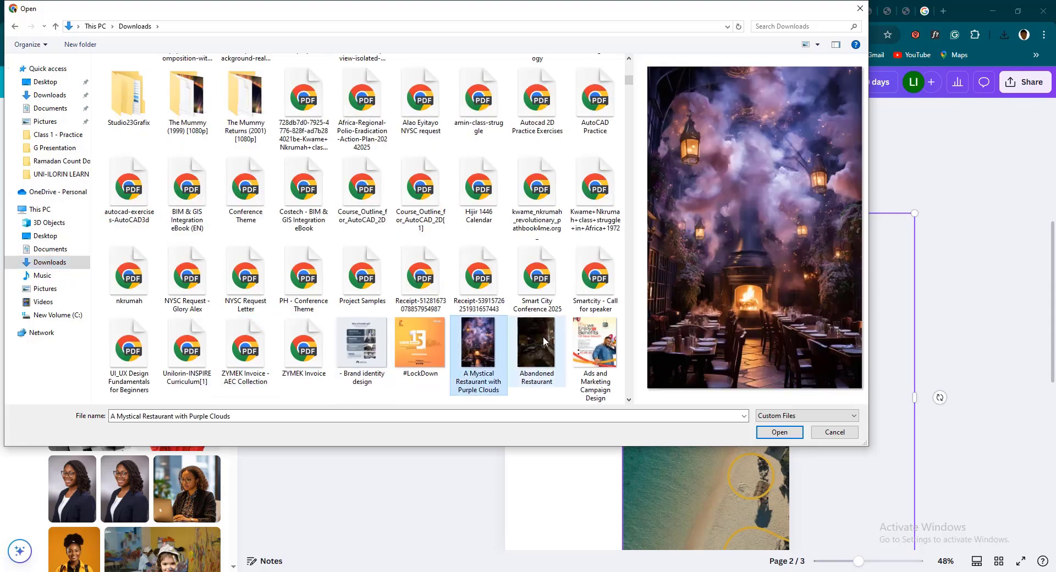
pyautogui.click(539, 339)
pyautogui.click(483, 351)
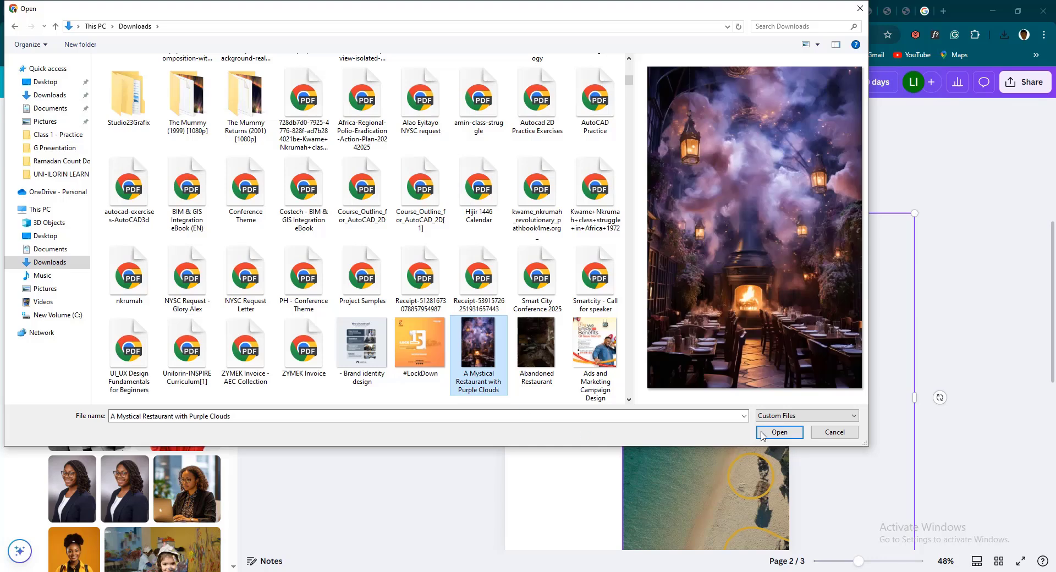
pyautogui.click(779, 432)
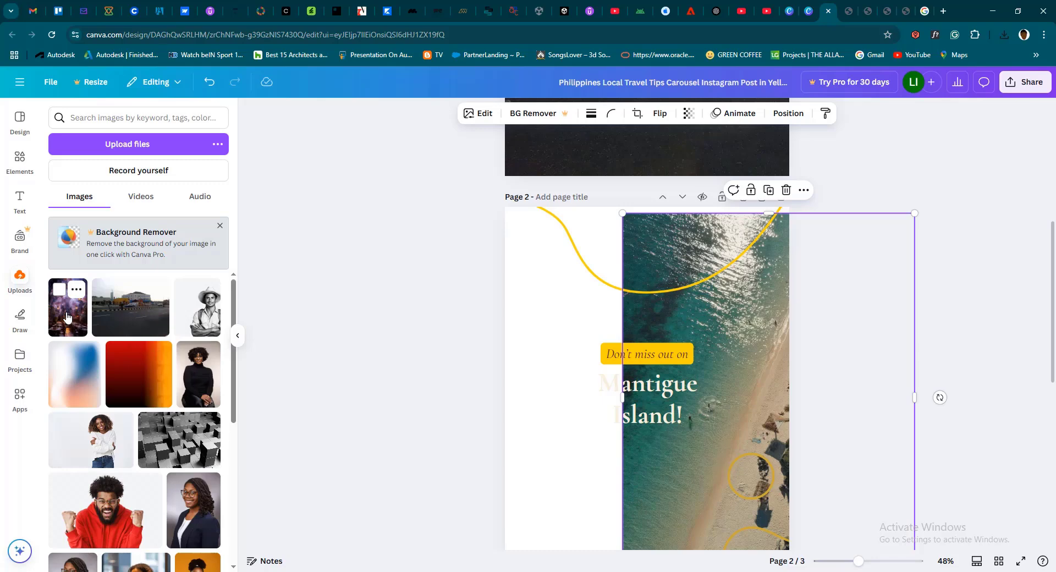
# Add the uploaded restaurant image to page 2, move it to the page's left edge and delete the original beach photo
pyautogui.moveTo(66, 317); pyautogui.dragTo(432, 357)
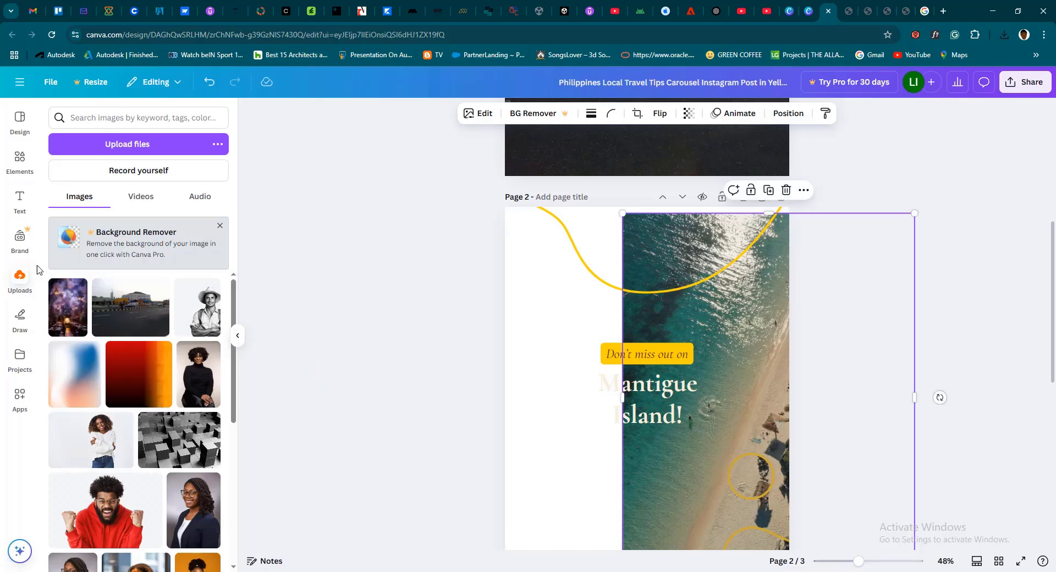
pyautogui.click(69, 311)
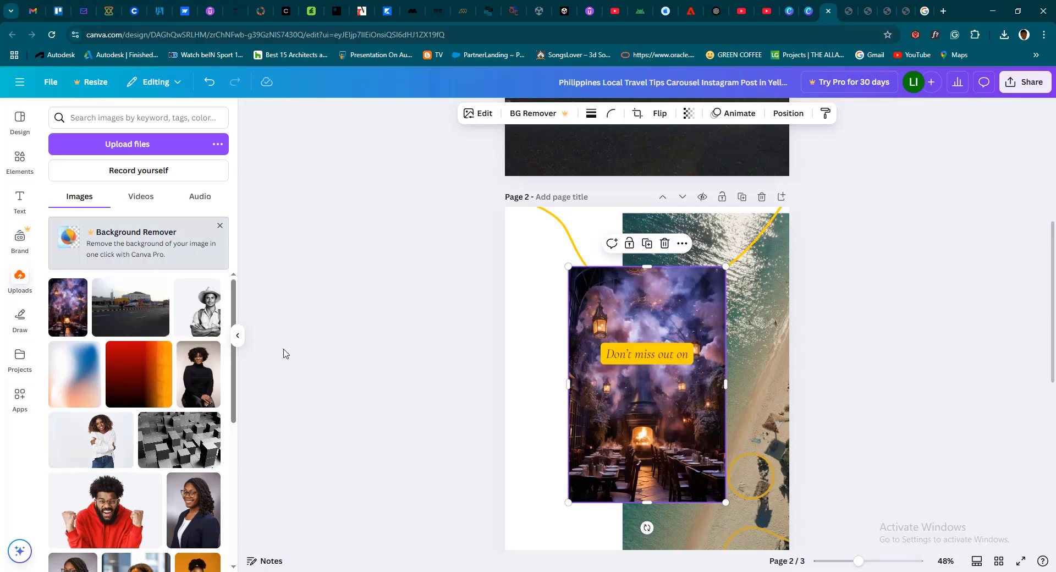
pyautogui.moveTo(636, 436); pyautogui.dragTo(573, 413)
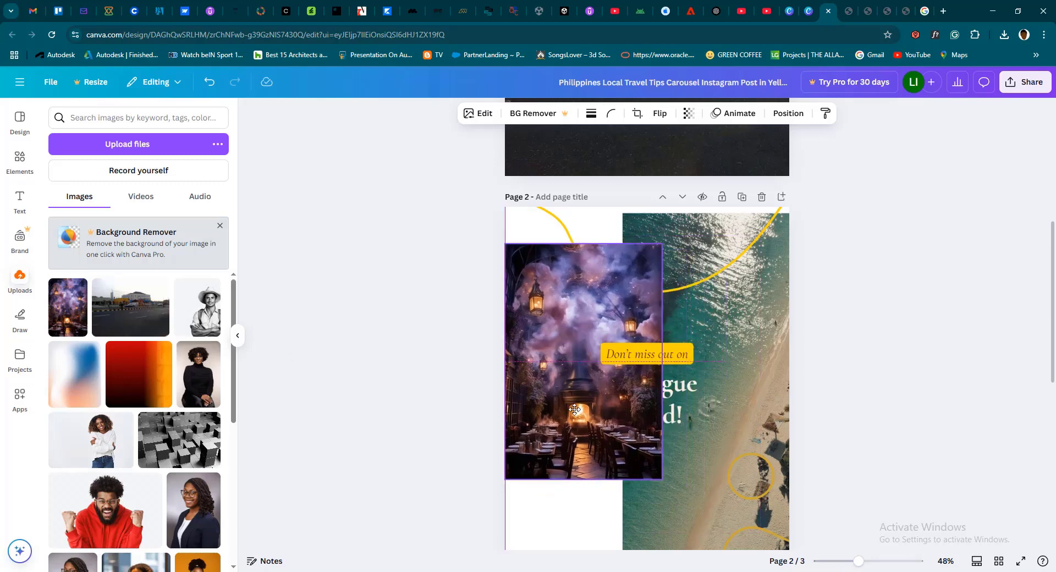
pyautogui.click(741, 332)
pyautogui.moveTo(740, 331); pyautogui.dragTo(706, 316)
pyautogui.press('Delete')
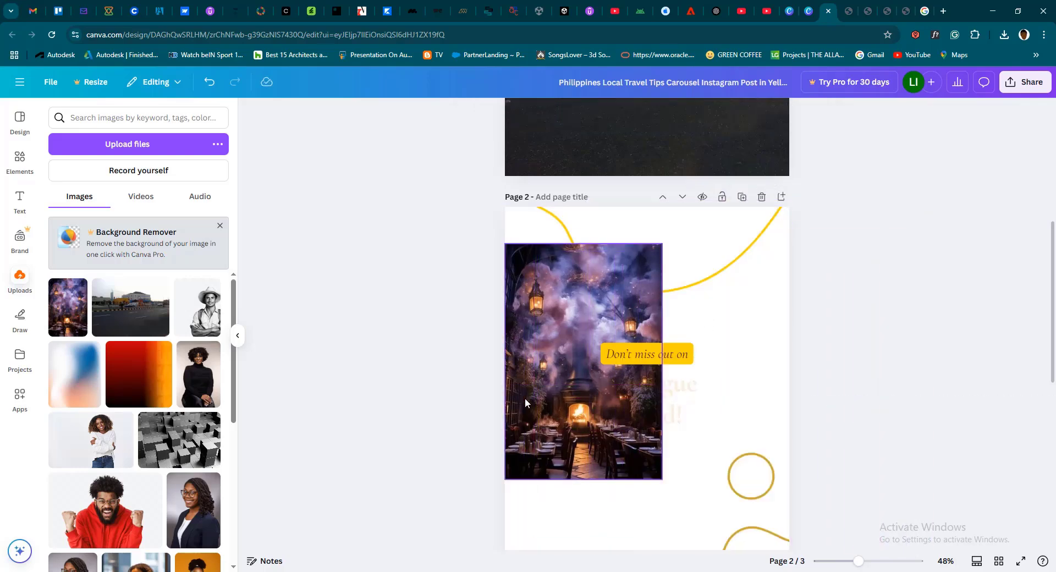
# Align the restaurant image with page 2's upper-left corner and enlarge it to cover the whole page
pyautogui.moveTo(533, 391); pyautogui.dragTo(533, 354)
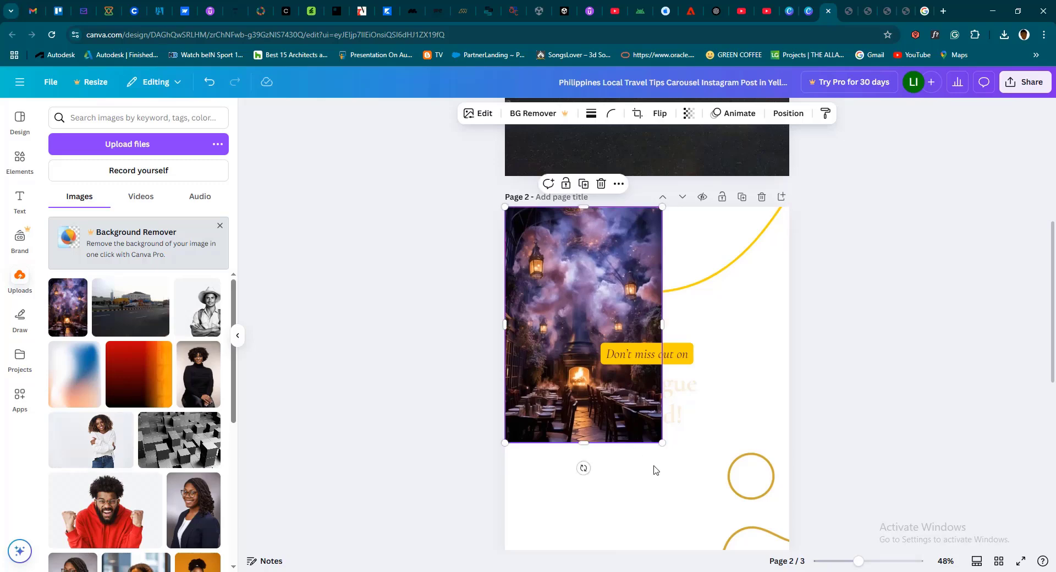
pyautogui.moveTo(663, 443); pyautogui.dragTo(789, 549)
pyautogui.click(855, 379)
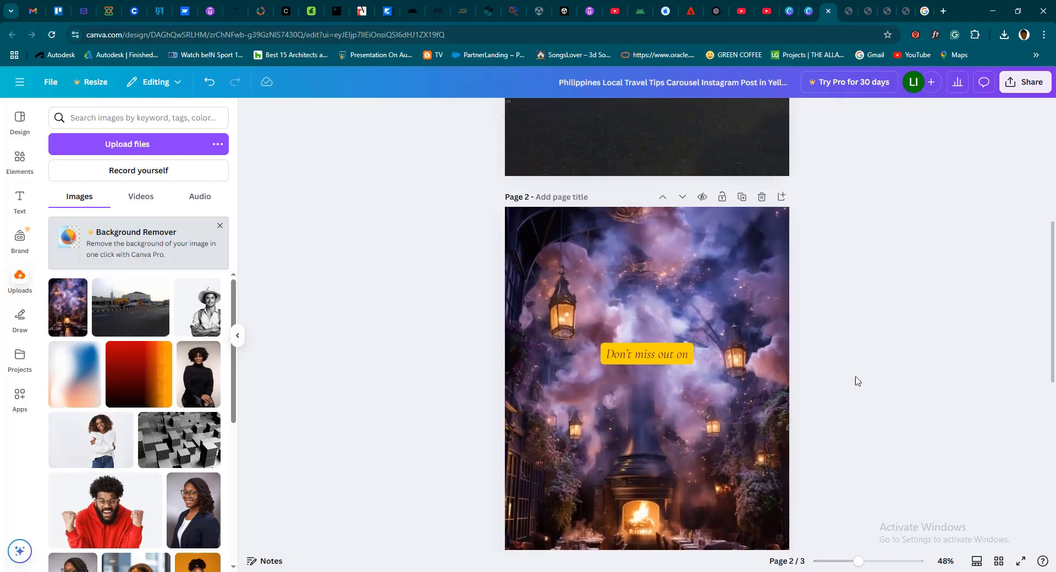
# Send page 2's restaurant image to the back layer, behind the text and yellow lines, and position it over the page
pyautogui.scroll(-5, 710, 380)
pyautogui.scroll(4, 709, 379)
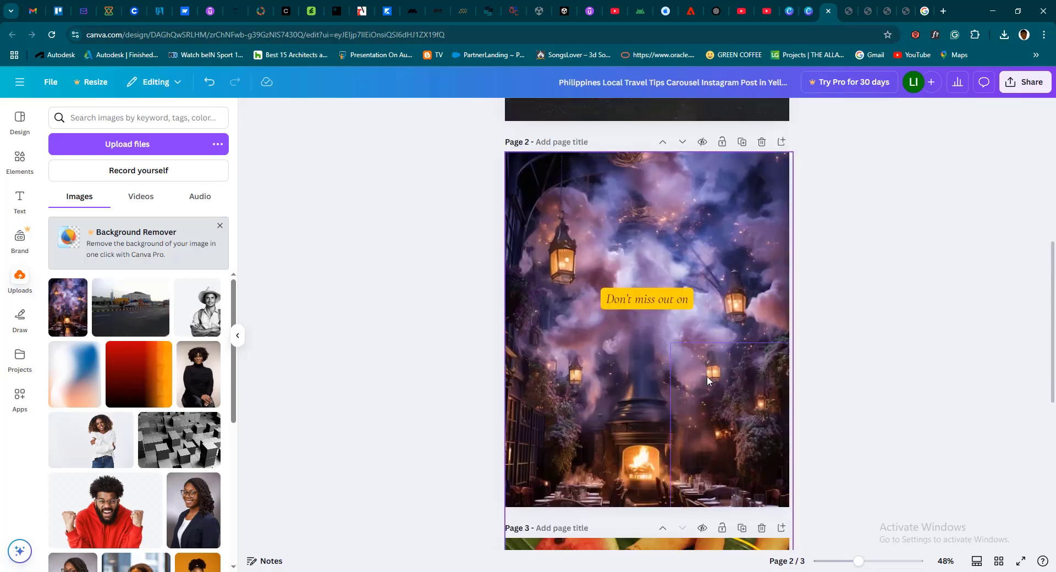
pyautogui.click(721, 316)
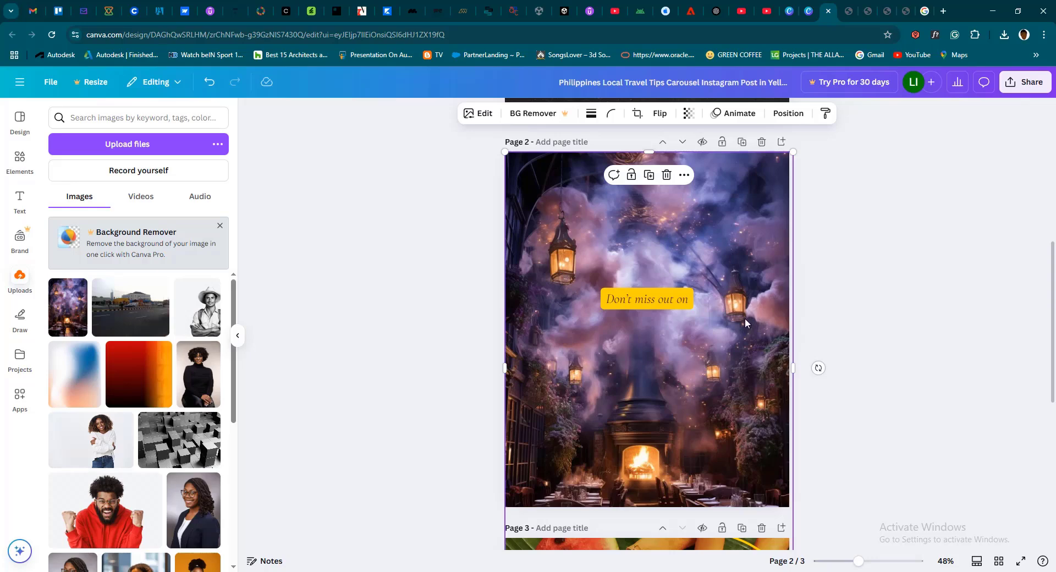
pyautogui.moveTo(791, 316); pyautogui.dragTo(946, 275)
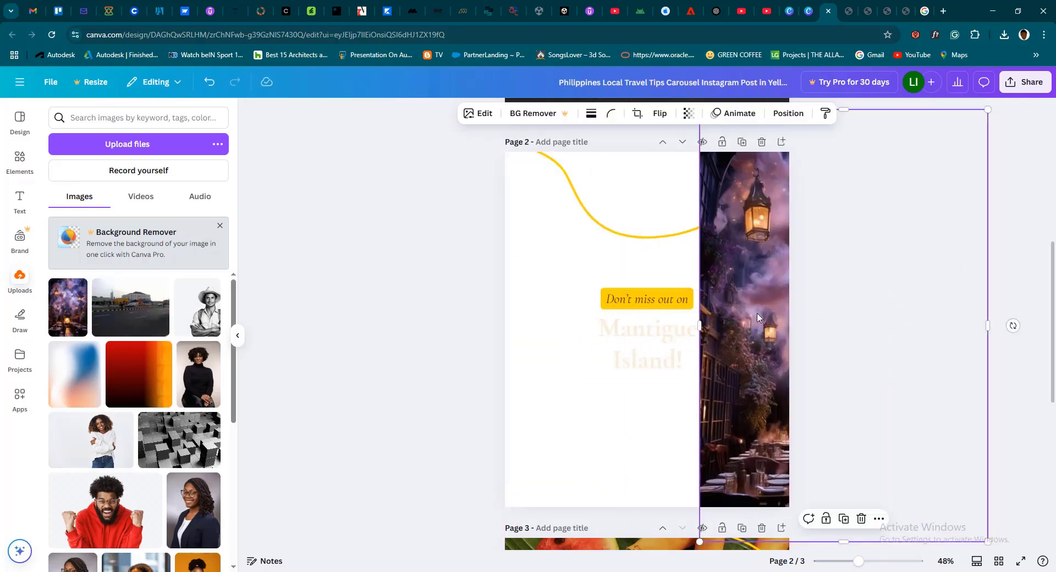
pyautogui.moveTo(759, 318); pyautogui.dragTo(704, 327)
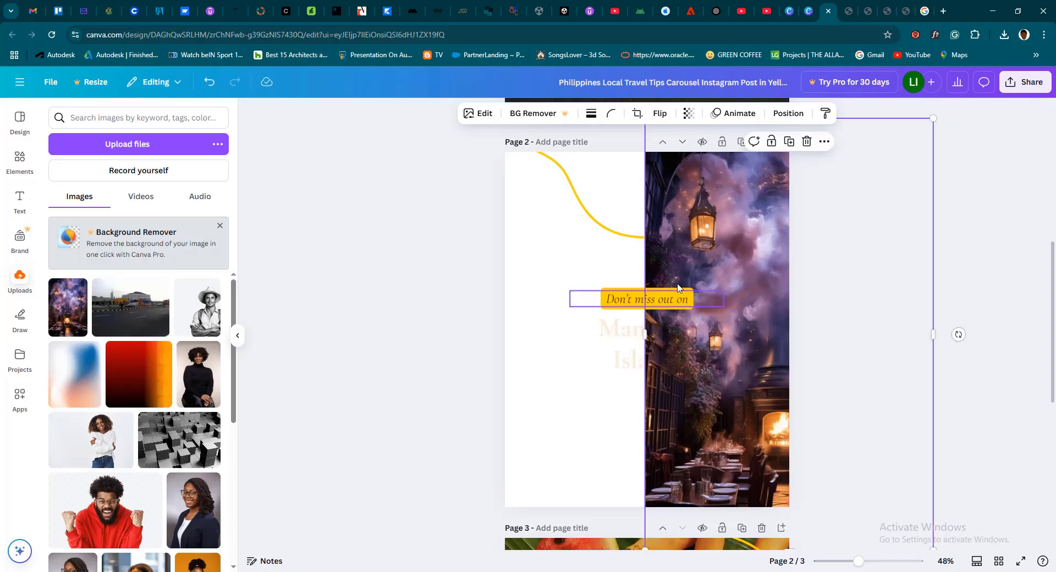
pyautogui.rightClick(714, 289)
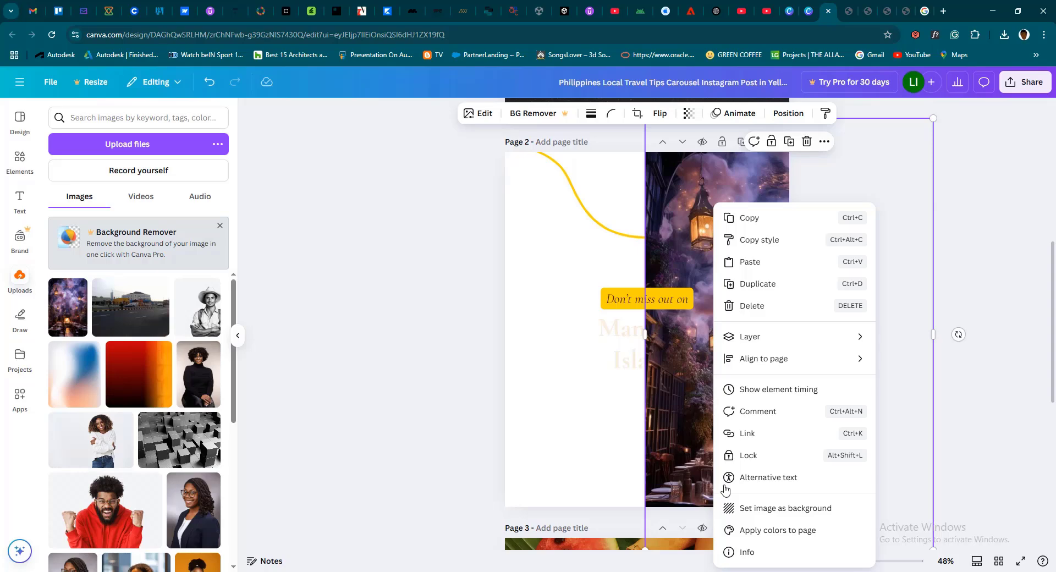
pyautogui.moveTo(810, 338)
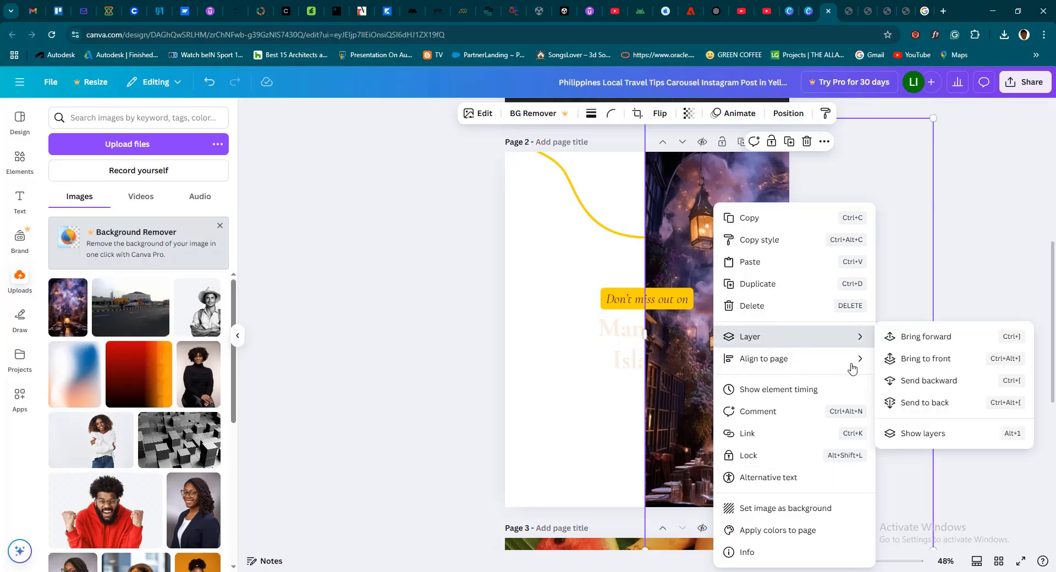
pyautogui.click(913, 404)
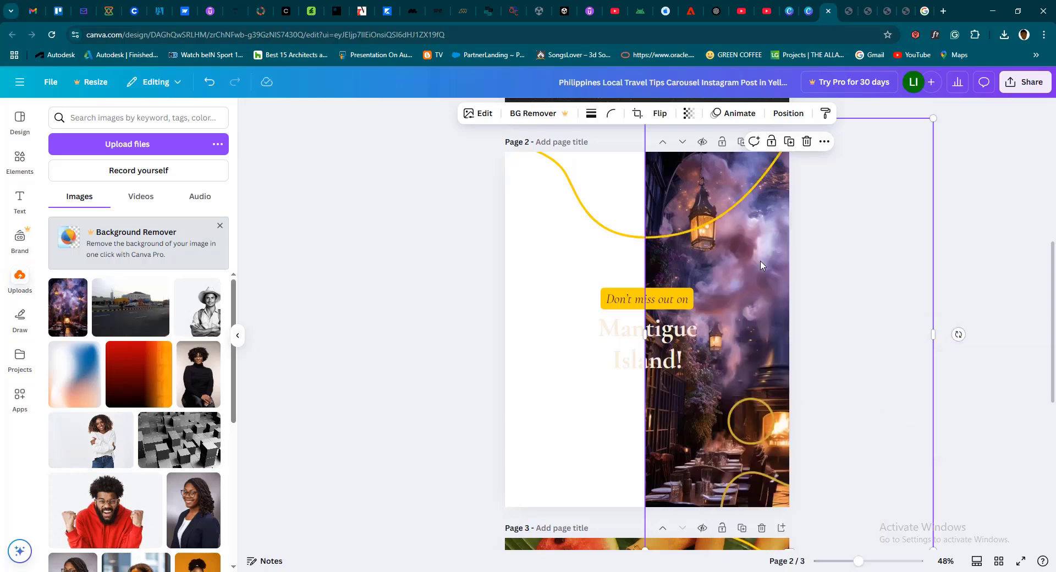
pyautogui.moveTo(760, 258); pyautogui.dragTo(609, 280)
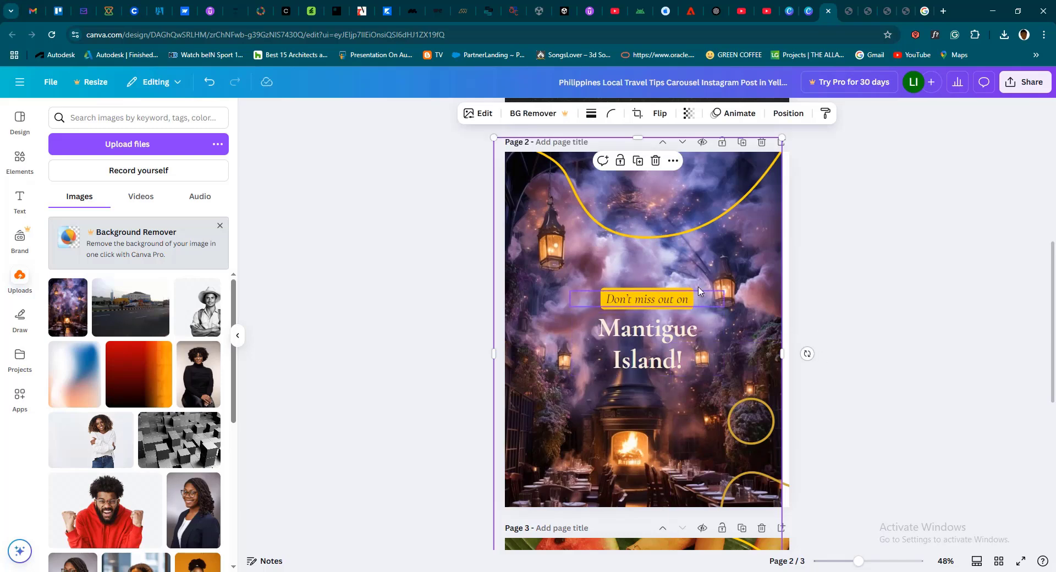
# Replace page 2's "Mantigue Island!" heading with "MOLETE Restaurant" on two lines
pyautogui.scroll(-1, 714, 377)
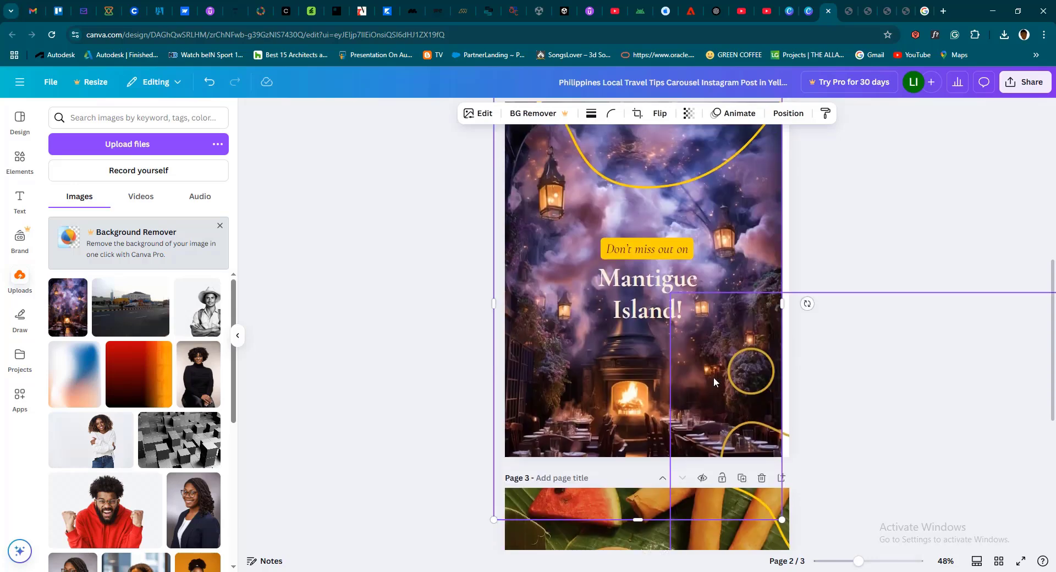
pyautogui.scroll(1, 667, 295)
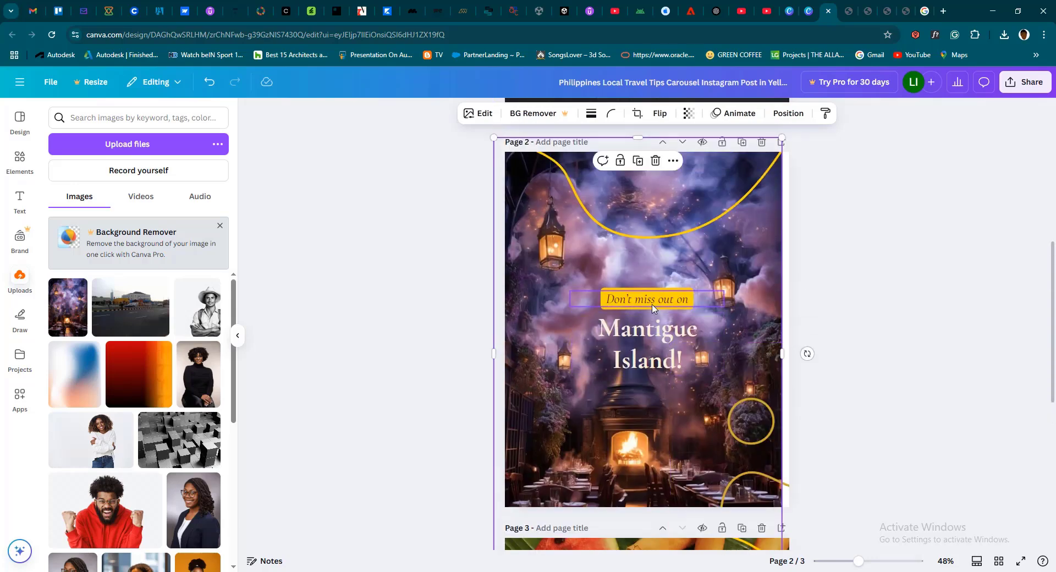
pyautogui.click(651, 302)
pyautogui.click(655, 361)
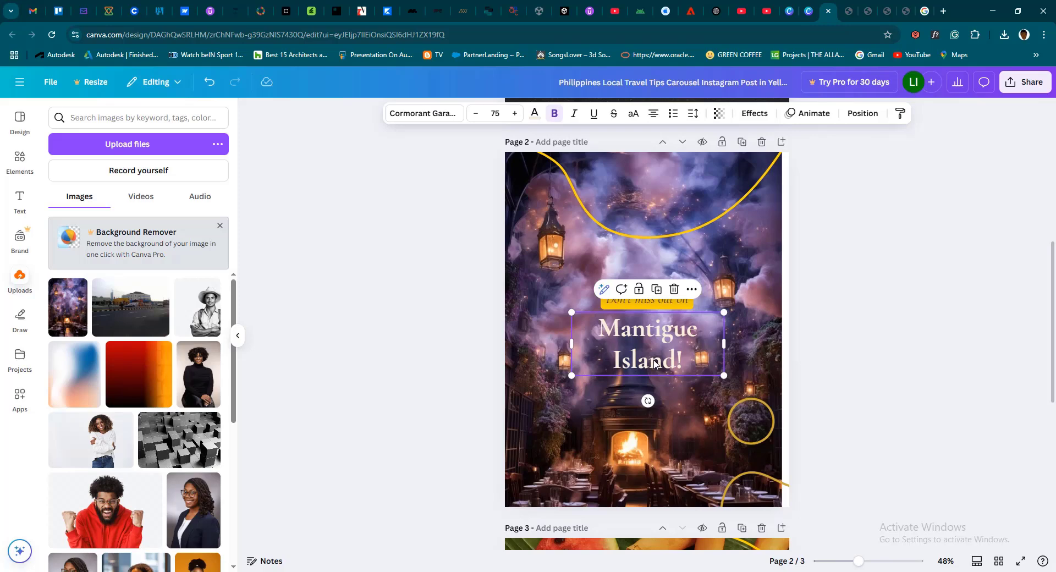
pyautogui.click(654, 363)
pyautogui.write('MO')
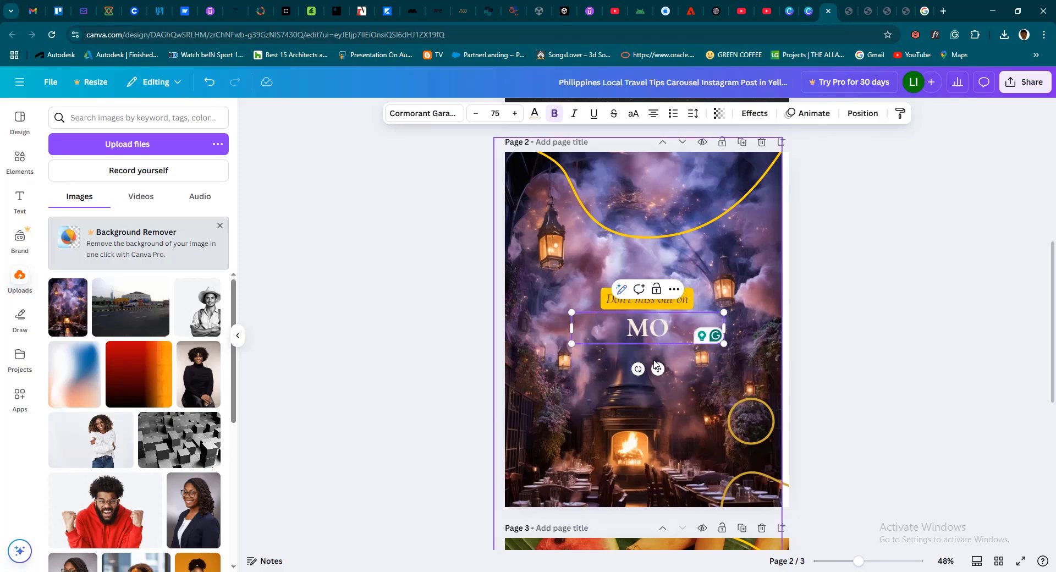
pyautogui.write('LETE')
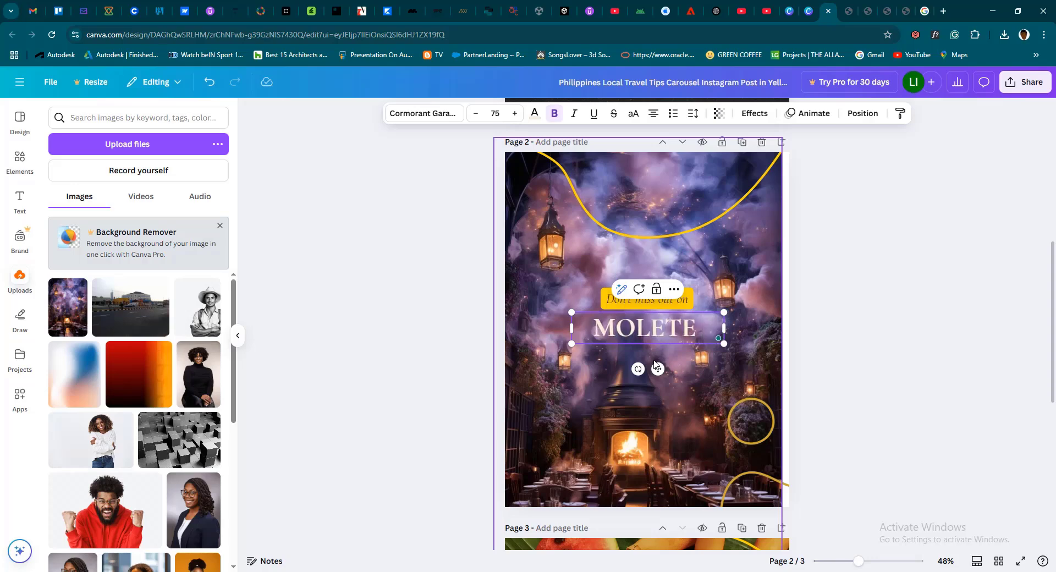
pyautogui.press('Return')
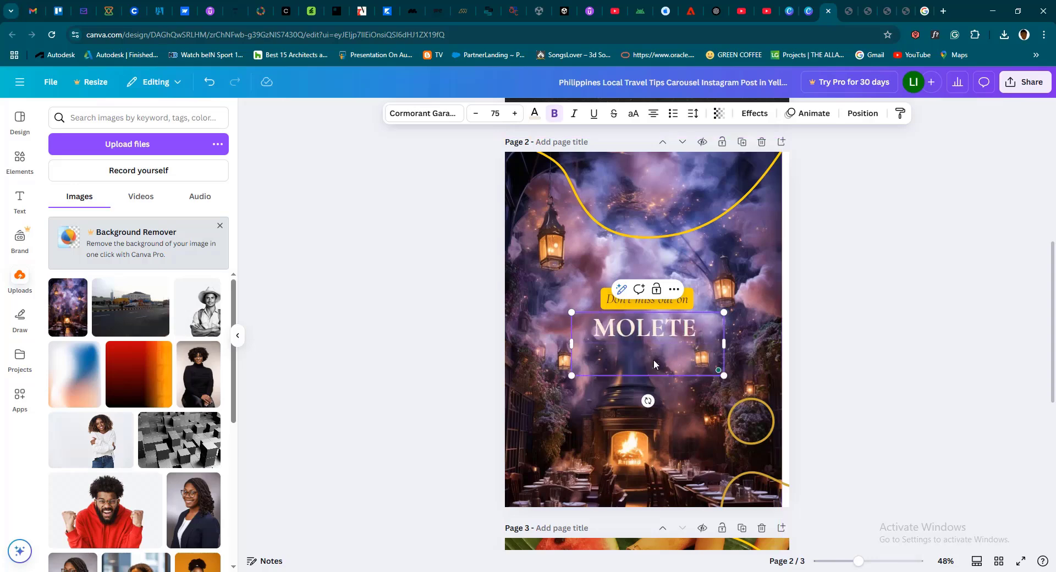
pyautogui.write('rResy')
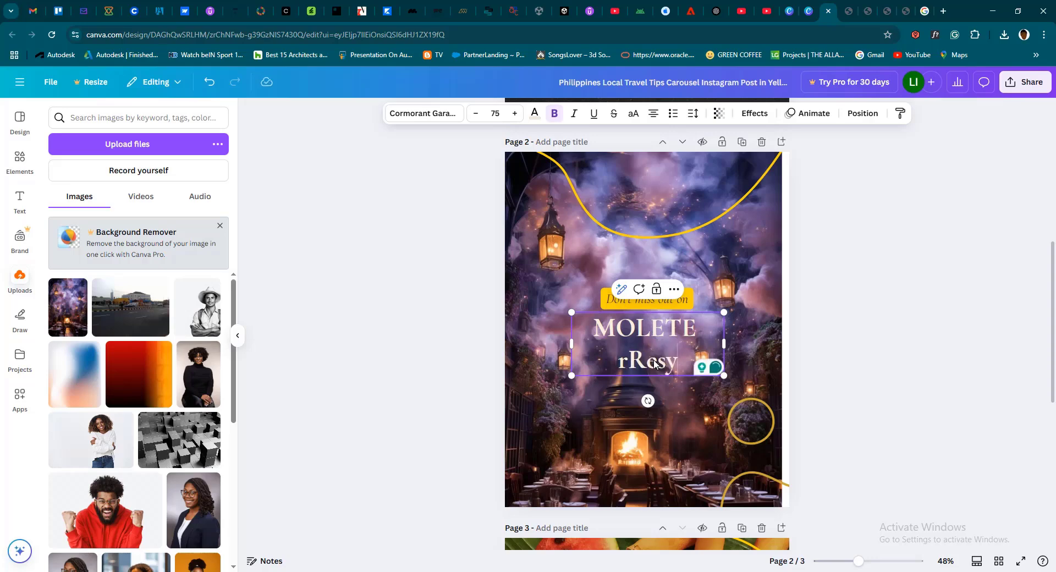
pyautogui.press('BackSpace')
pyautogui.press('BackSpace')
pyautogui.press('BackSpace')
pyautogui.press('BackSpace')
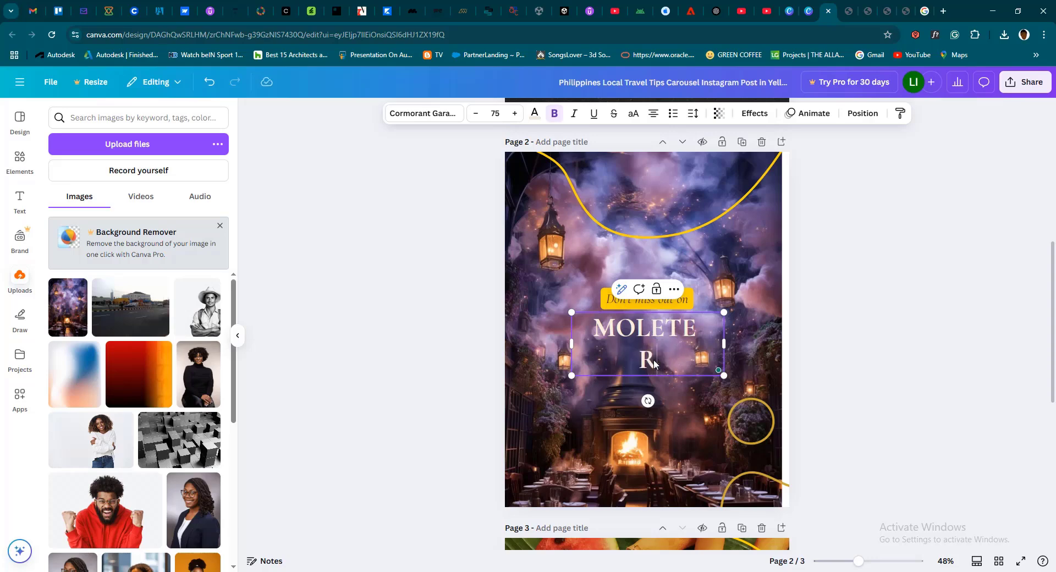
pyautogui.write('estaurant')
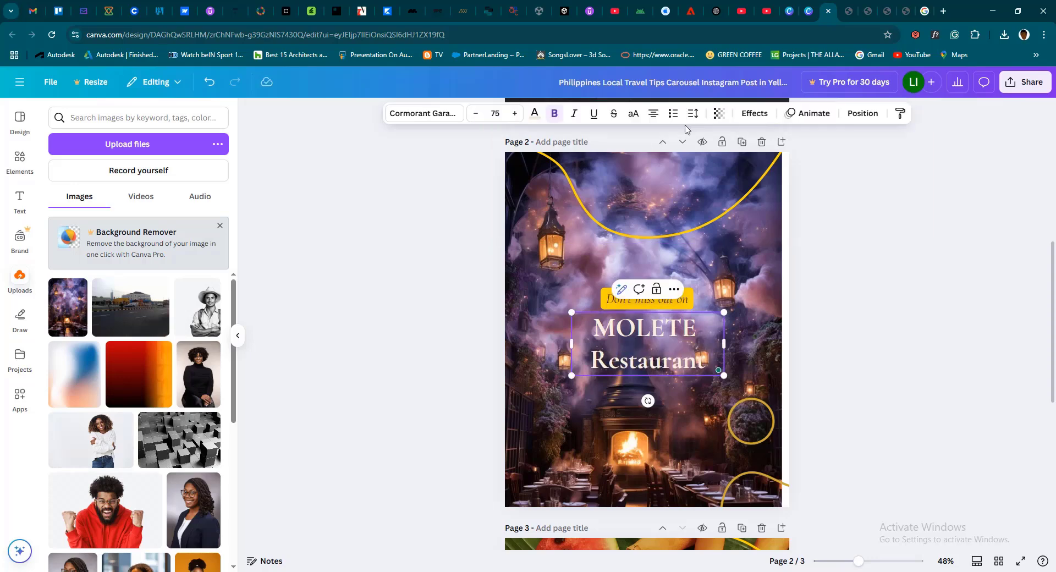
# Review page 3's "Carry cash at all times!" layout and compare it with the edited page 2
pyautogui.scroll(-6, 733, 336)
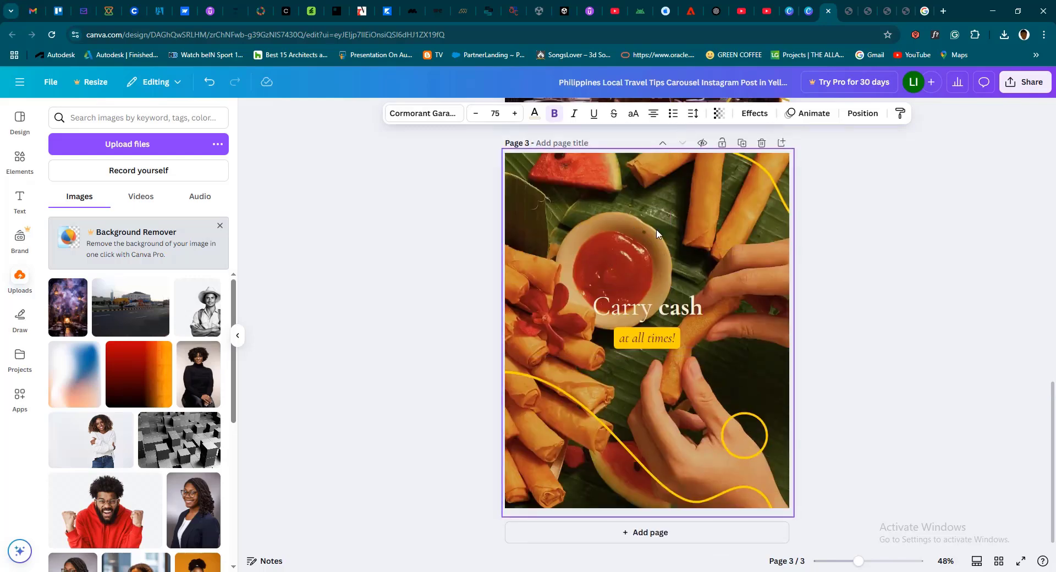
pyautogui.scroll(7, 656, 242)
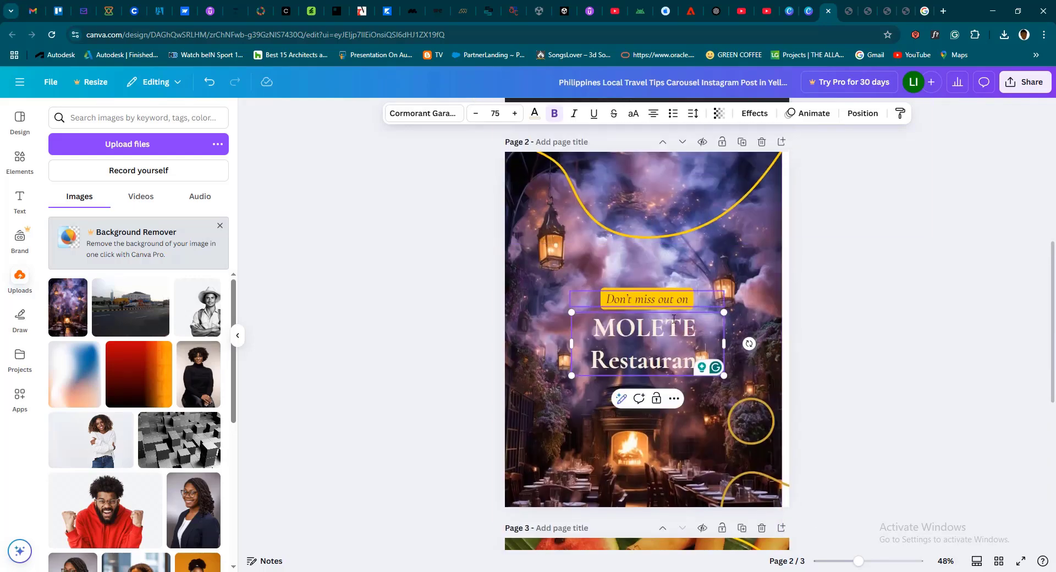
pyautogui.scroll(-6, 665, 285)
pyautogui.scroll(-2, 673, 319)
pyautogui.click(617, 212)
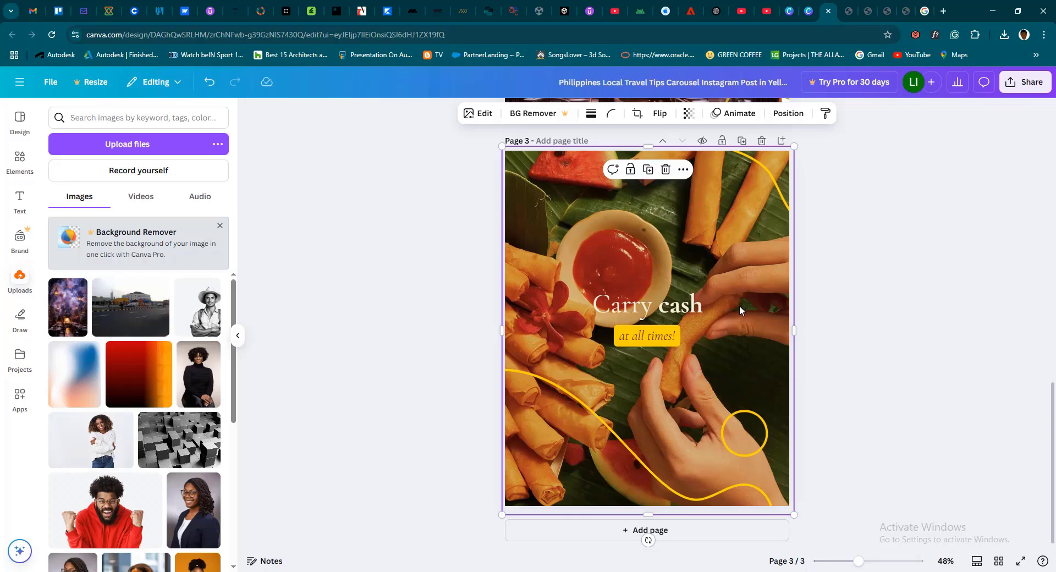
pyautogui.scroll(2, 763, 304)
pyautogui.scroll(-2, 764, 304)
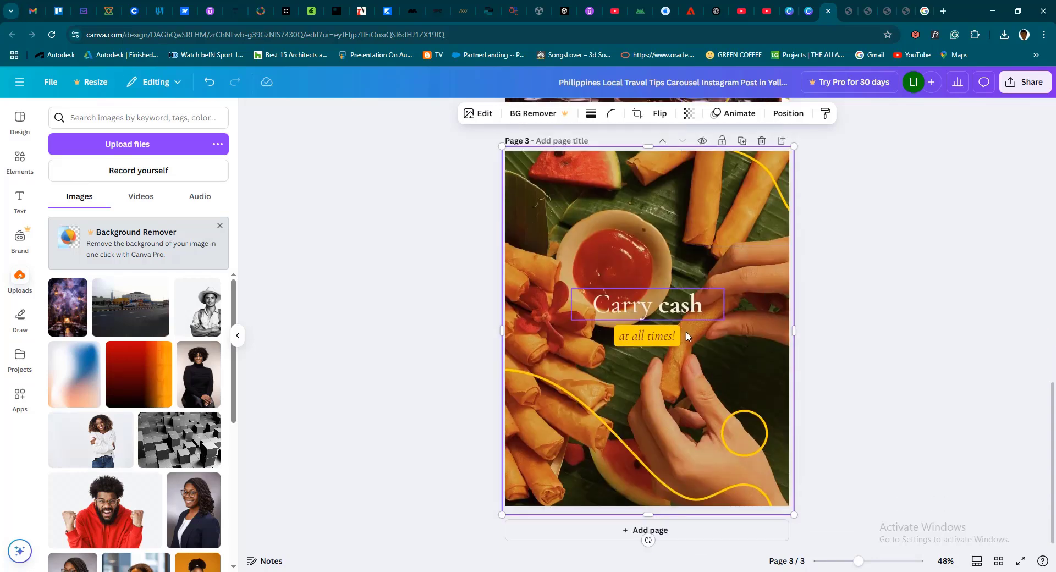
pyautogui.scroll(2, 760, 316)
pyautogui.scroll(8, 758, 321)
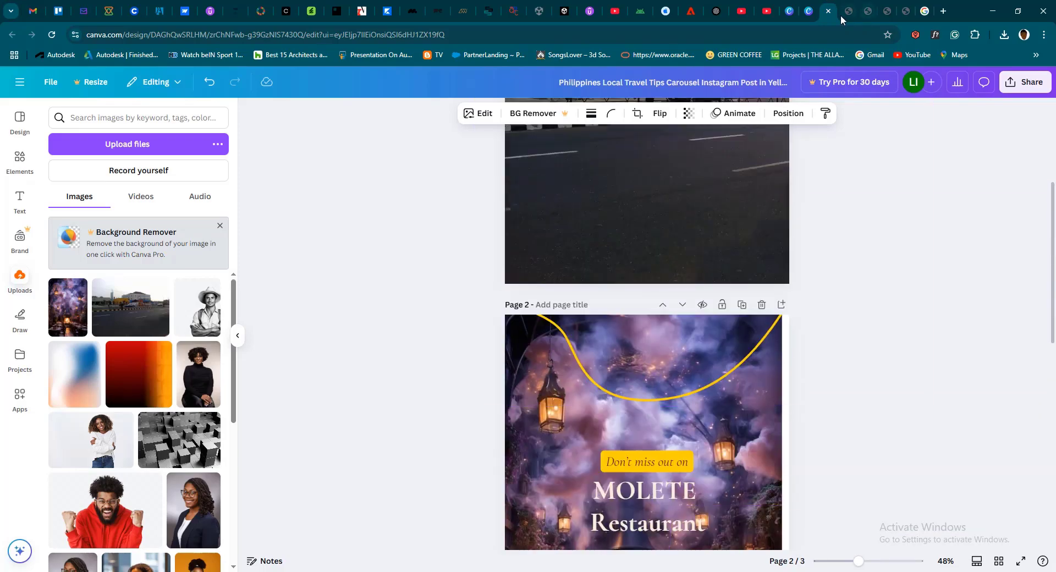
# Switch to the Graphics Design - Opening Show PDF, look back through its design principle slides and return to the Canva design
pyautogui.click(841, 16)
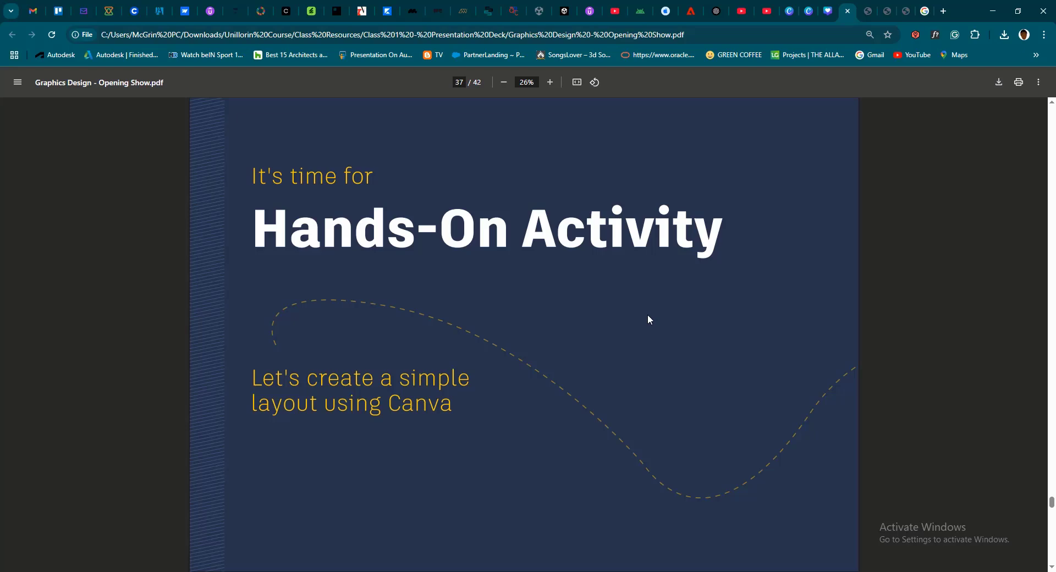
pyautogui.scroll(15, 648, 320)
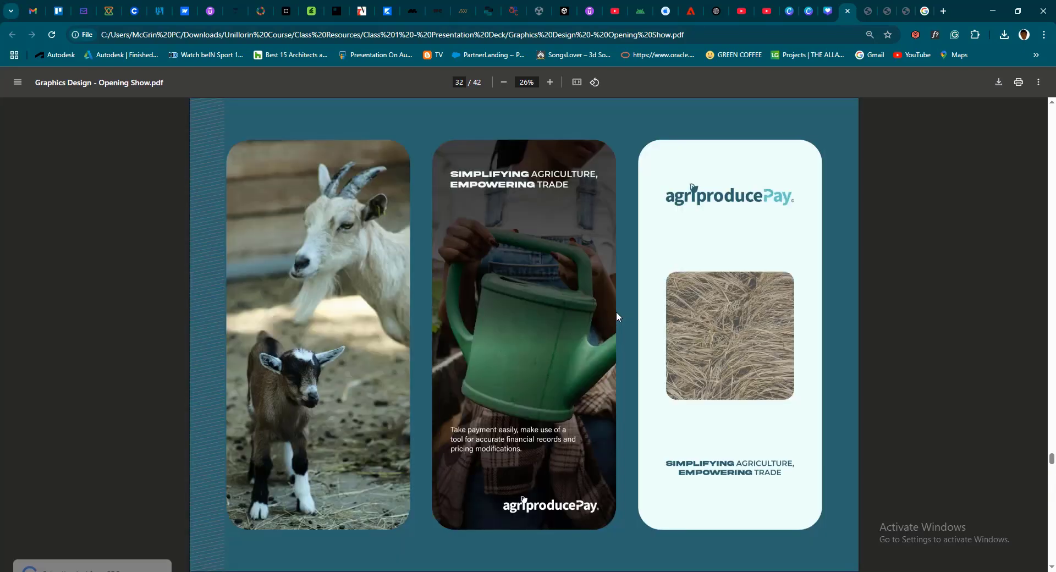
pyautogui.scroll(20, 618, 317)
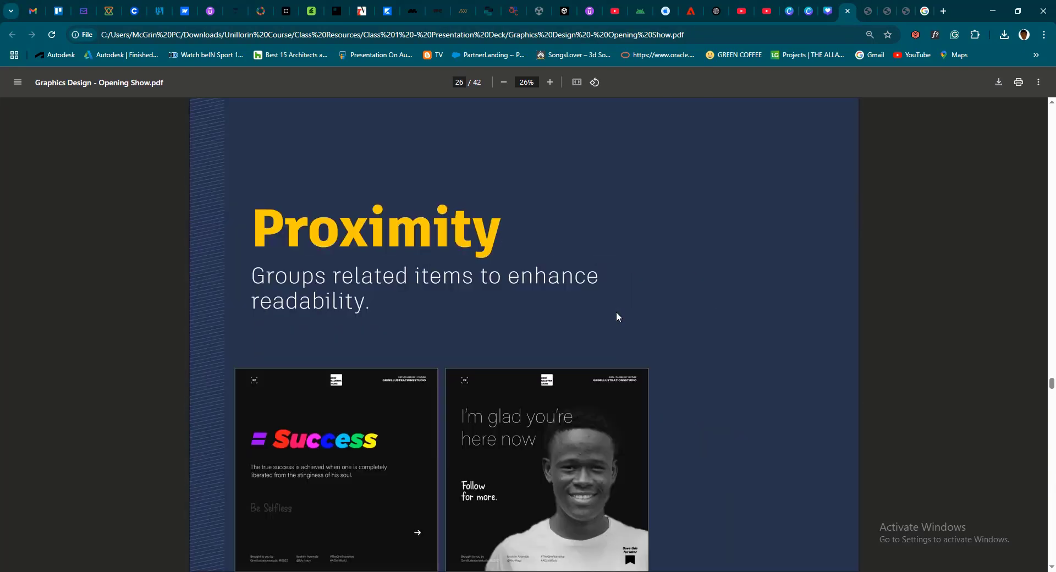
pyautogui.scroll(5, 613, 405)
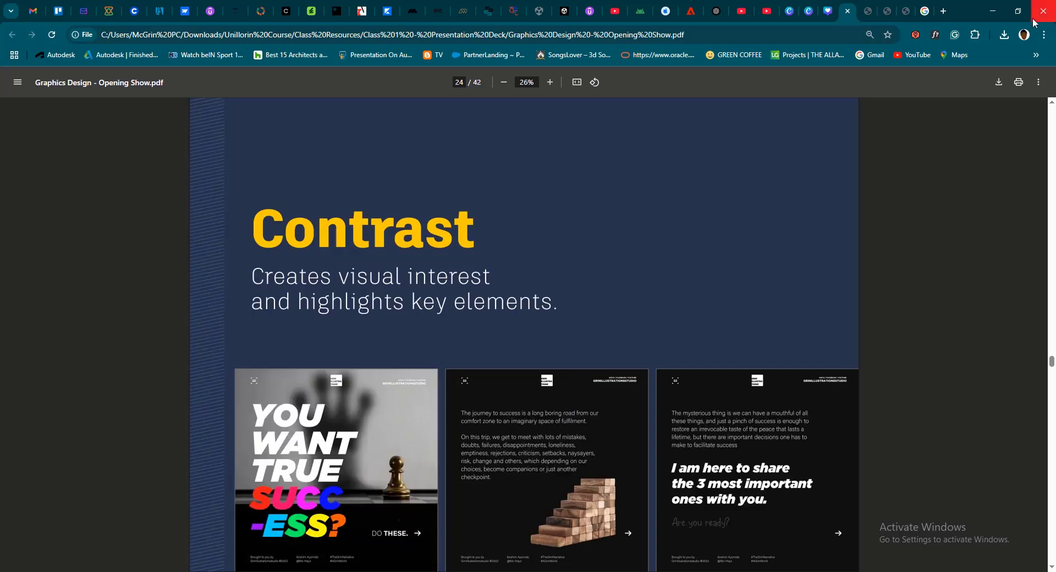
pyautogui.moveTo(830, 19)
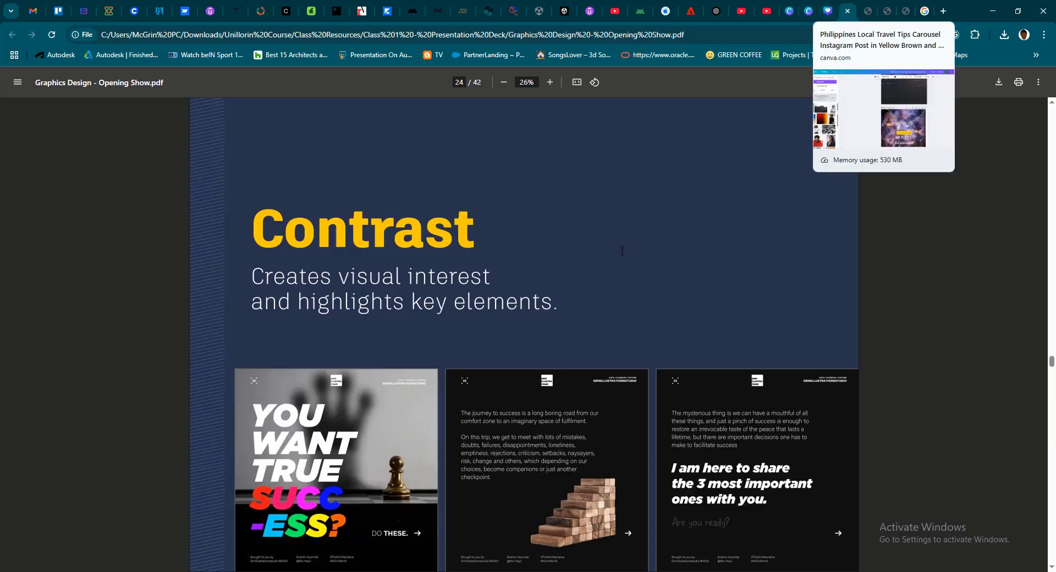
pyautogui.click(827, 11)
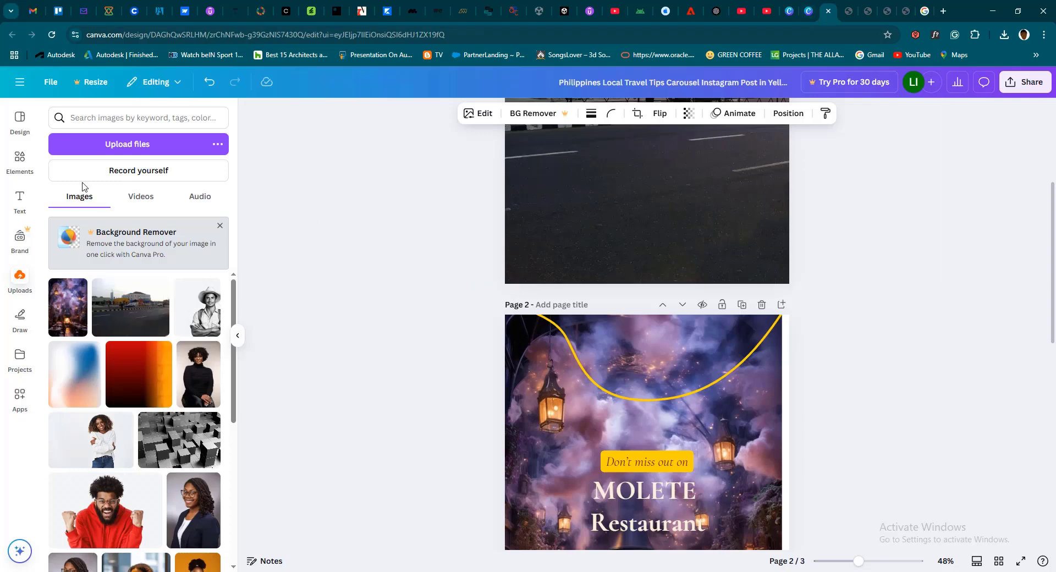
# Show the pages of the recently used Purple Black Green Modern Polaroid carousel template
pyautogui.click(399, 238)
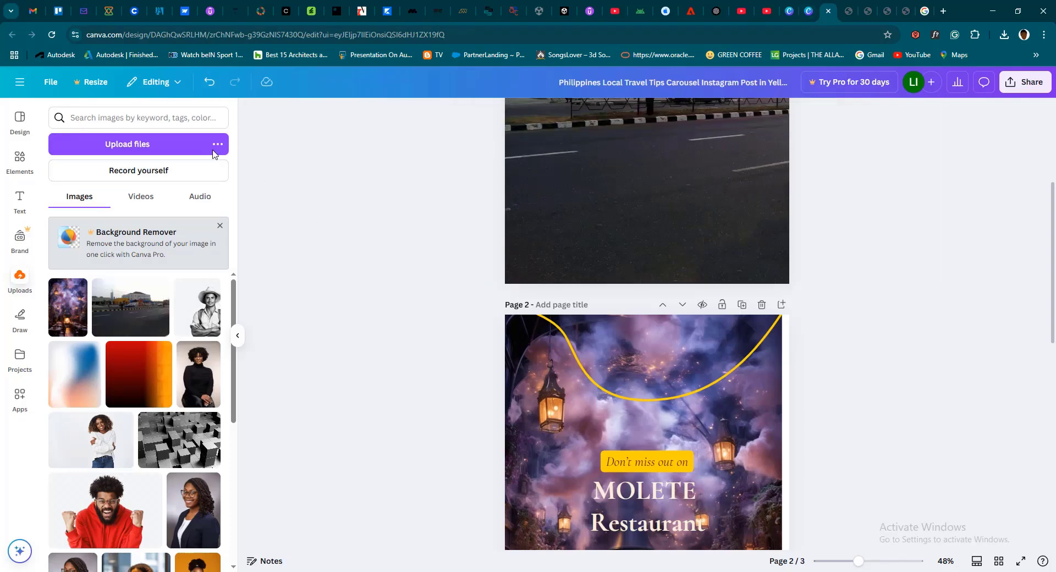
pyautogui.click(20, 118)
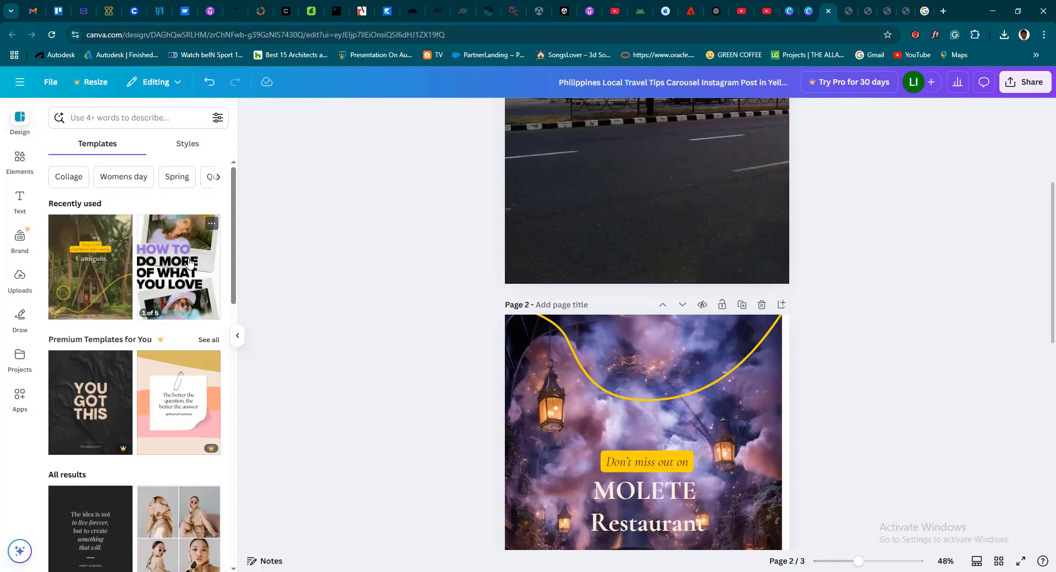
pyautogui.click(183, 256)
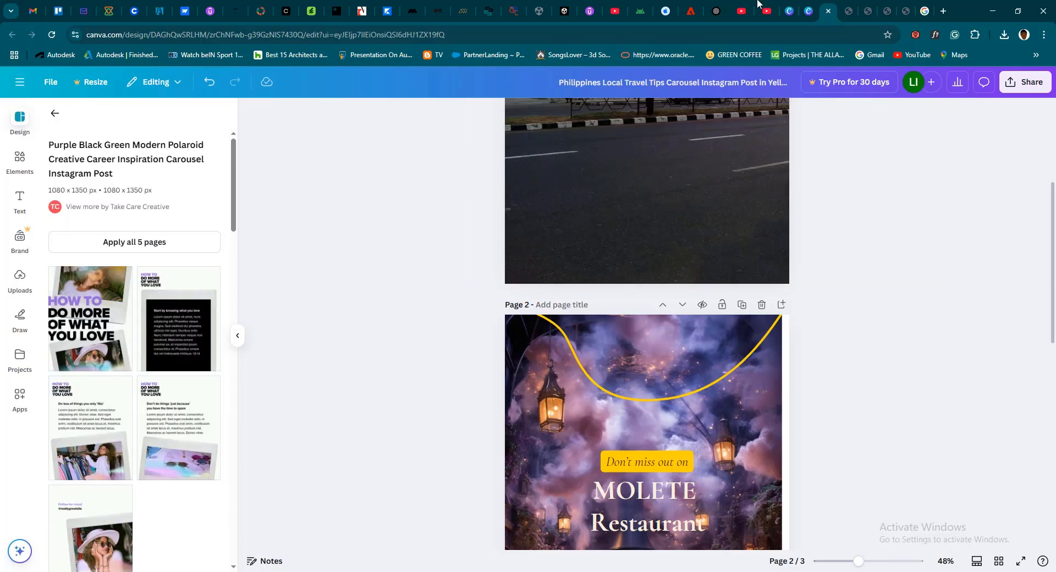
# Close the travel post's browser tab and open the Graphics Design Journey Inspiration carousel from the recent designs on Canva's home page
pyautogui.click(827, 12)
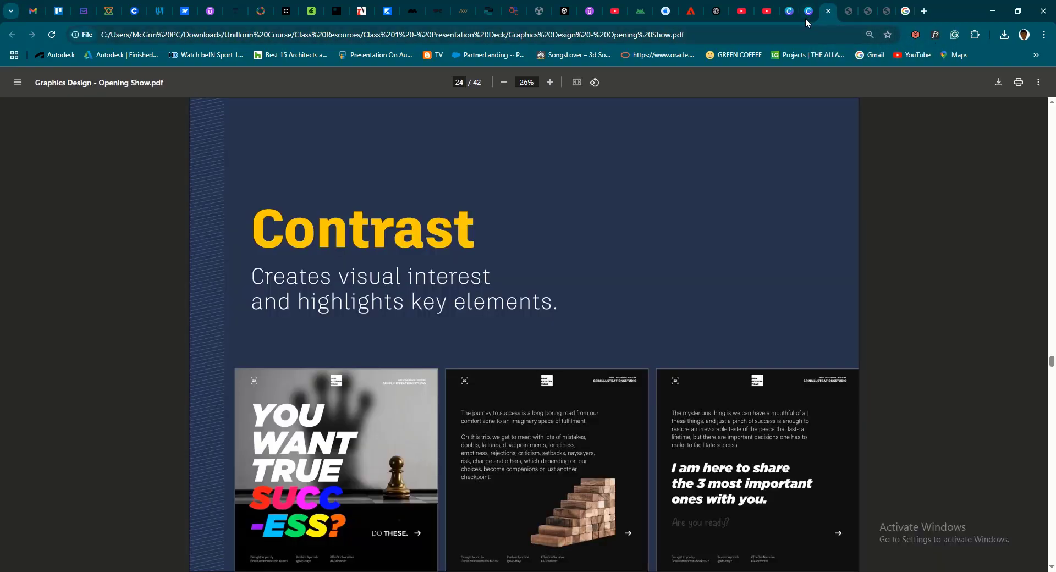
pyautogui.click(805, 16)
pyautogui.click(915, 85)
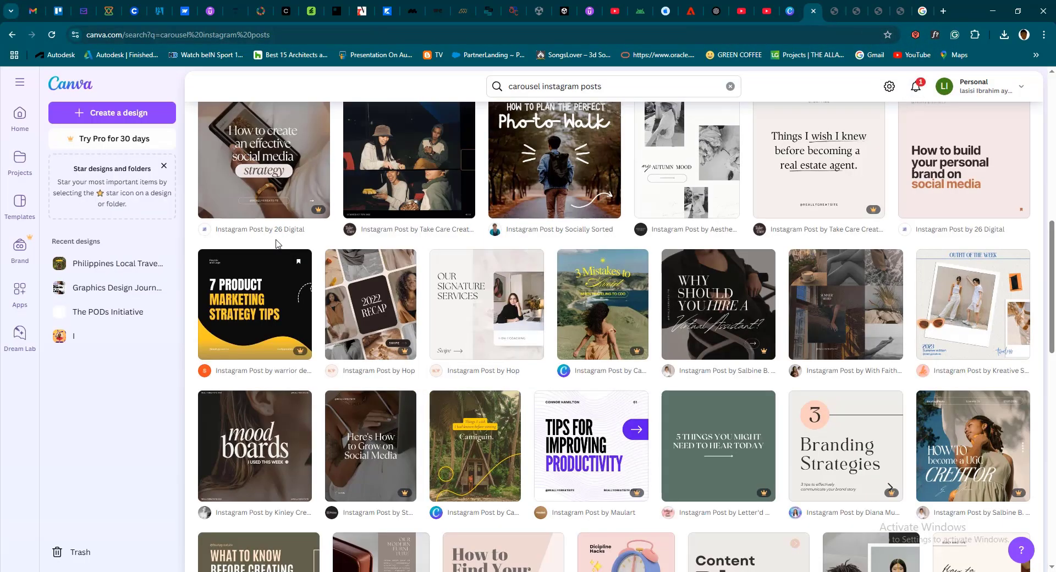
pyautogui.click(22, 117)
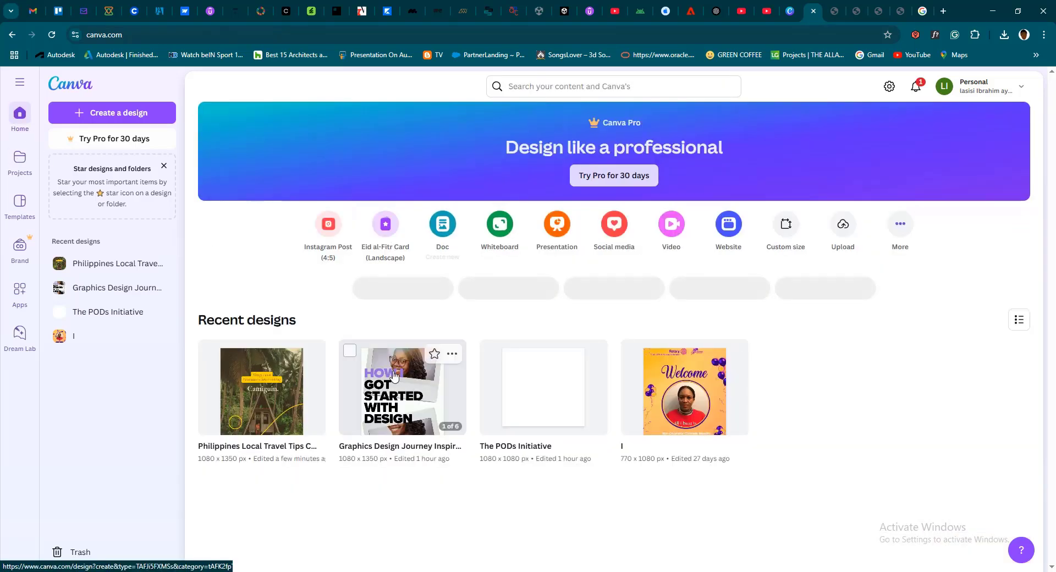
pyautogui.click(395, 377)
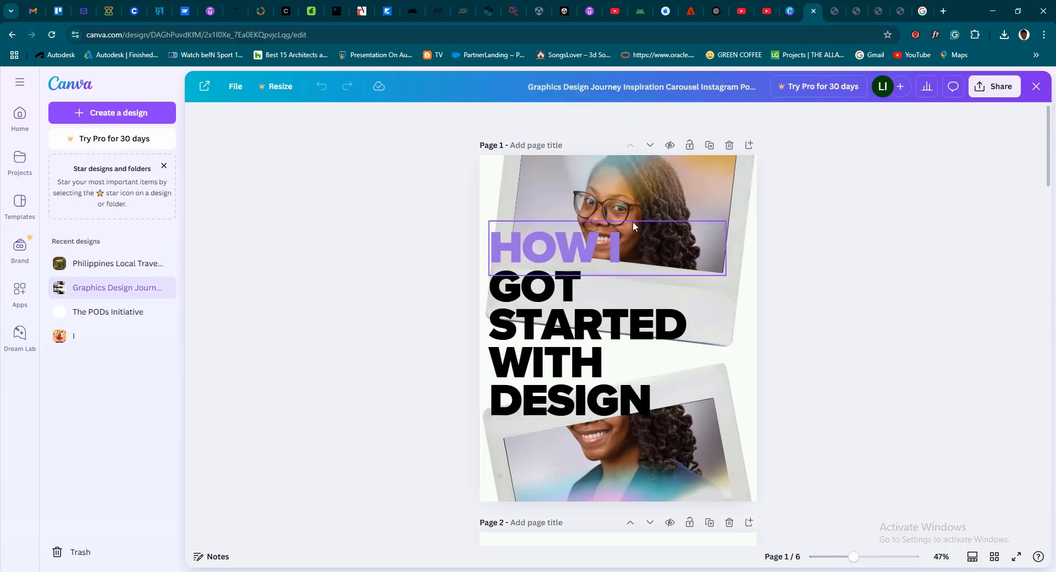
# Look through the carousel's "The First Spark" and "Learning & Experimentation" pages, comparing their heading, text and photo layouts with the cover
pyautogui.scroll(-6, 572, 242)
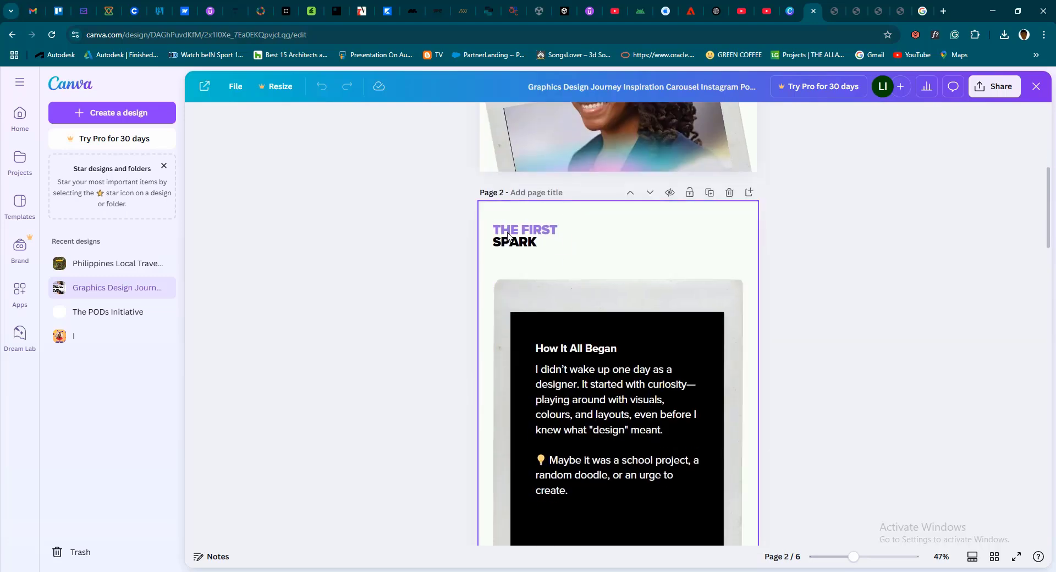
pyautogui.scroll(-1, 586, 347)
pyautogui.scroll(-2, 586, 346)
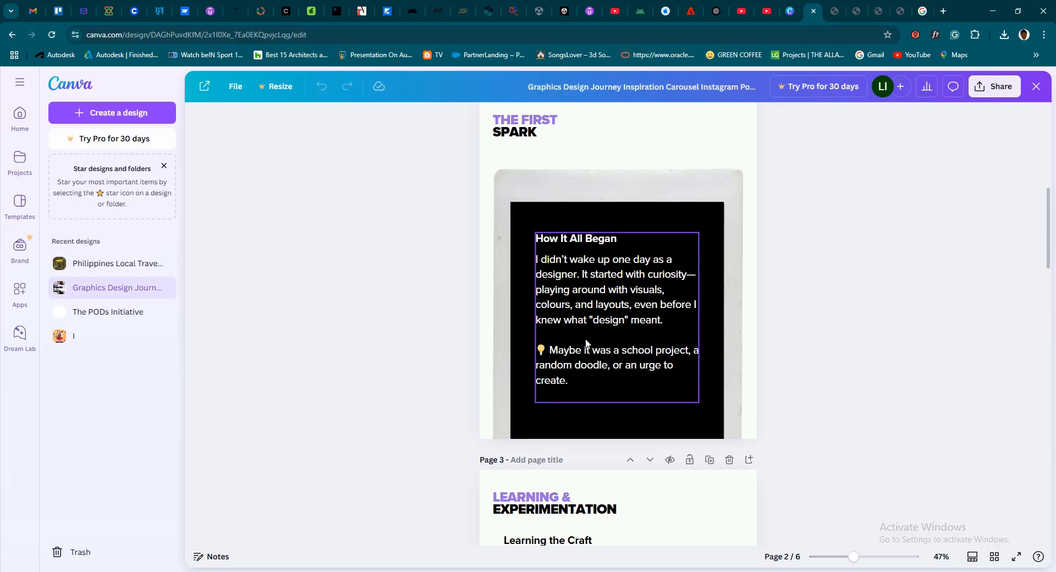
pyautogui.scroll(1, 598, 323)
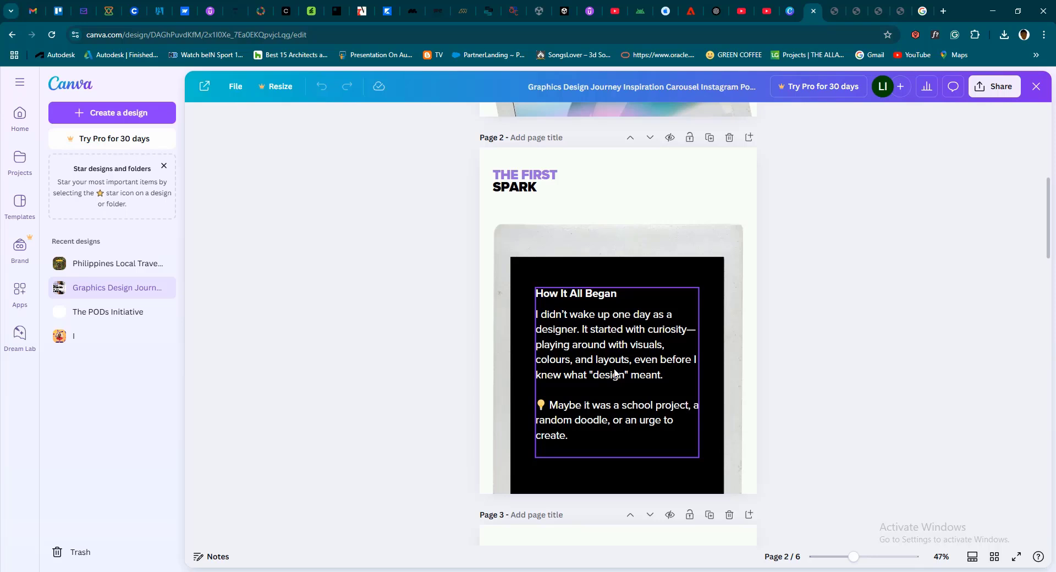
pyautogui.scroll(-6, 626, 371)
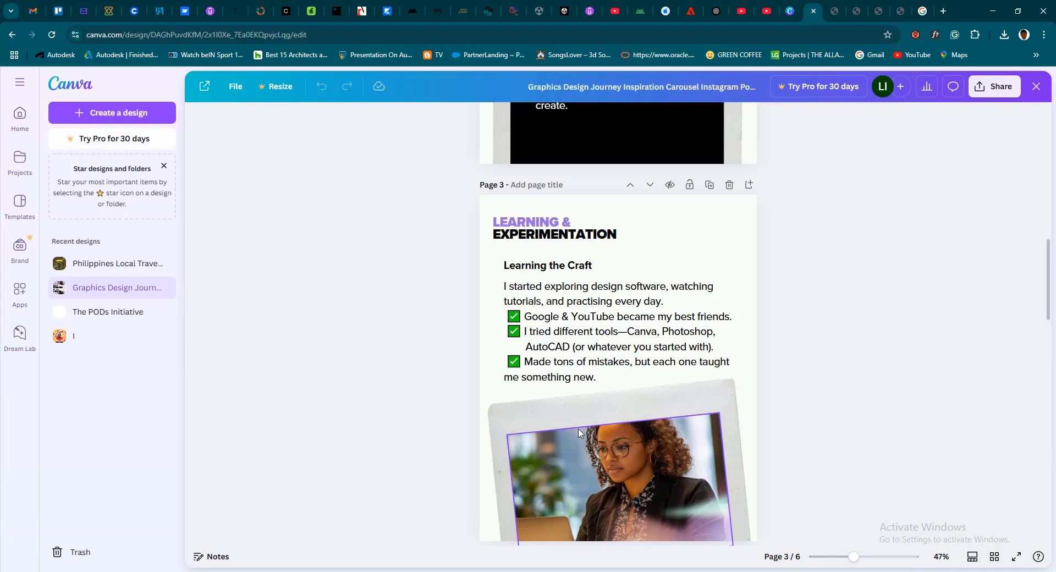
pyautogui.scroll(-2, 578, 437)
pyautogui.scroll(2, 520, 219)
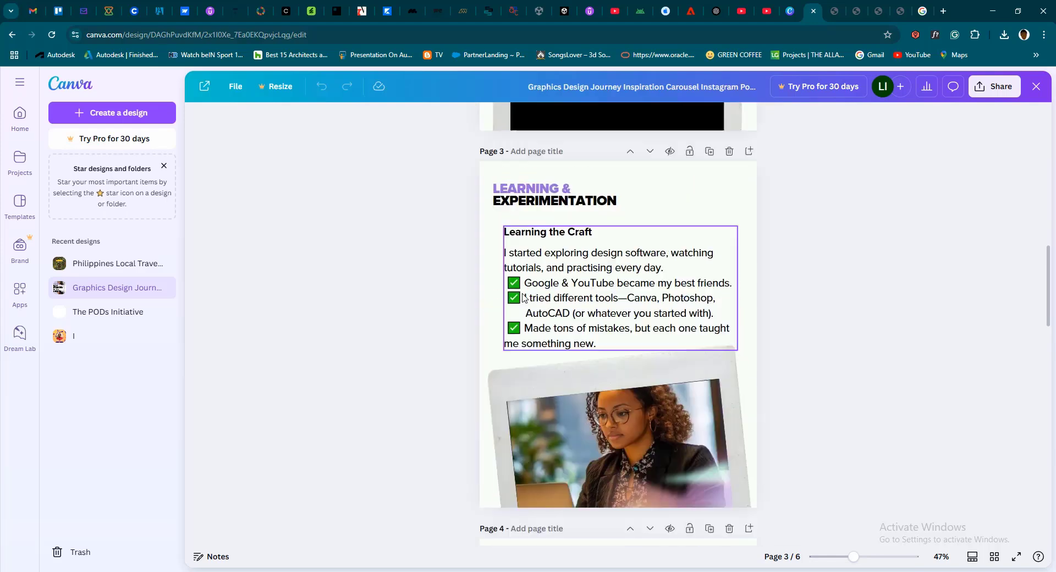
pyautogui.scroll(-2, 551, 295)
pyautogui.scroll(10, 551, 306)
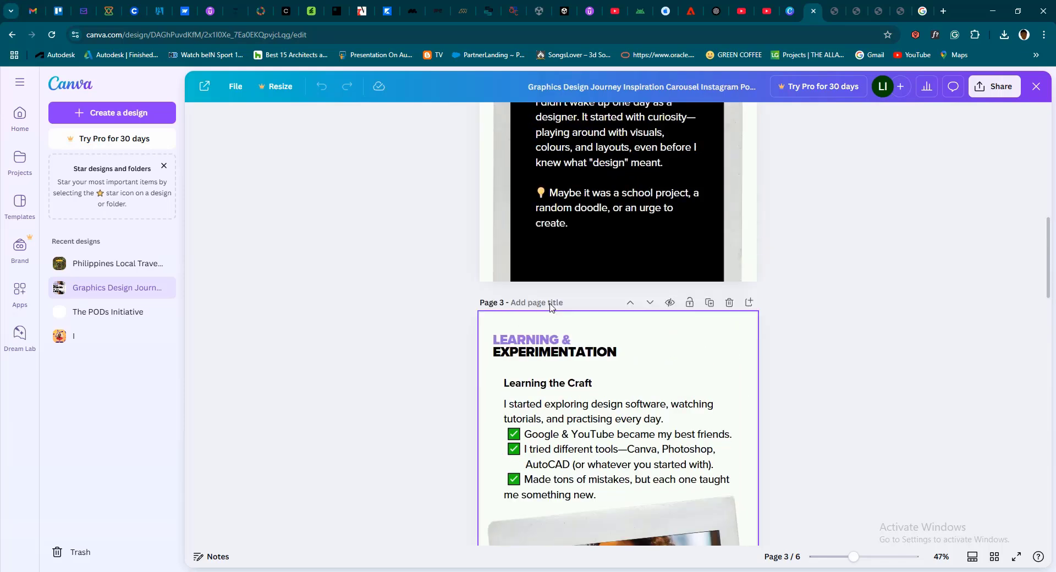
pyautogui.scroll(3, 572, 248)
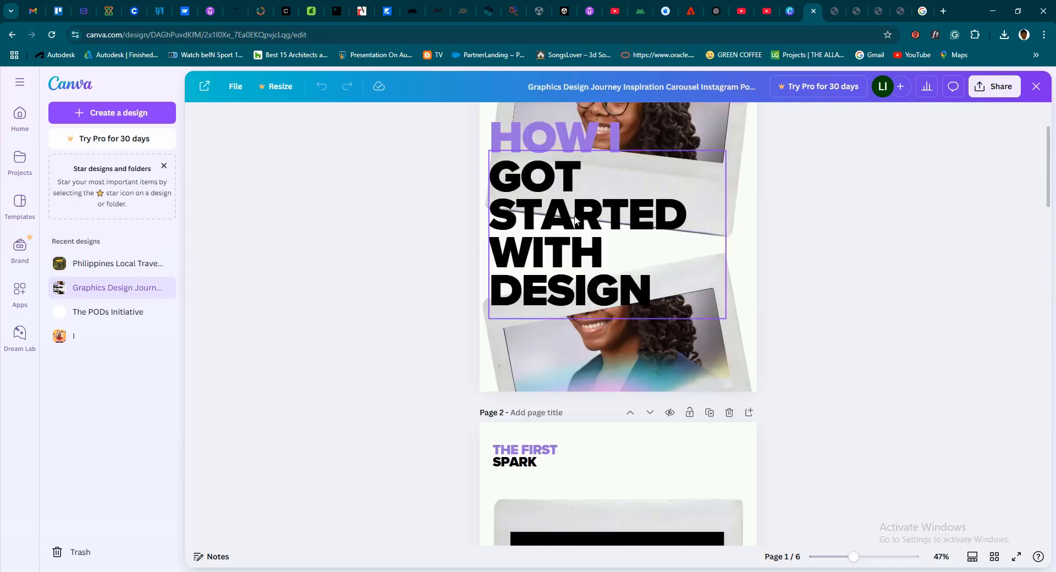
pyautogui.scroll(2, 541, 286)
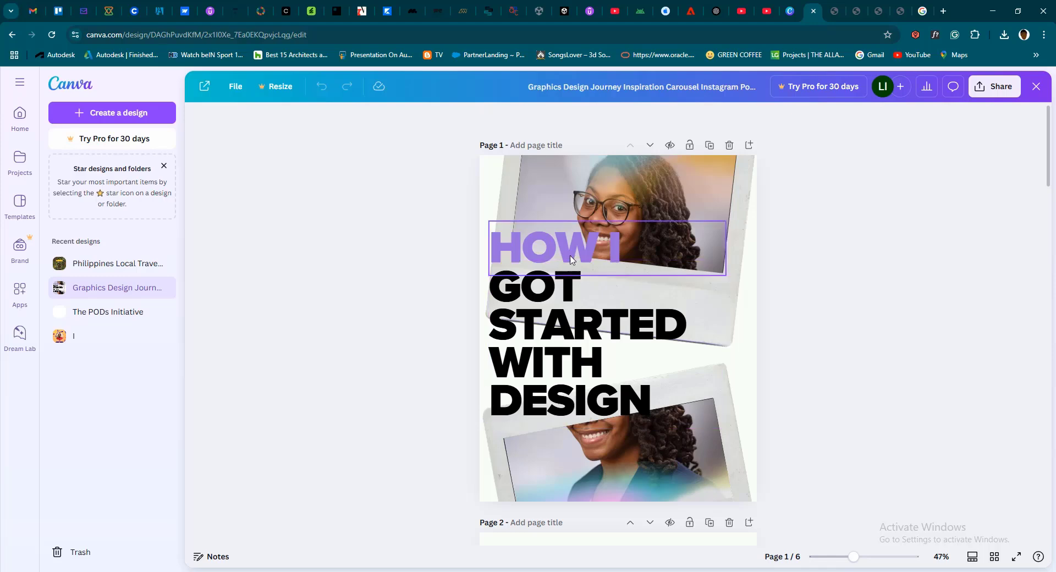
# Examine the carousel from the cover through "My Breakthrough Moment" to "My Advice for Beginners", checking the headings, body text and photo frames
pyautogui.scroll(-3, 557, 307)
pyautogui.scroll(-6, 547, 275)
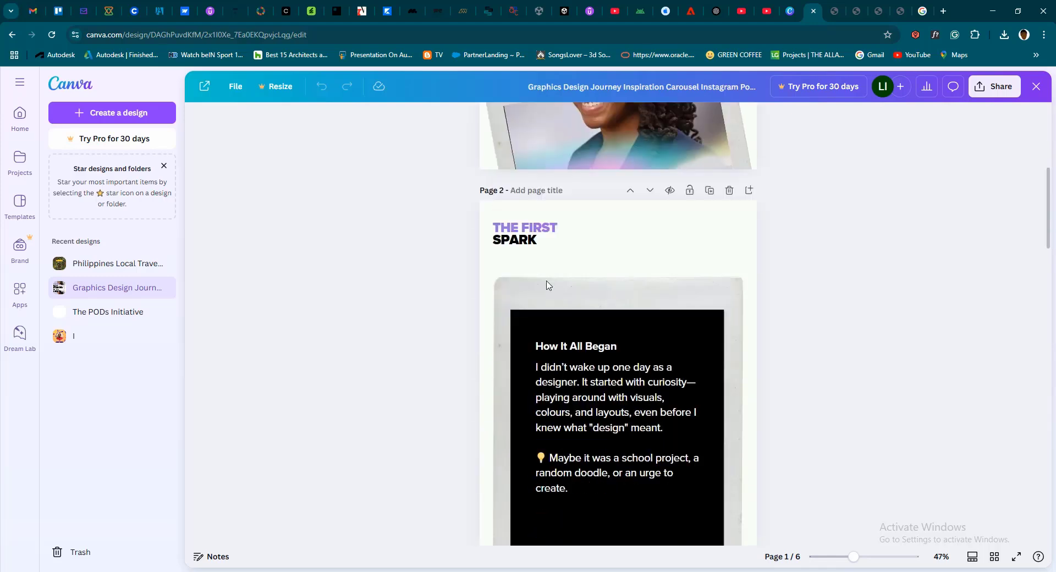
pyautogui.scroll(-3, 551, 312)
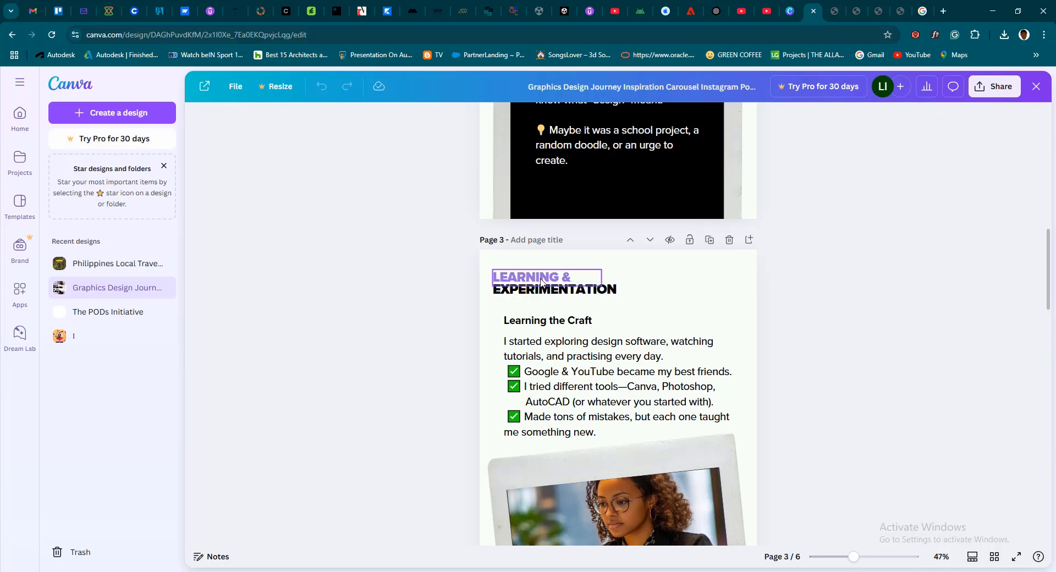
pyautogui.scroll(-4, 560, 166)
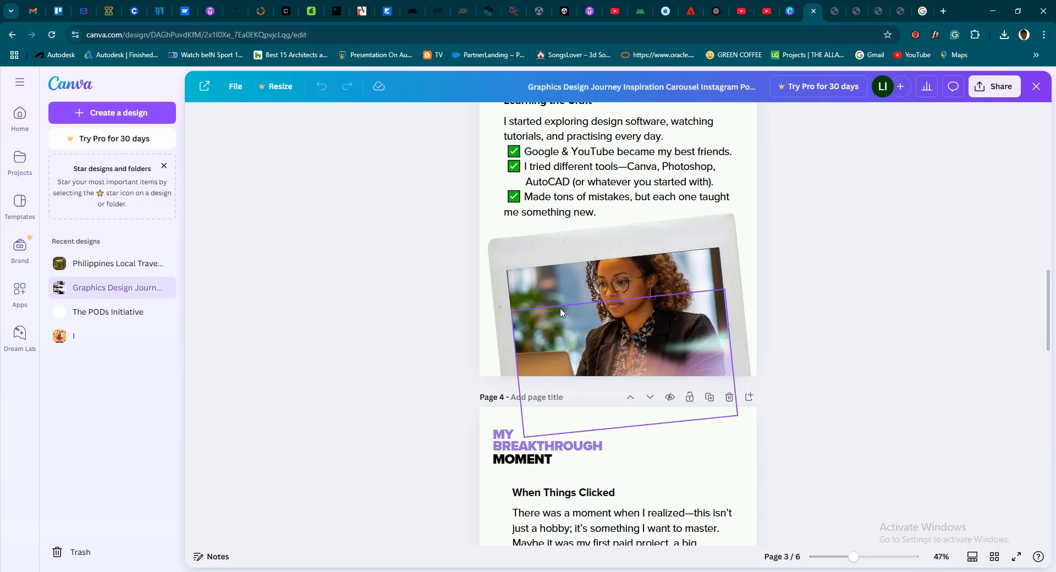
pyautogui.scroll(-3, 567, 355)
pyautogui.scroll(1, 568, 354)
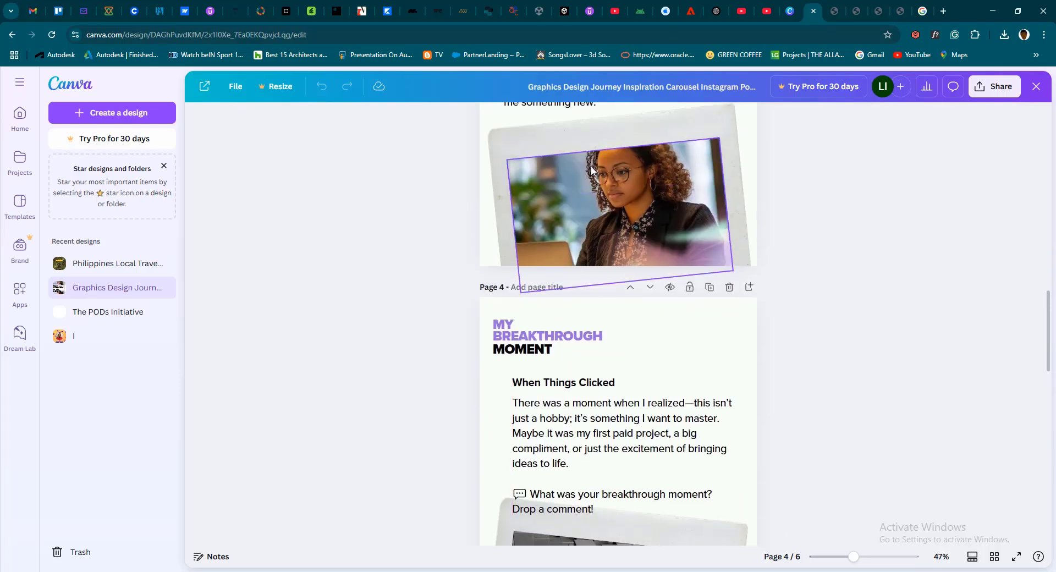
pyautogui.scroll(-3, 602, 242)
pyautogui.scroll(-2, 602, 250)
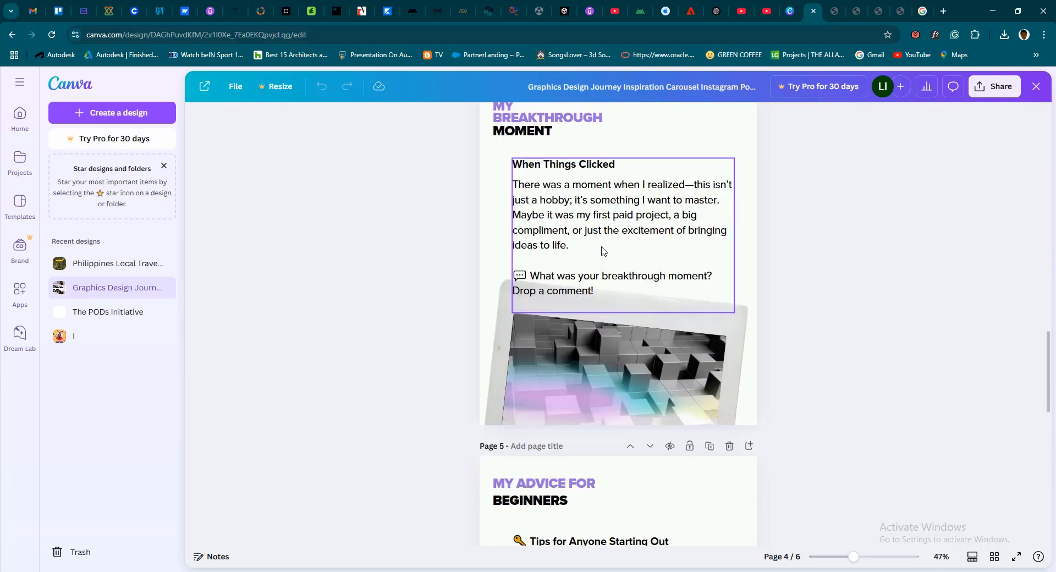
pyautogui.scroll(1, 541, 270)
pyautogui.scroll(-2, 573, 320)
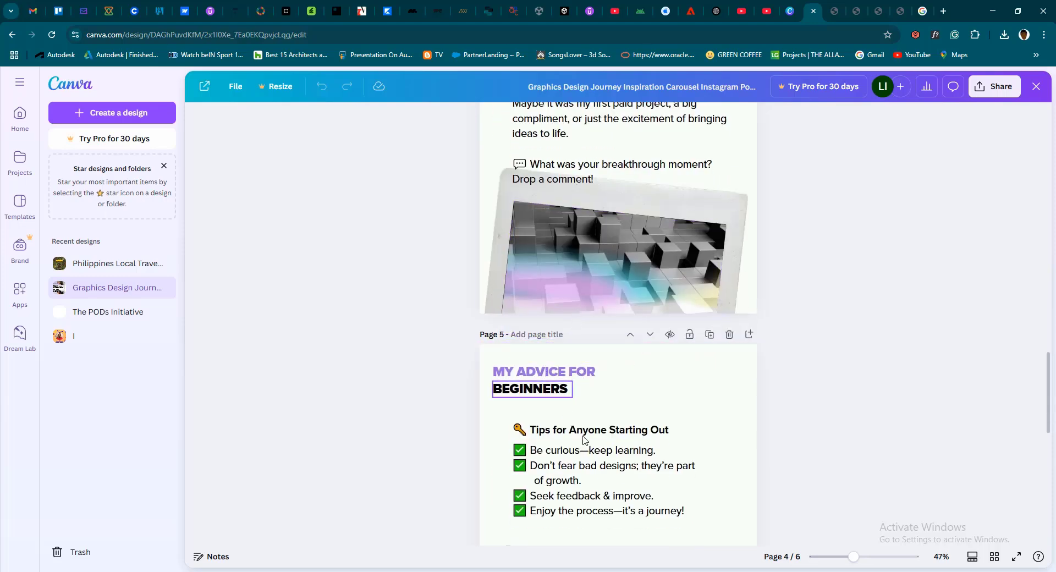
pyautogui.scroll(-4, 584, 437)
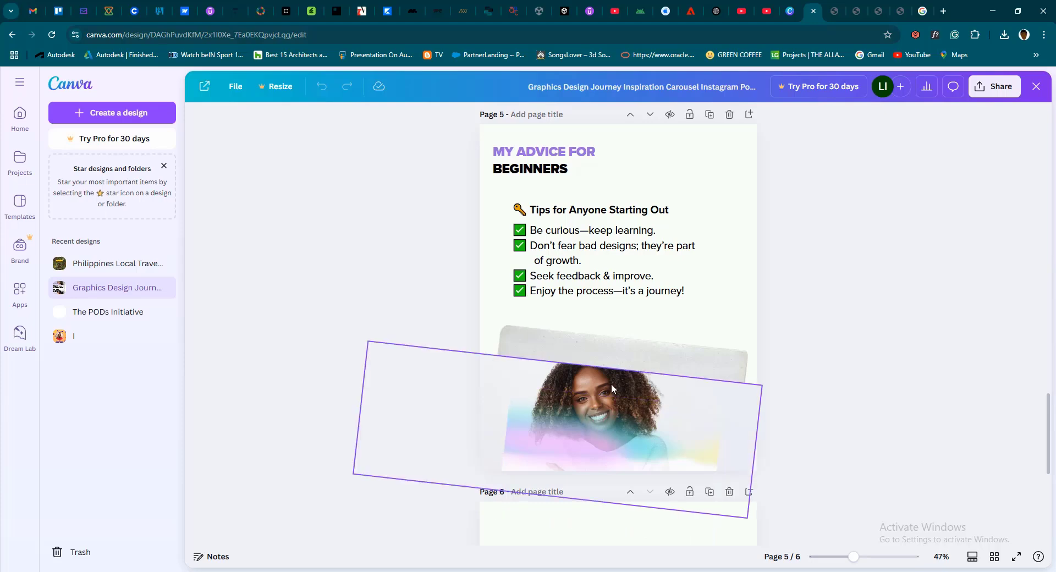
# Shift the woman's photo slightly lower within its crop frame on page 5
pyautogui.click(524, 405)
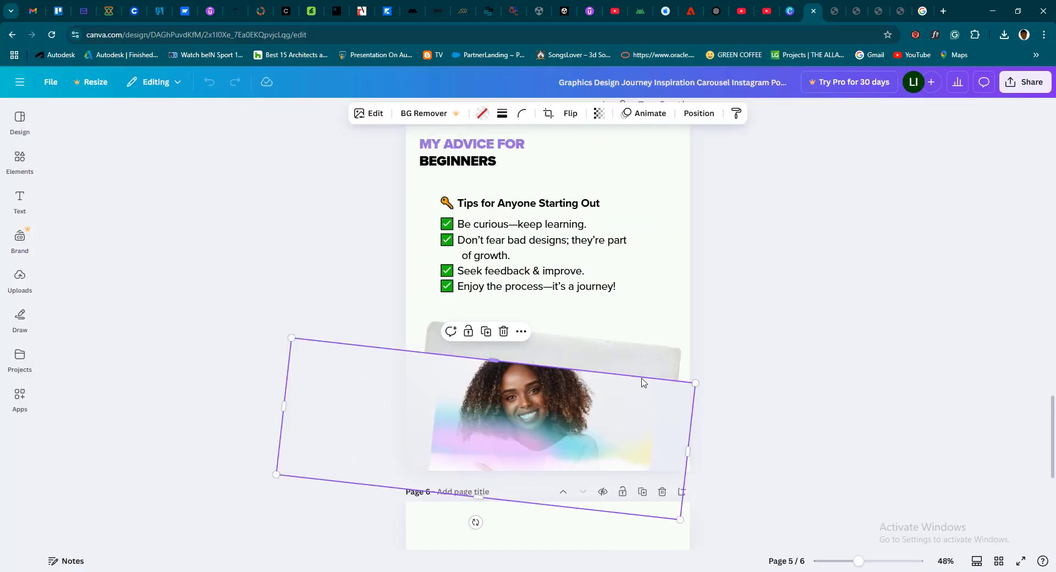
pyautogui.doubleClick(519, 380)
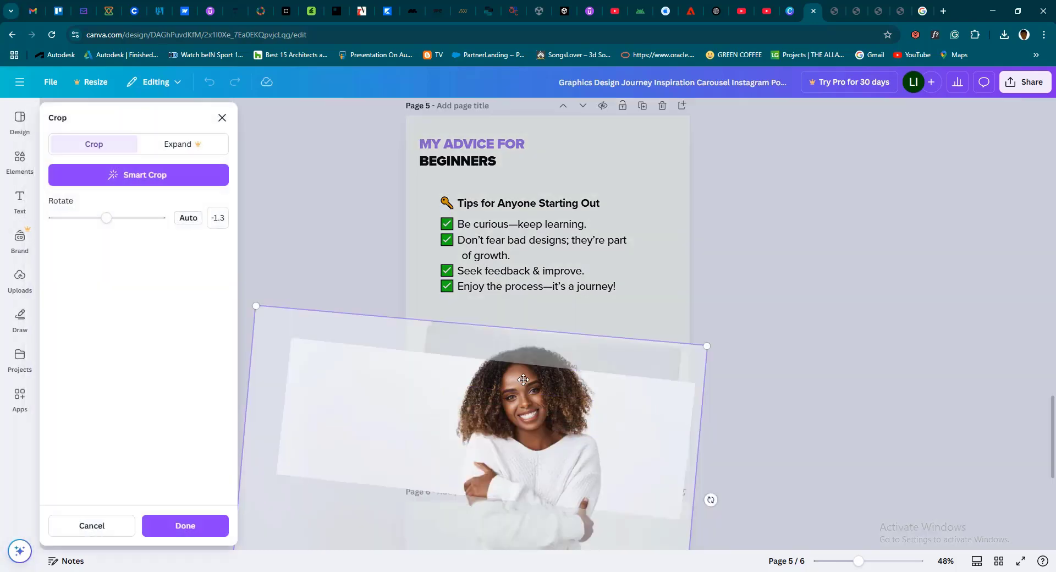
pyautogui.moveTo(522, 391); pyautogui.dragTo(579, 341)
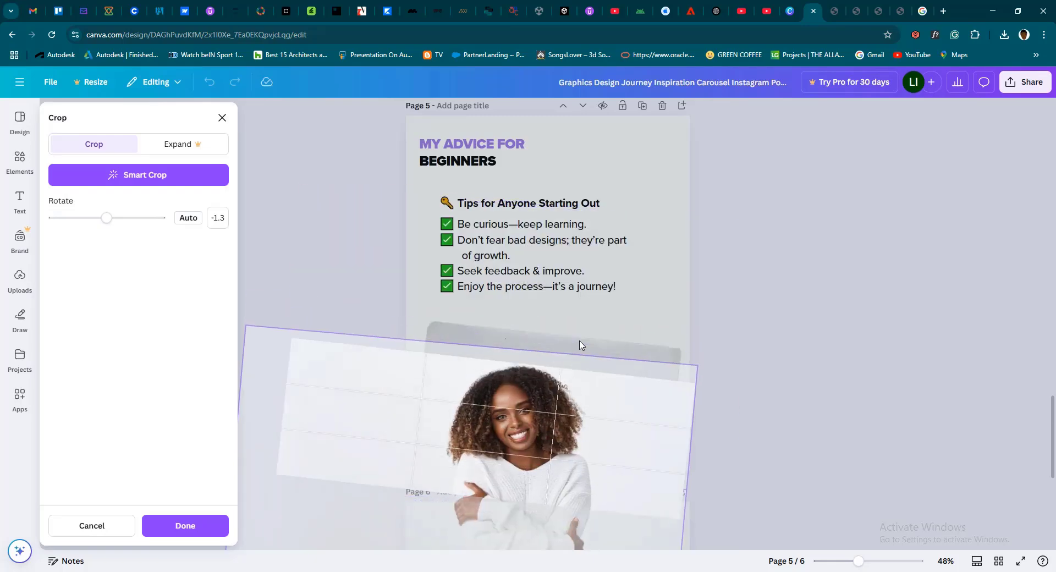
pyautogui.click(639, 328)
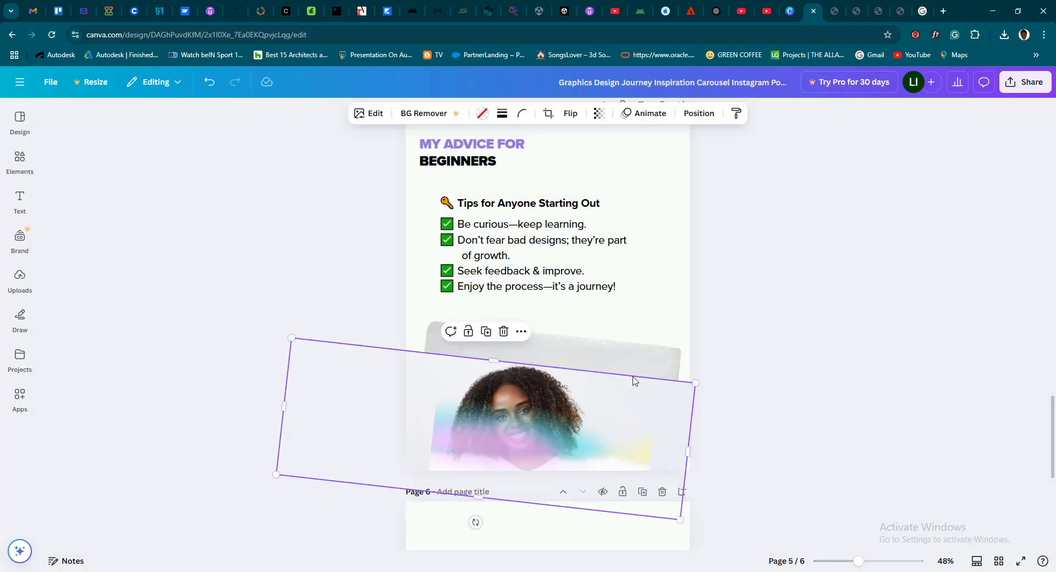
# Remove the woman's photo from the page 5 frame and upload the mosque picture "images (3)" from the Downloads folder
pyautogui.doubleClick(521, 380)
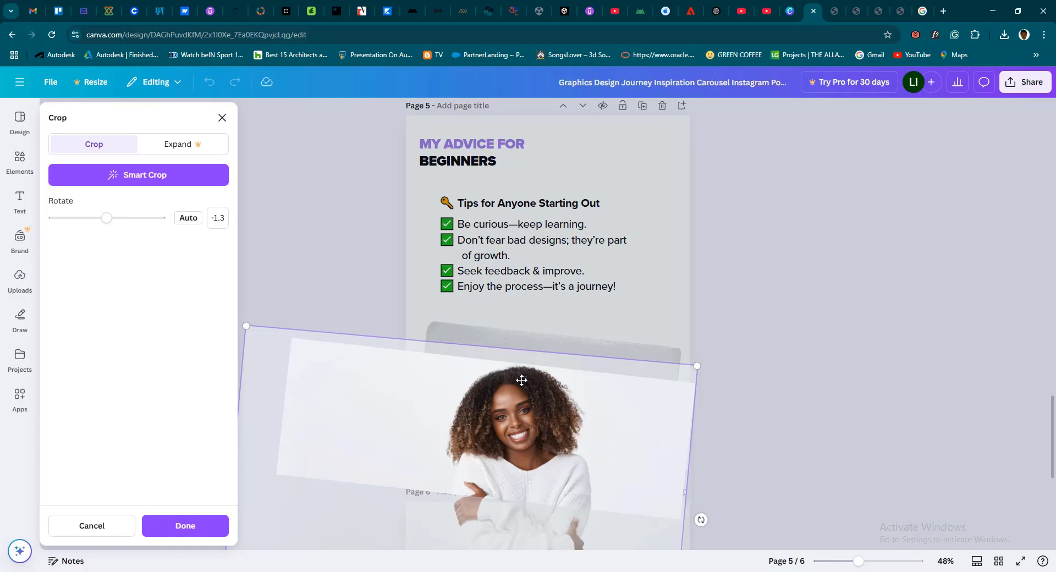
pyautogui.press('Delete')
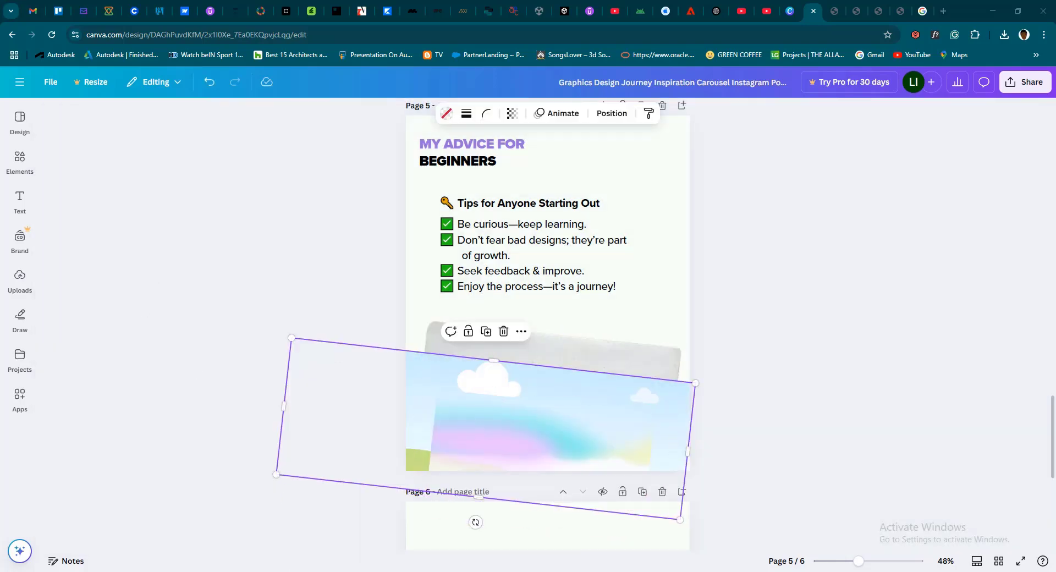
pyautogui.press('super+e')
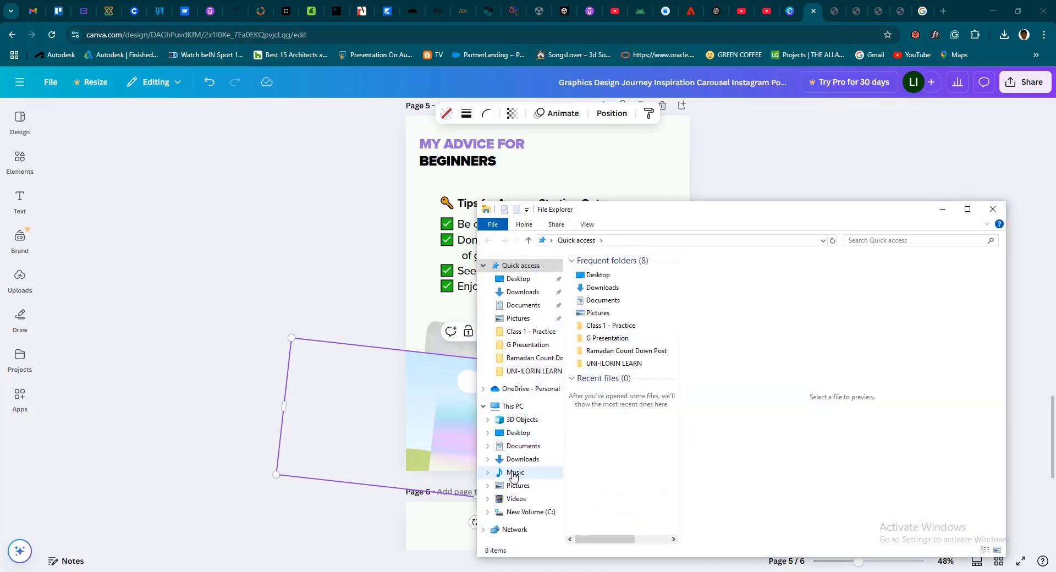
pyautogui.click(518, 460)
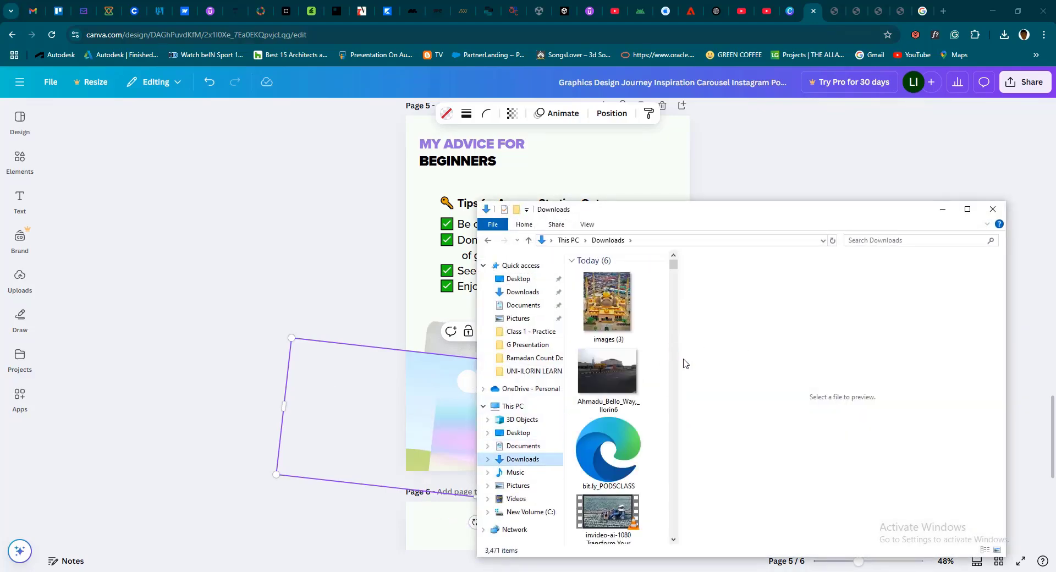
pyautogui.click(605, 306)
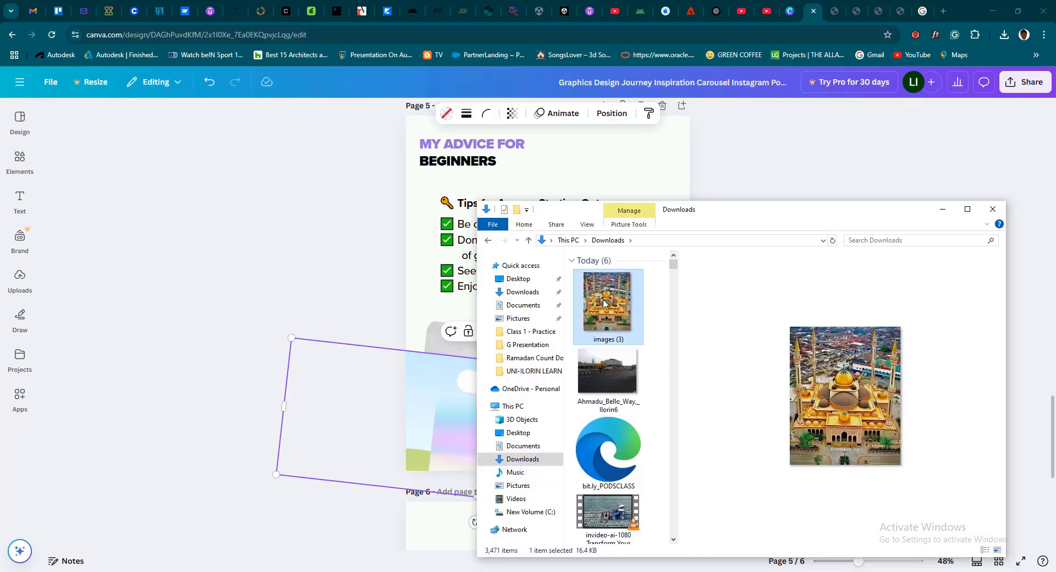
pyautogui.moveTo(601, 304); pyautogui.dragTo(338, 286)
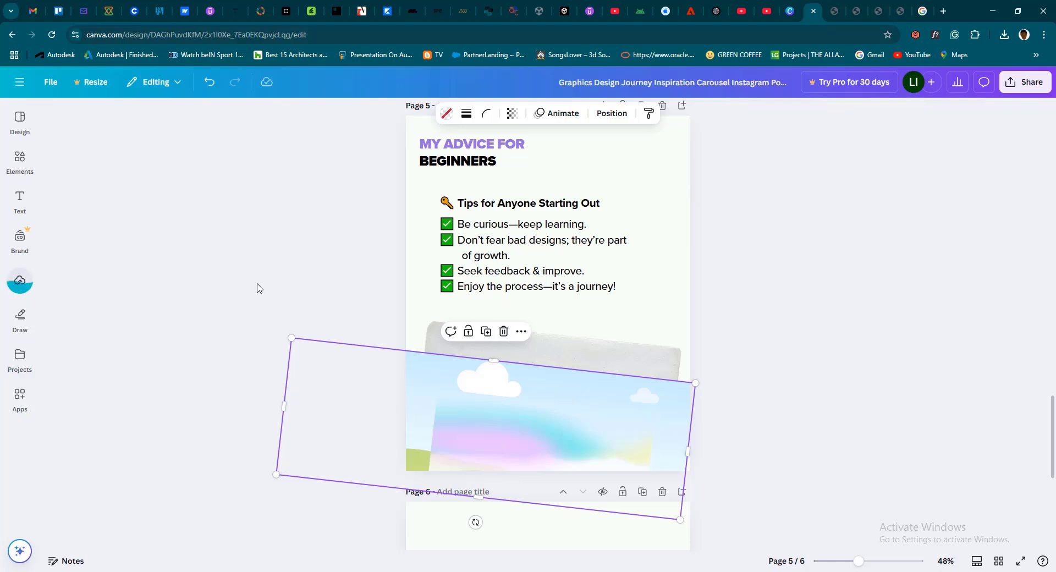
# Add the uploaded mosque picture to page 5 and fill the empty tilted photo frame with it
pyautogui.click(19, 282)
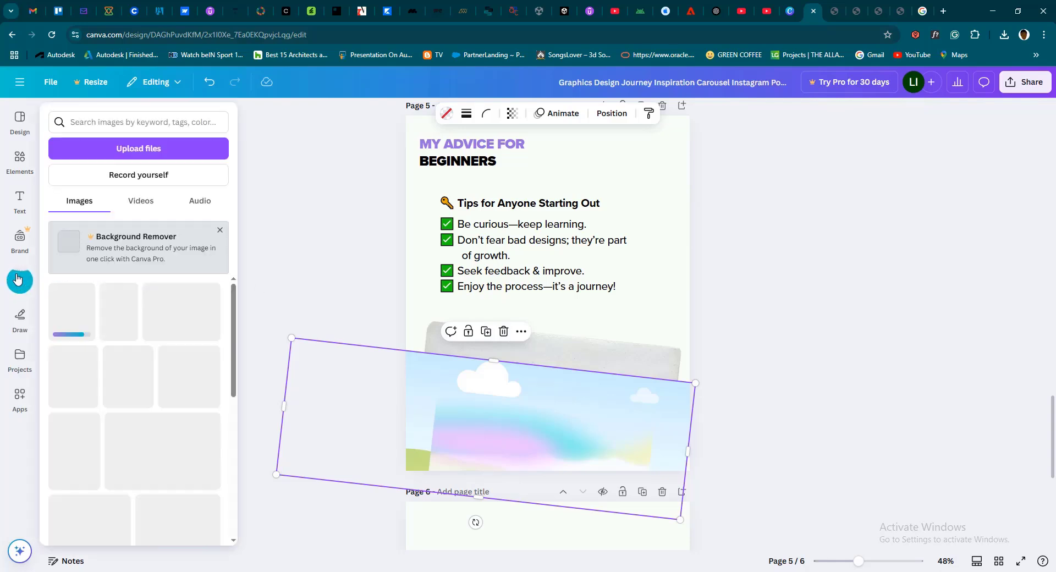
pyautogui.click(20, 277)
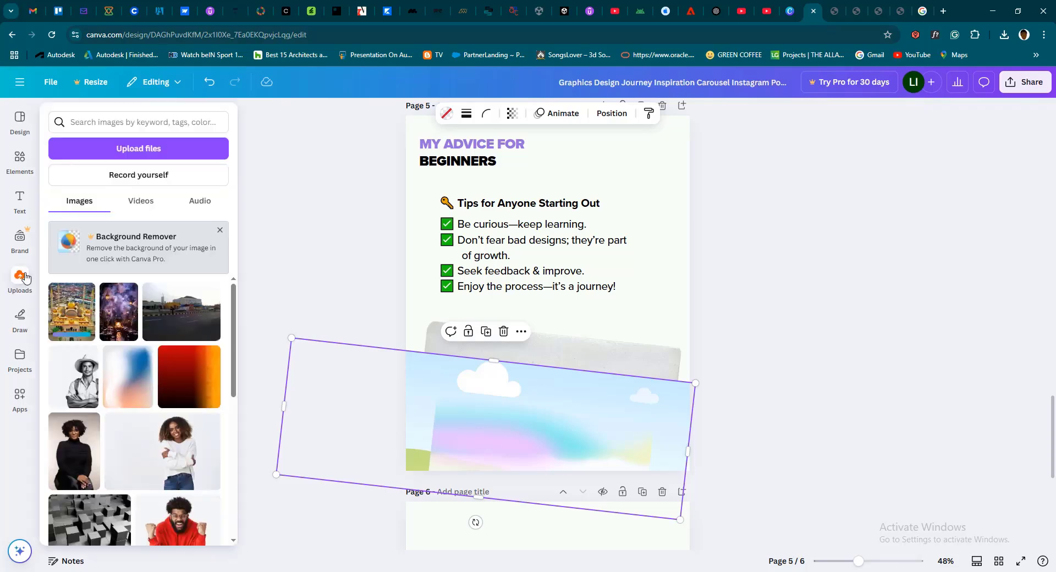
pyautogui.click(76, 323)
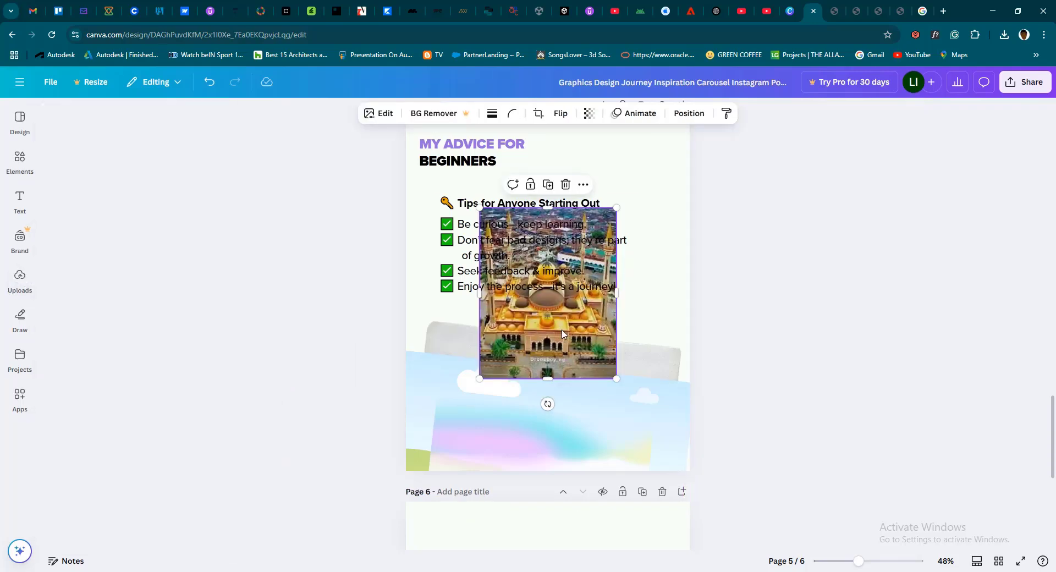
pyautogui.moveTo(562, 333); pyautogui.dragTo(421, 398)
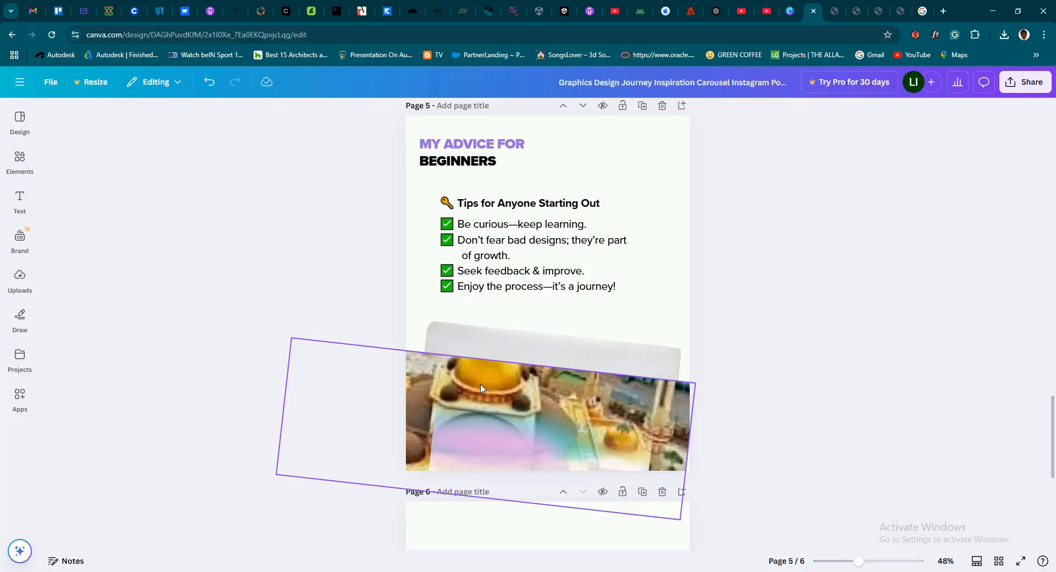
# Review the "Follow for more!" closing page, return to the cover, and switch to the graphics course group in Telegram
pyautogui.scroll(-4, 589, 344)
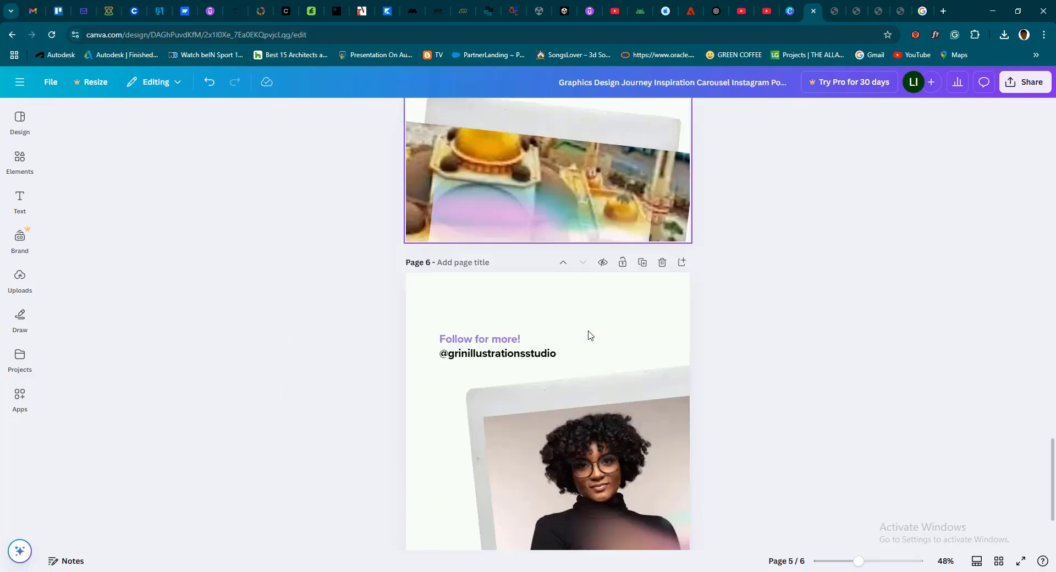
pyautogui.scroll(-2, 589, 335)
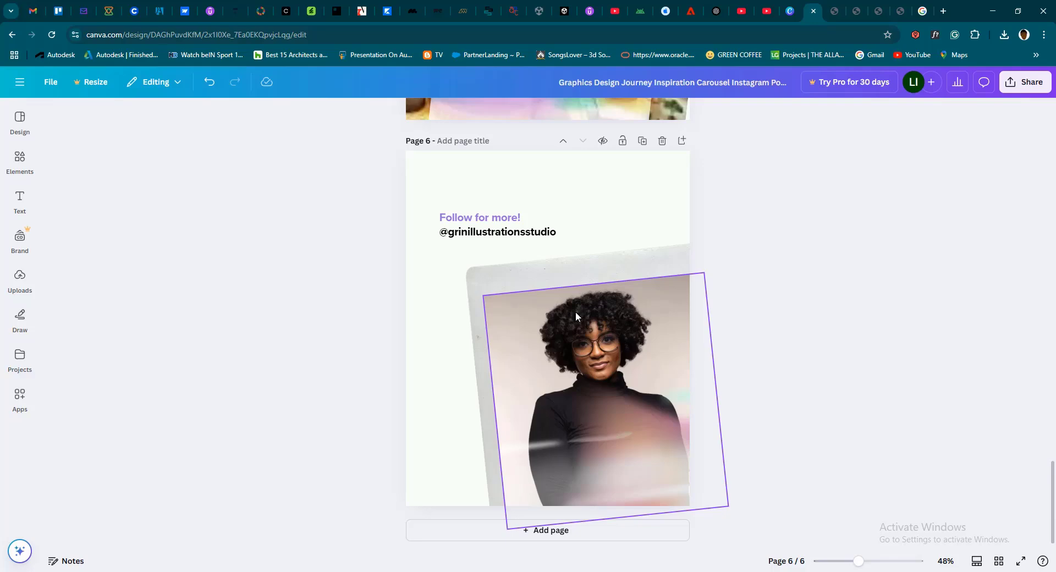
pyautogui.scroll(5, 490, 324)
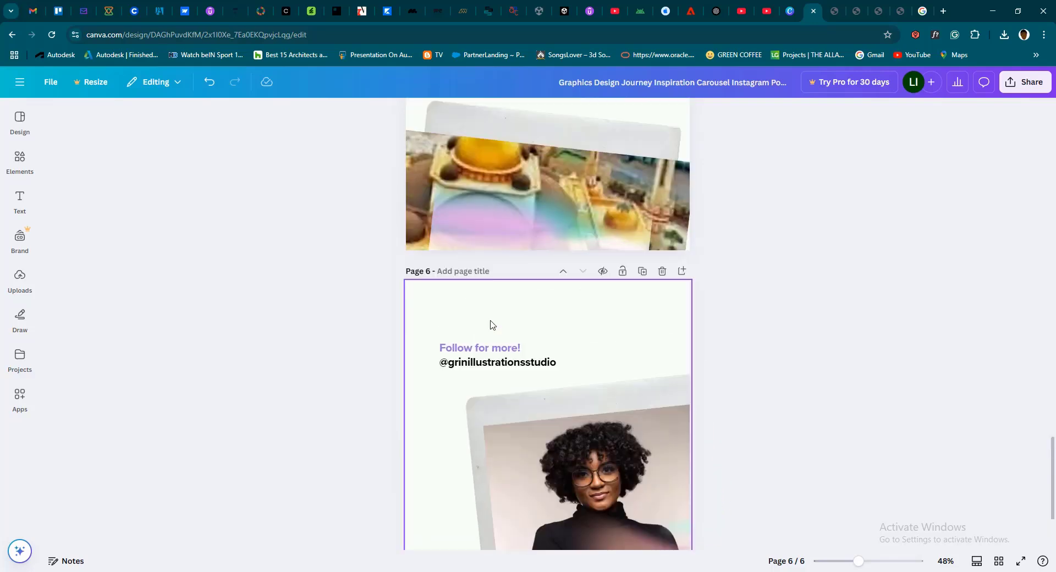
pyautogui.scroll(18, 490, 324)
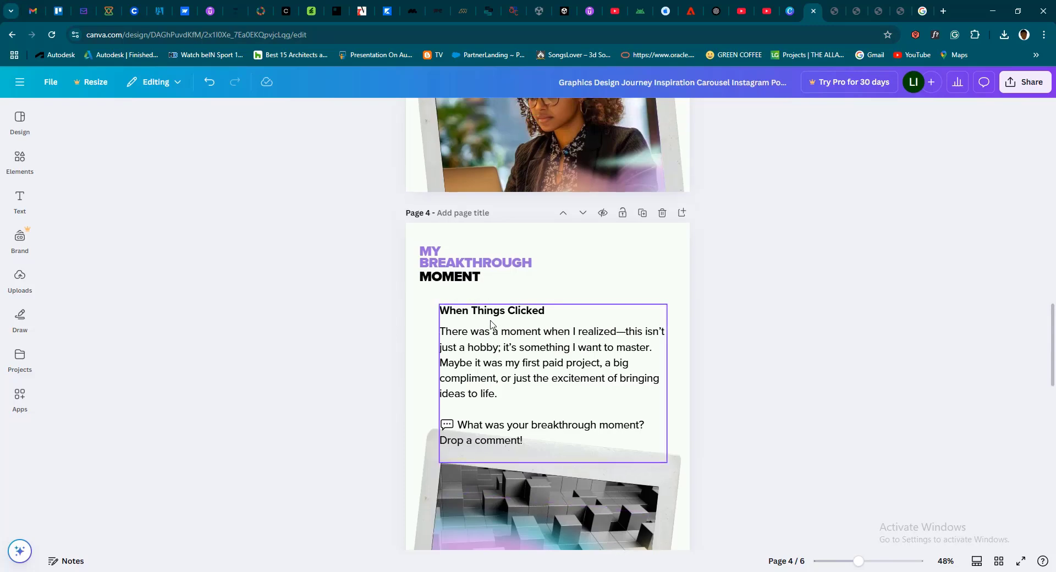
pyautogui.scroll(11, 489, 324)
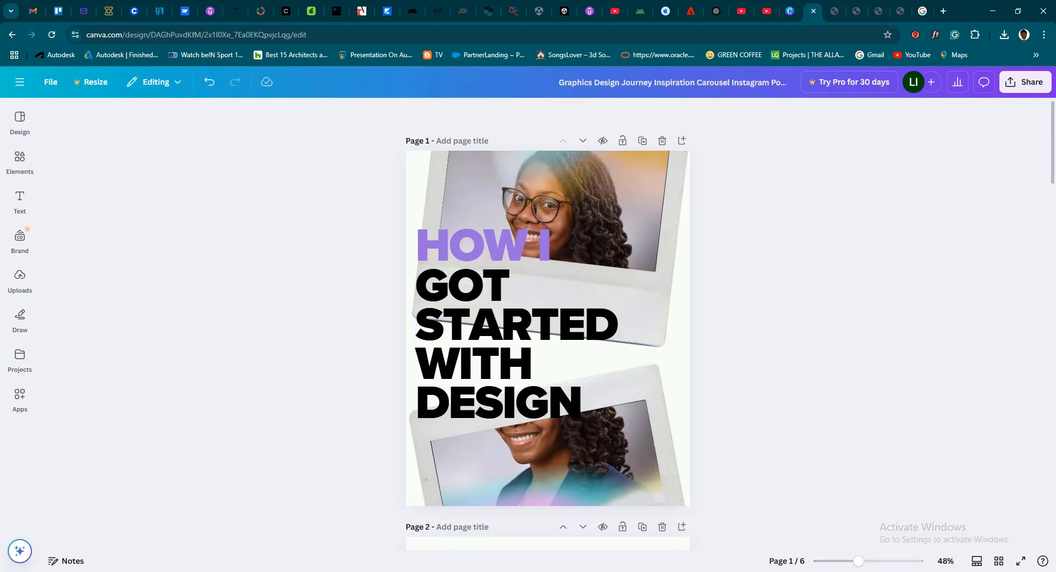
pyautogui.click(462, 531)
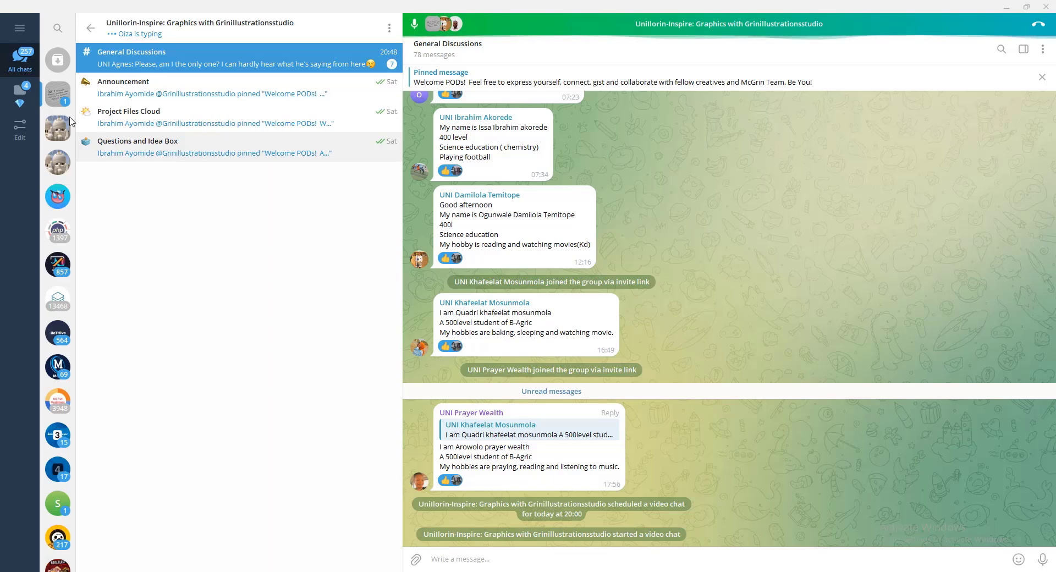
# Open the Project Files Cloud topic in the Telegram group, then return to Canva and review the carousel through page 6
pyautogui.click(131, 114)
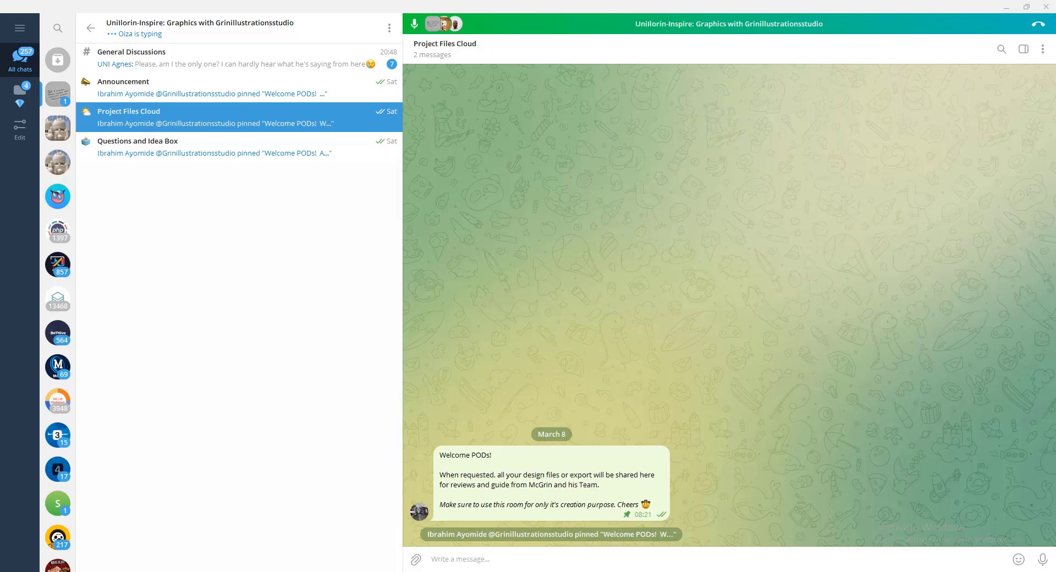
pyautogui.hotkey('alt', 'Tab')
pyautogui.scroll(-3, 562, 261)
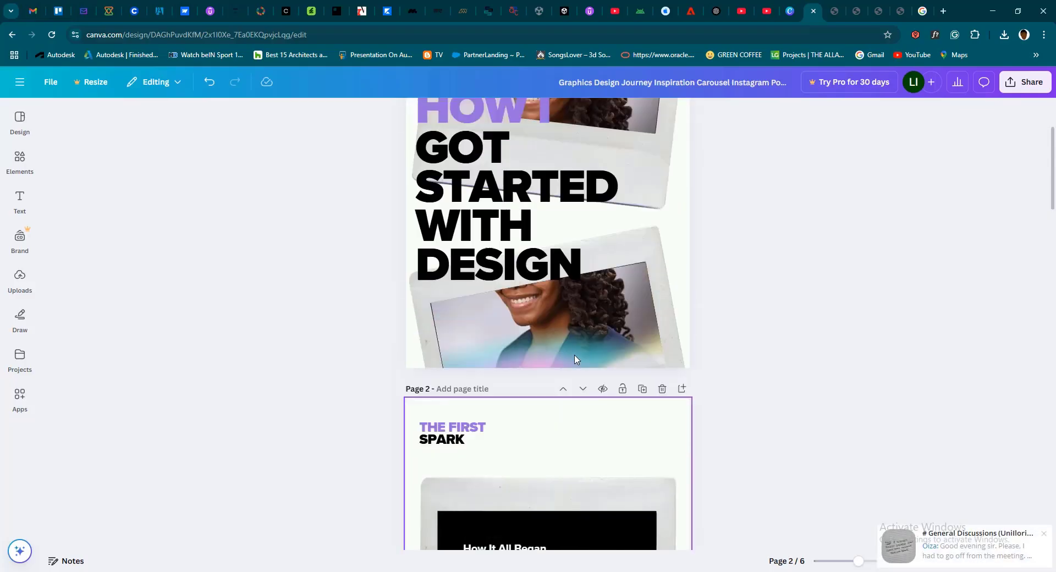
pyautogui.scroll(3, 563, 261)
pyautogui.scroll(-20, 518, 301)
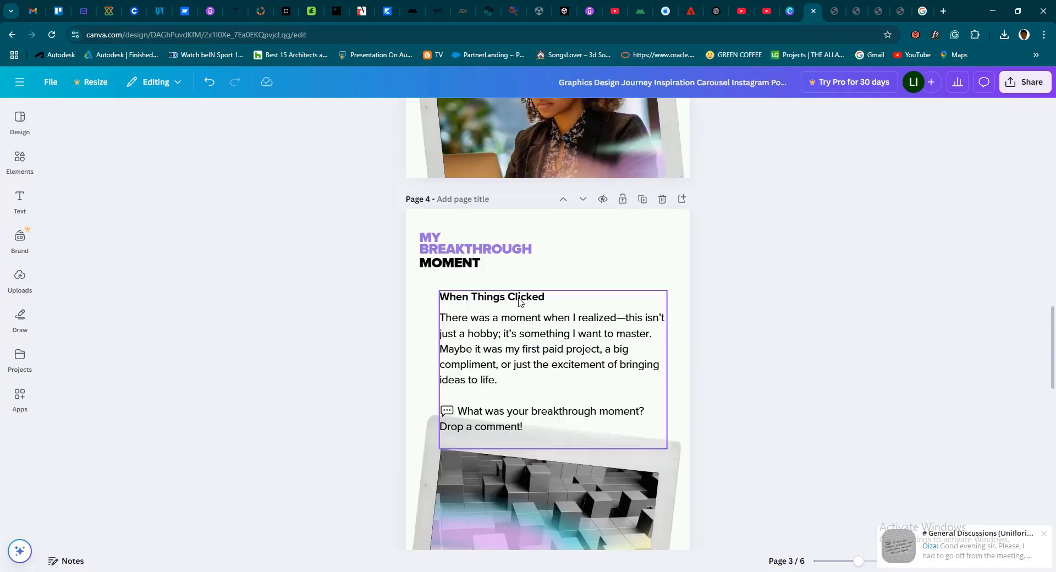
pyautogui.scroll(-10, 518, 301)
pyautogui.scroll(4, 409, 298)
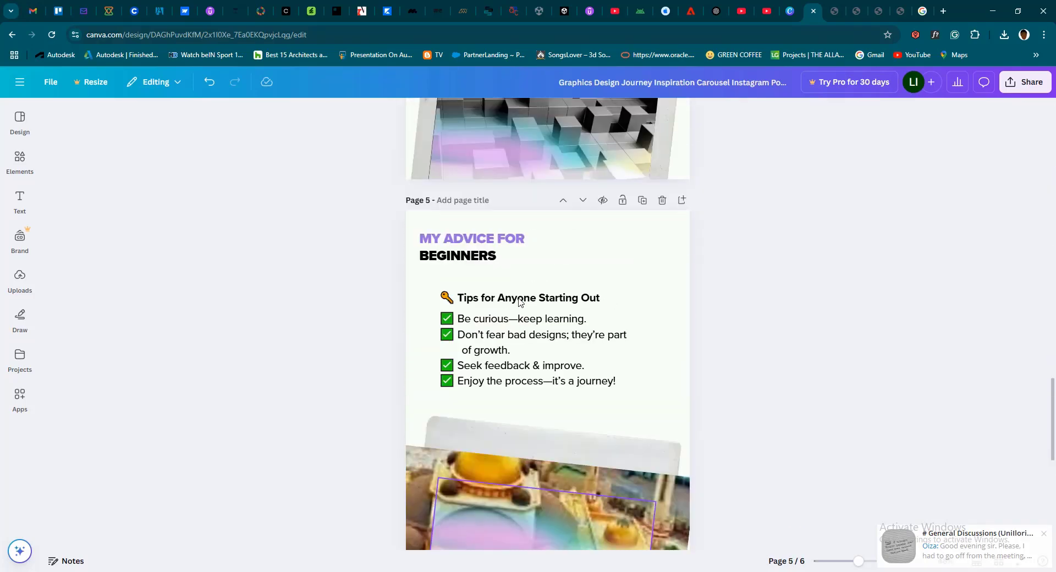
pyautogui.scroll(-6, 409, 299)
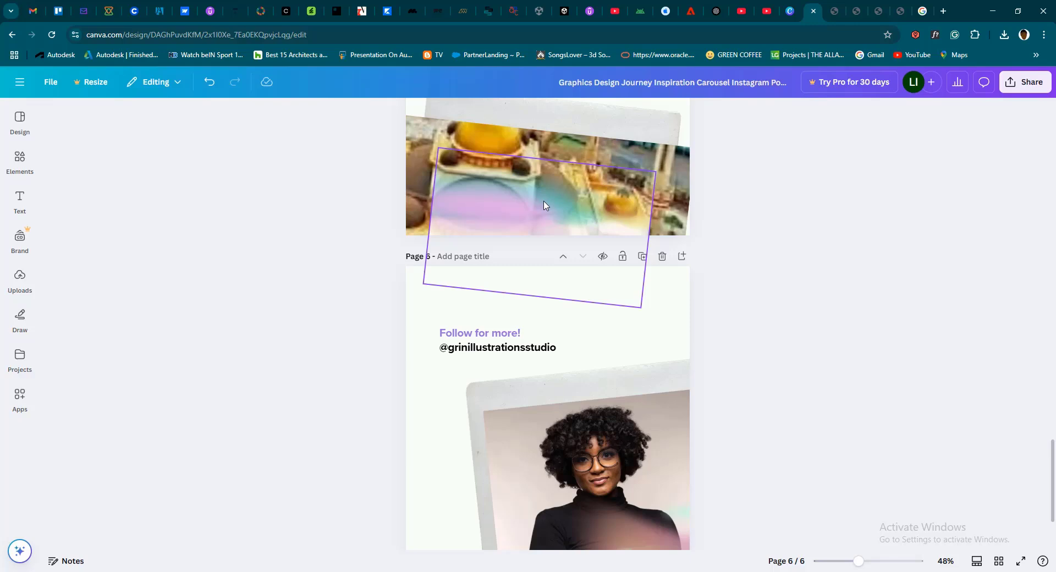
pyautogui.click(658, 306)
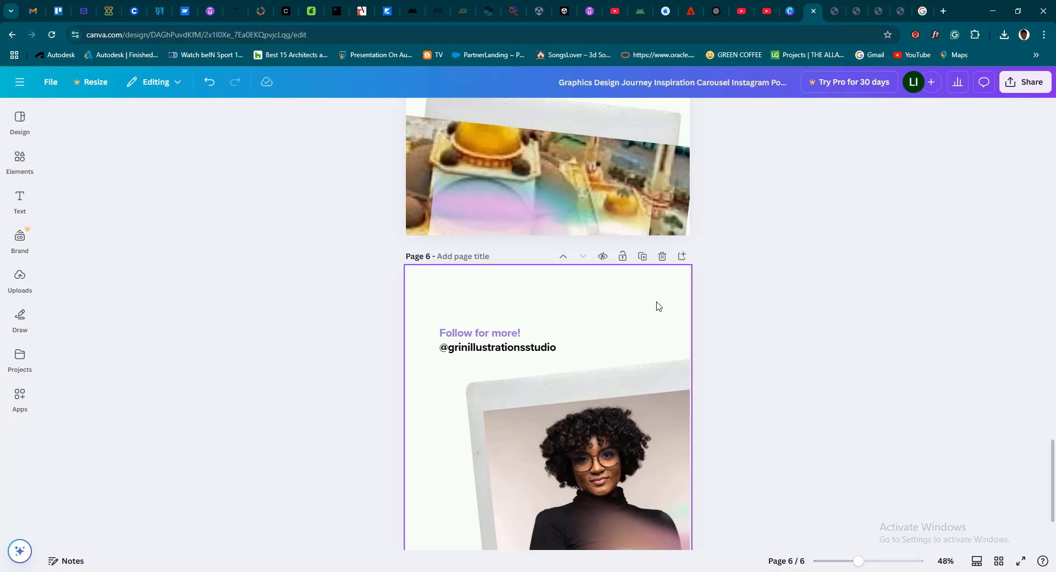
pyautogui.click(327, 223)
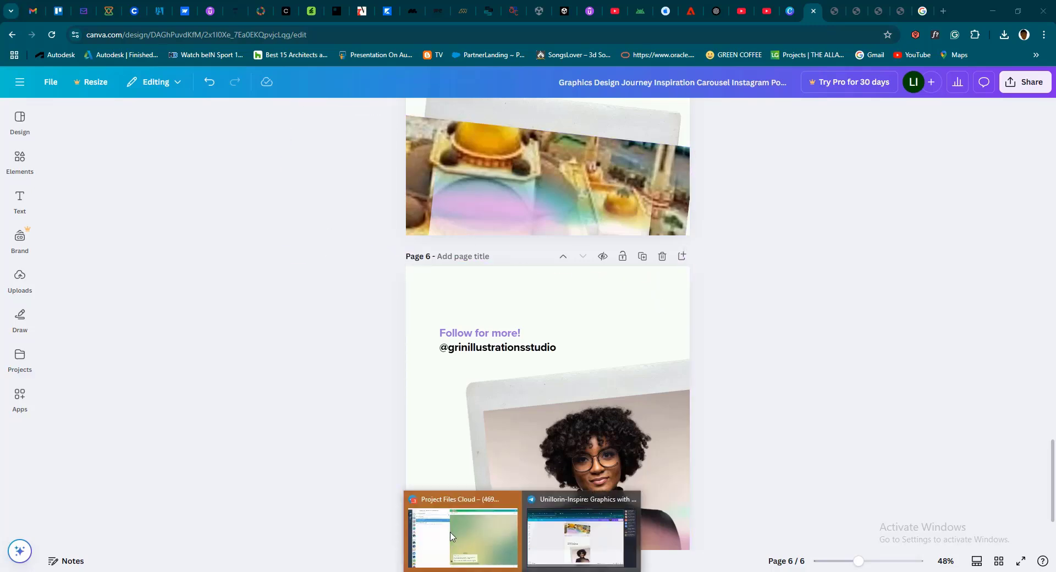
# Switch to Telegram to show the Project Files Cloud topic and the group's video chat, then return to the Canva carousel cover
pyautogui.click(450, 521)
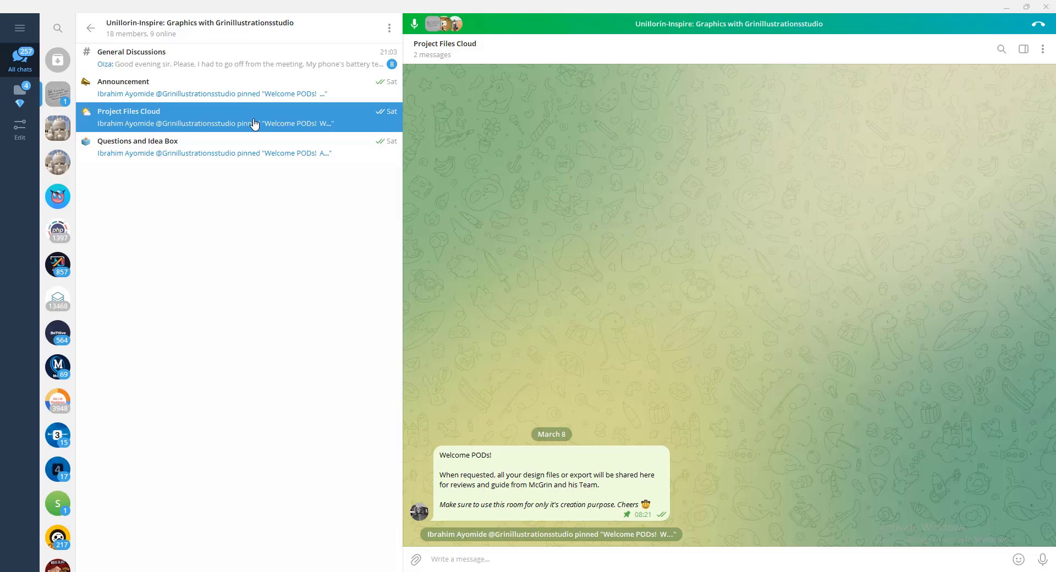
pyautogui.moveTo(522, 571)
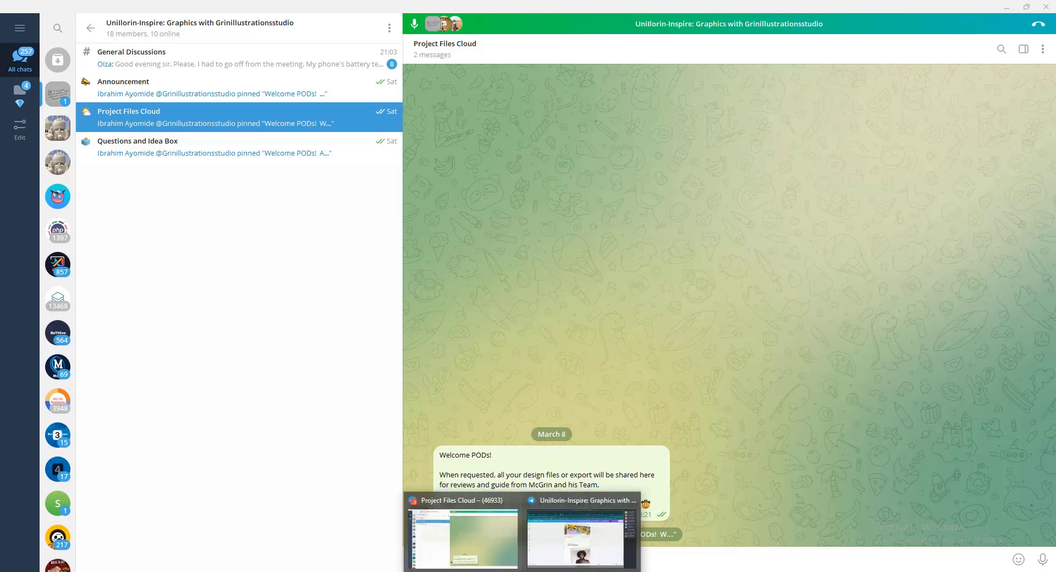
pyautogui.click(582, 541)
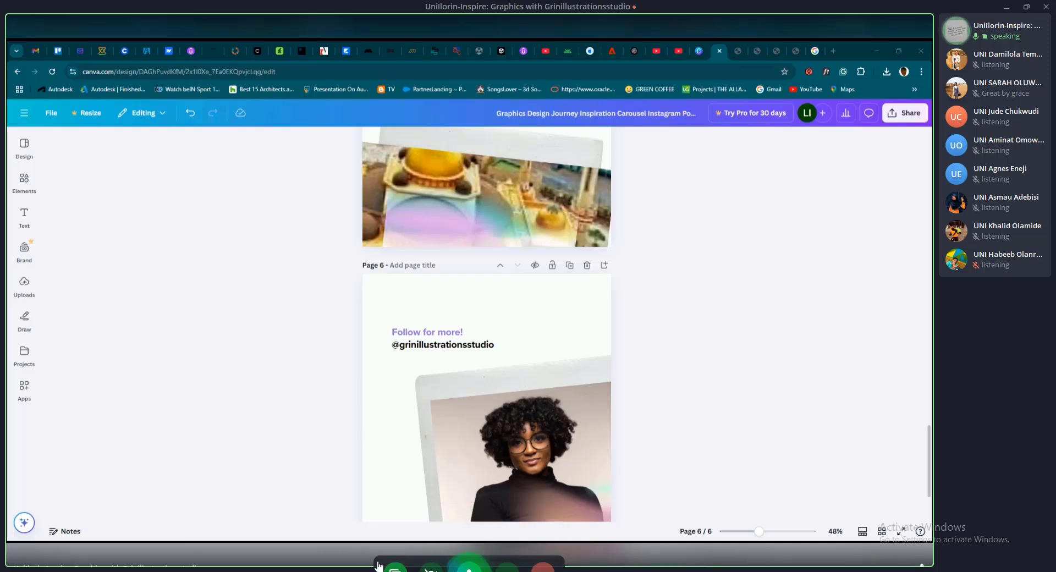
pyautogui.click(379, 571)
pyautogui.scroll(20, 490, 301)
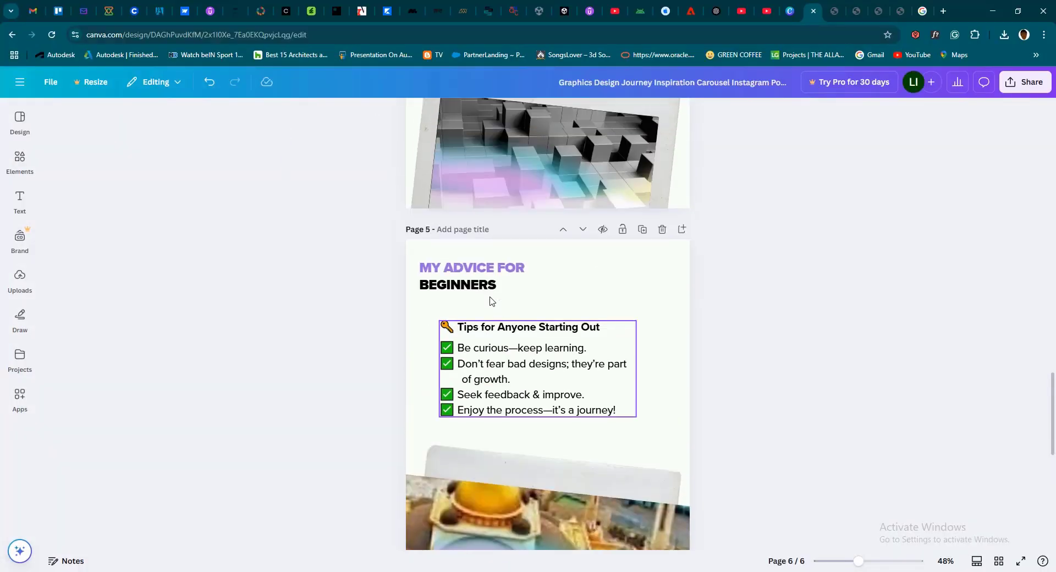
pyautogui.scroll(1, 490, 297)
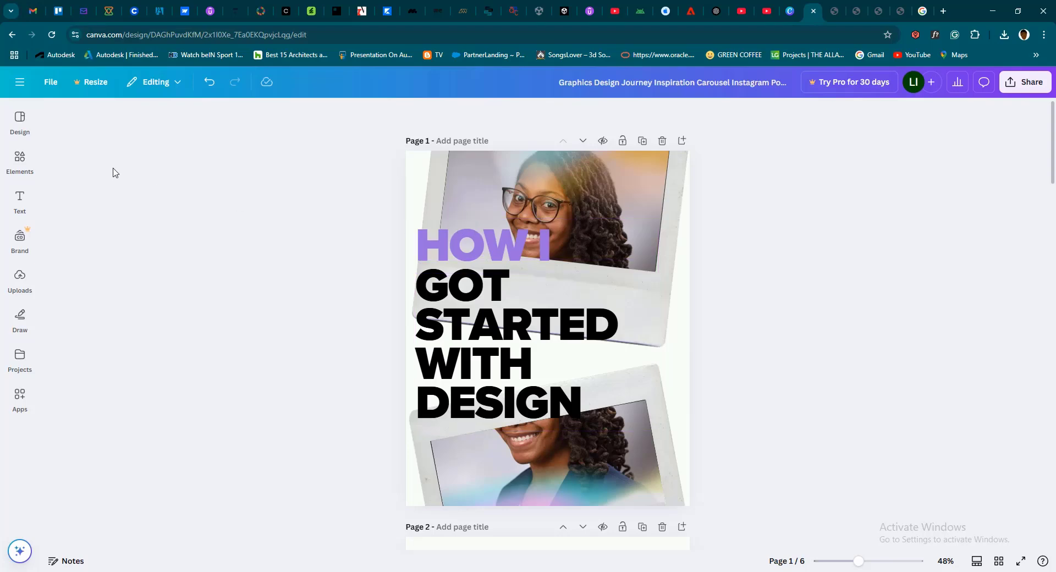
# Show the available design templates and look briefly at Canva's main menu with the recent designs
pyautogui.click(21, 122)
pyautogui.click(21, 124)
pyautogui.click(20, 122)
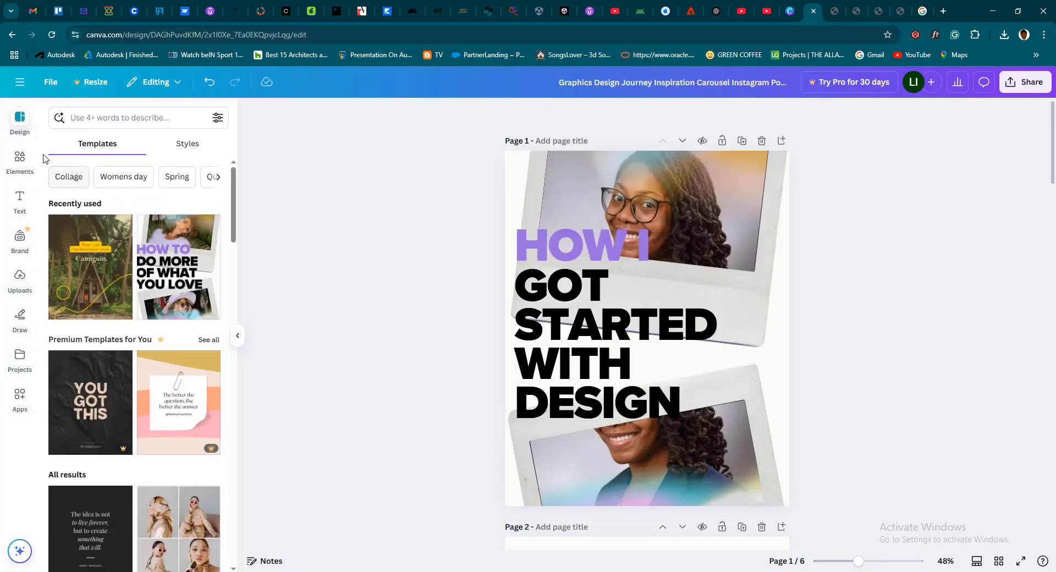
pyautogui.click(22, 83)
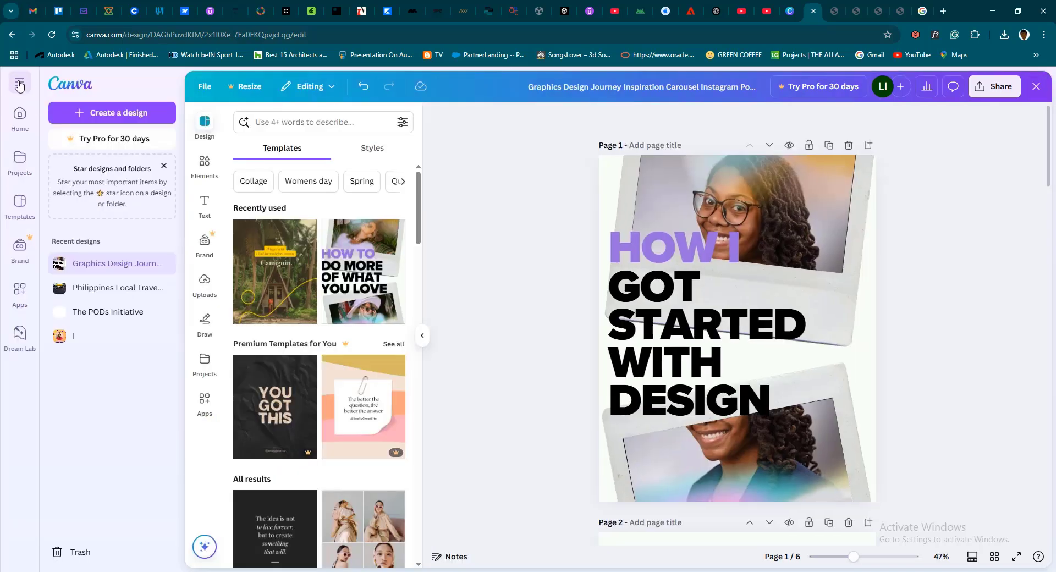
pyautogui.click(23, 84)
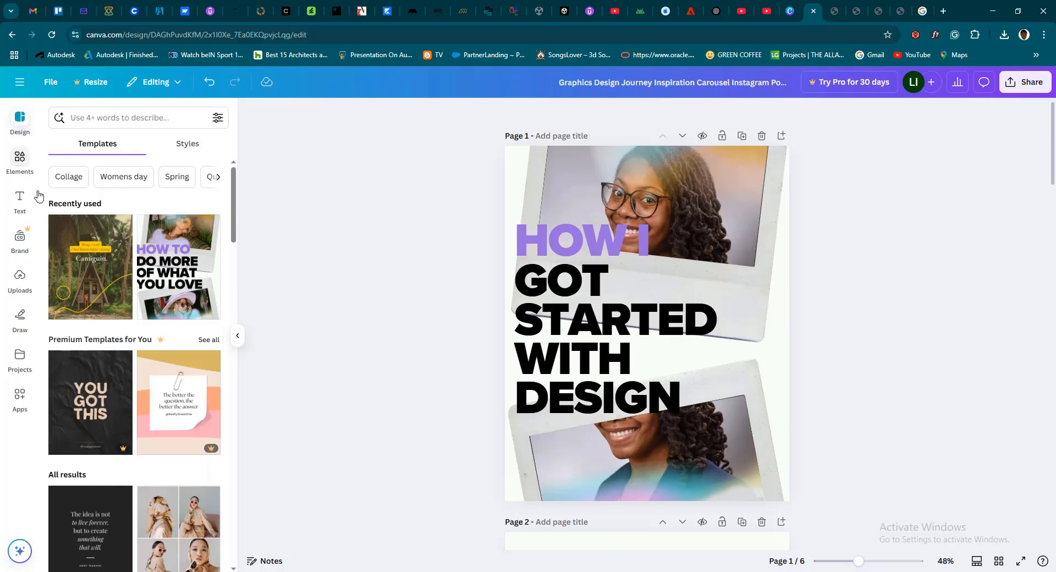
# Delete both title text boxes, "HOW I" and "GOT STARTED WITH DESIGN", from the page 1 cover
pyautogui.click(615, 327)
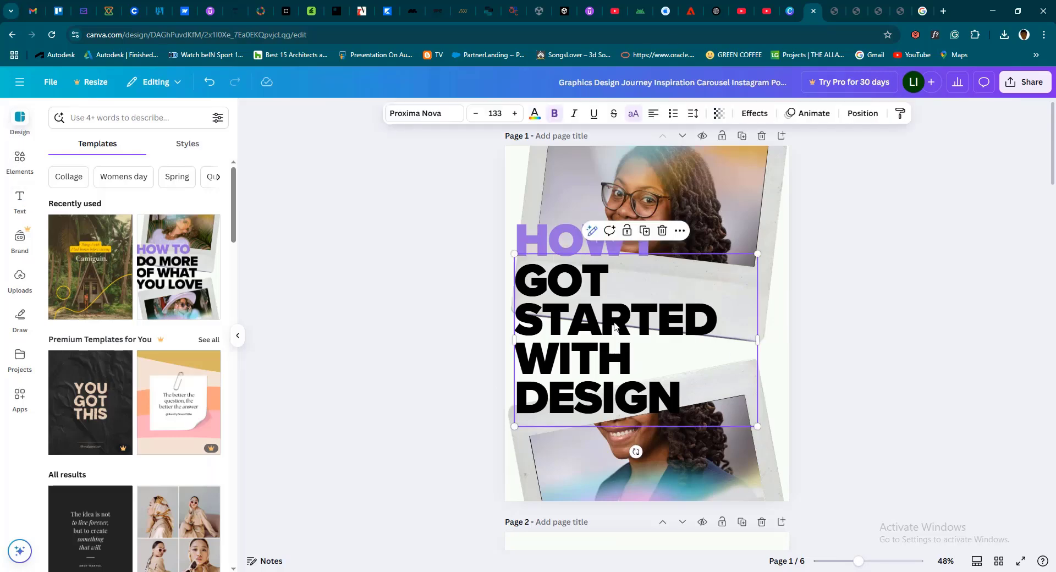
pyautogui.press('Delete')
pyautogui.click(618, 255)
pyautogui.press('Delete')
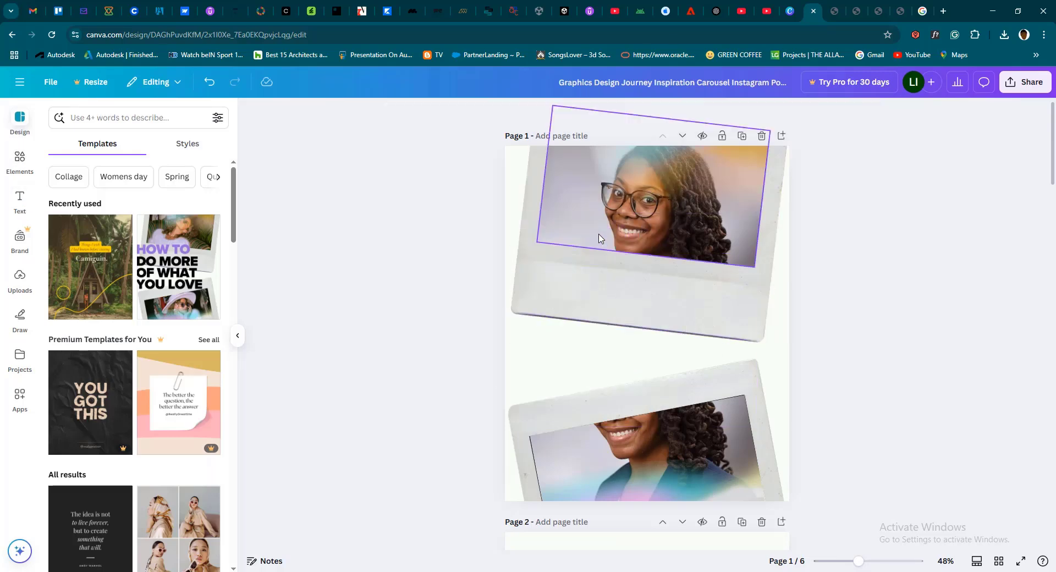
# Add a new text box to page 1 reading "HOW I GOT STARTED WITH DESIGN"
pyautogui.click(20, 202)
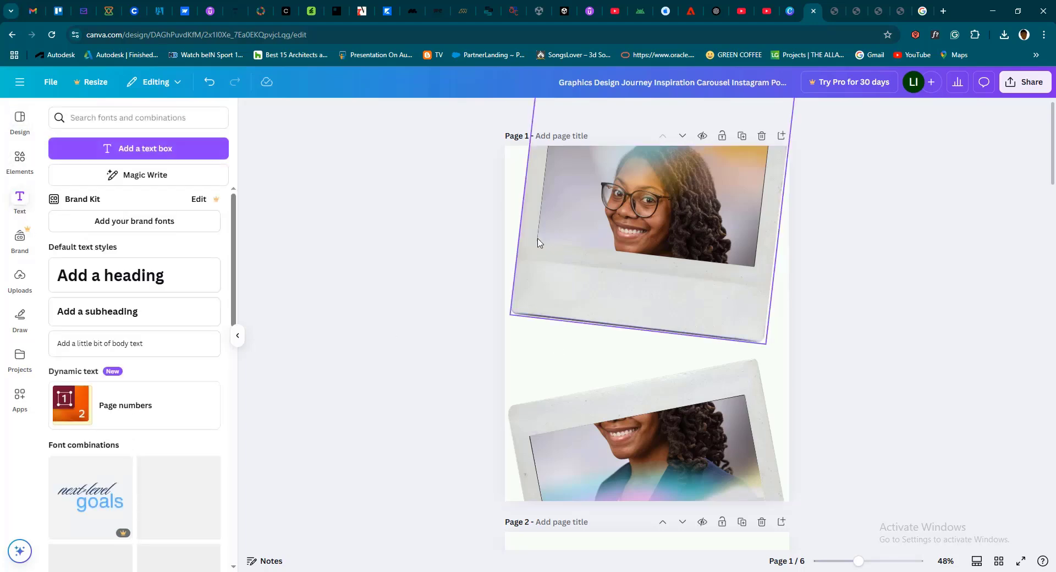
pyautogui.click(172, 157)
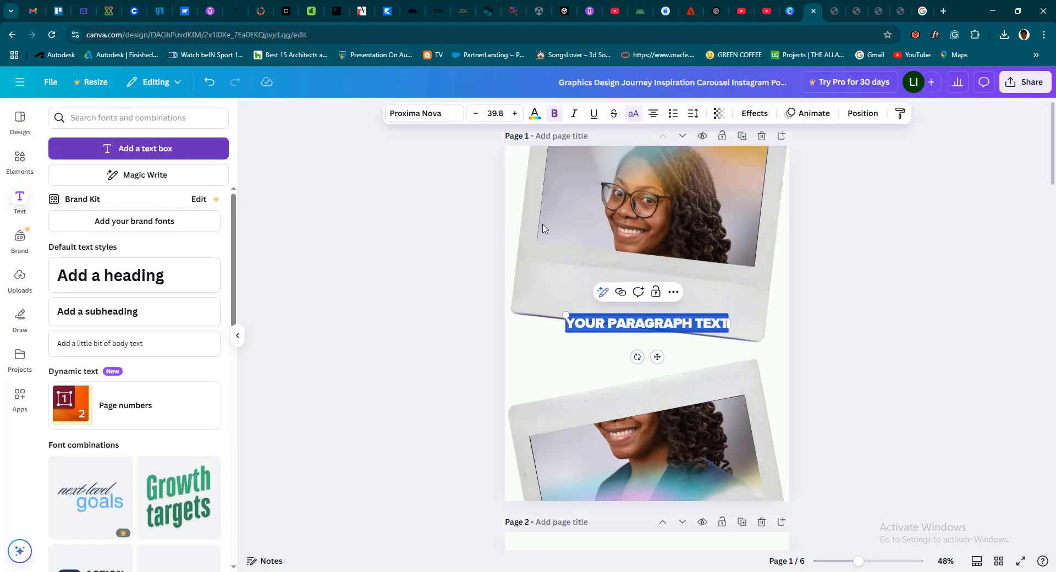
pyautogui.click(605, 323)
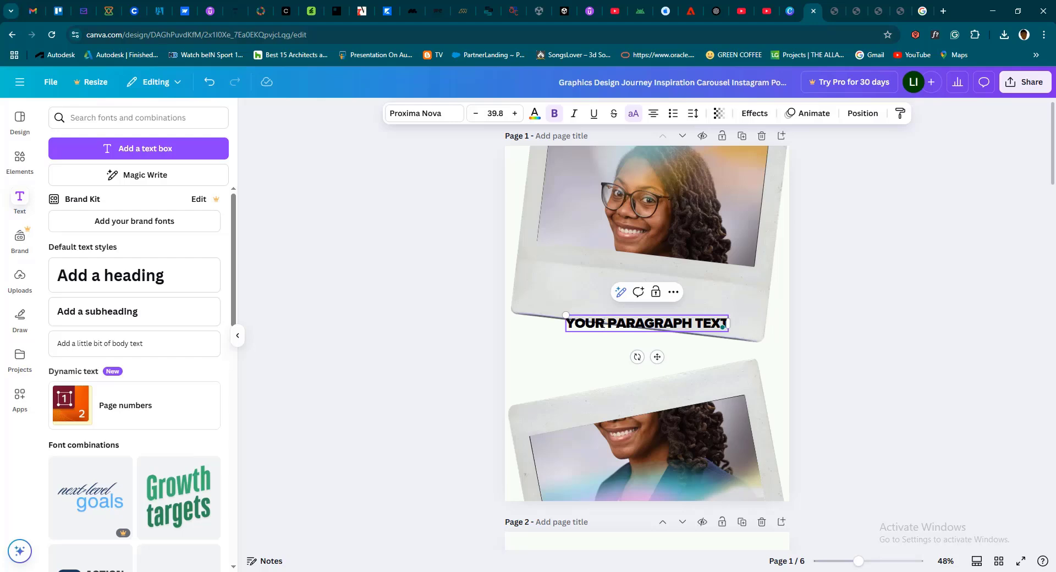
pyautogui.hotkey('ctrl', 'a')
pyautogui.write('HOW')
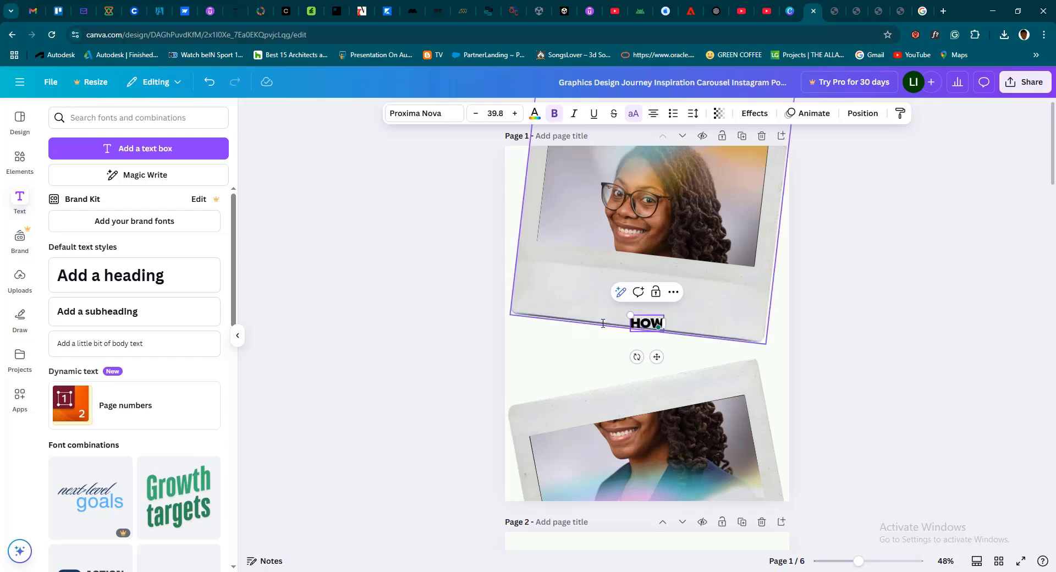
pyautogui.write(' !')
pyautogui.write(' G')
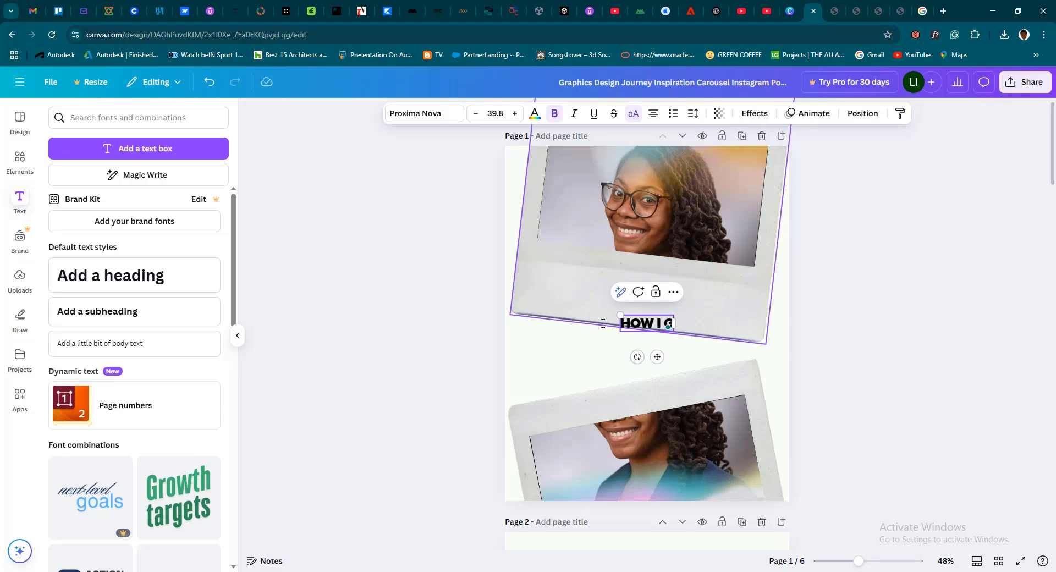
pyautogui.write('OT STARTED')
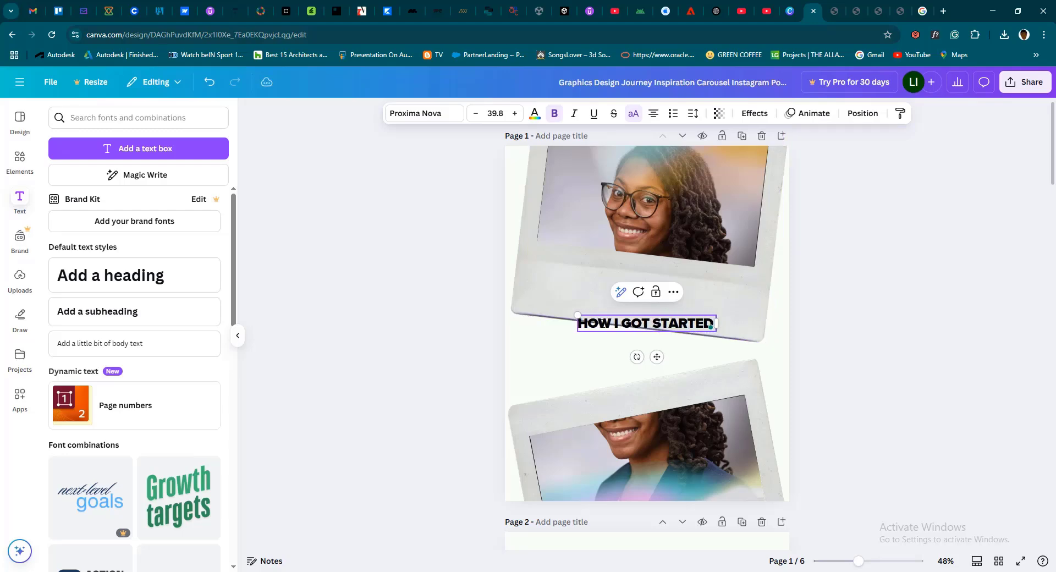
pyautogui.write(' WITH DSIGN')
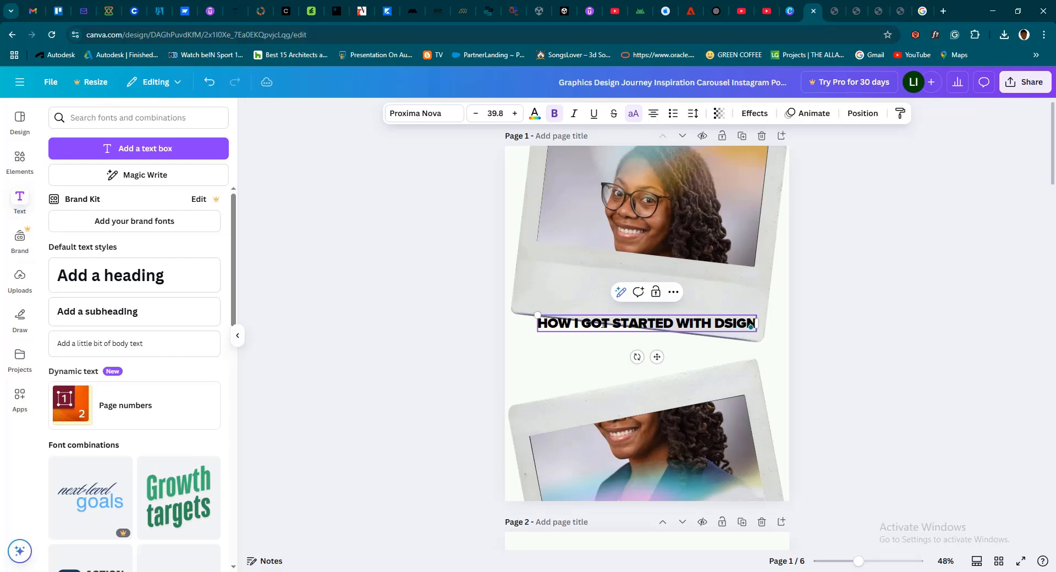
pyautogui.click(725, 322)
pyautogui.write('E')
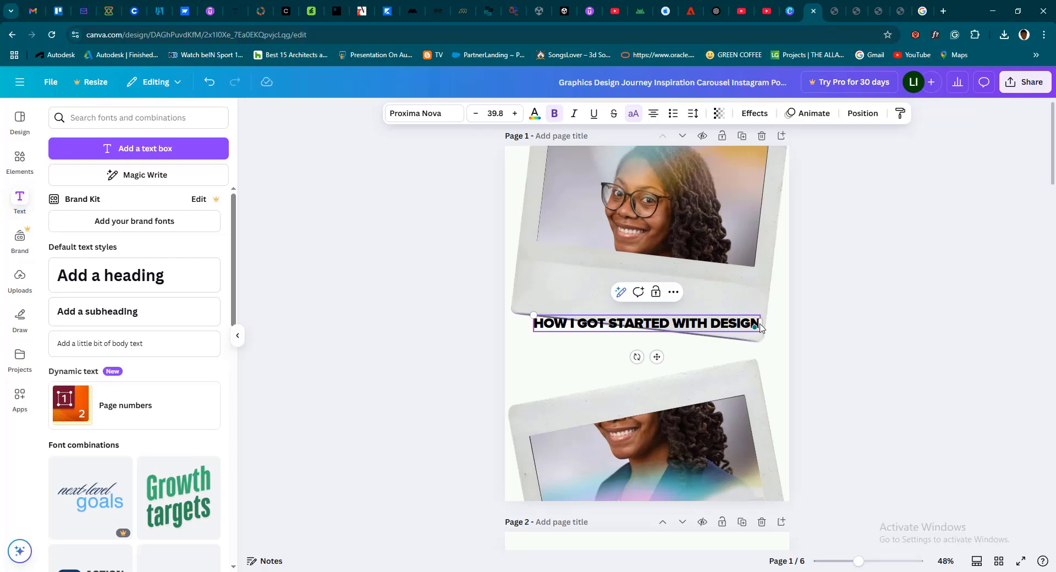
# Break the new title into the lines "HOW I GOT", "STARTED" and "WITH DESIGN", and left-align the text
pyautogui.click(612, 323)
pyautogui.press('Return')
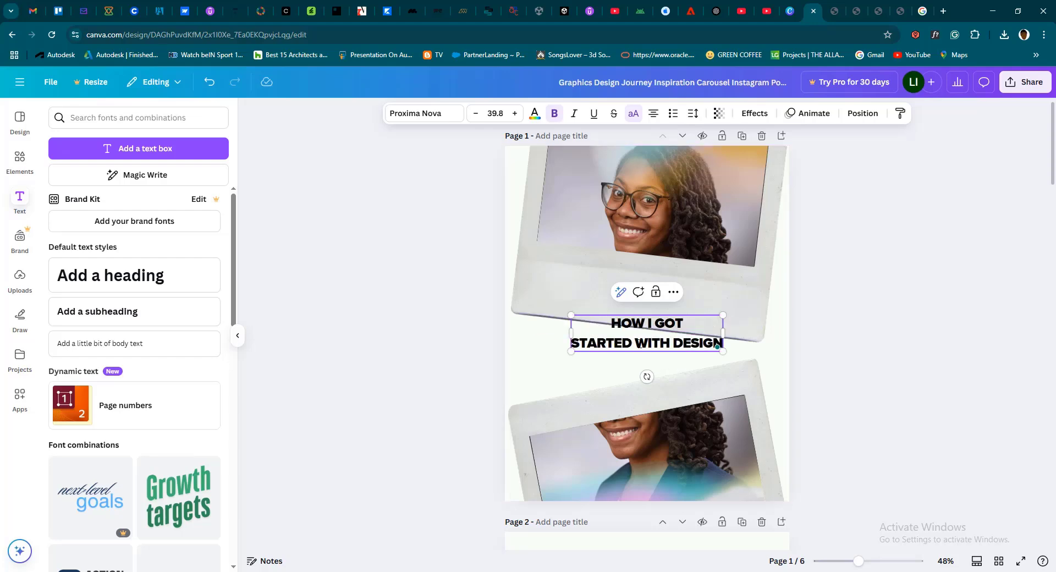
pyautogui.press('Return')
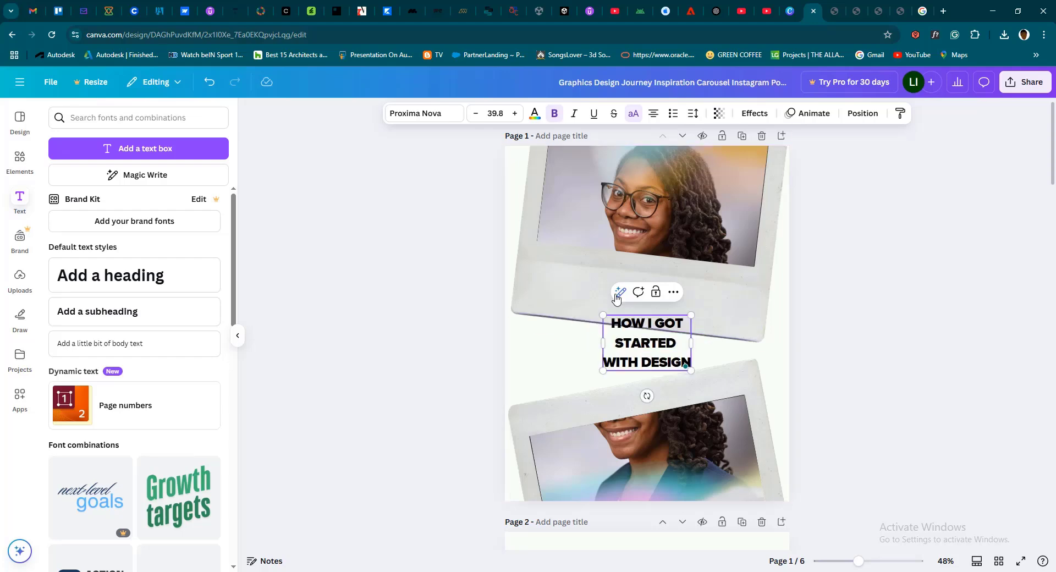
pyautogui.hotkey('ctrl', 'a')
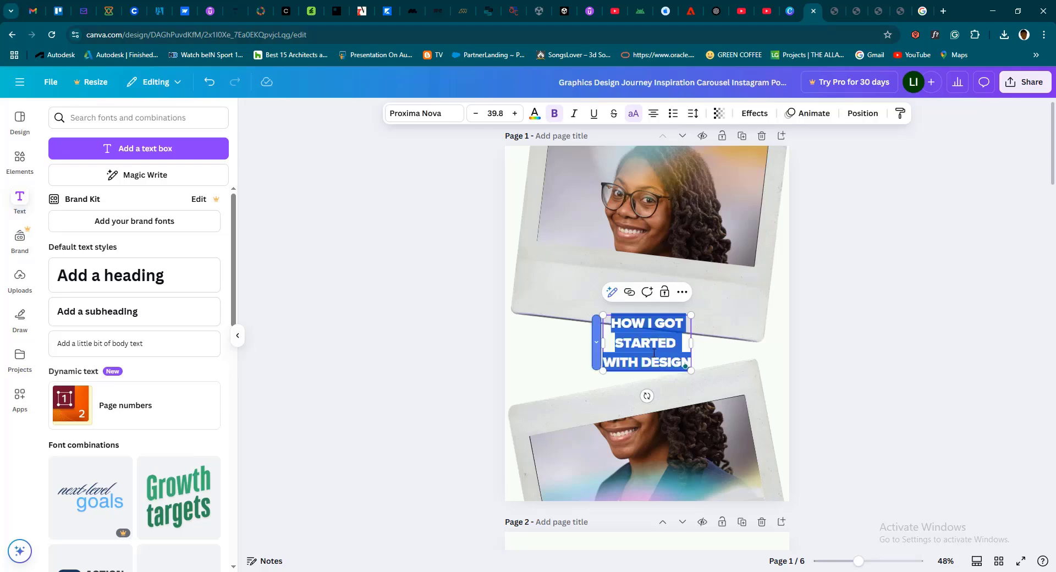
pyautogui.click(653, 113)
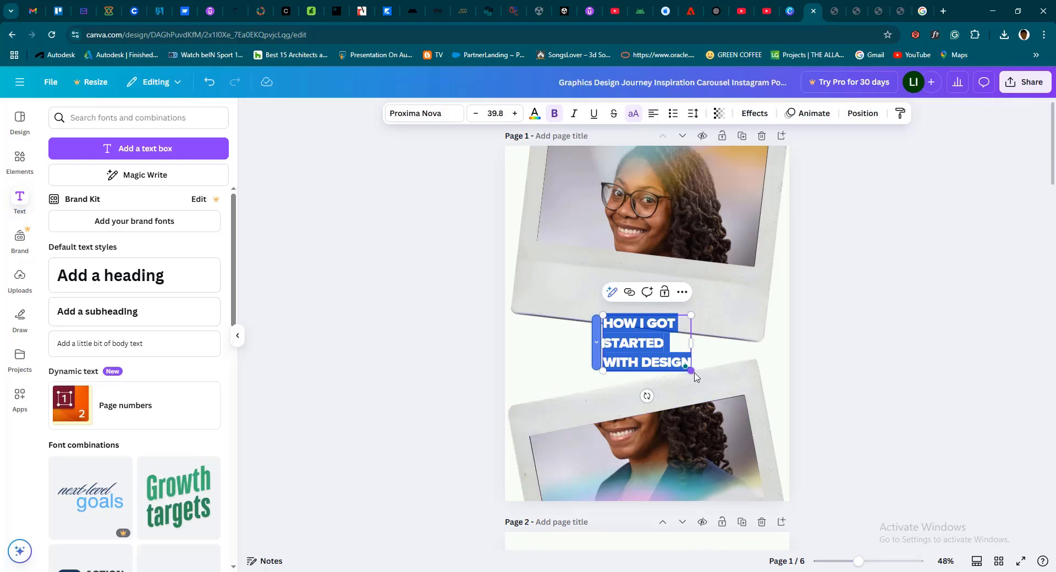
# Enlarge the title to a font size of about 122 and move it up across the two cover photo frames
pyautogui.moveTo(690, 370); pyautogui.dragTo(843, 548)
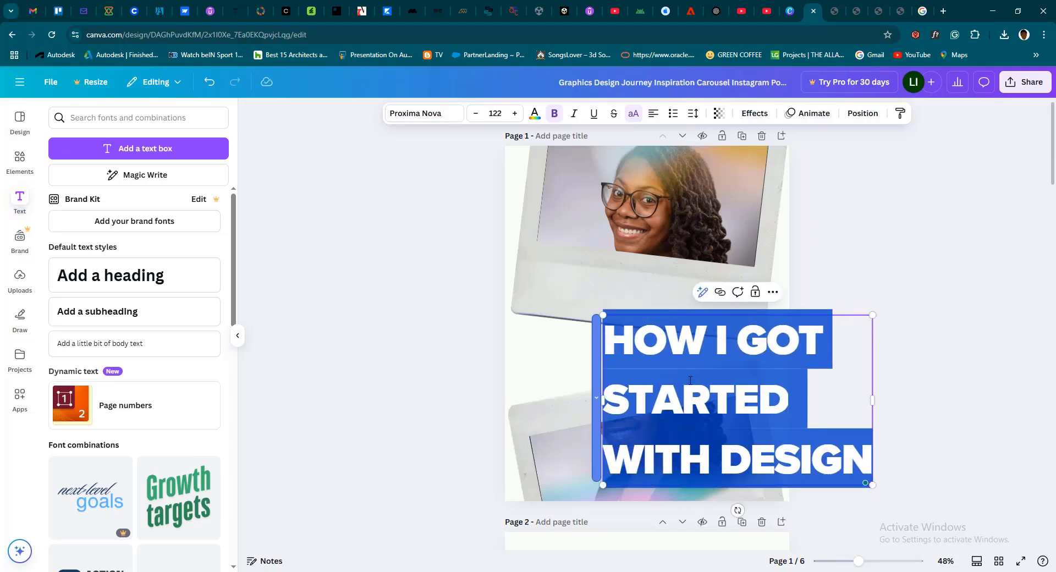
pyautogui.click(690, 380)
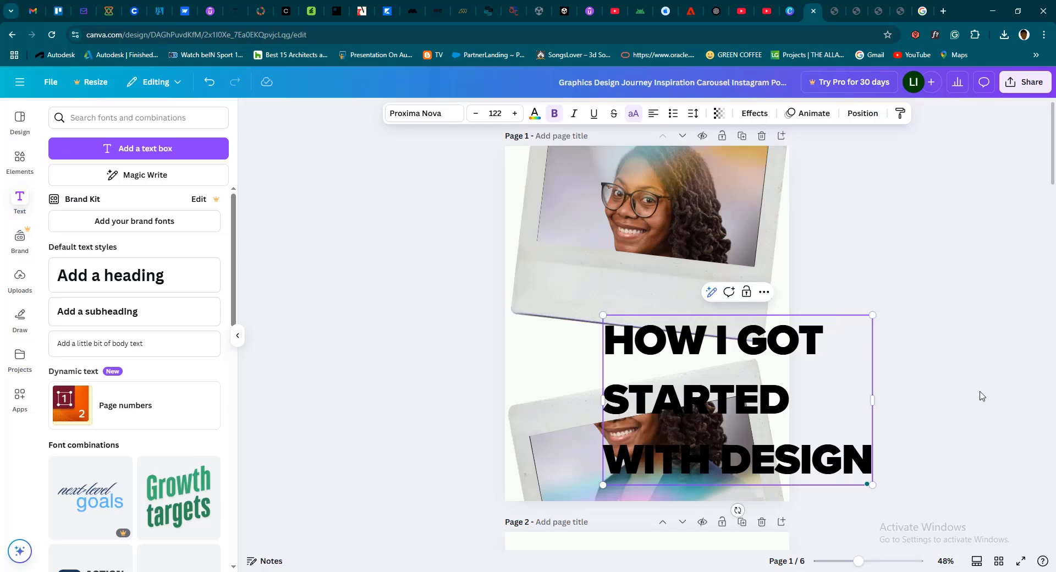
pyautogui.click(935, 453)
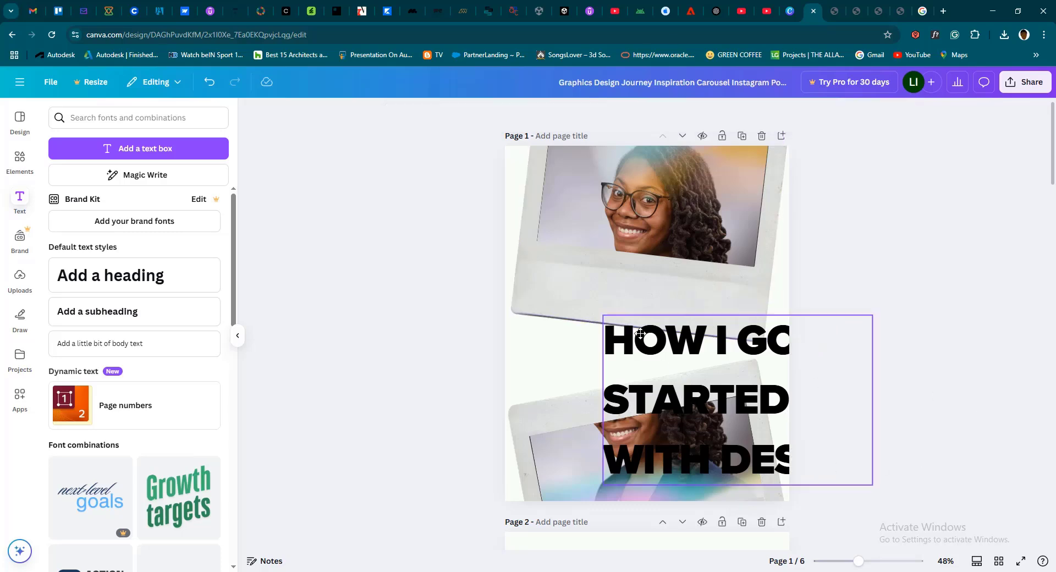
pyautogui.moveTo(639, 333); pyautogui.dragTo(565, 246)
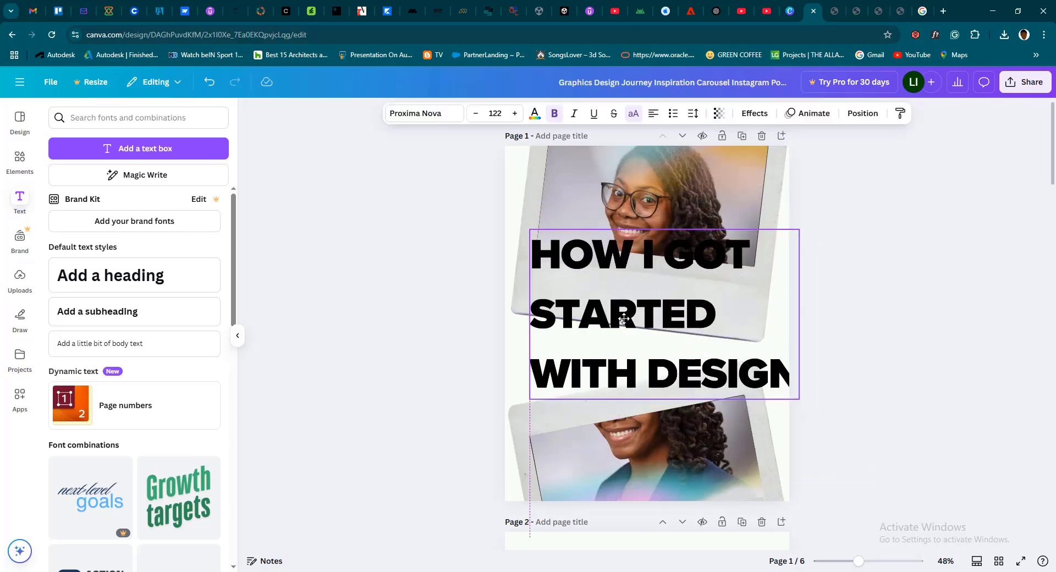
# Reduce the whole cover title's line spacing to 1.11 and shift the title slightly lower on page 1
pyautogui.doubleClick(653, 312)
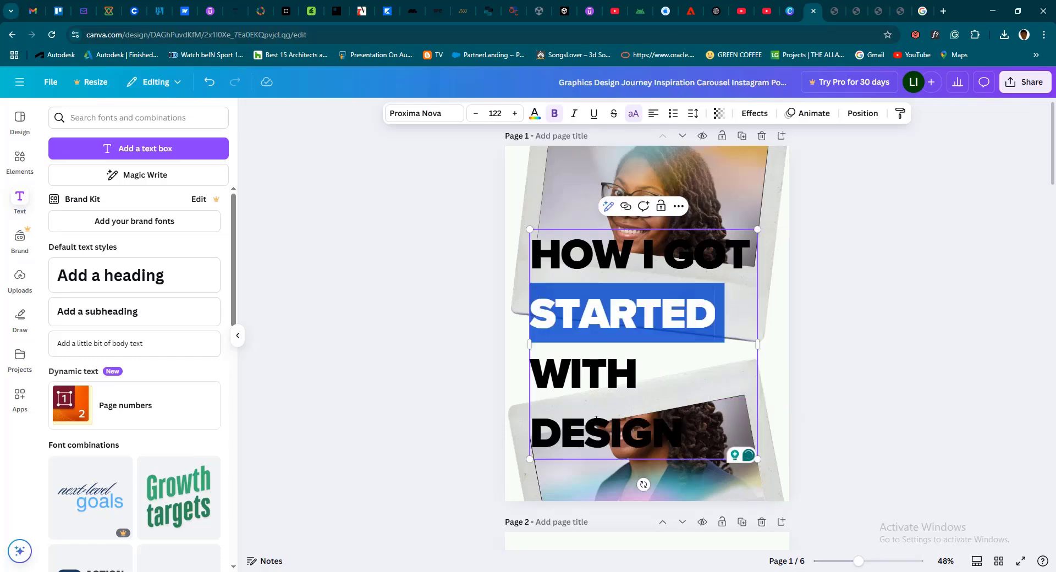
pyautogui.hotkey('ctrl', 'a')
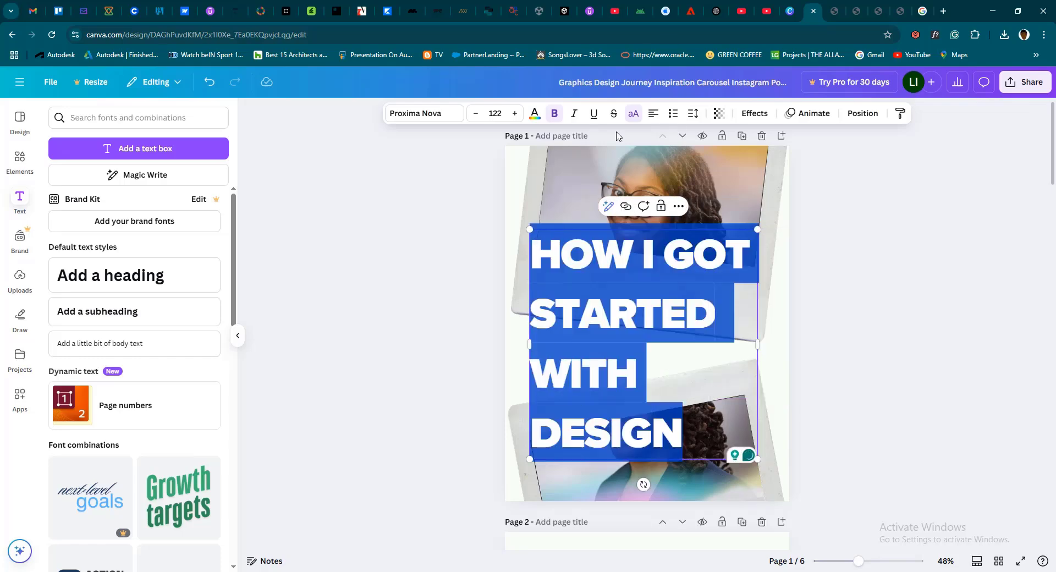
pyautogui.click(692, 114)
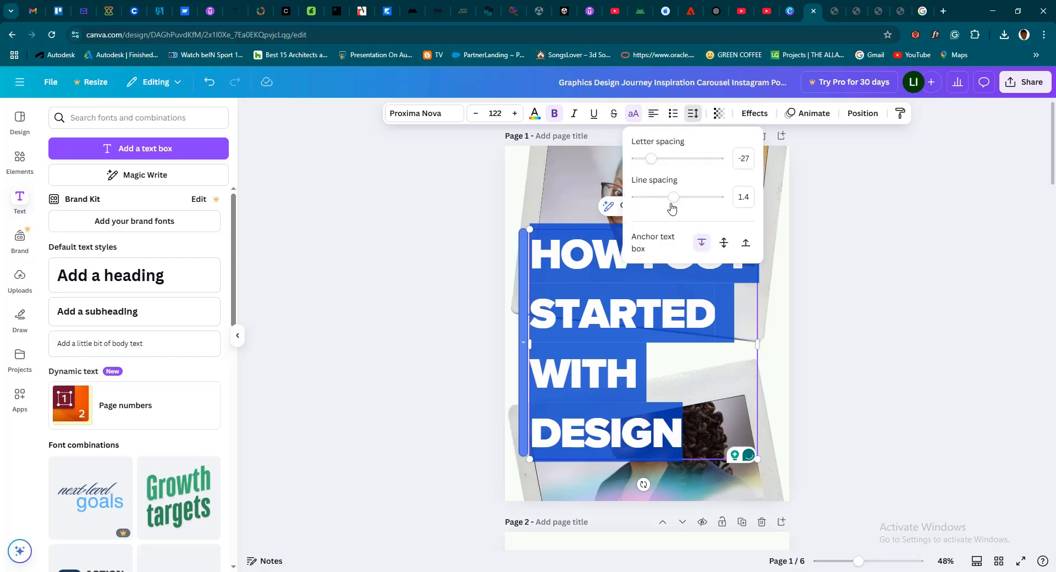
pyautogui.moveTo(667, 199)
pyautogui.mouseDown()
pyautogui.moveTo(653, 198)
pyautogui.moveTo(663, 200)
pyautogui.mouseUp()
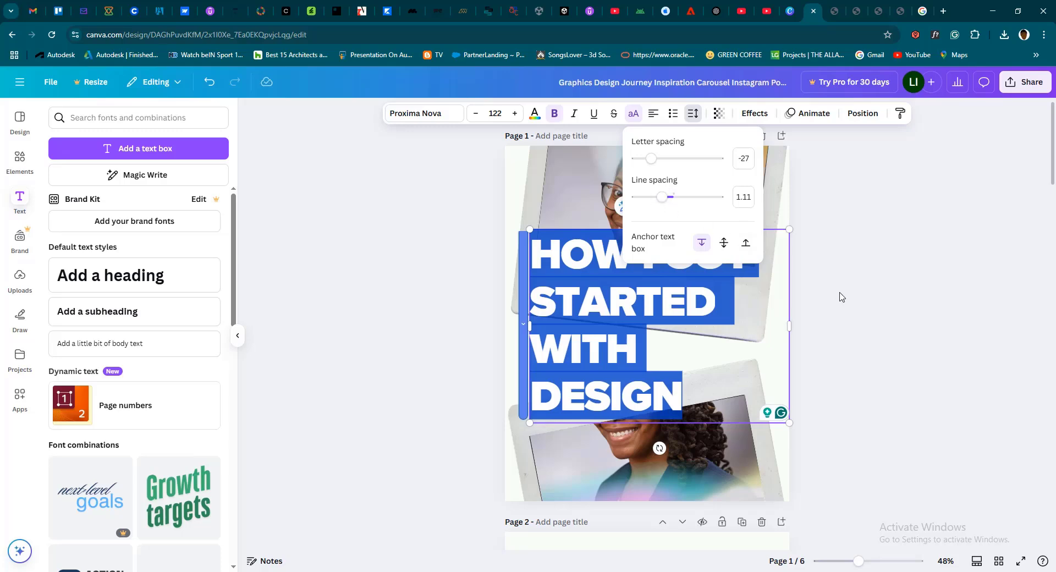
pyautogui.click(856, 300)
pyautogui.click(908, 329)
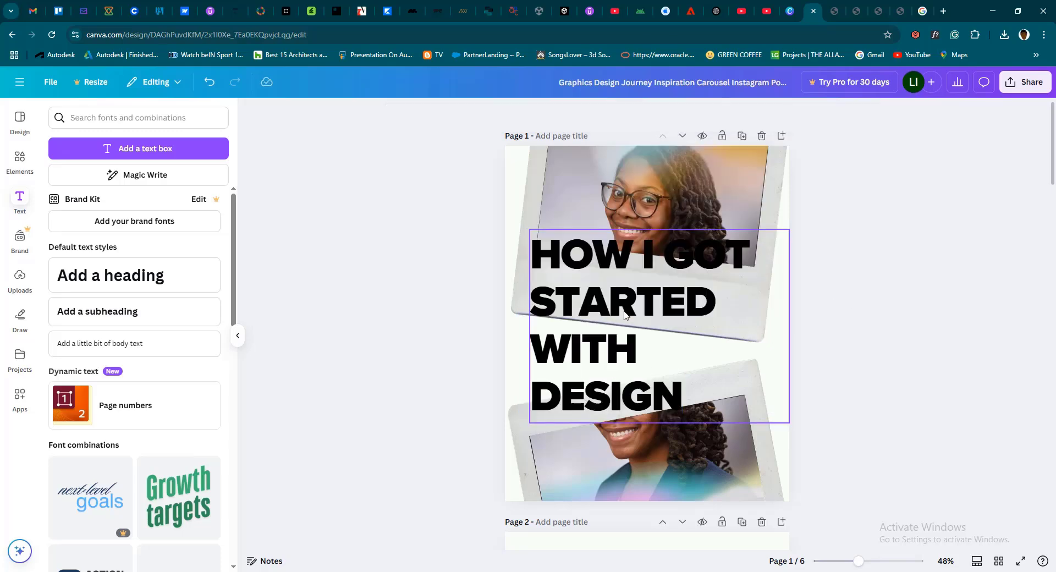
pyautogui.moveTo(625, 312); pyautogui.dragTo(625, 337)
# Color the title's first line, "HOW I GOT", with the document's purple and shift the title up and toward the page's left edge
pyautogui.doubleClick(572, 284)
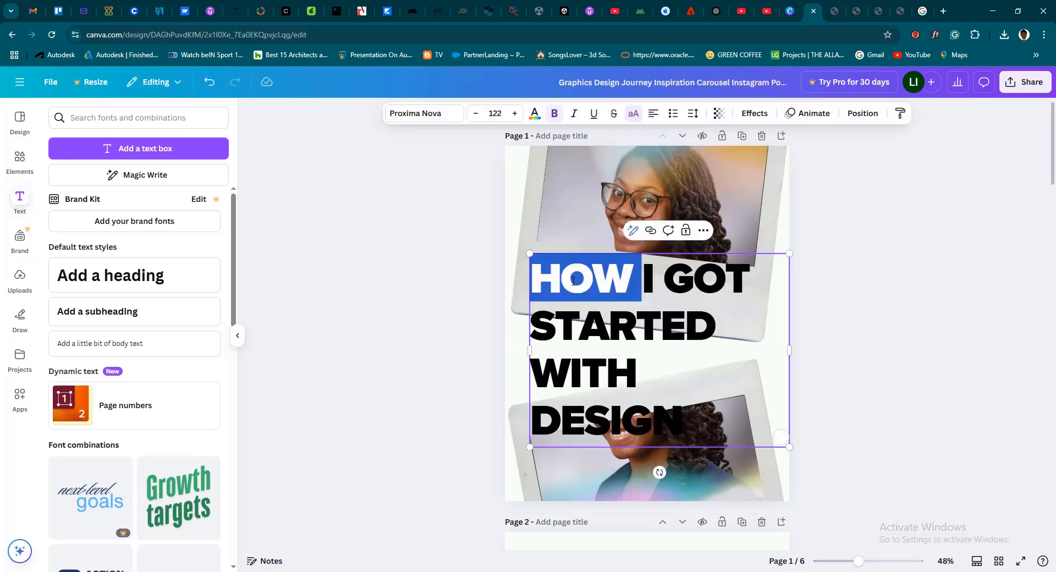
pyautogui.click(532, 277)
pyautogui.moveTo(532, 277); pyautogui.dragTo(749, 279)
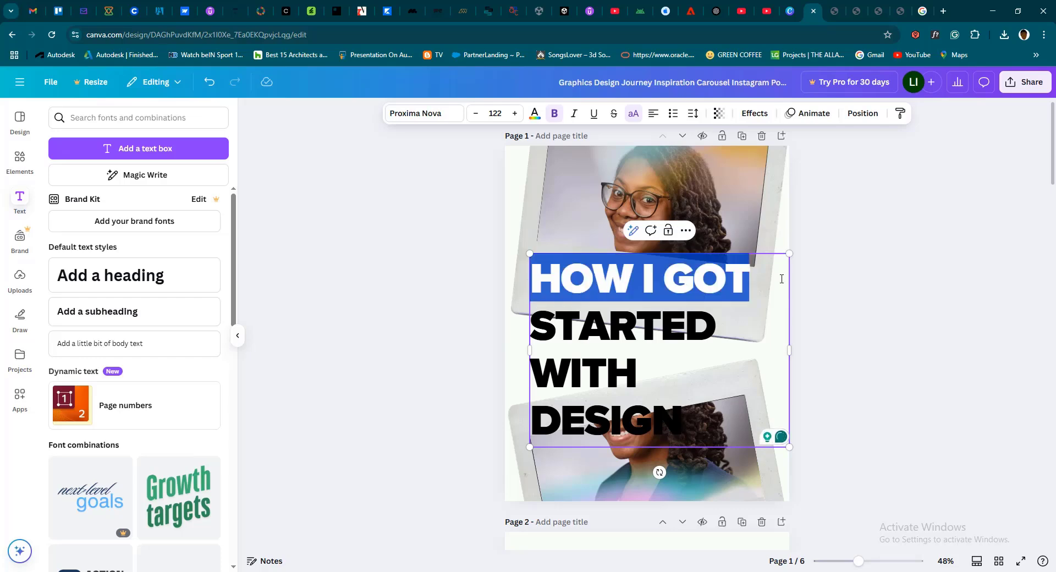
pyautogui.click(541, 120)
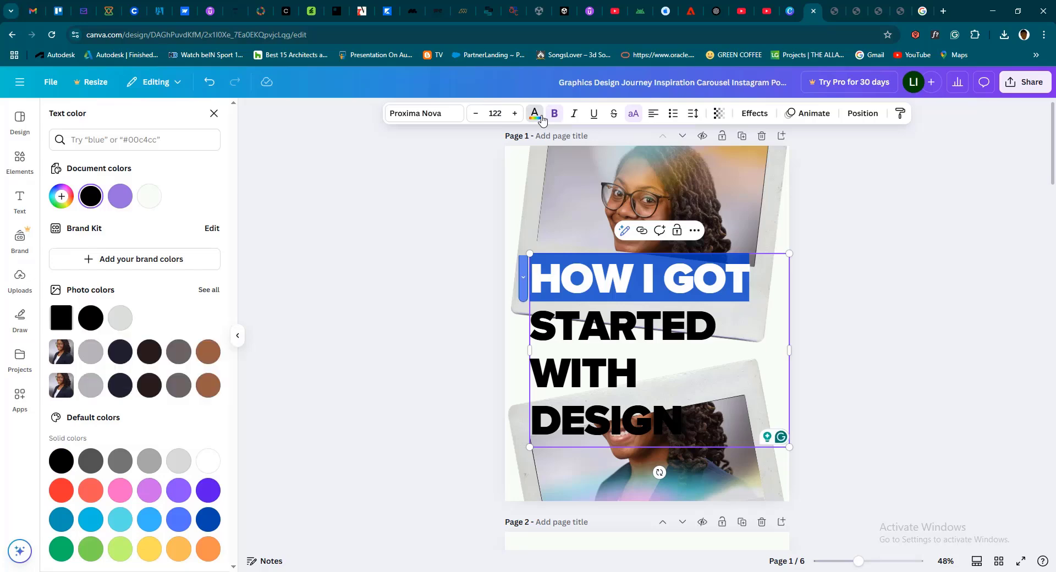
pyautogui.click(127, 196)
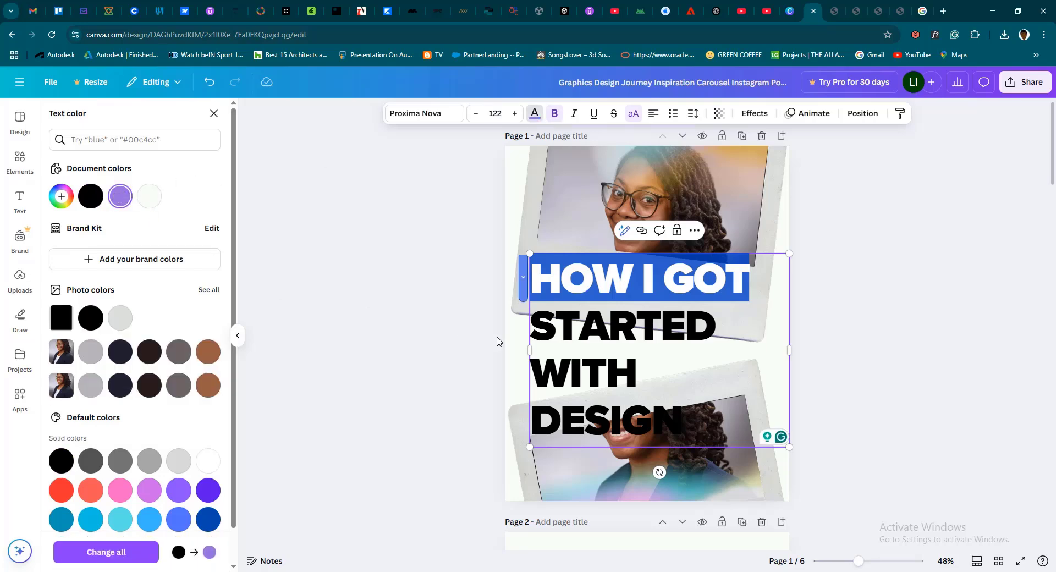
pyautogui.click(556, 334)
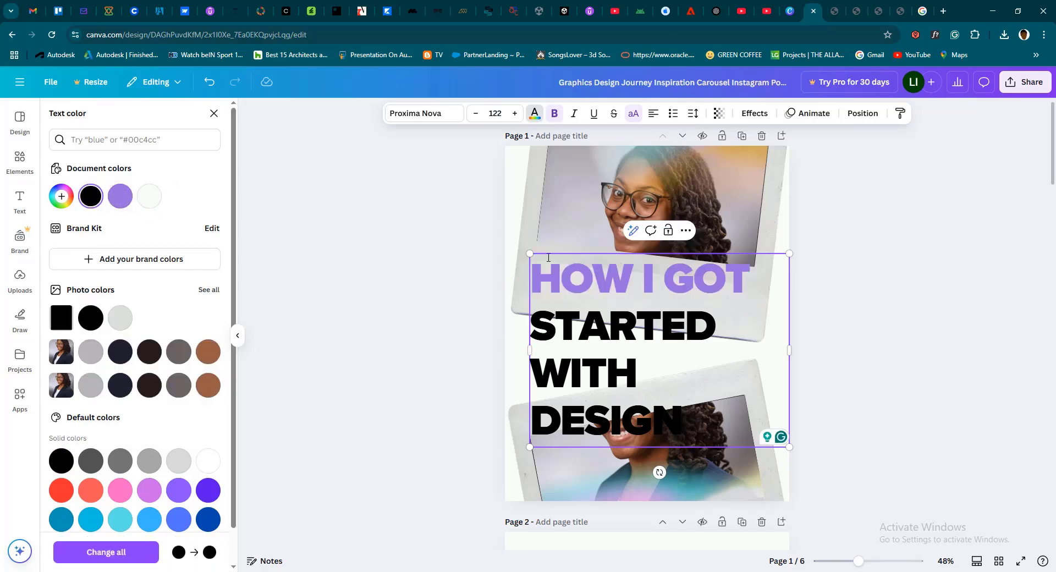
pyautogui.click(587, 288)
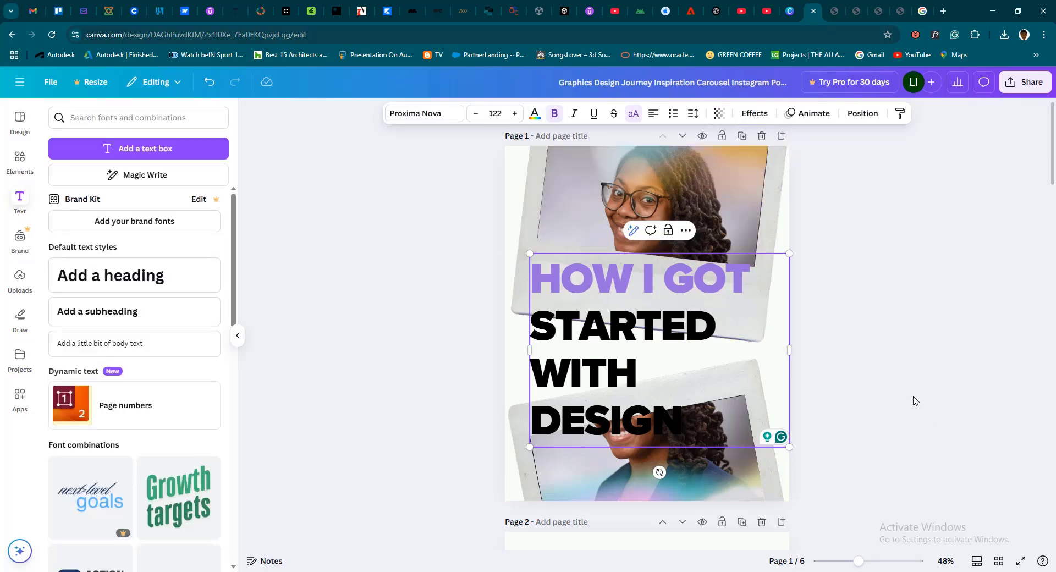
pyautogui.moveTo(618, 331); pyautogui.dragTo(608, 304)
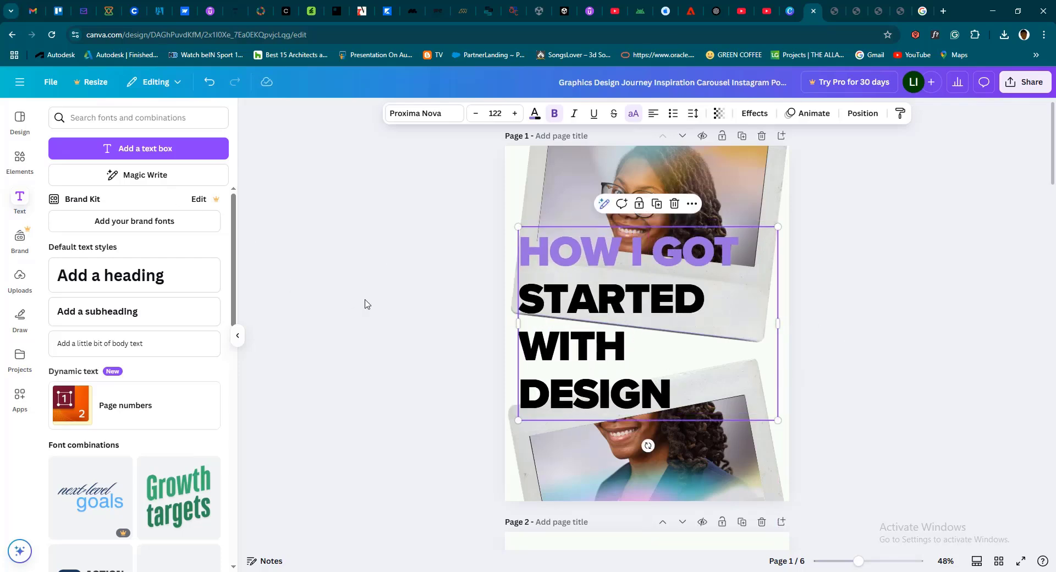
# Return to the Canva home page and open the recent design "The PODs Initiative"
pyautogui.scroll(-4, 386, 308)
pyautogui.scroll(-3, 386, 308)
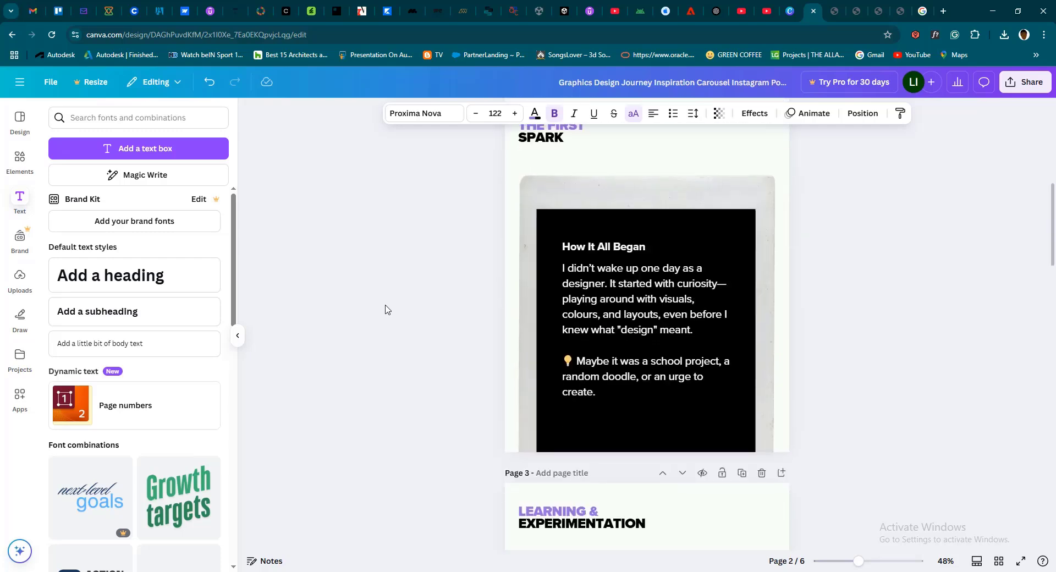
pyautogui.scroll(1, 386, 308)
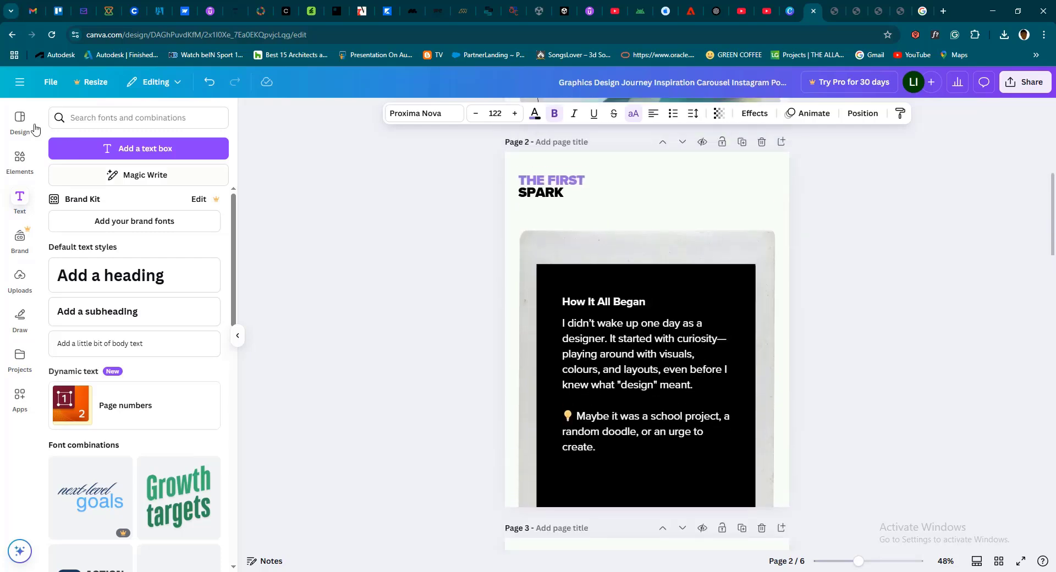
pyautogui.click(20, 83)
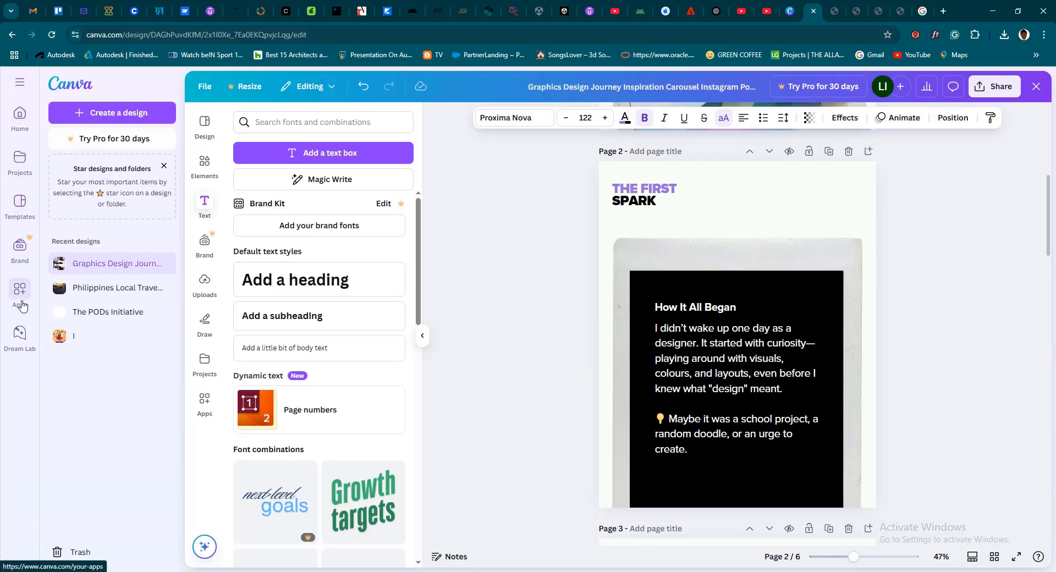
pyautogui.click(18, 121)
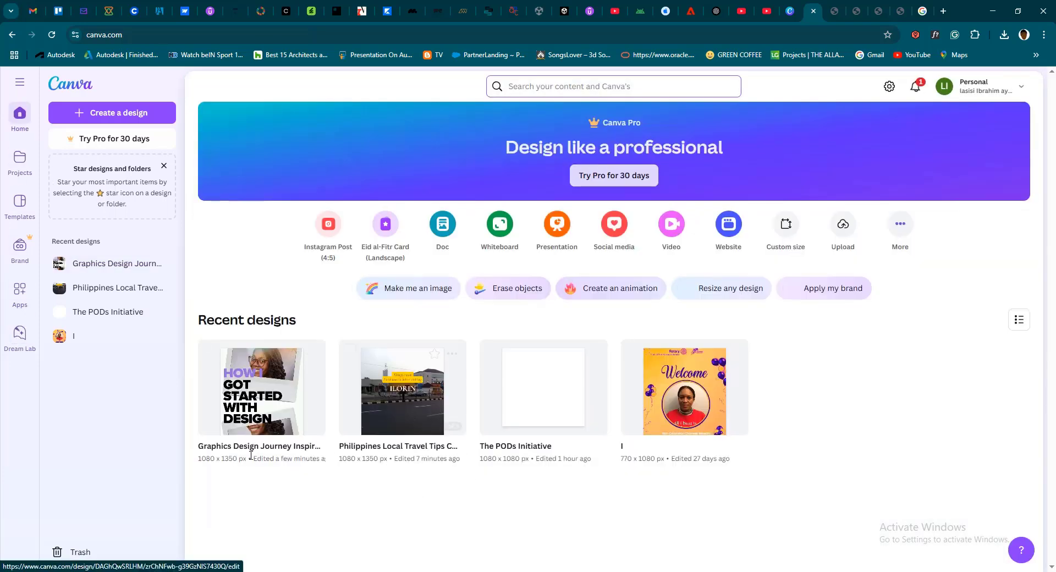
pyautogui.click(530, 410)
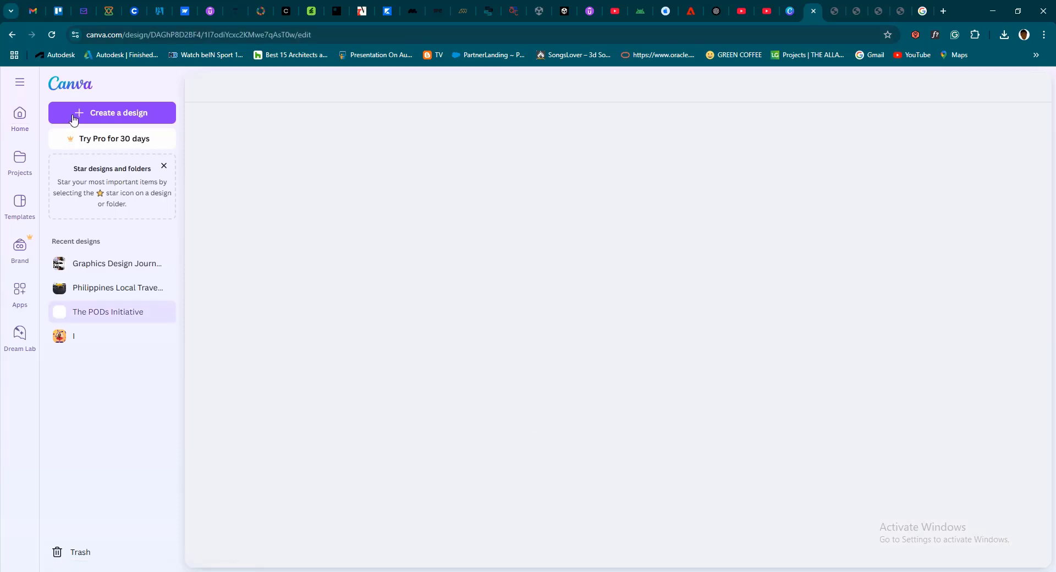
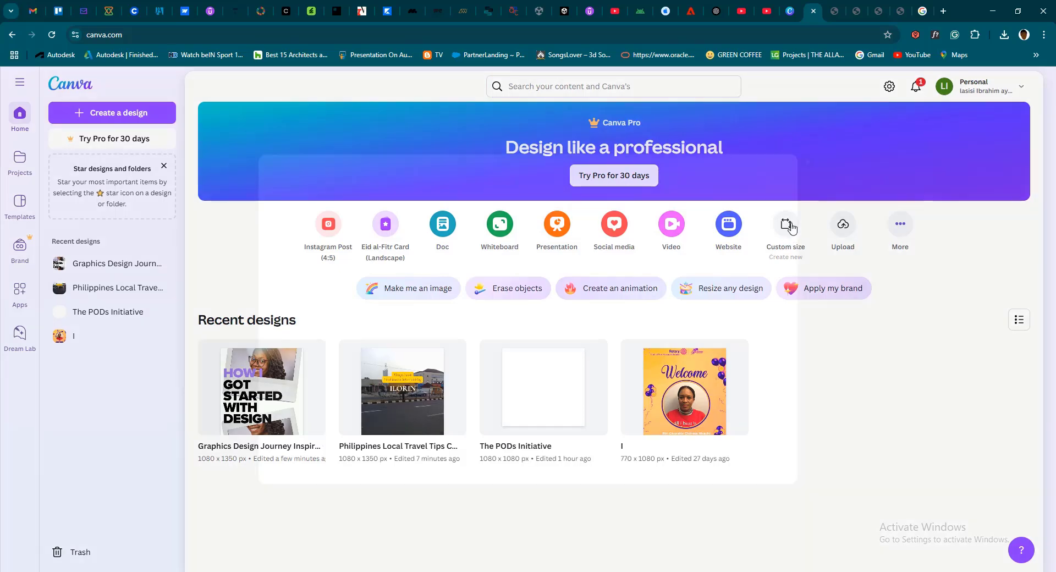
# Start a custom-size design from the home page and look through the available measurement units, keeping px
pyautogui.click(790, 228)
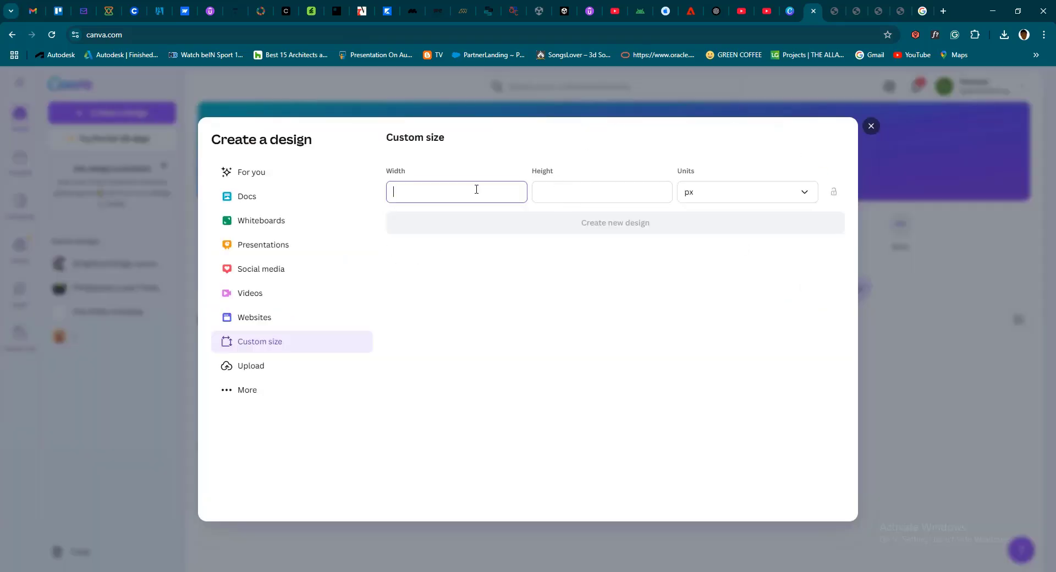
pyautogui.click(538, 193)
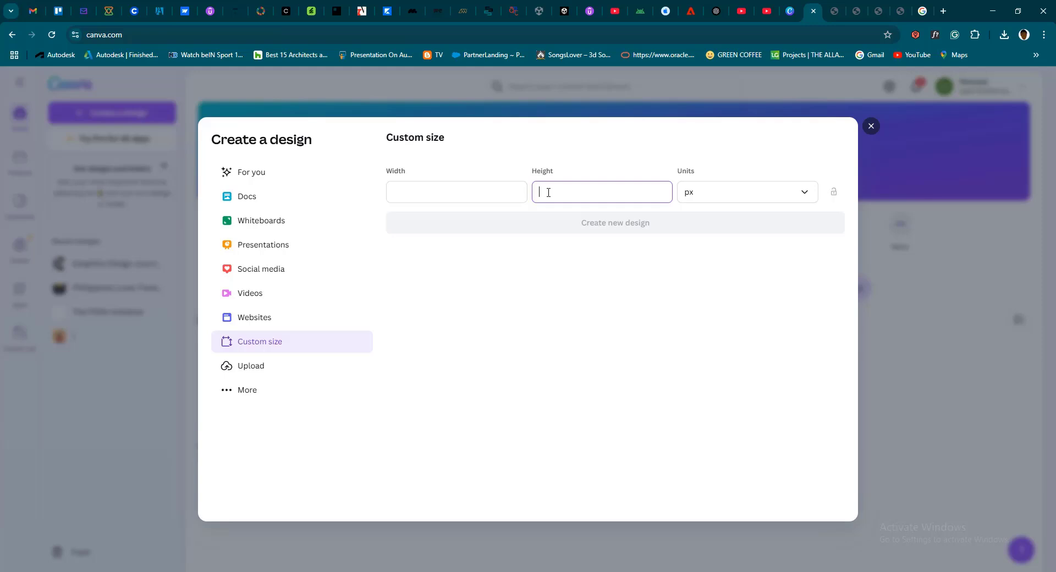
pyautogui.click(756, 193)
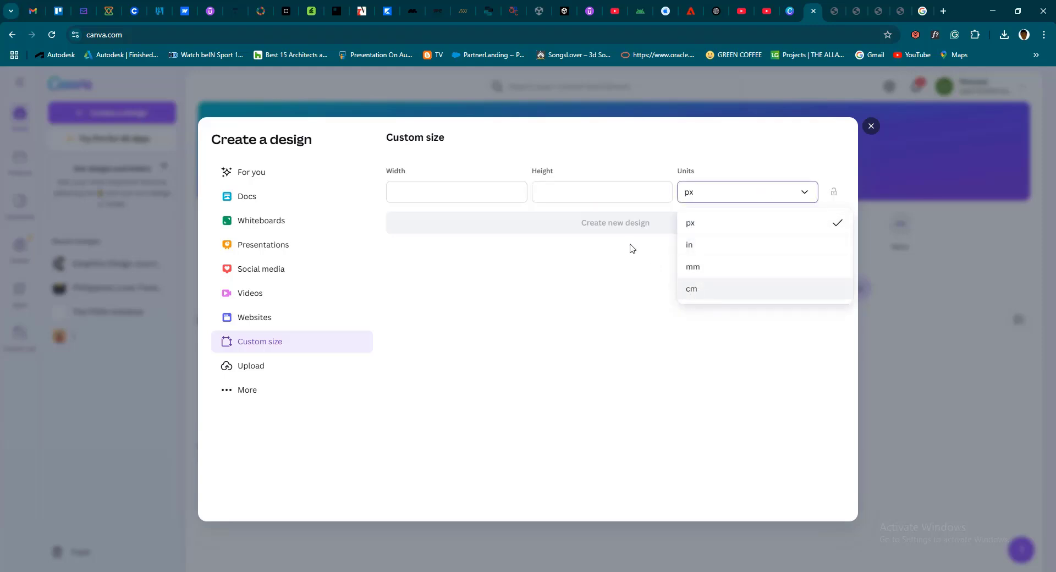
pyautogui.click(483, 190)
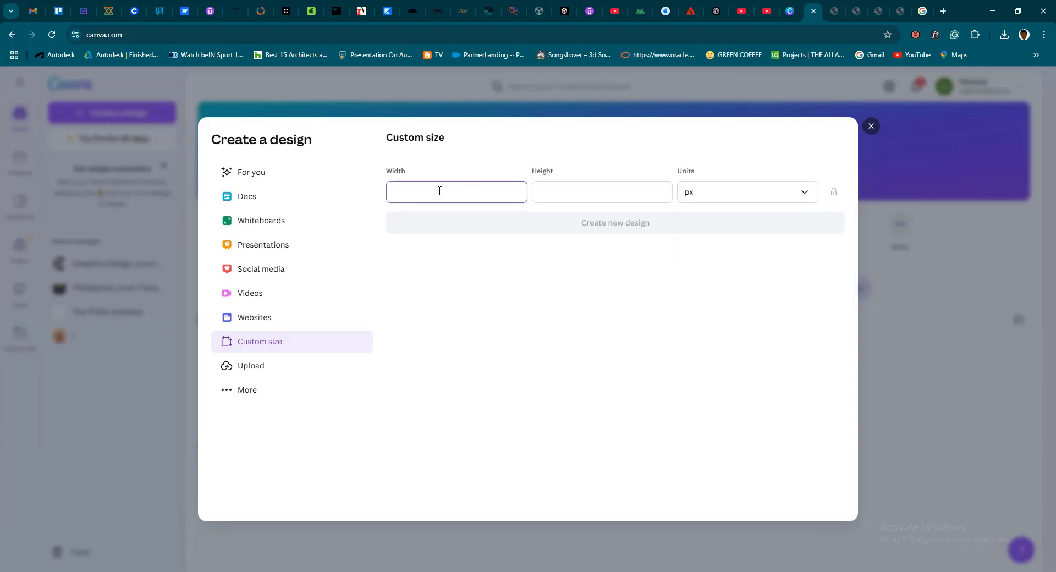
# Search Google for "business card size" in a new browser tab
pyautogui.click(944, 13)
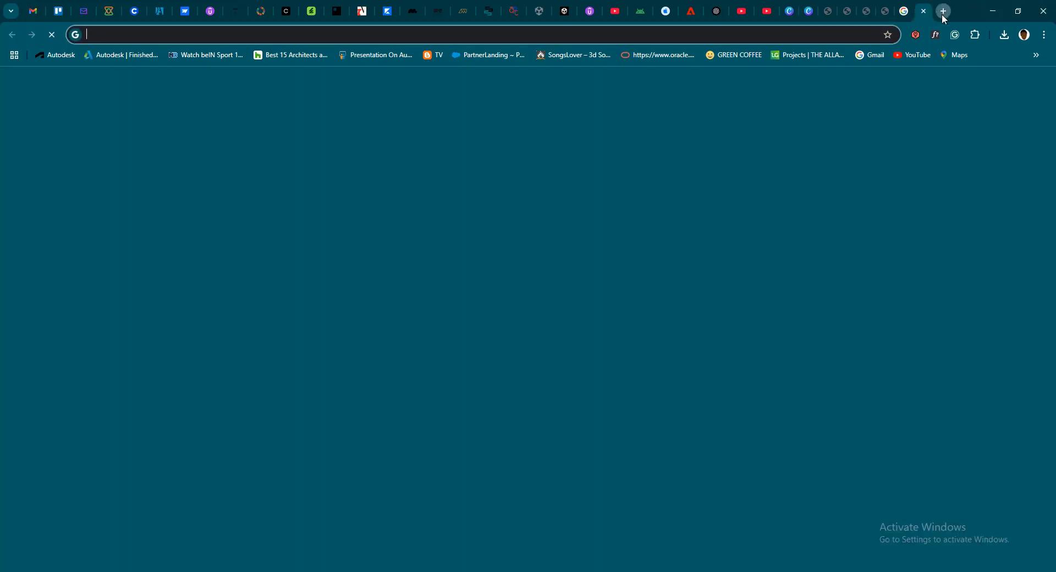
pyautogui.write('bu')
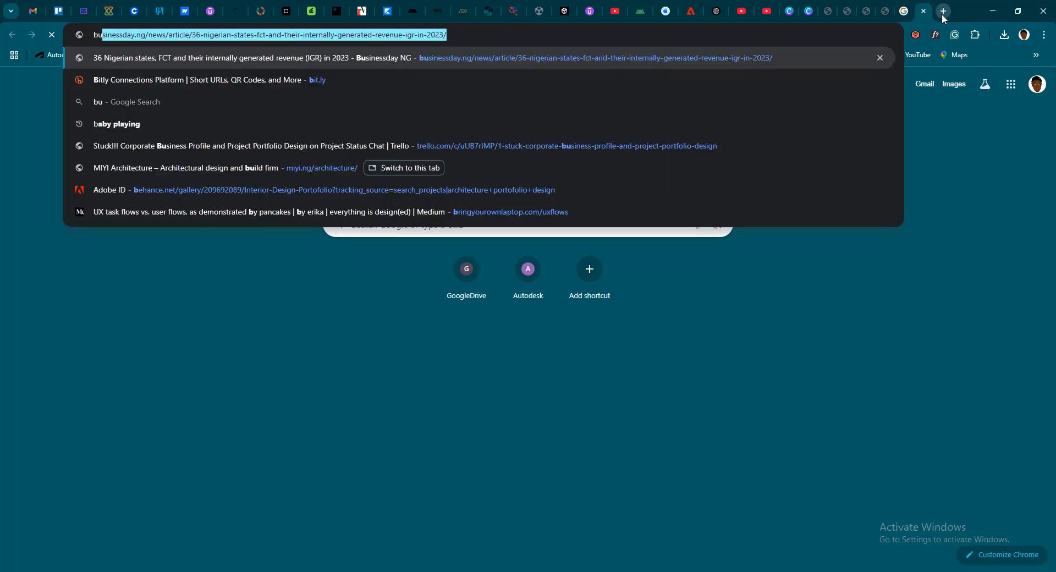
pyautogui.write('sines c')
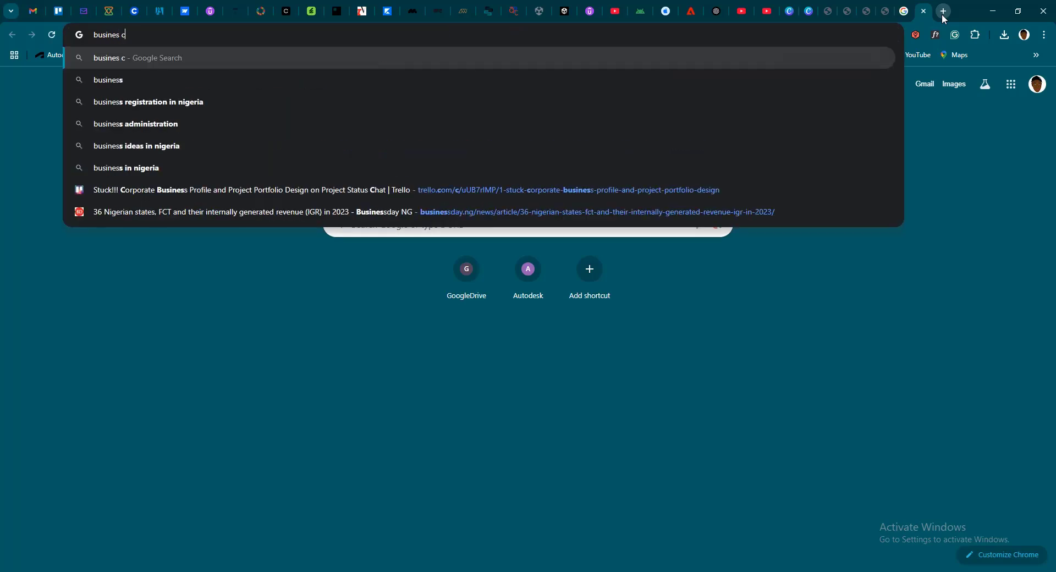
pyautogui.write('ard s')
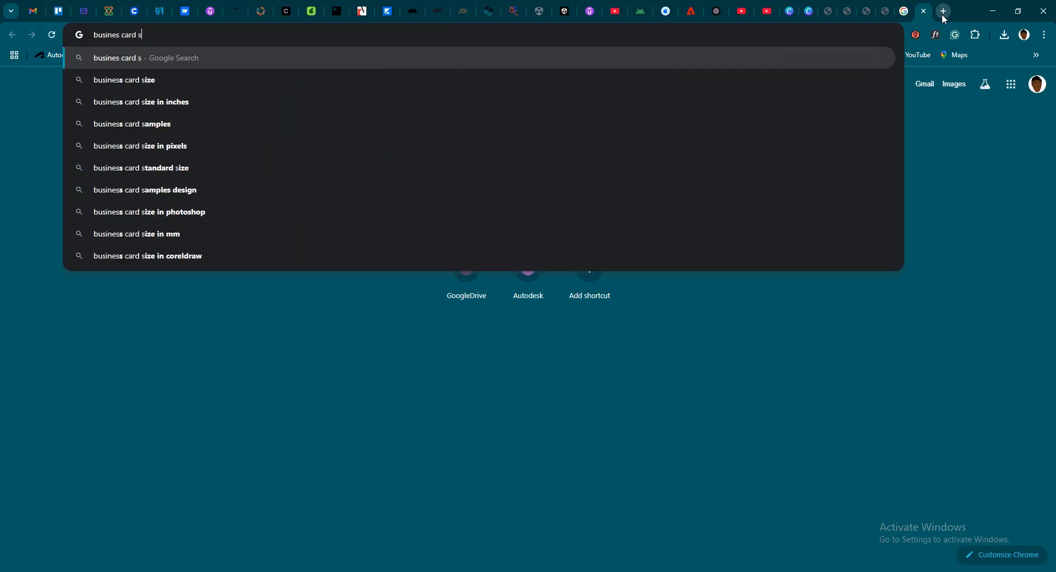
pyautogui.write('ize')
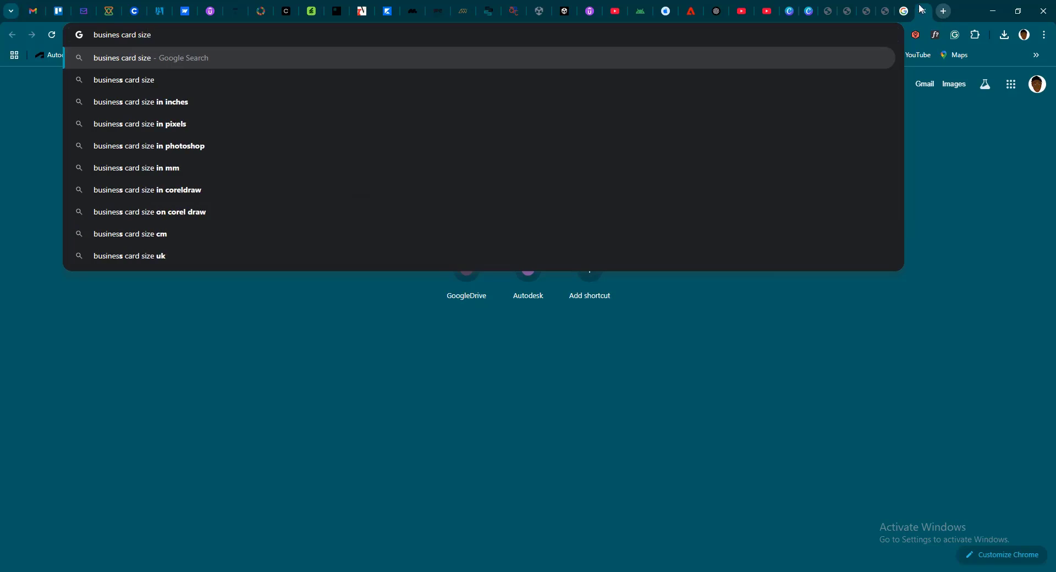
pyautogui.click(207, 81)
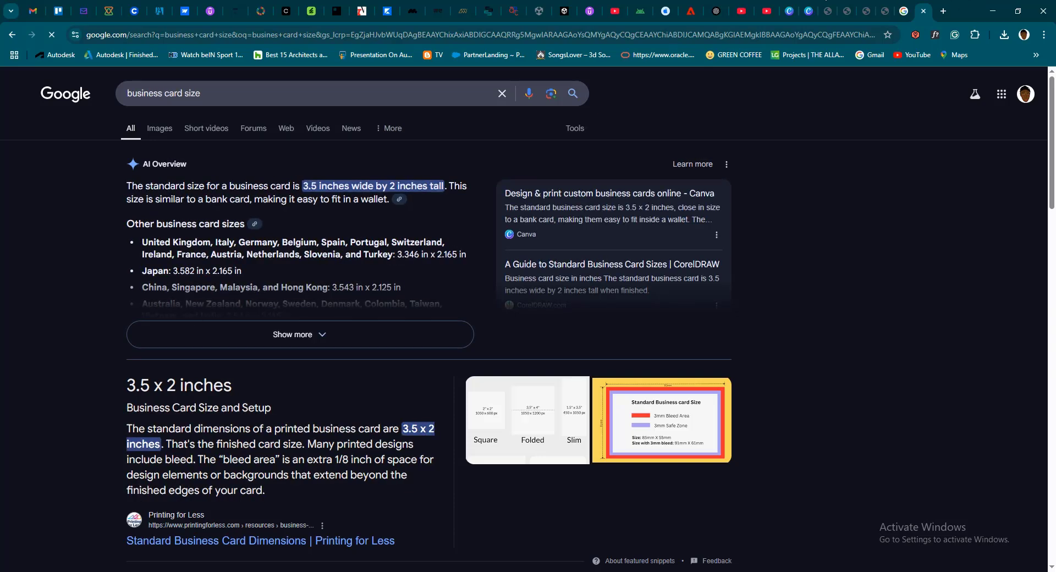
# Return to Canva's custom size form and review the unit options again, leaving px selected
pyautogui.click(809, 12)
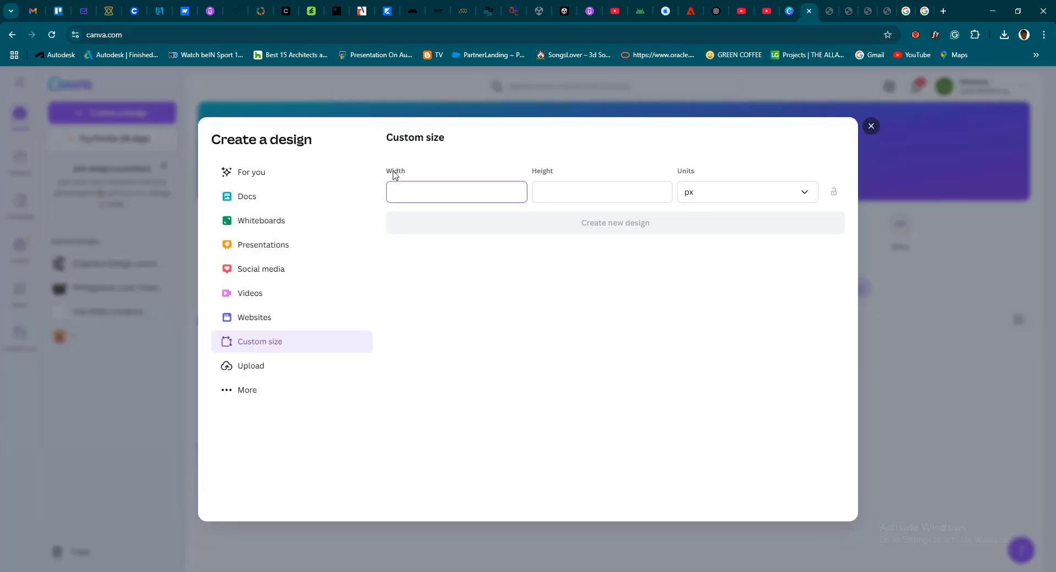
pyautogui.click(737, 201)
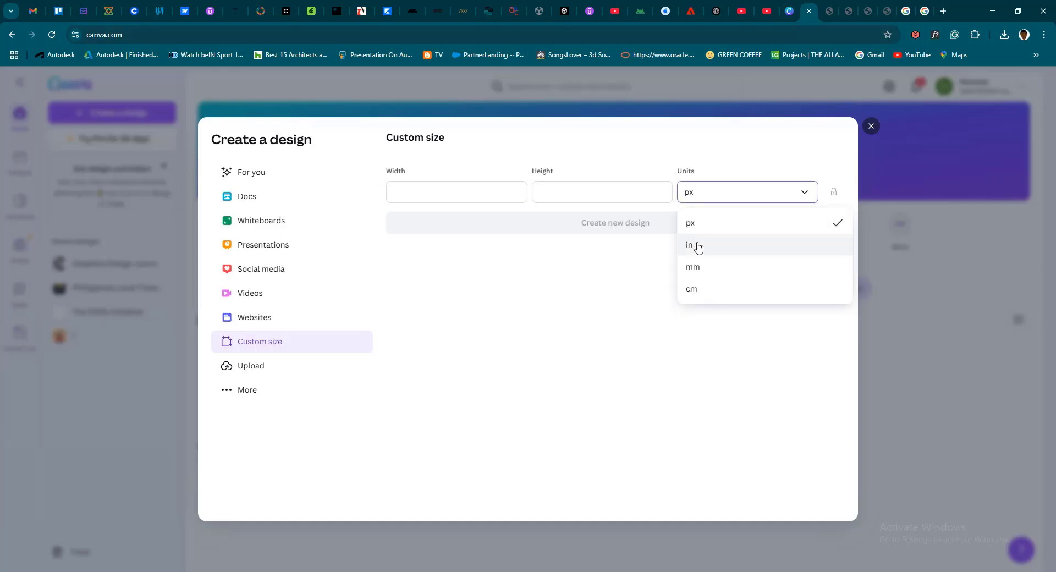
pyautogui.click(448, 190)
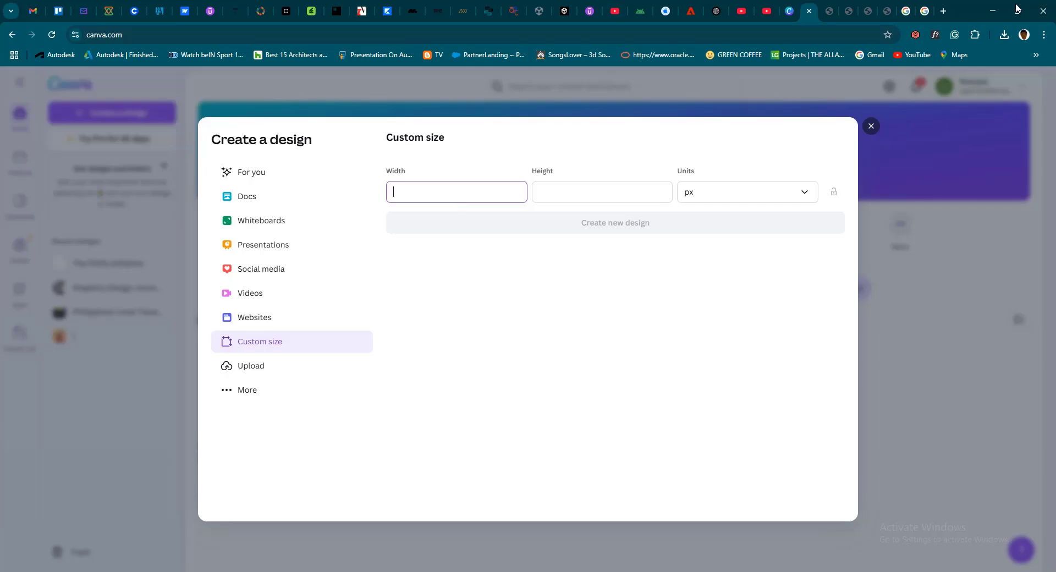
# Search Google for "social sizes" in another new browser tab
pyautogui.click(943, 11)
pyautogui.click(713, 36)
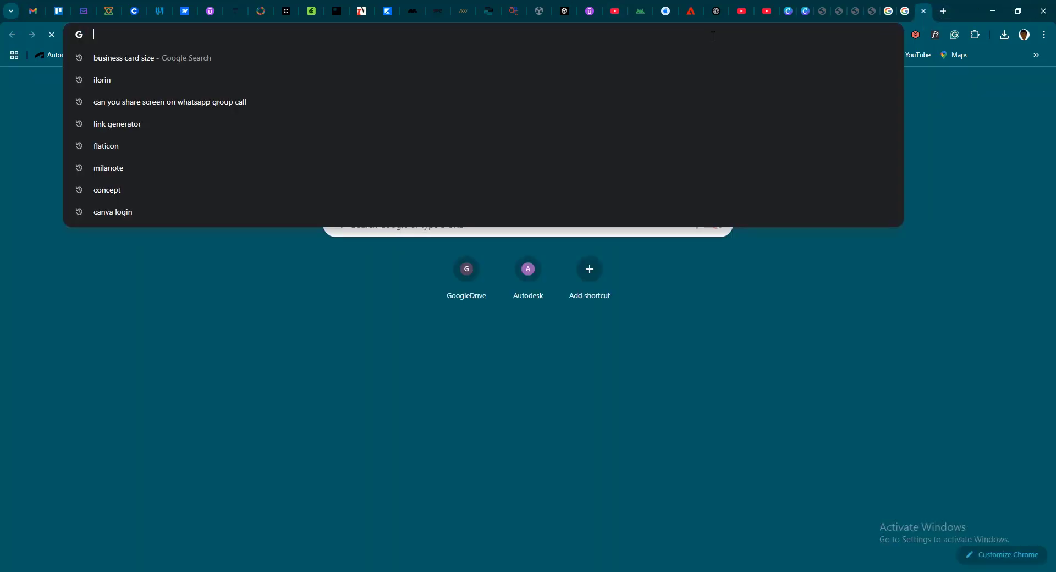
pyautogui.write('social')
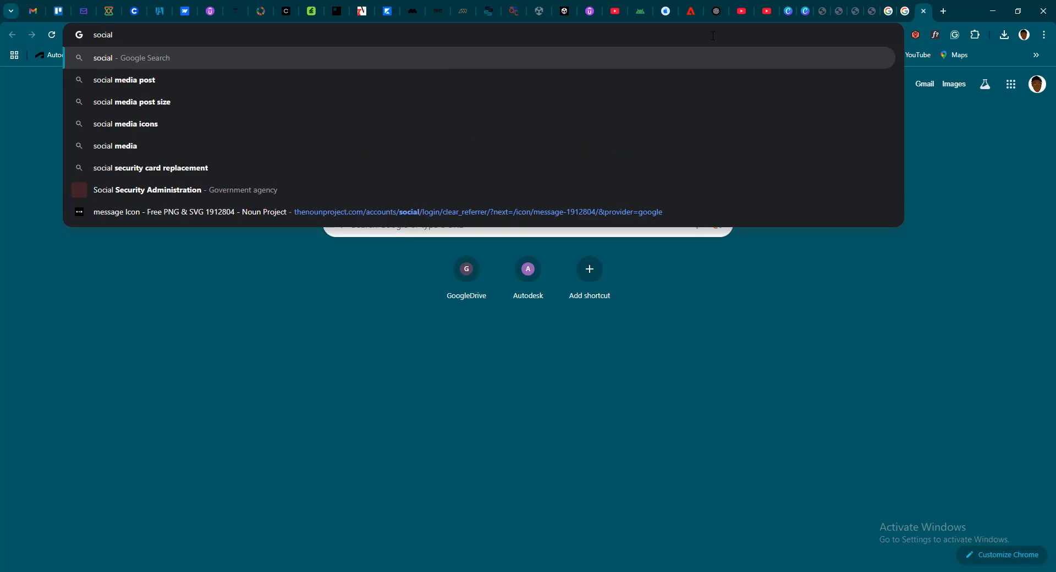
pyautogui.write(' i')
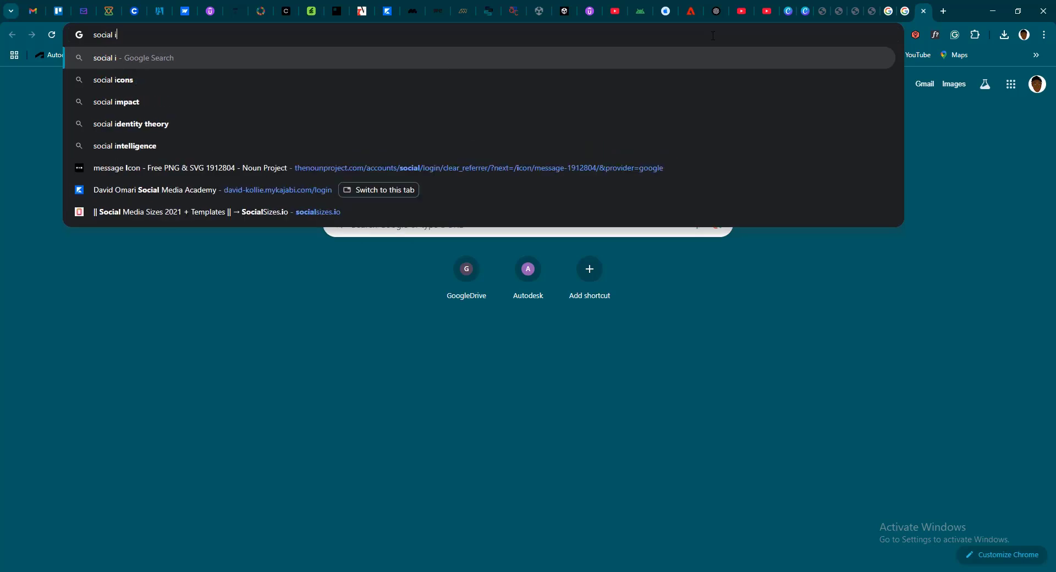
pyautogui.press('BackSpace')
pyautogui.write('sies')
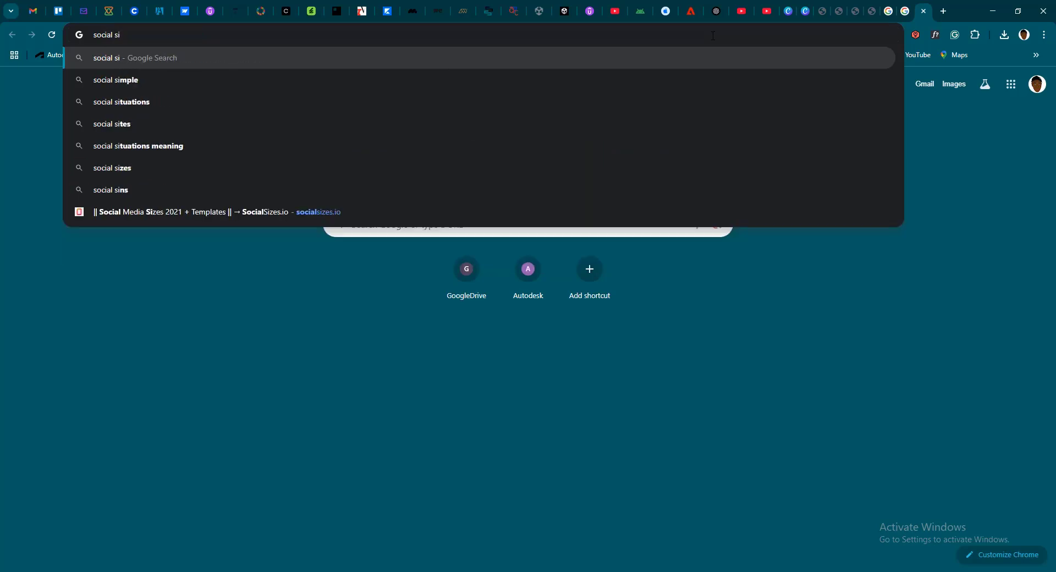
pyautogui.press('BackSpace')
pyautogui.press('BackSpace')
pyautogui.press('BackSpace')
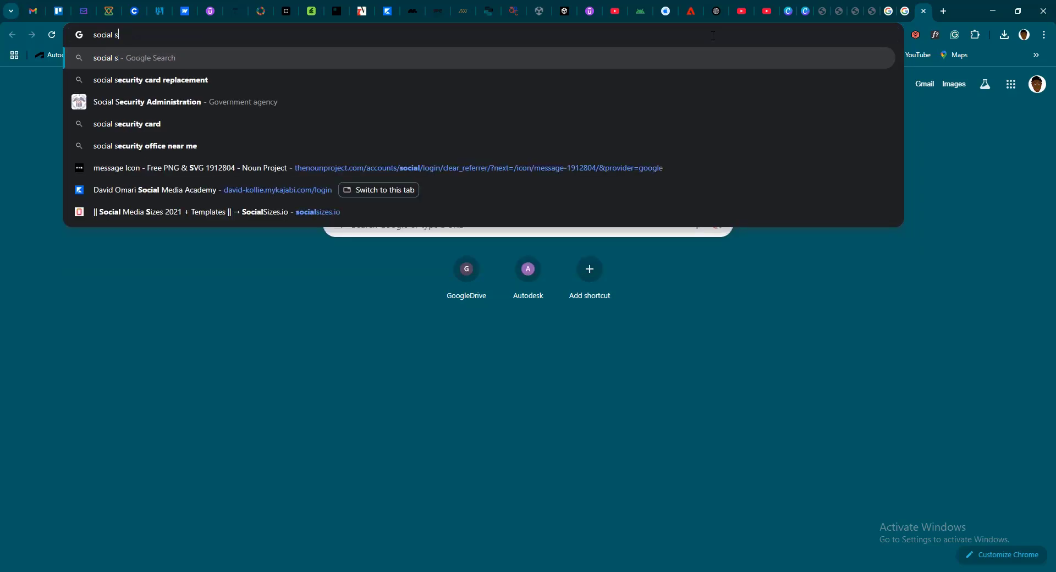
pyautogui.write('izes')
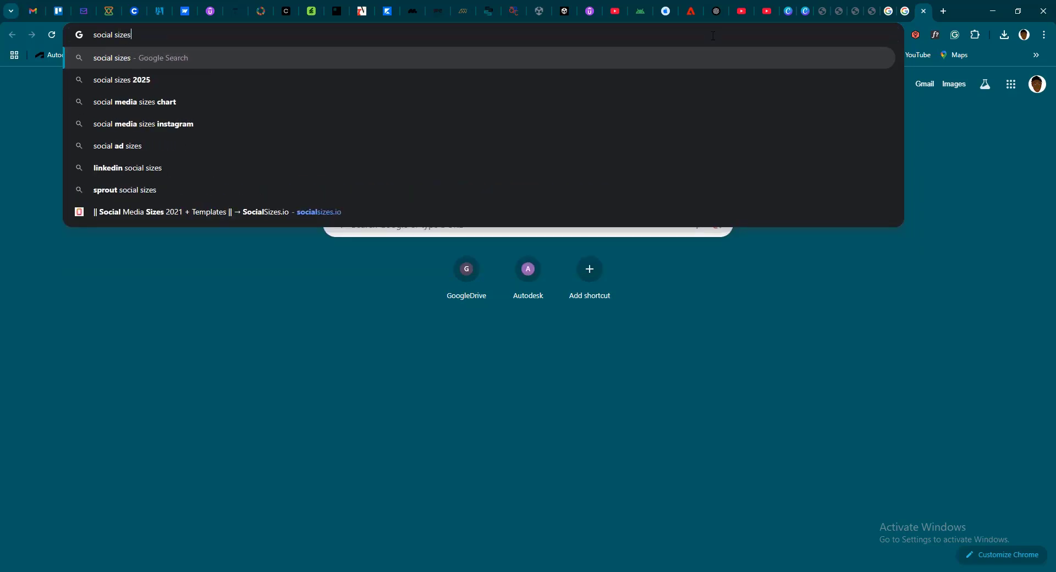
pyautogui.press('Return')
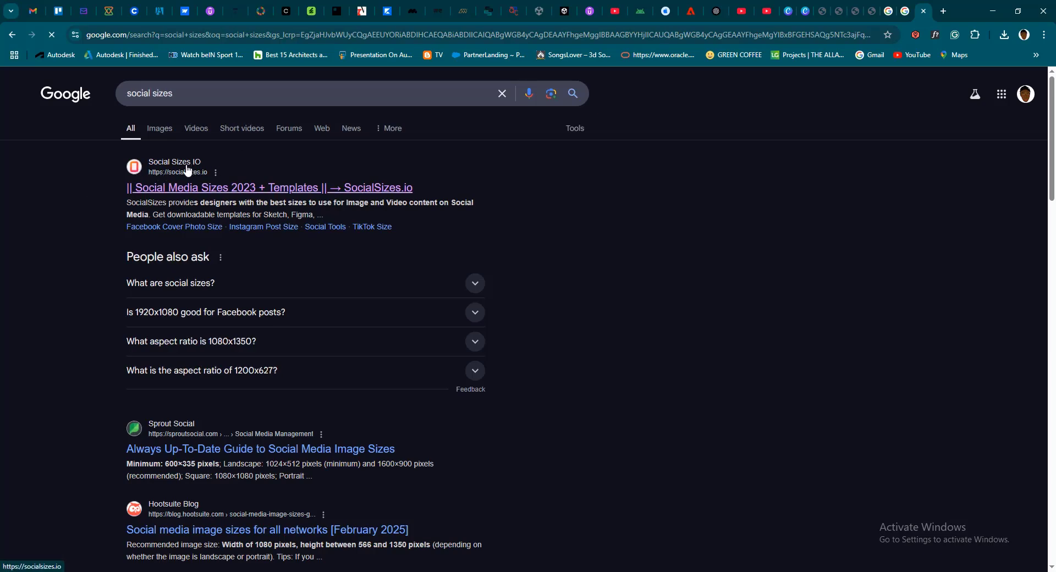
# Open the SocialSizes.io website from the results and go to its Instagram sizes
pyautogui.click(205, 195)
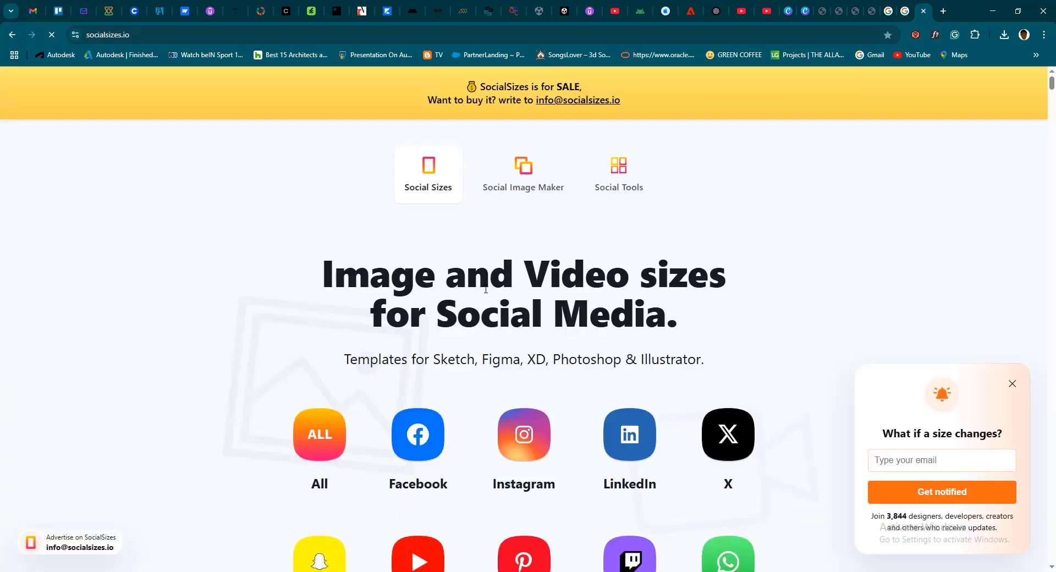
pyautogui.scroll(-3, 385, 250)
pyautogui.scroll(-4, 550, 247)
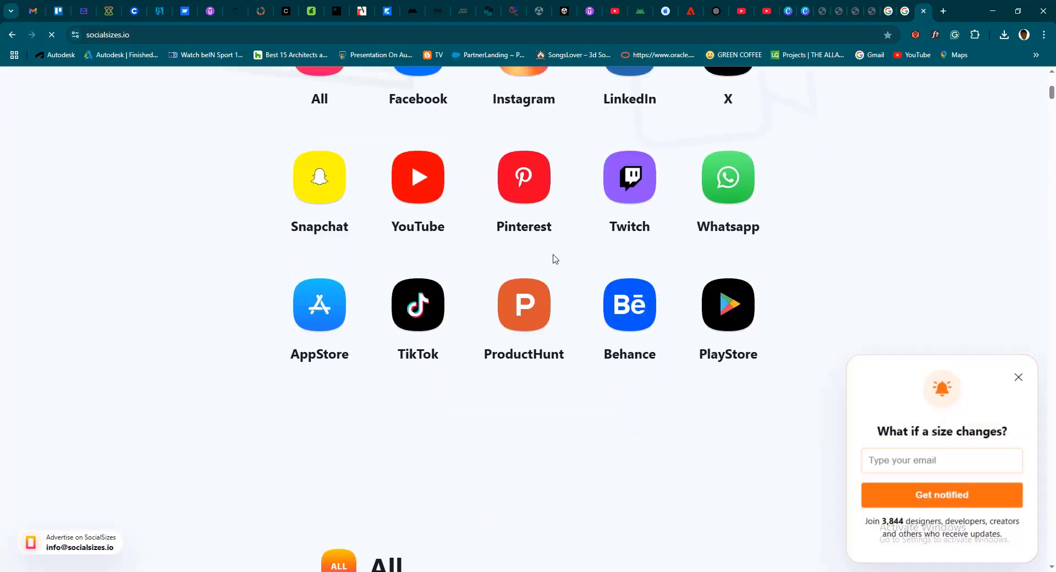
pyautogui.scroll(3, 550, 264)
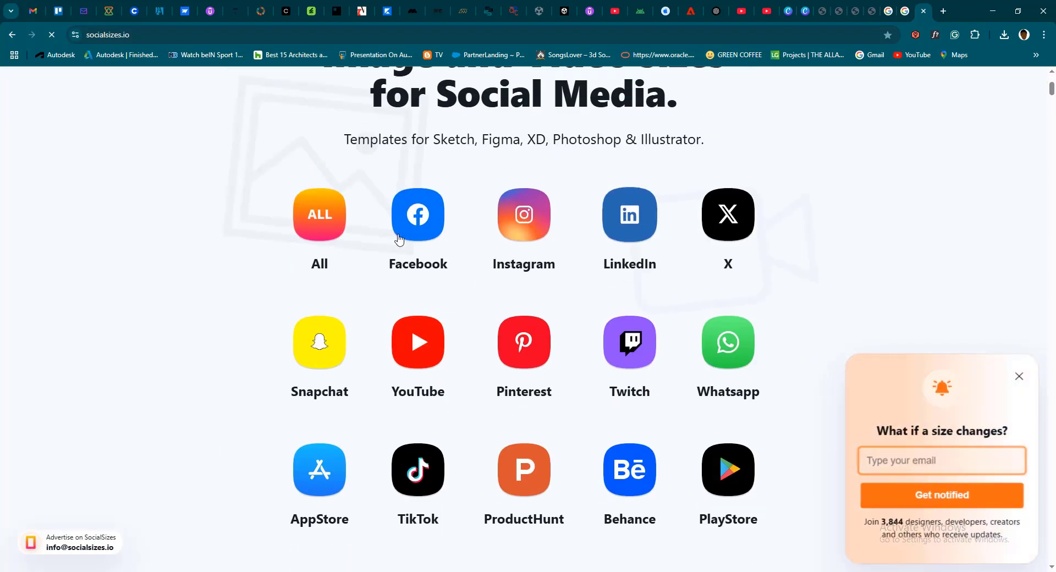
pyautogui.click(532, 229)
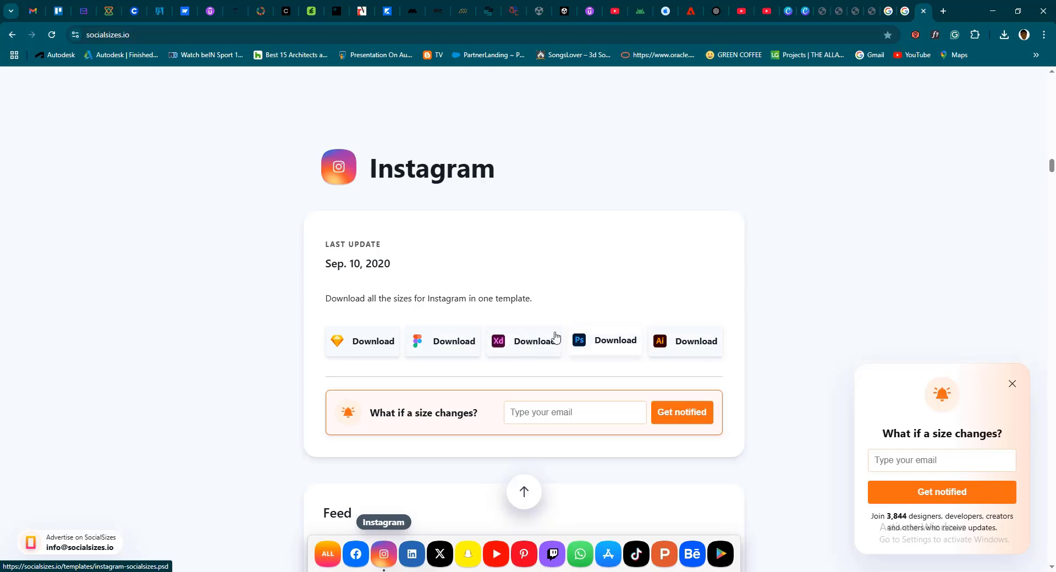
# Examine the recommended Instagram dimensions for feed posts, stories, profile pictures and reels
pyautogui.scroll(-4, 480, 306)
pyautogui.scroll(-4, 446, 333)
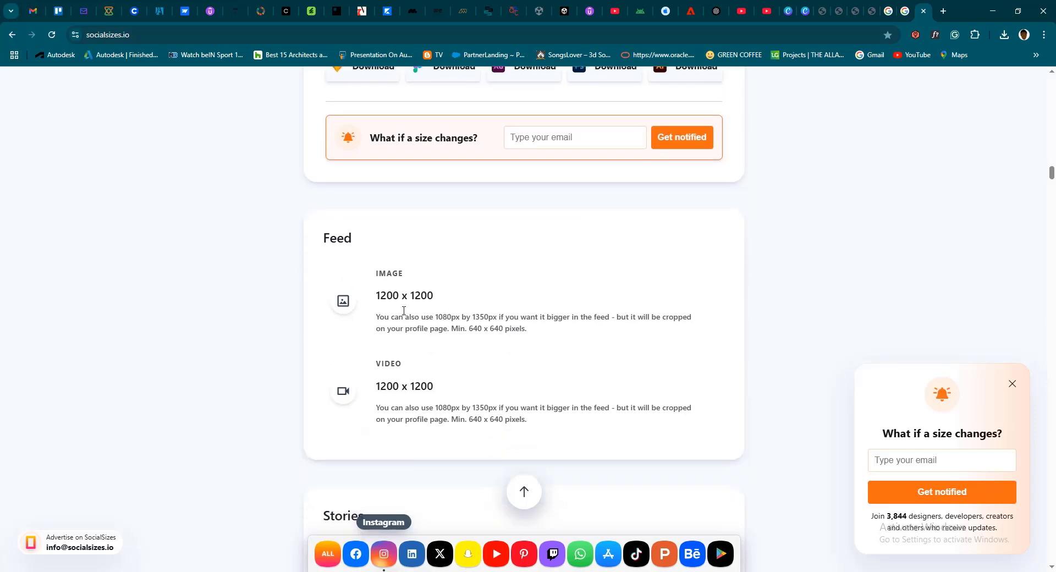
pyautogui.scroll(1, 406, 227)
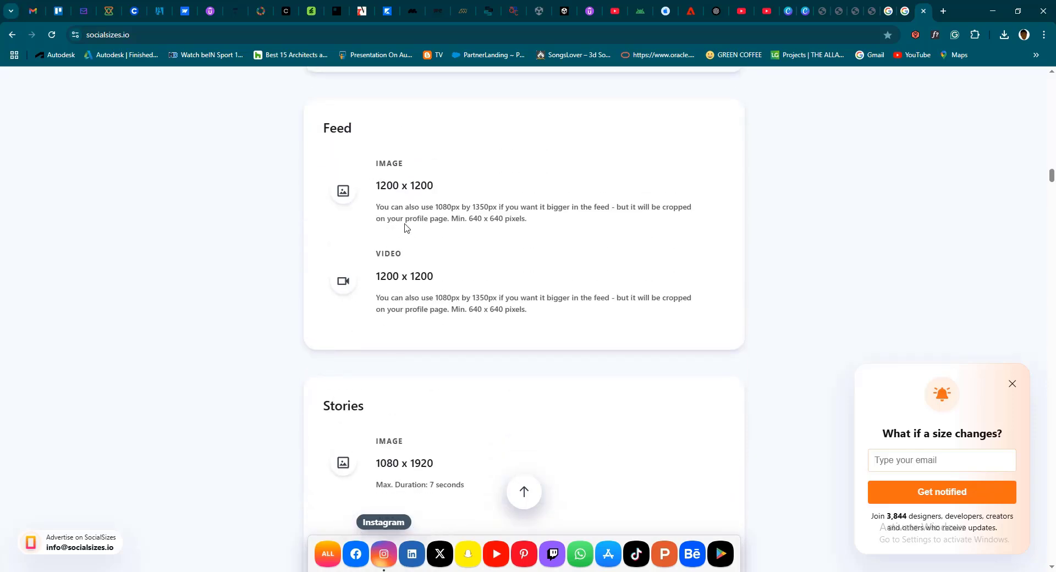
pyautogui.scroll(-2, 410, 394)
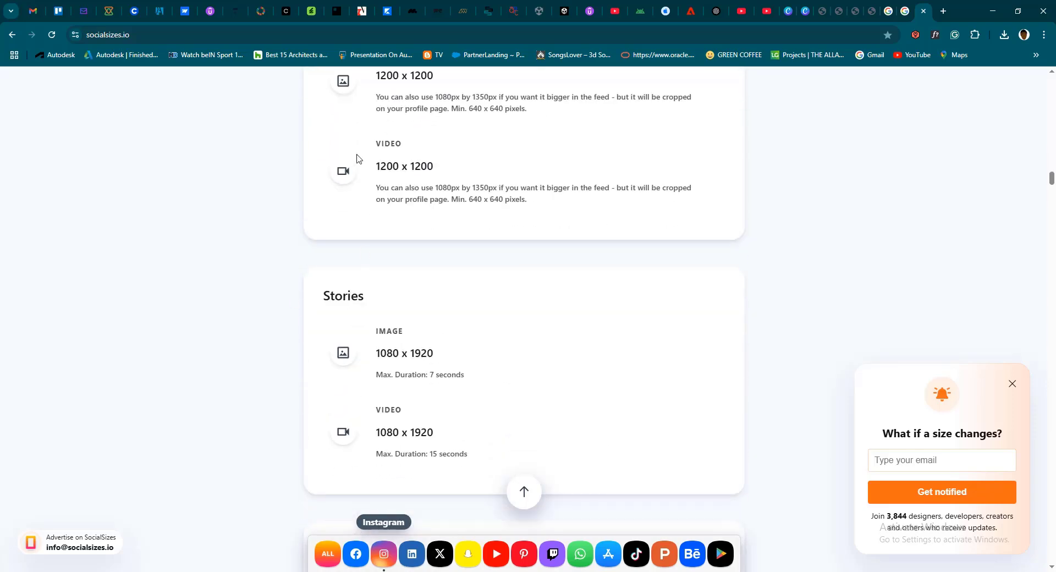
pyautogui.scroll(-3, 410, 288)
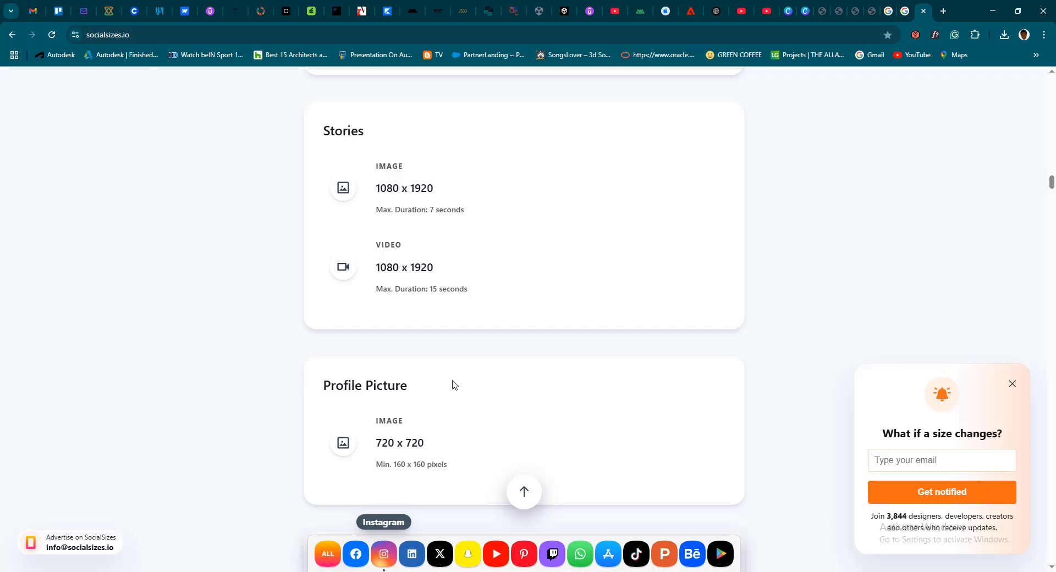
pyautogui.scroll(-4, 454, 384)
pyautogui.scroll(-2, 424, 341)
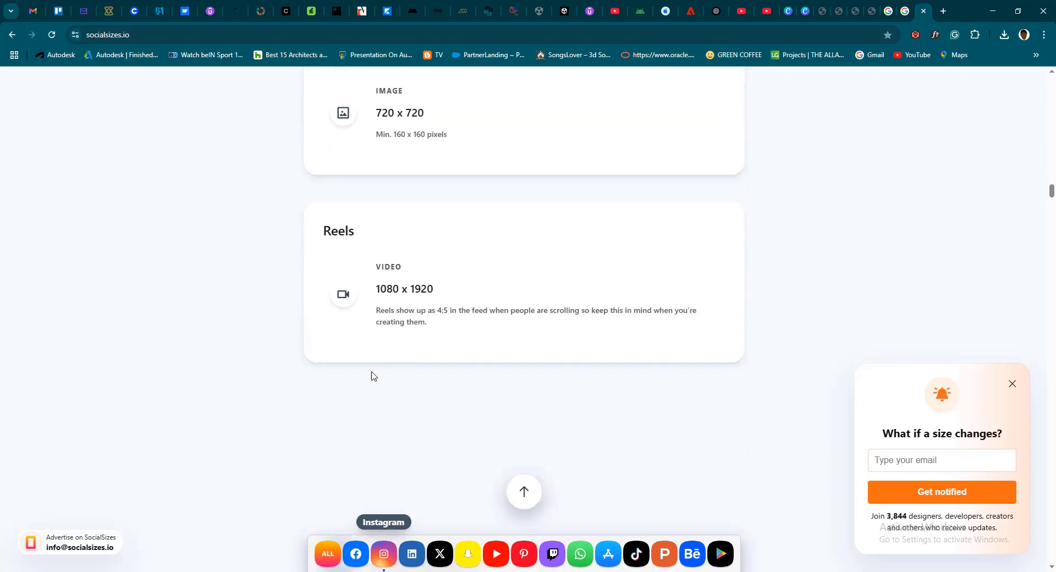
pyautogui.scroll(7, 499, 273)
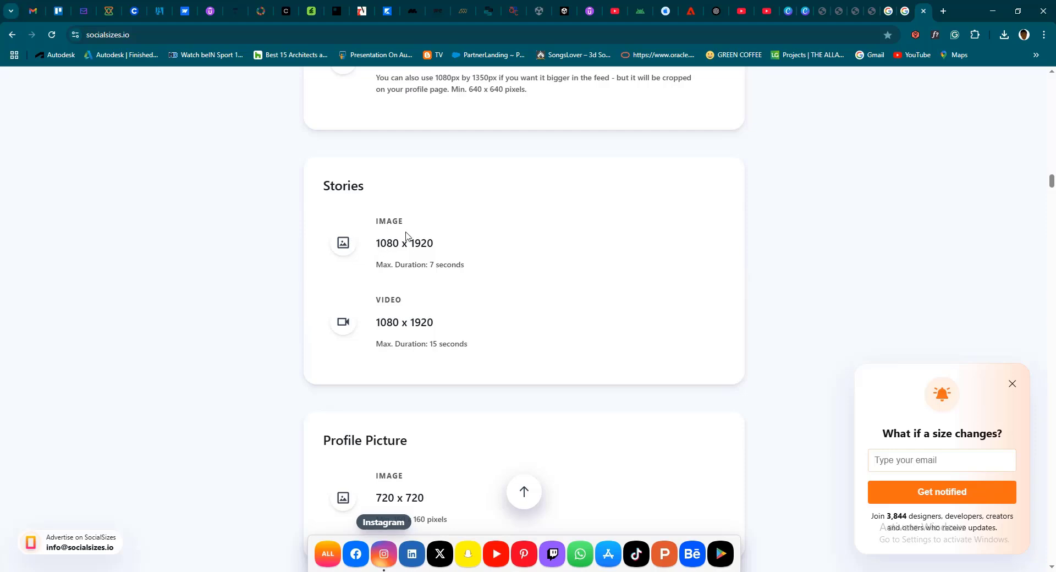
pyautogui.scroll(2, 403, 237)
pyautogui.scroll(2, 404, 269)
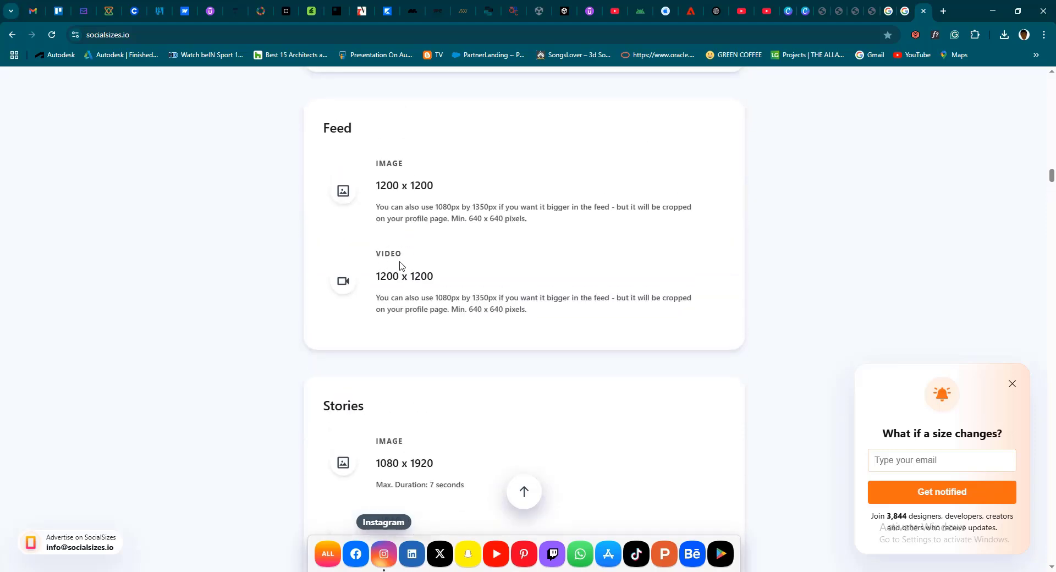
pyautogui.scroll(-3, 412, 276)
pyautogui.scroll(4, 407, 272)
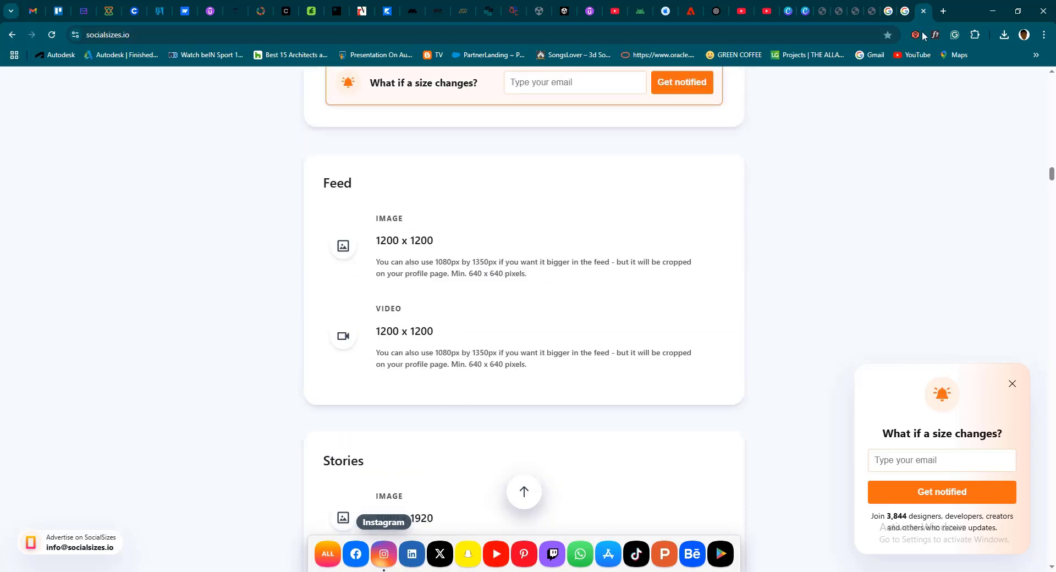
# Switch back to Canva and create a new custom design 1200 px wide and 1200 px high
pyautogui.click(803, 14)
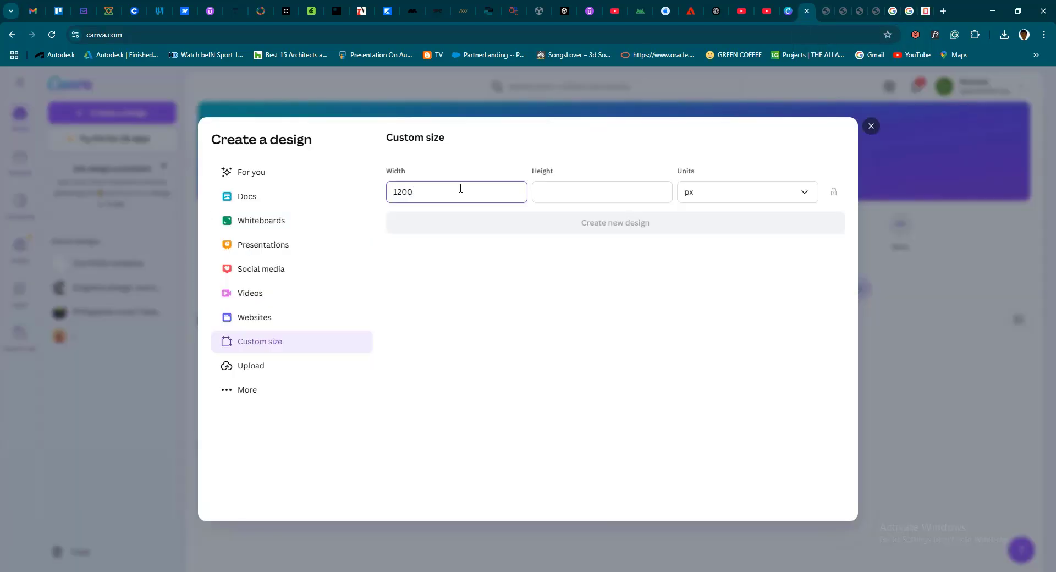
pyautogui.click(596, 191)
pyautogui.write('1200')
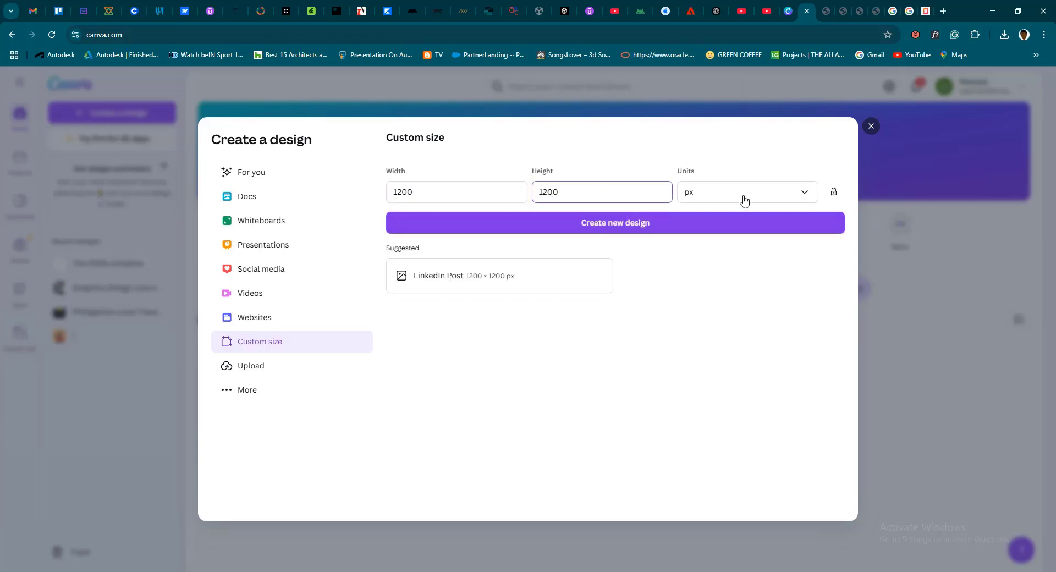
pyautogui.click(612, 223)
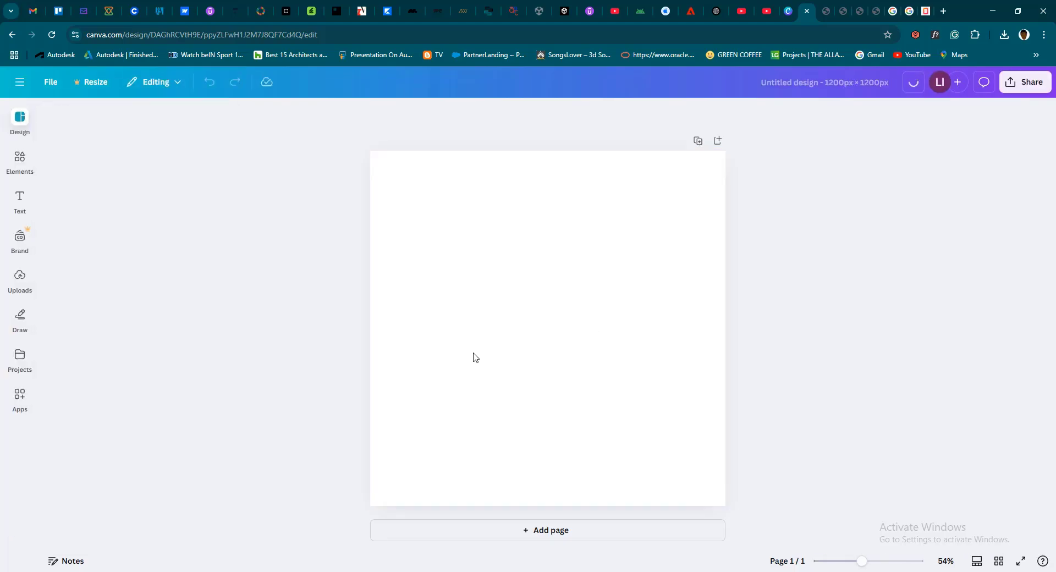
# Switch to File Explorer, browse to Unillorin Course > Class Resources > Class 1 - Presentation Deck, and open the Graphics Design - Opening Show PDF
pyautogui.click(477, 571)
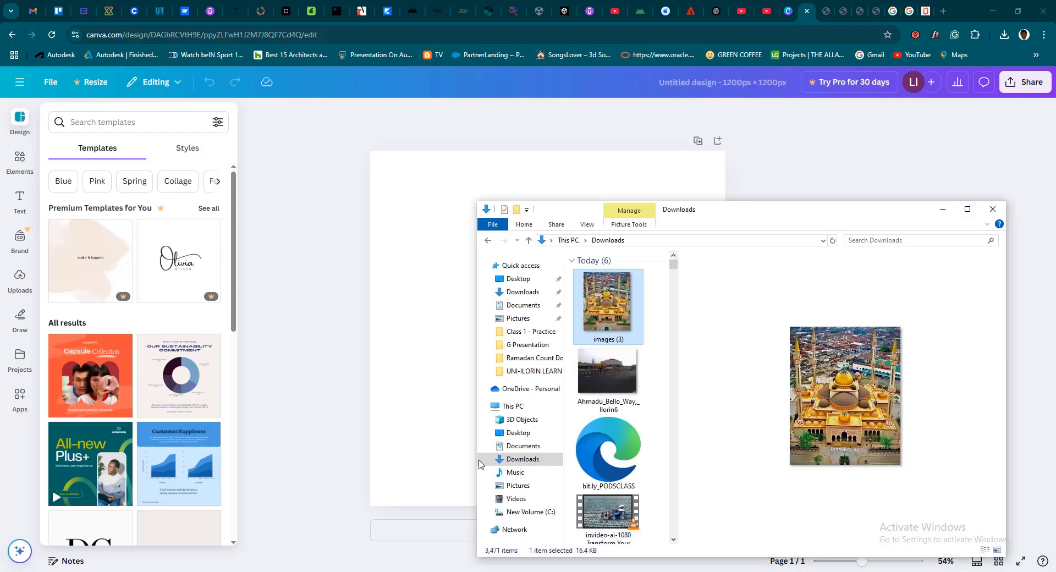
pyautogui.click(967, 209)
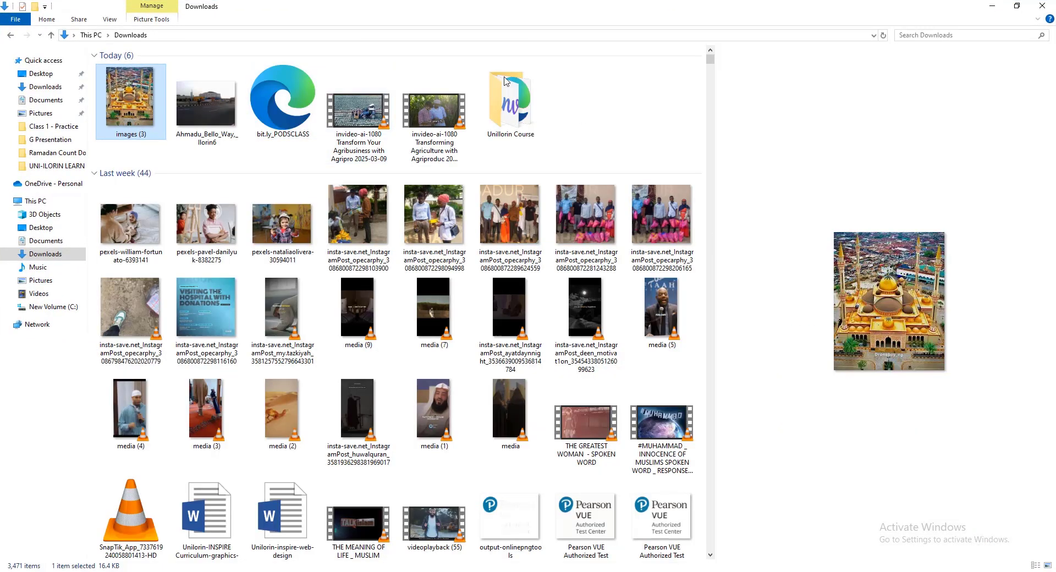
pyautogui.click(508, 120)
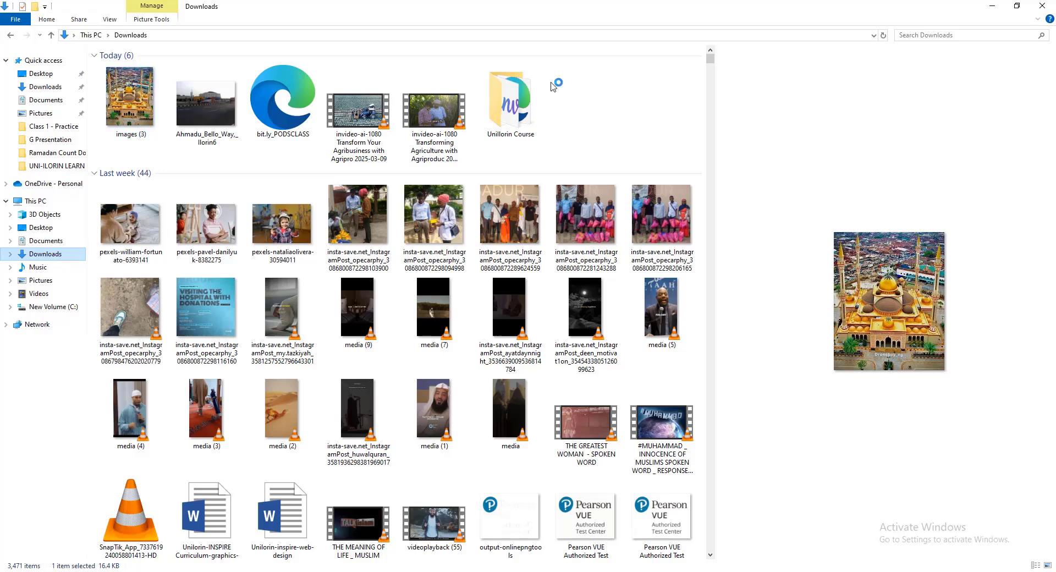
pyautogui.doubleClick(508, 120)
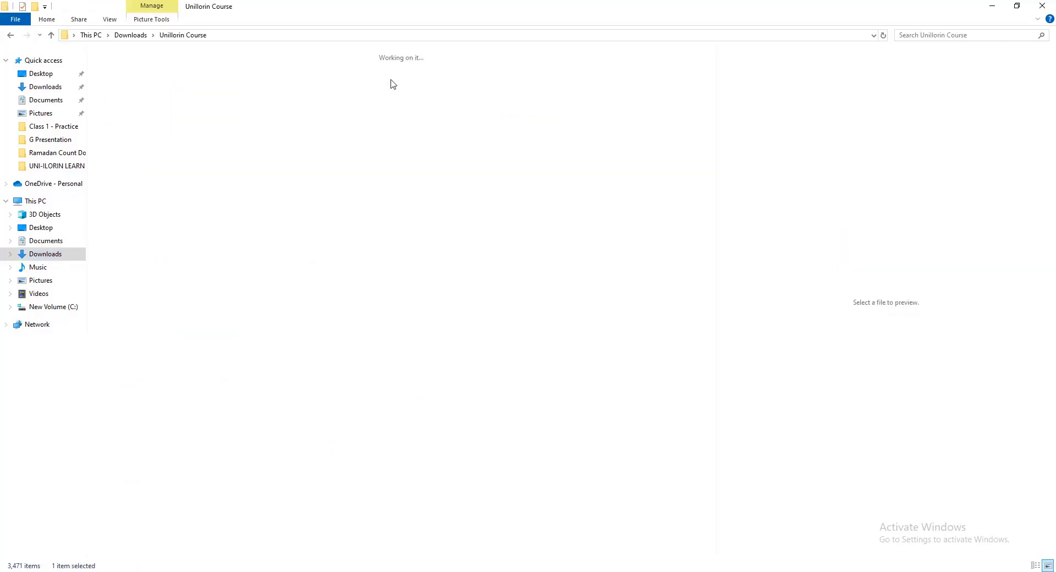
pyautogui.doubleClick(120, 97)
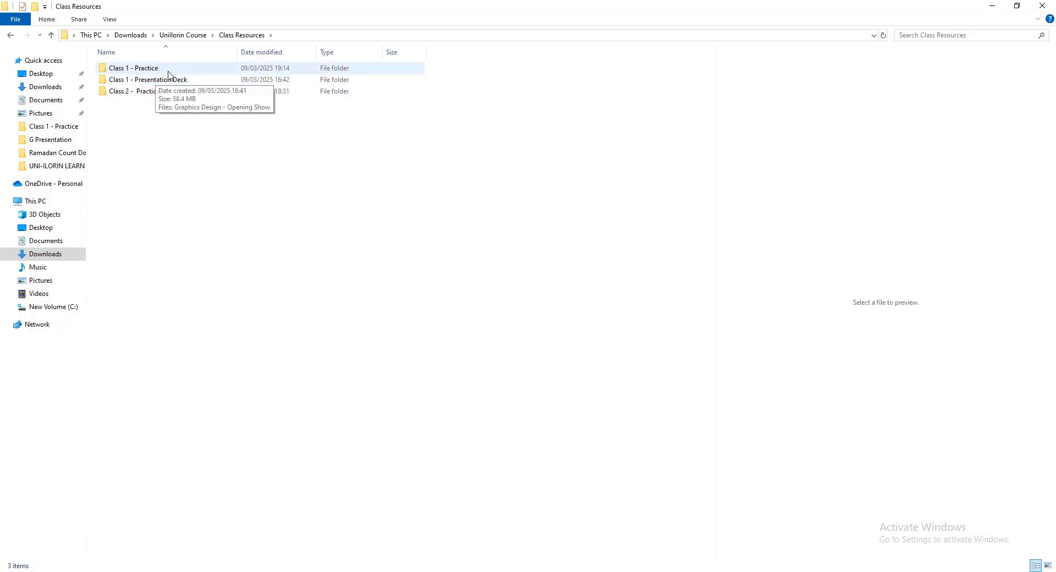
pyautogui.doubleClick(165, 81)
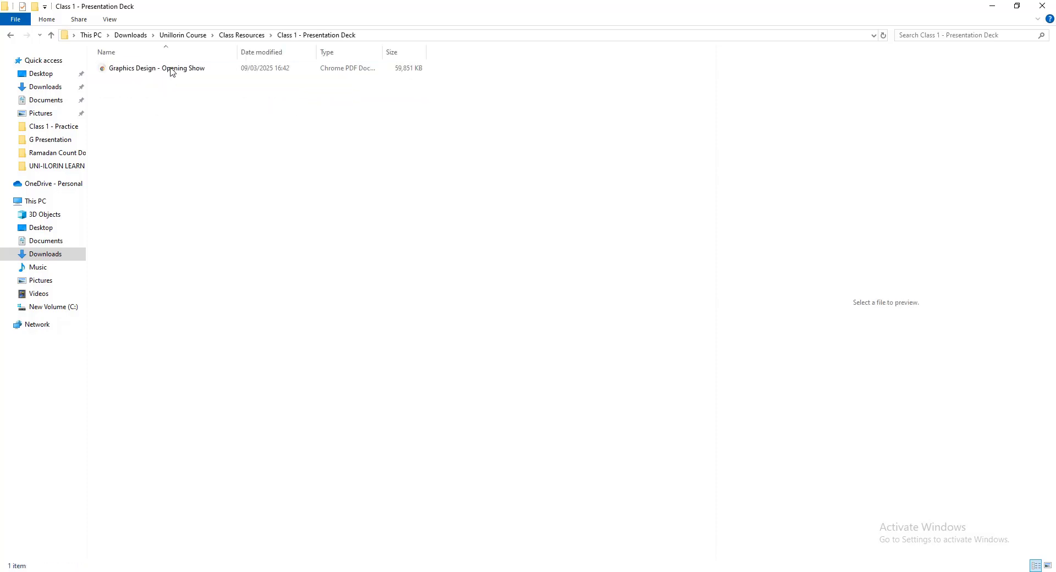
pyautogui.doubleClick(169, 69)
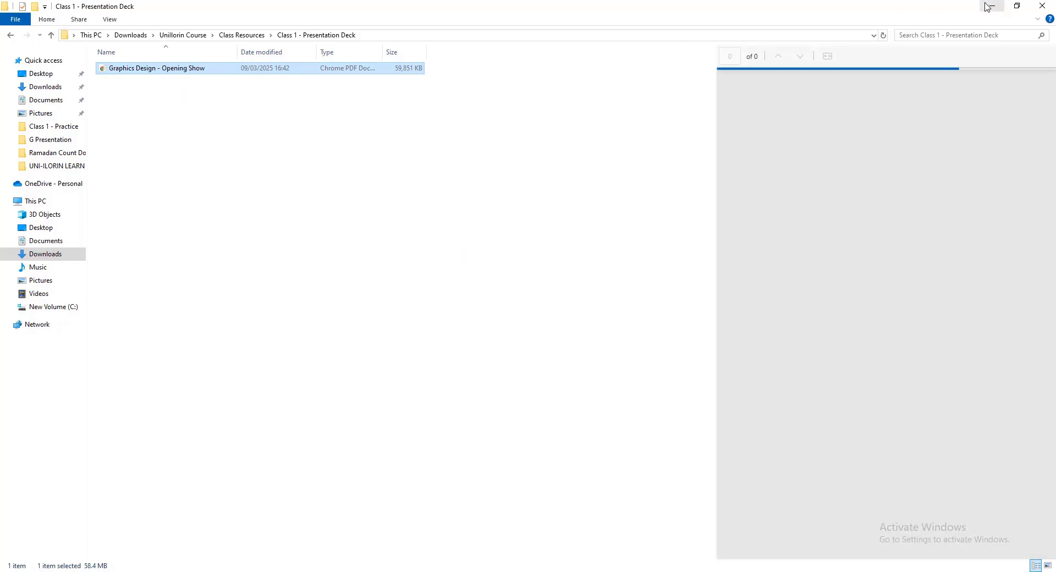
# Switch to the Unillorin-Inspire group call, share the entire Screen 1 instead of the browser window, and minimize the call window
pyautogui.click(522, 571)
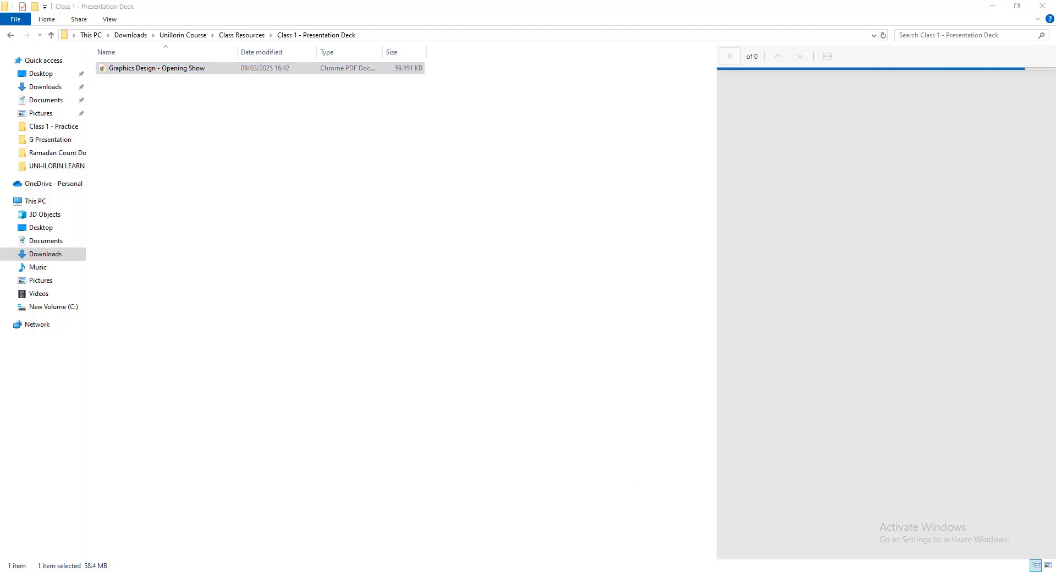
pyautogui.moveTo(566, 547)
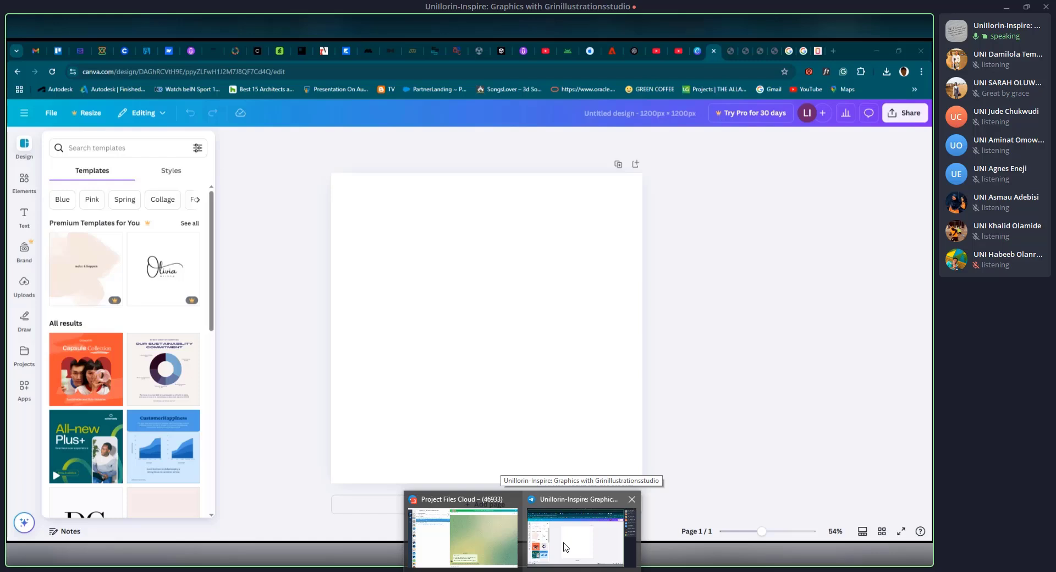
pyautogui.click(566, 547)
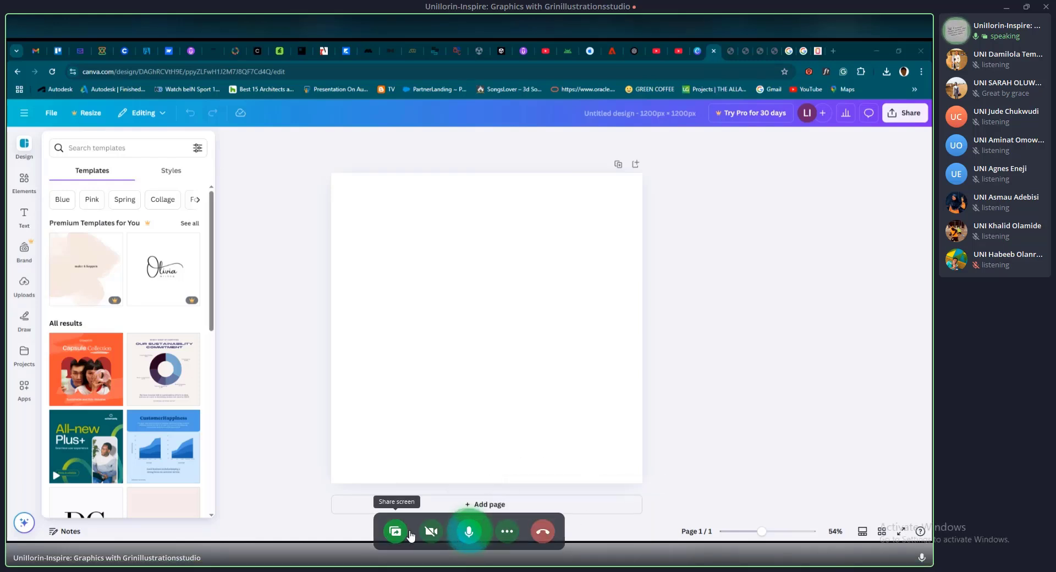
pyautogui.click(407, 532)
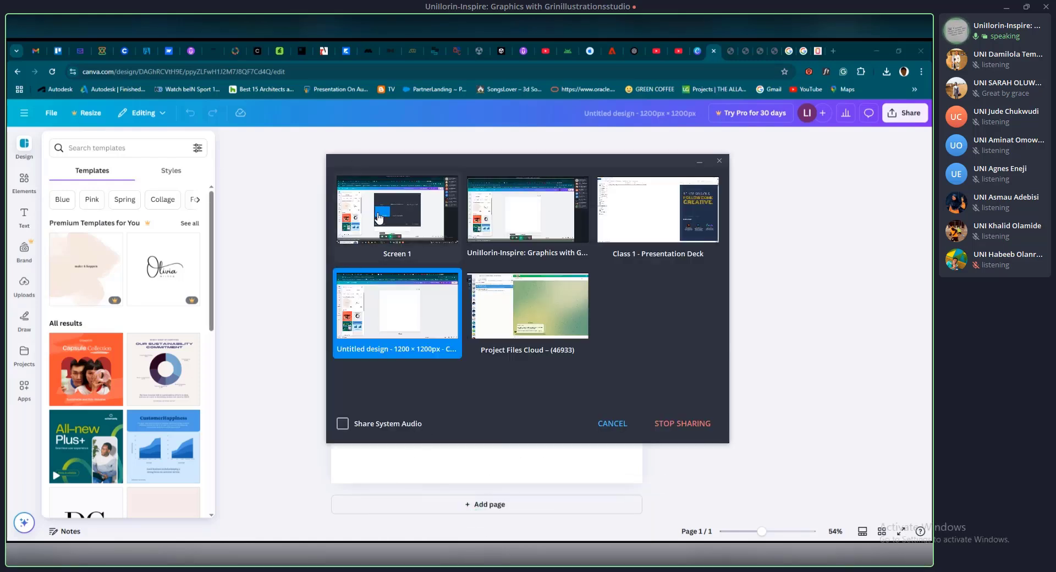
pyautogui.click(434, 246)
pyautogui.click(668, 426)
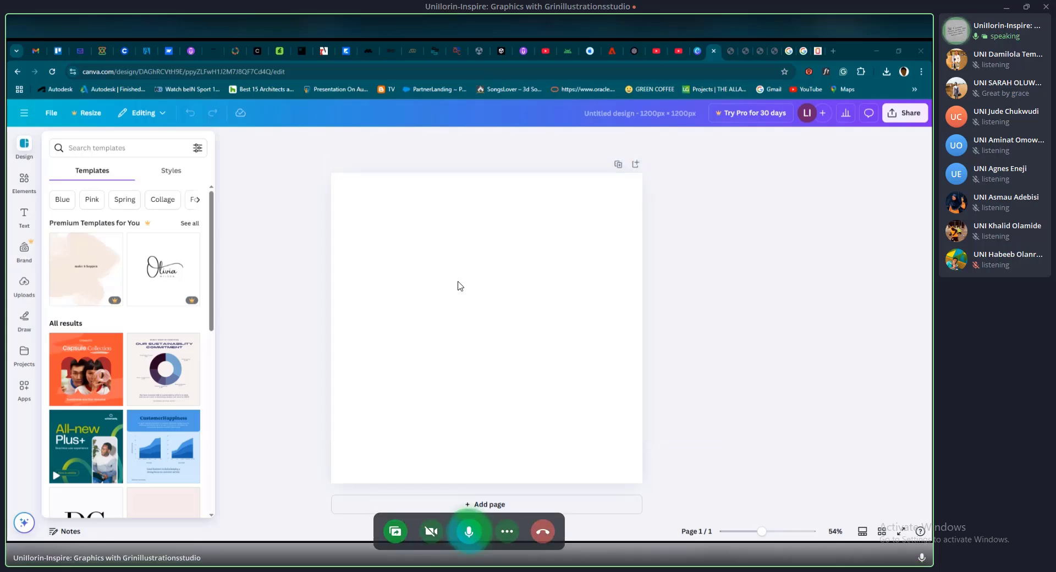
pyautogui.click(1008, 8)
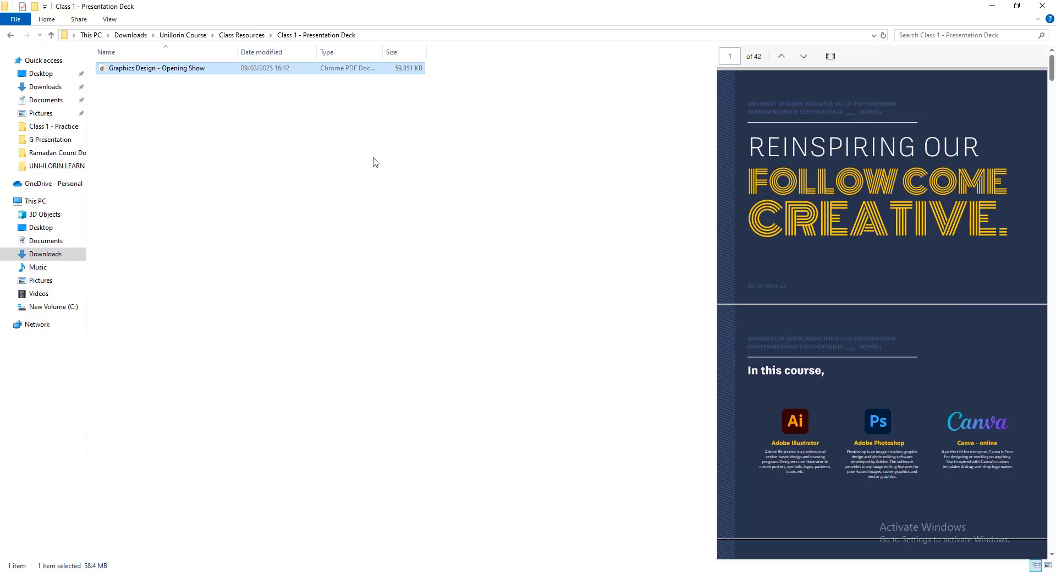
# Go back up from the presentation deck folder to the Unillorin Course folder
pyautogui.click(52, 35)
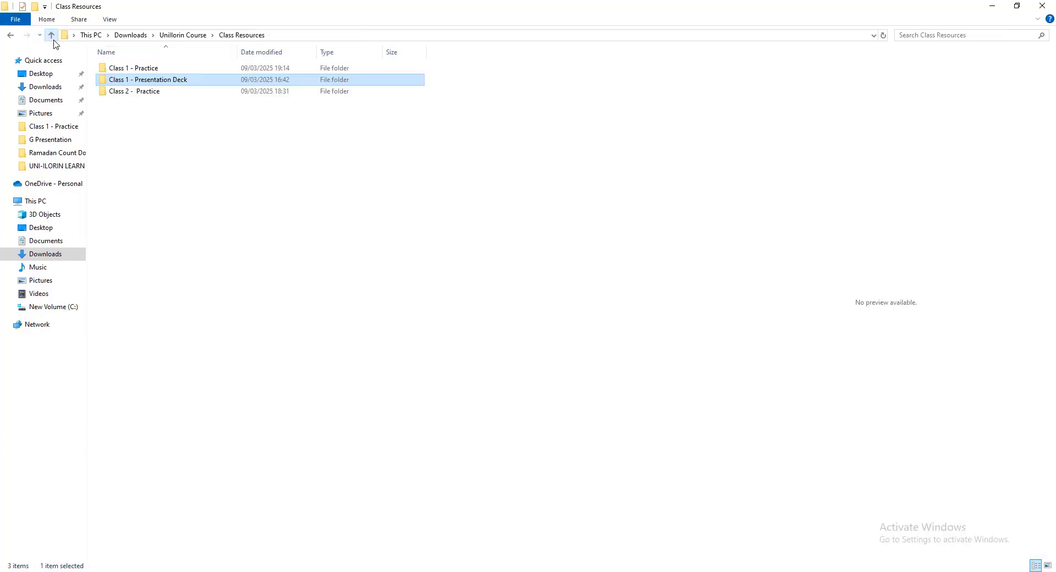
pyautogui.click(51, 34)
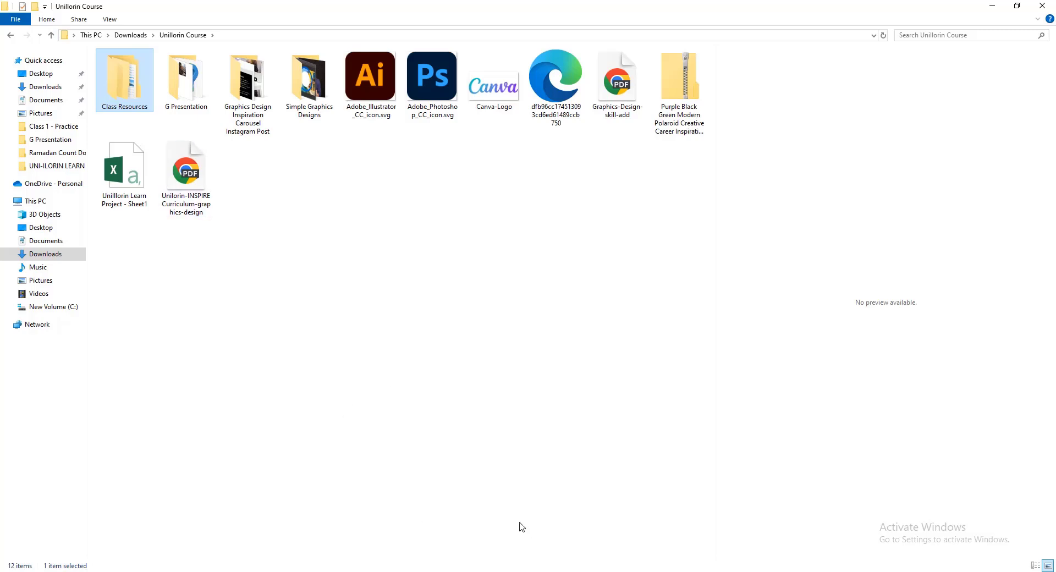
pyautogui.click(522, 571)
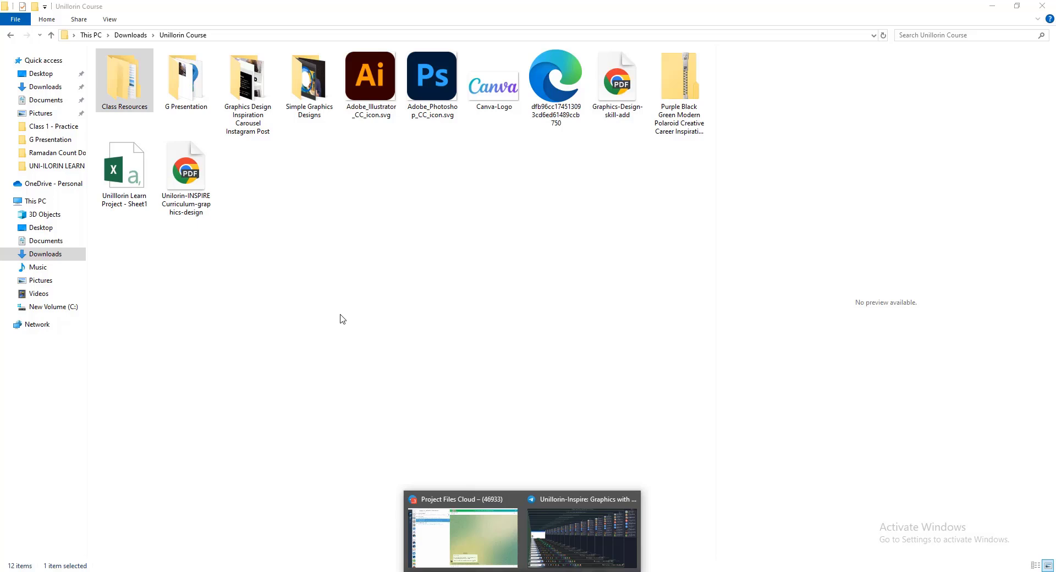
pyautogui.click(362, 337)
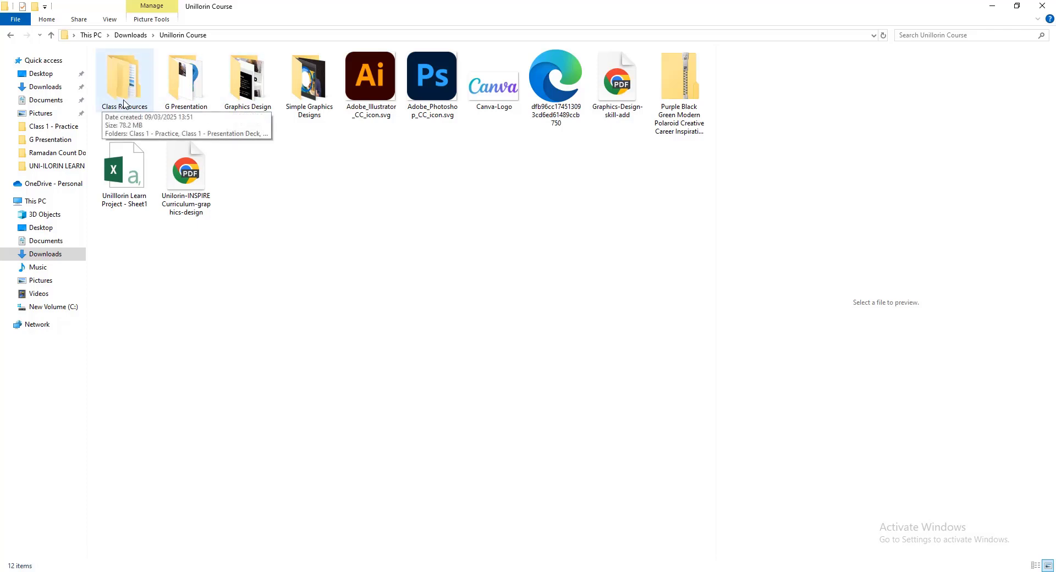
# Show the Graphics Design - Opening Show file in Class 1 - Presentation Deck, and return to the Class Resources folder
pyautogui.doubleClick(125, 104)
pyautogui.doubleClick(160, 80)
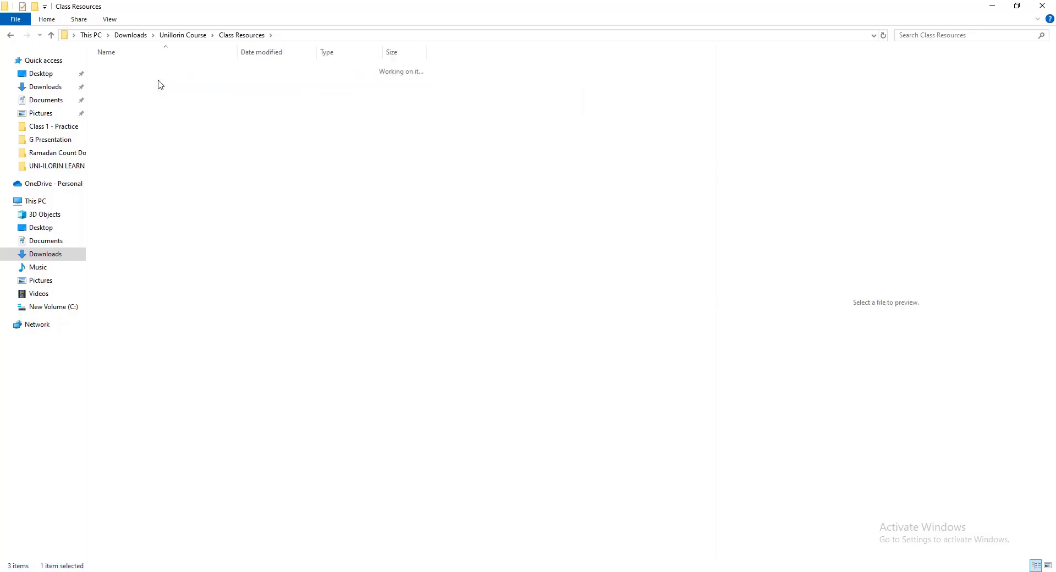
pyautogui.click(176, 69)
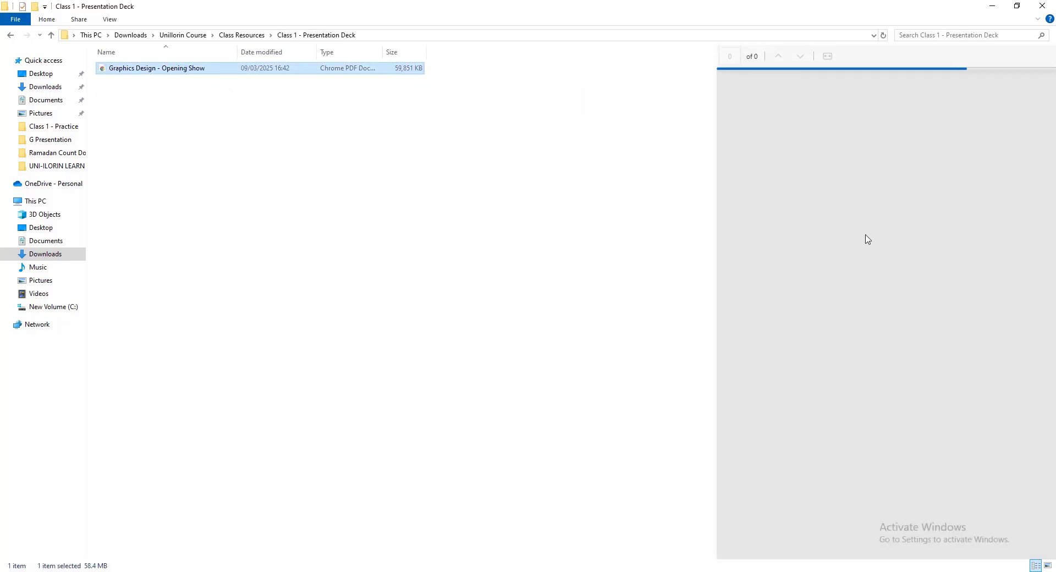
pyautogui.click(51, 35)
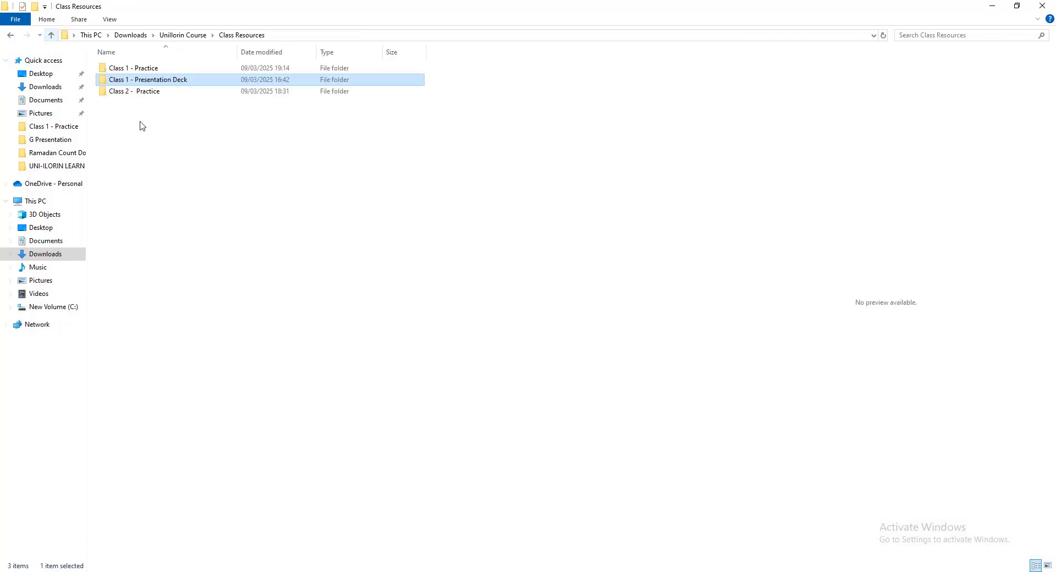
# Open the Class 1 - Practice folder, preview the DESIGN PRACTICE - 1 task image, and minimize the folder window
pyautogui.doubleClick(155, 68)
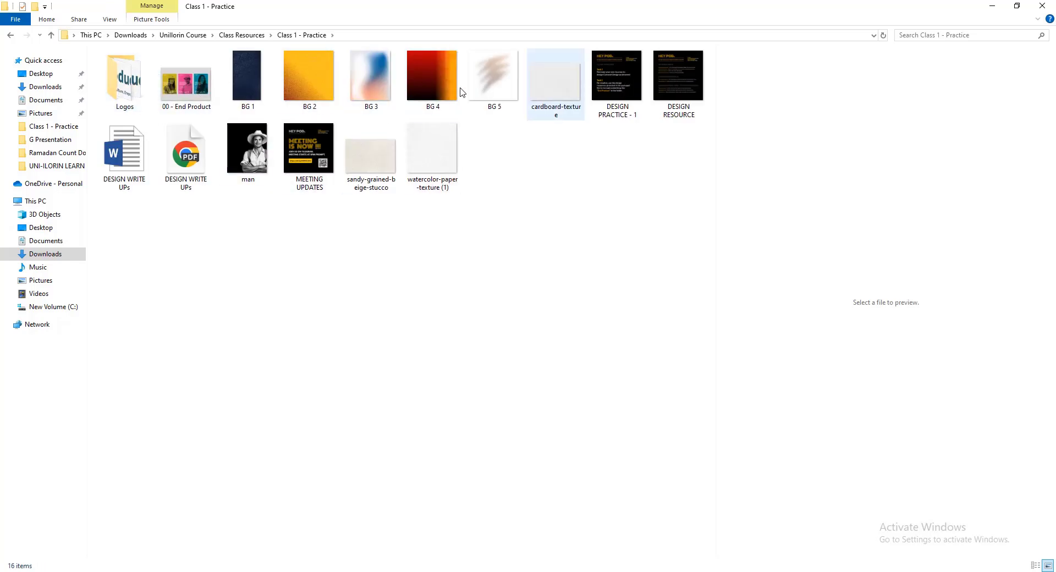
pyautogui.click(614, 59)
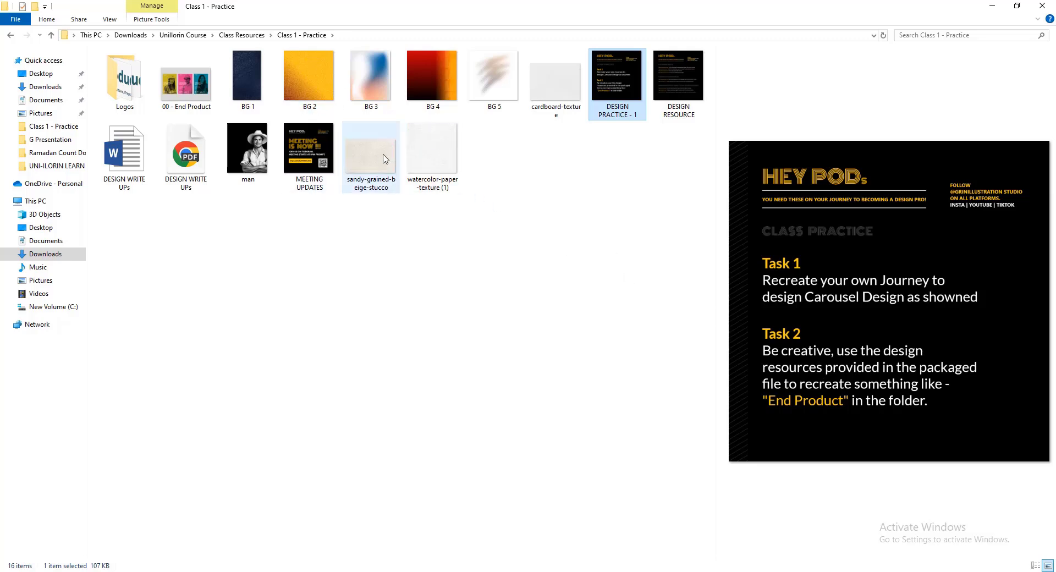
pyautogui.click(528, 210)
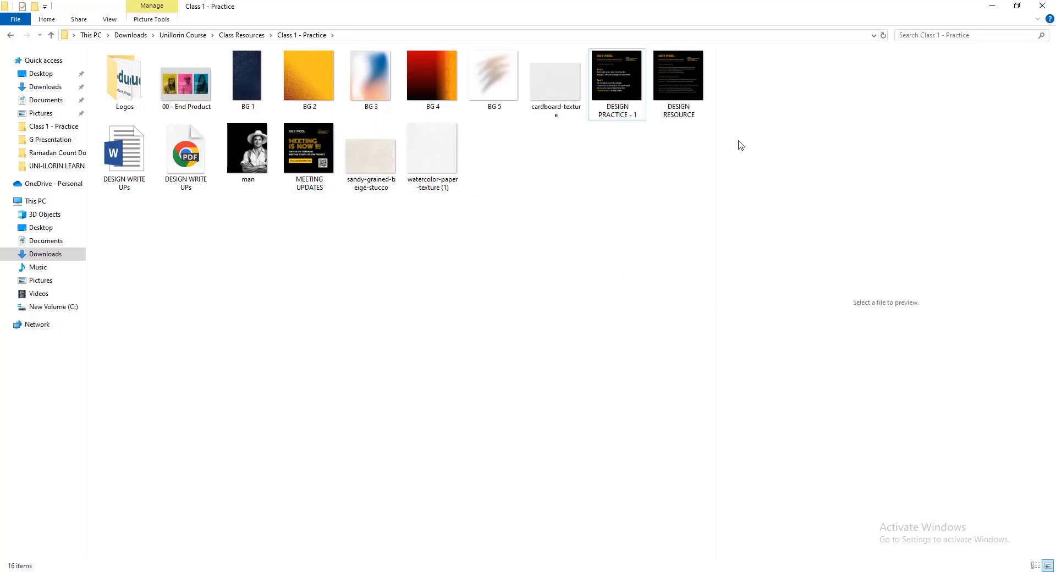
pyautogui.click(992, 6)
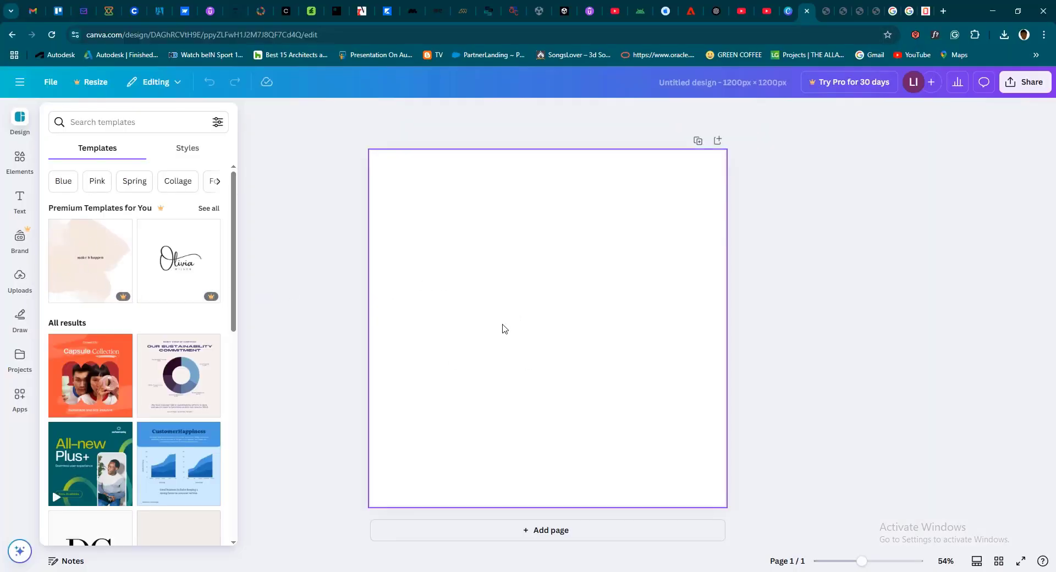
# Reopen the Class 1 - Practice folder and preview its numbered BG background images and the 00 - End Product sample
pyautogui.click(313, 571)
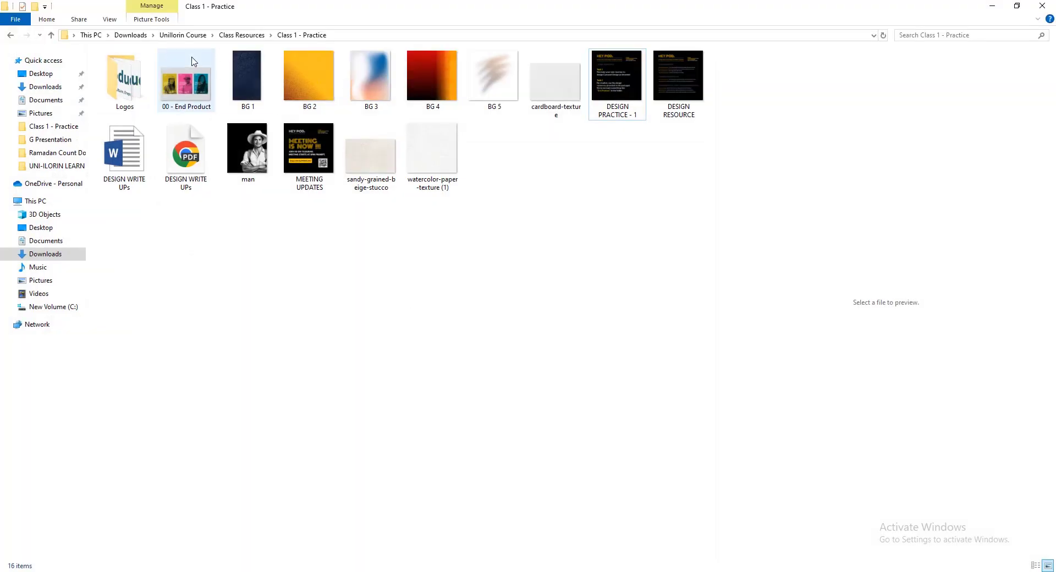
pyautogui.click(318, 90)
pyautogui.click(360, 88)
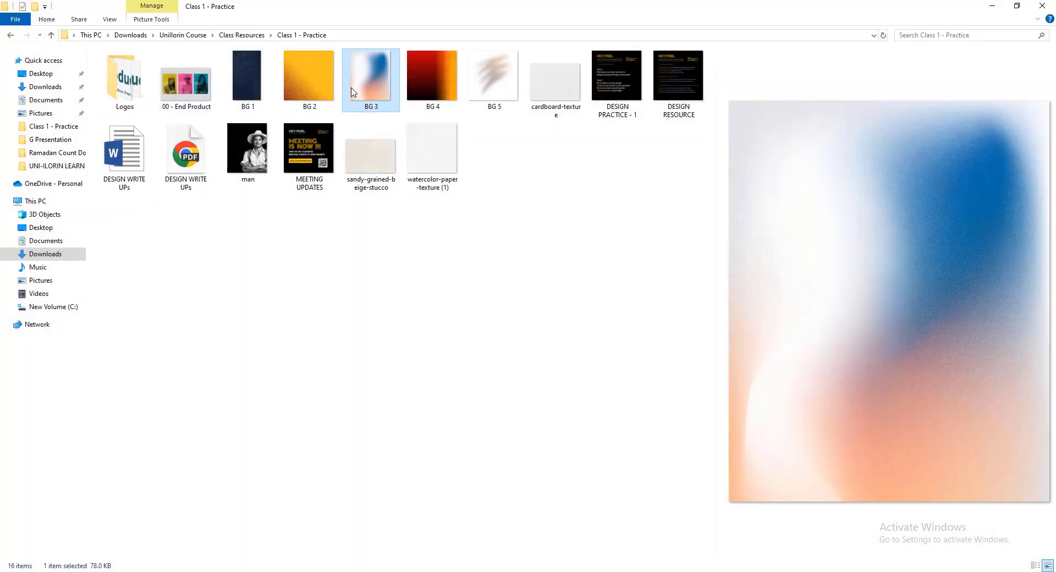
pyautogui.click(419, 84)
pyautogui.click(196, 96)
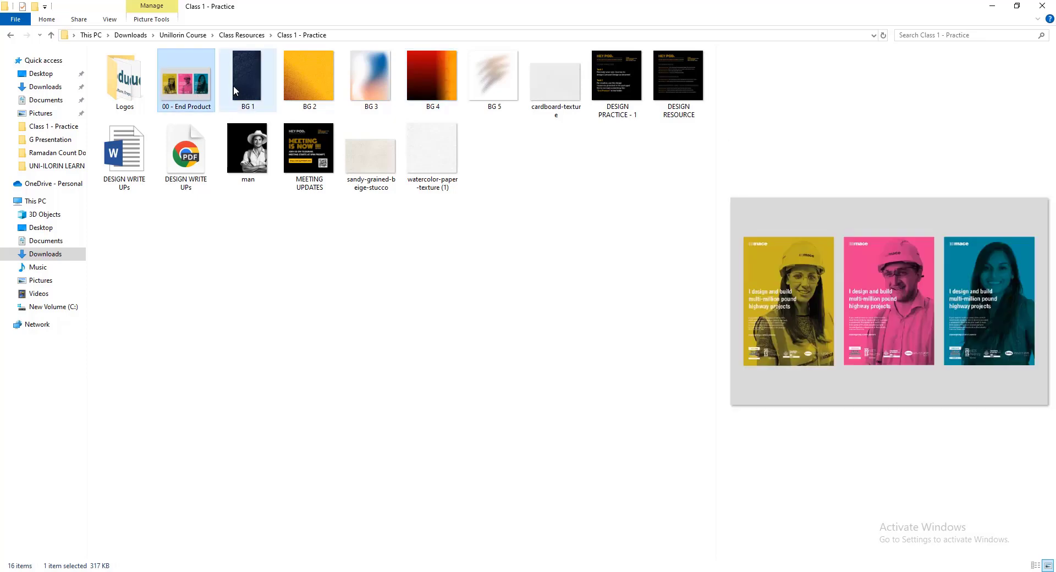
pyautogui.click(237, 85)
pyautogui.click(190, 88)
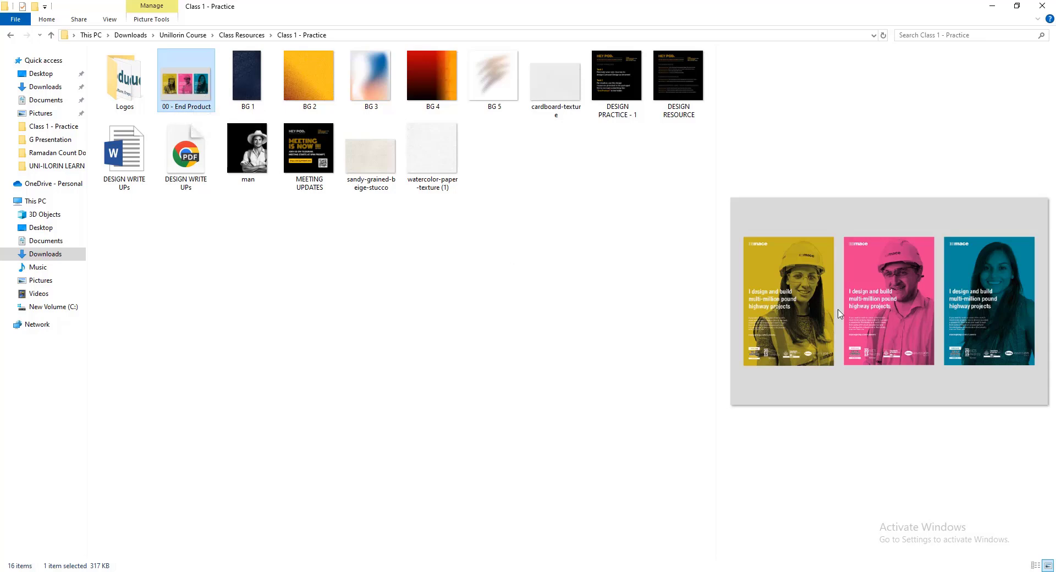
pyautogui.click(311, 76)
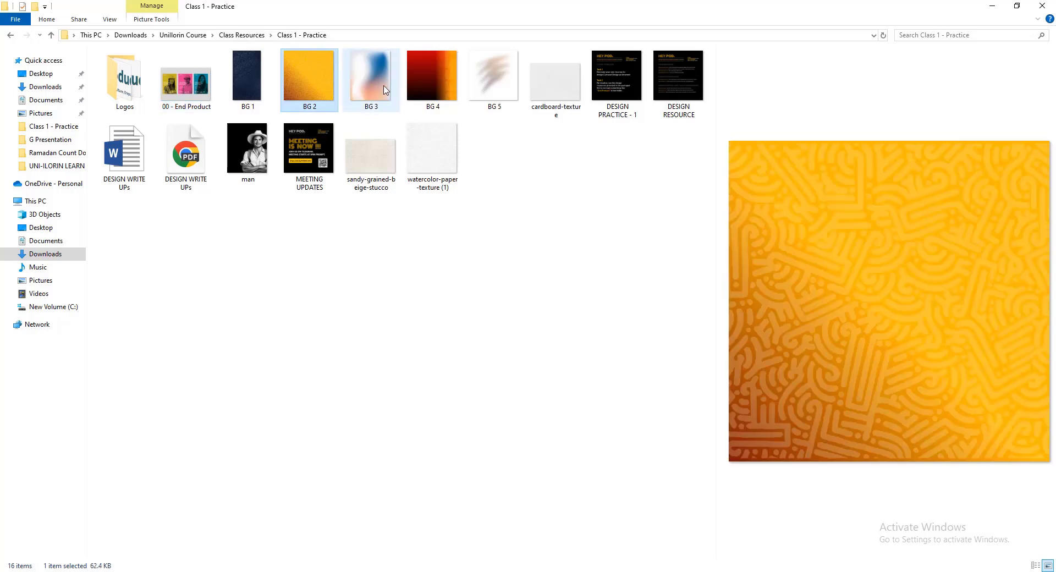
pyautogui.click(370, 77)
# Place the BG 4 image on the blank Canva page and enlarge it to cover the whole page
pyautogui.click(435, 80)
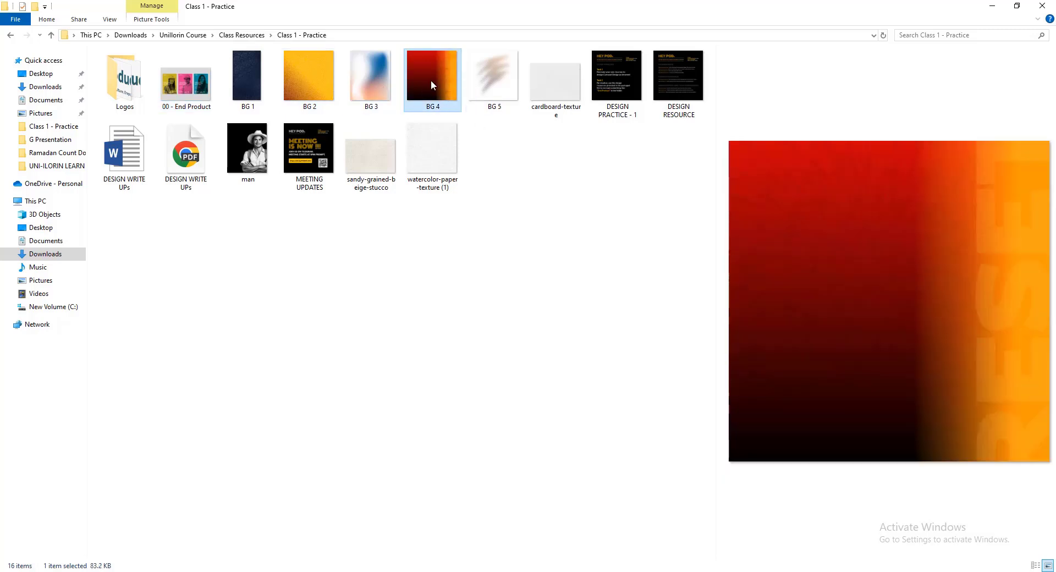
pyautogui.moveTo(452, 109); pyautogui.dragTo(385, 262)
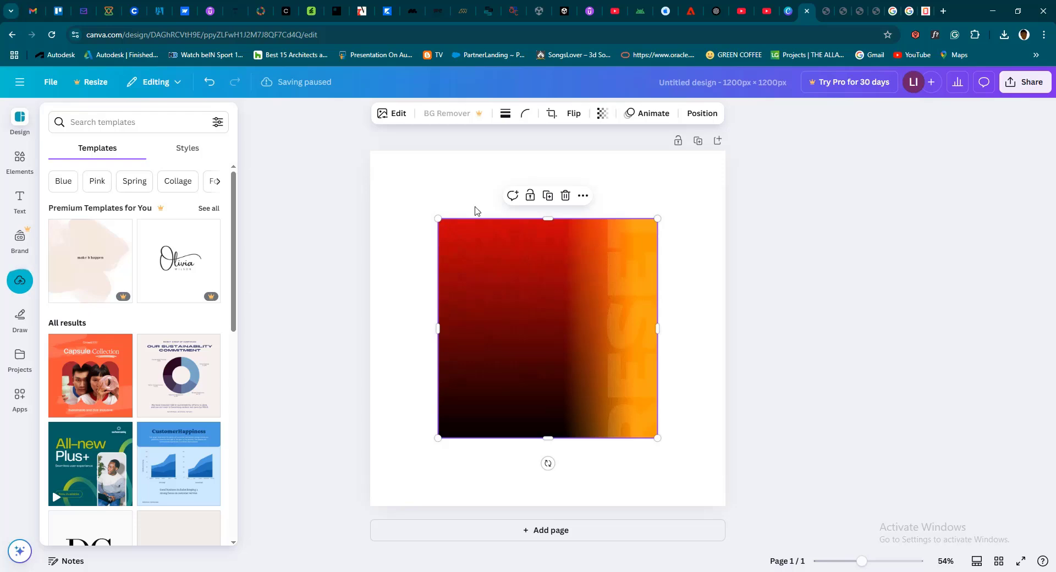
pyautogui.moveTo(438, 218); pyautogui.dragTo(364, 143)
pyautogui.moveTo(676, 456); pyautogui.dragTo(734, 515)
pyautogui.moveTo(596, 405); pyautogui.dragTo(595, 397)
pyautogui.click(907, 400)
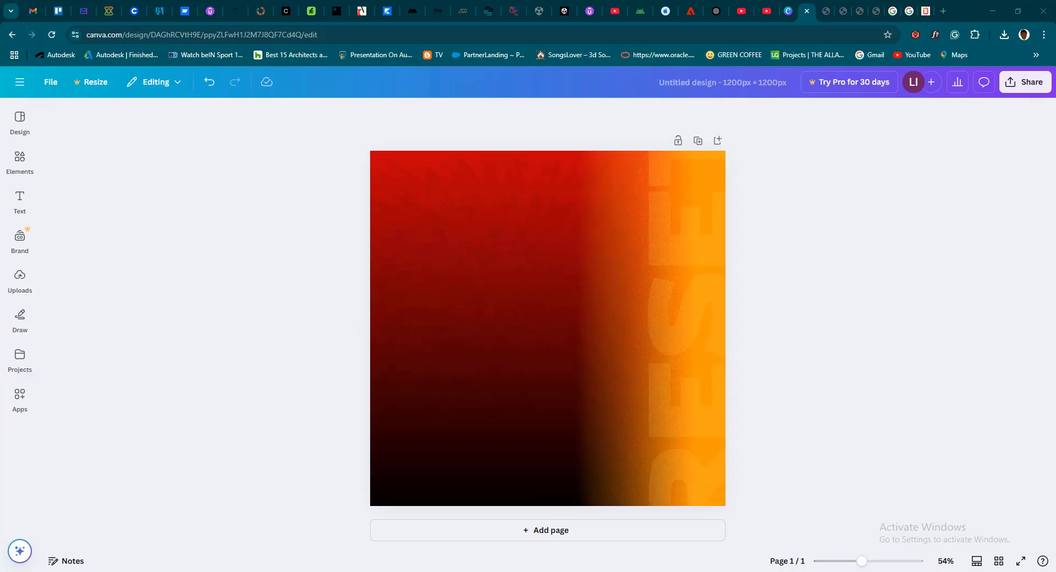
# Add the man image from the Class 1 - Practice folder on top of the background and show the uploaded images in Canva
pyautogui.hotkey('alt', 'Tab')
pyautogui.click(265, 153)
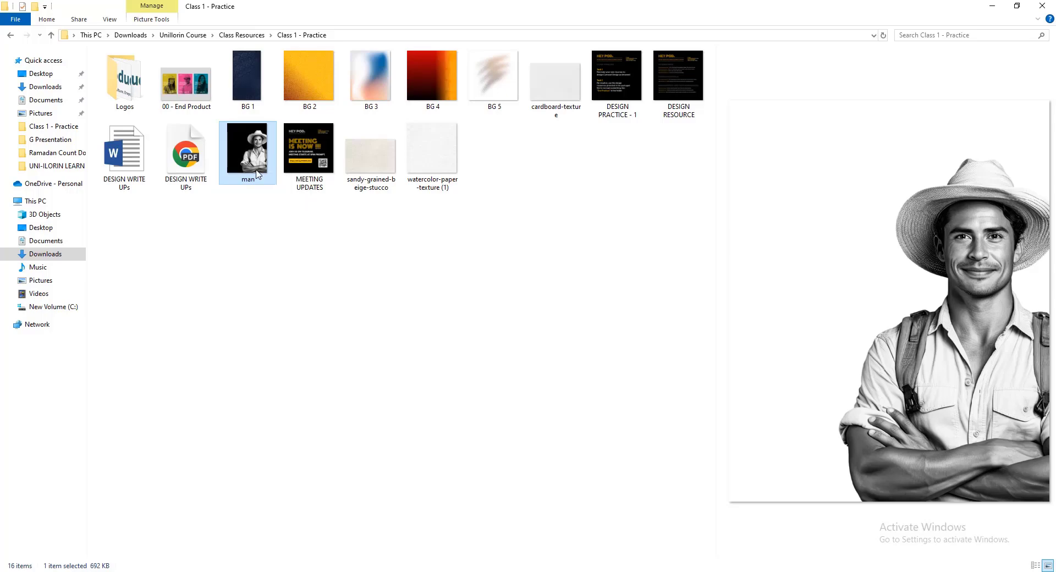
pyautogui.moveTo(234, 165); pyautogui.dragTo(611, 371)
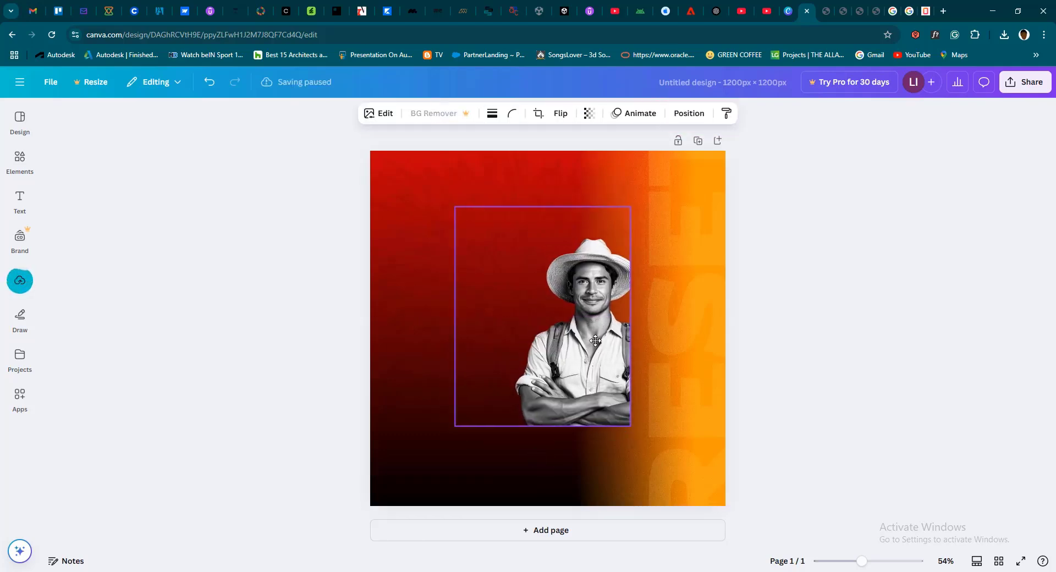
pyautogui.click(20, 283)
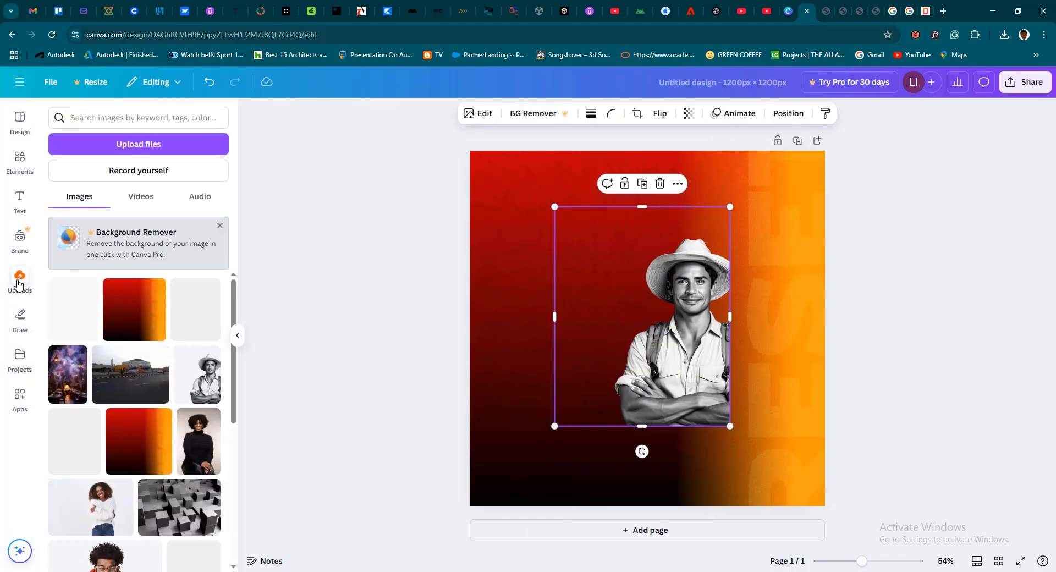
# Move the man image to the page's lower-right corner and enlarge it to nearly the full page height
pyautogui.scroll(-2, 178, 395)
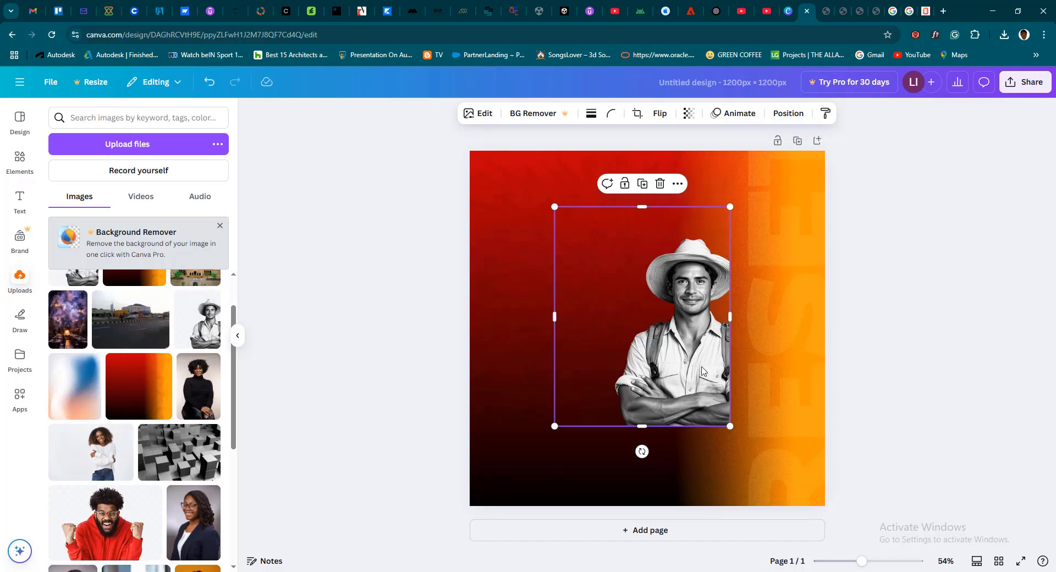
pyautogui.moveTo(668, 338); pyautogui.dragTo(783, 429)
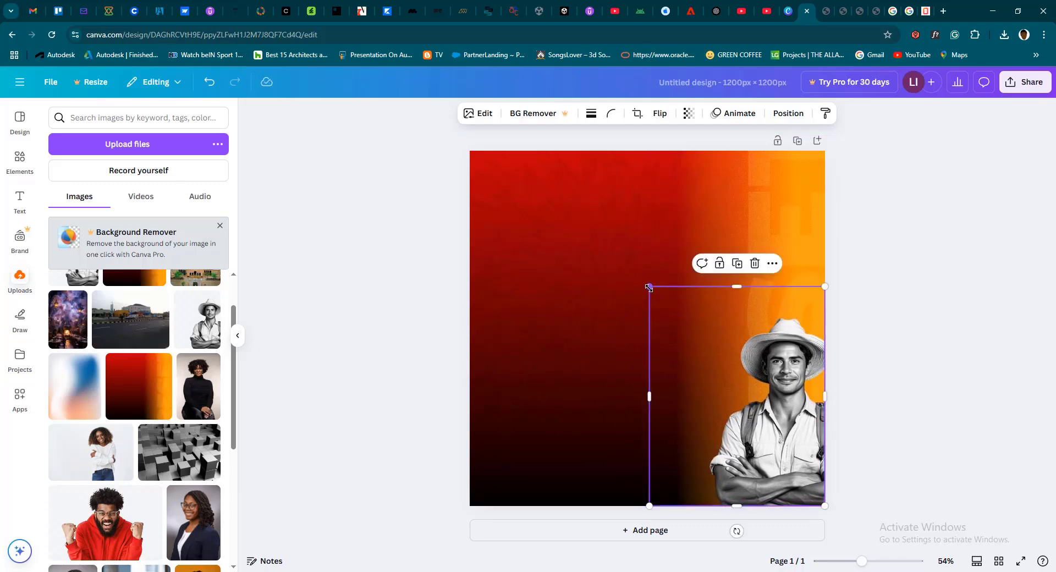
pyautogui.moveTo(649, 287); pyautogui.dragTo(464, 166)
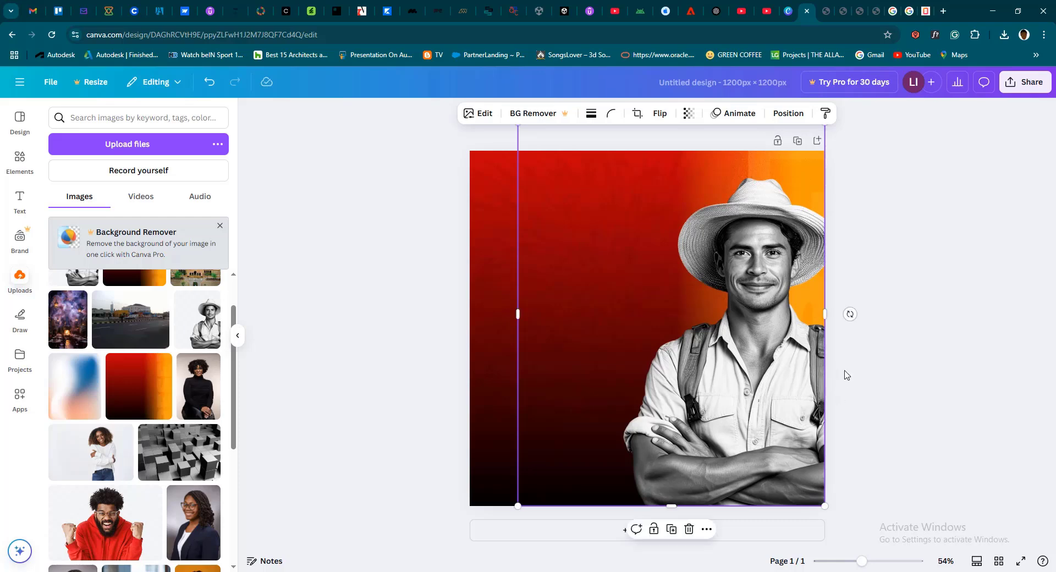
pyautogui.click(342, 314)
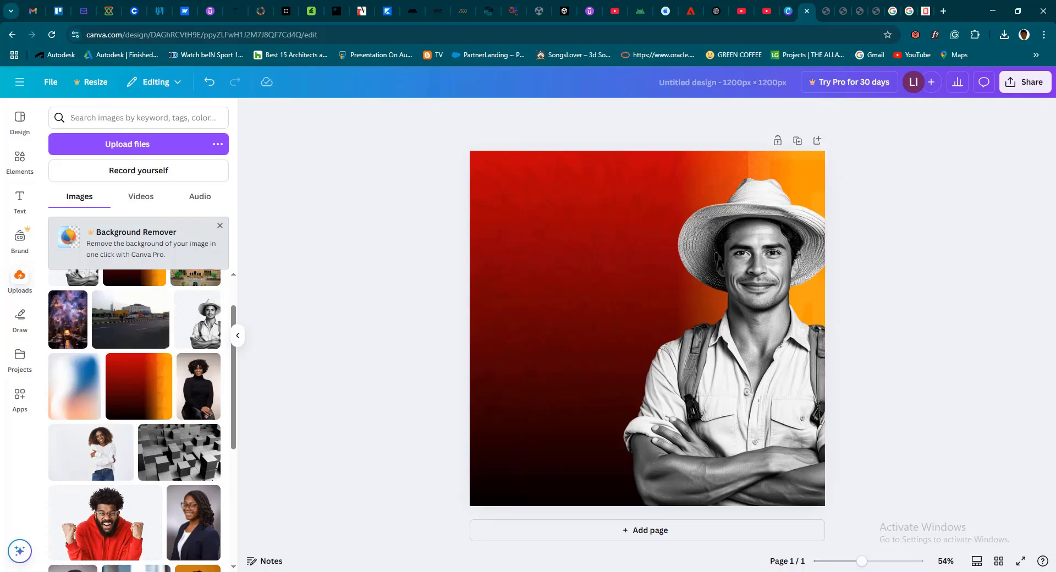
# Preview the 00 - End Product sample and the DESIGN WRITE UPs PDF in the Class 1 - Practice folder, and return to Canva
pyautogui.click(301, 570)
pyautogui.click(184, 88)
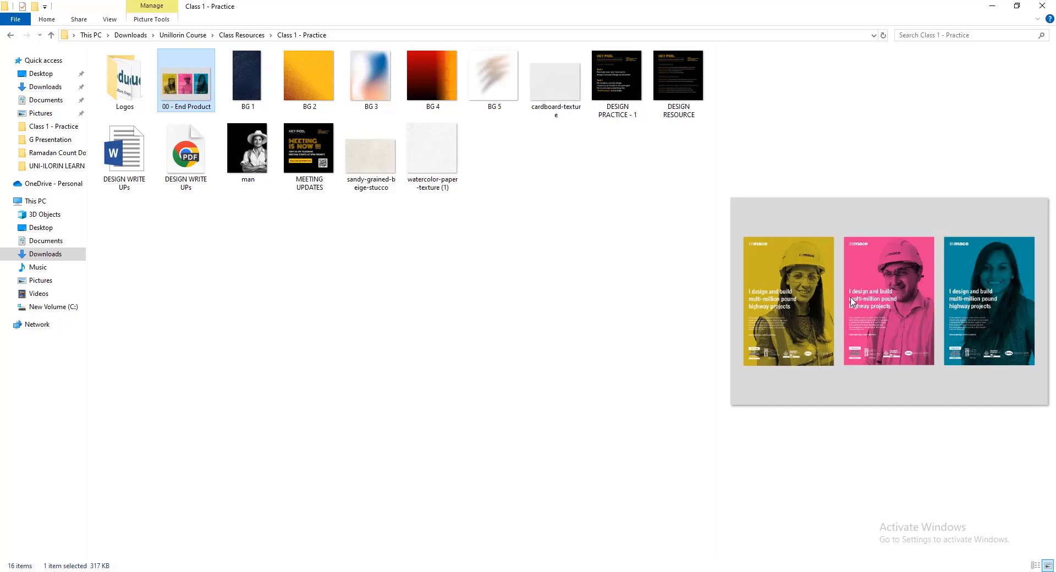
pyautogui.click(189, 165)
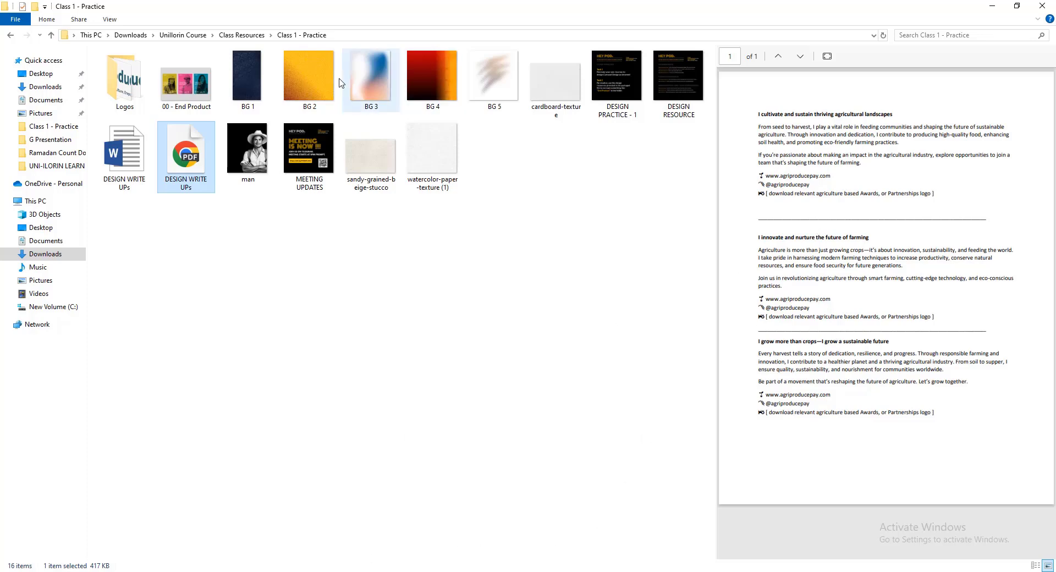
pyautogui.hotkey('alt', 'Tab')
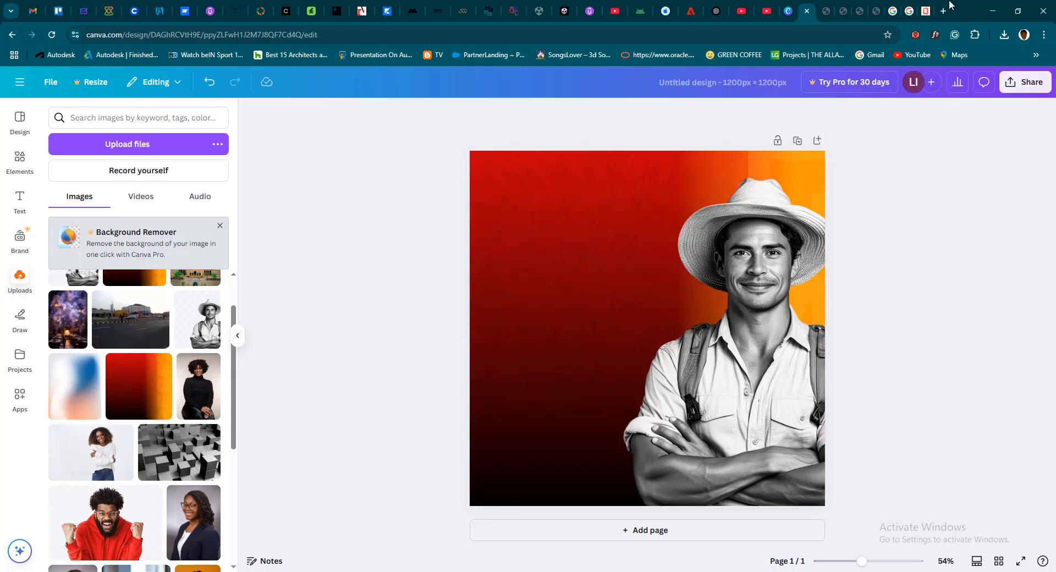
# Copy the heading "I cultivate and sustain thriving agricultural landscapes" from DESIGN WRITE UPs.pdf and return to the Canva design
pyautogui.click(876, 16)
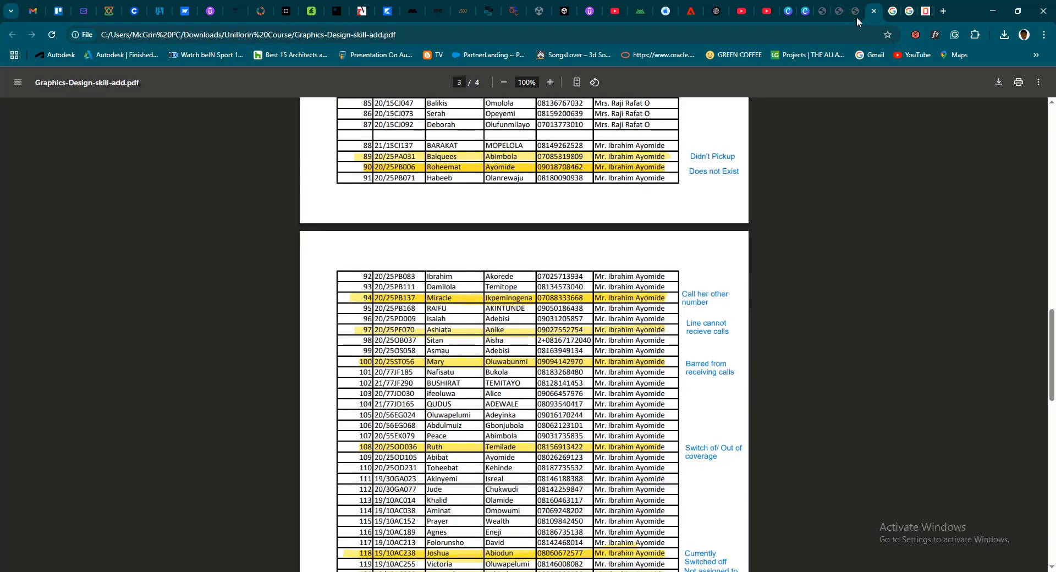
pyautogui.click(856, 16)
pyautogui.click(356, 148)
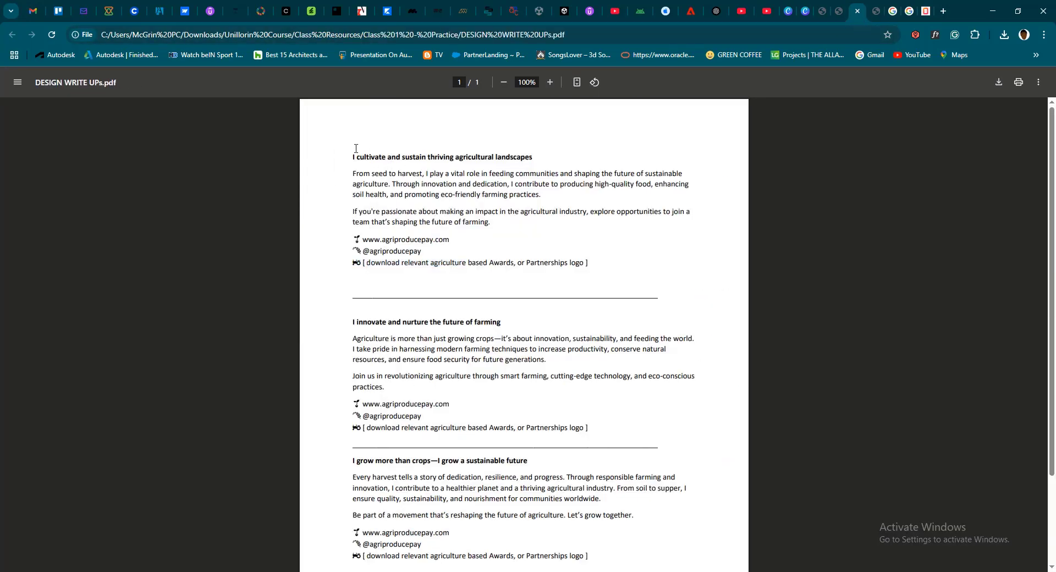
pyautogui.tripleClick(435, 157)
pyautogui.hotkey('ctrl', 'c')
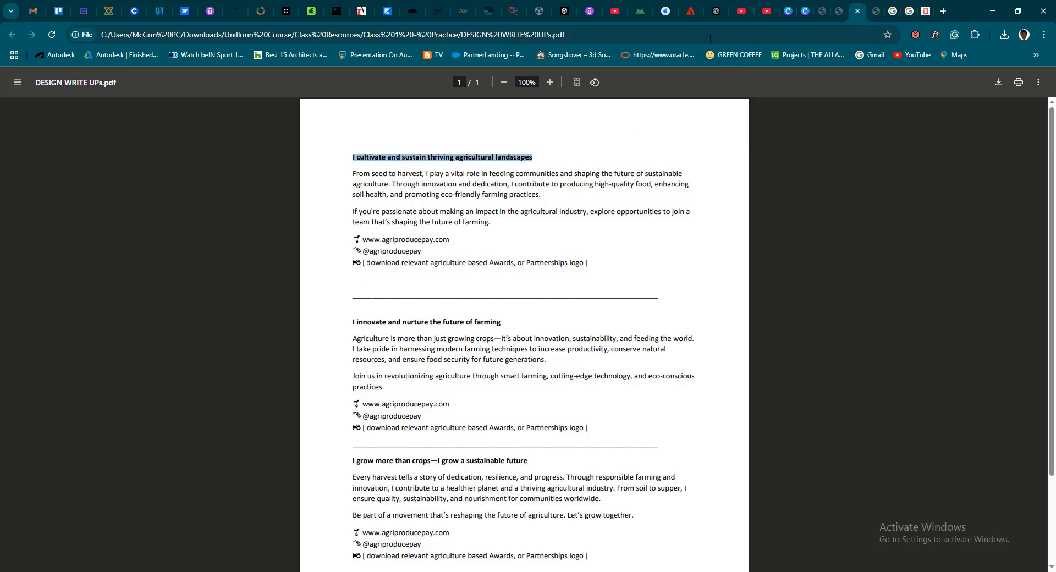
pyautogui.click(797, 9)
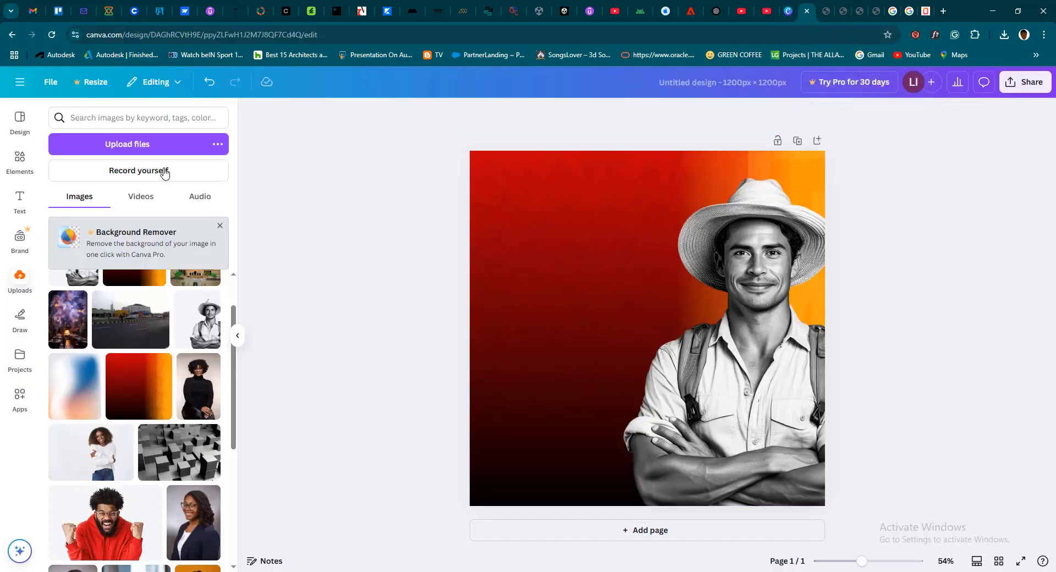
# Add a text box with the copied heading, move it to the page's upper part, and narrow it to two lines beside the man
pyautogui.click(22, 201)
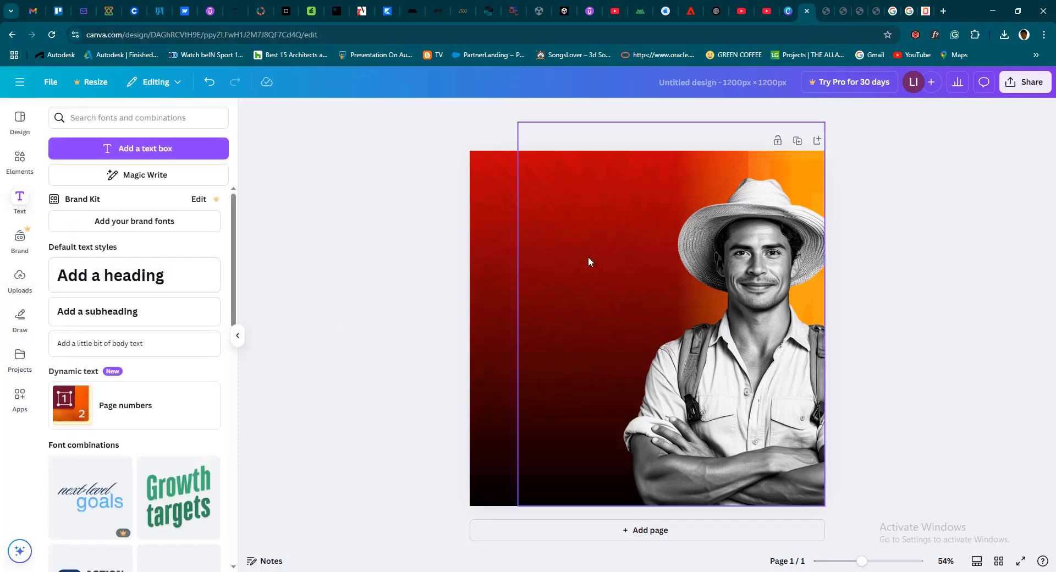
pyautogui.click(138, 148)
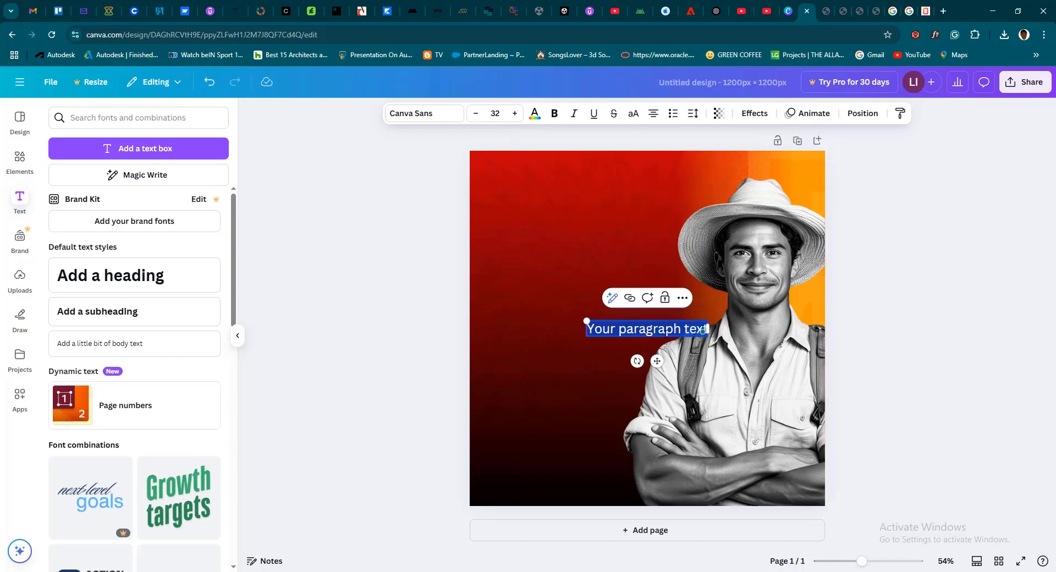
pyautogui.hotkey('ctrl', 'v')
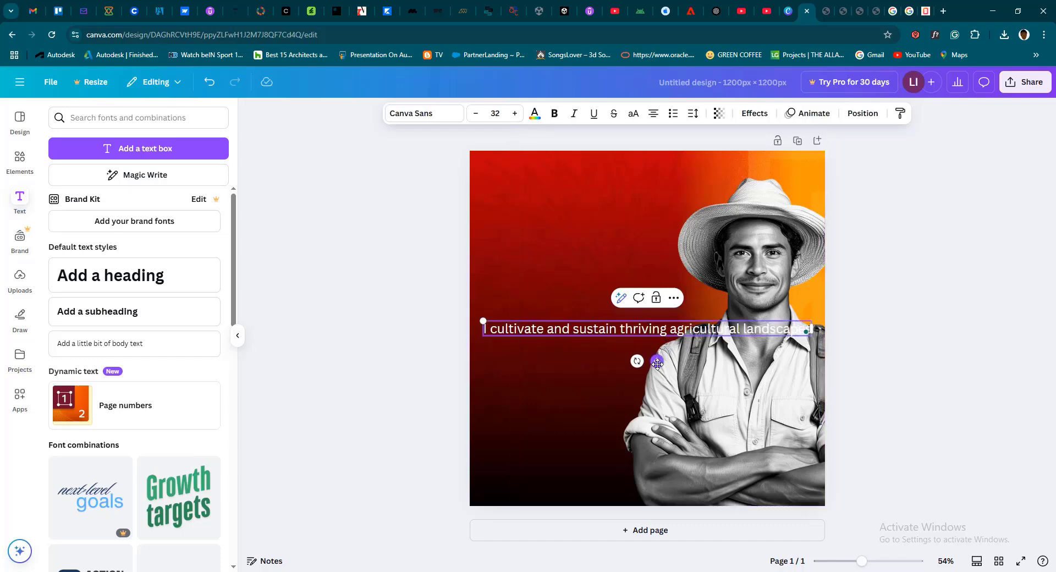
pyautogui.moveTo(657, 361); pyautogui.dragTo(670, 261)
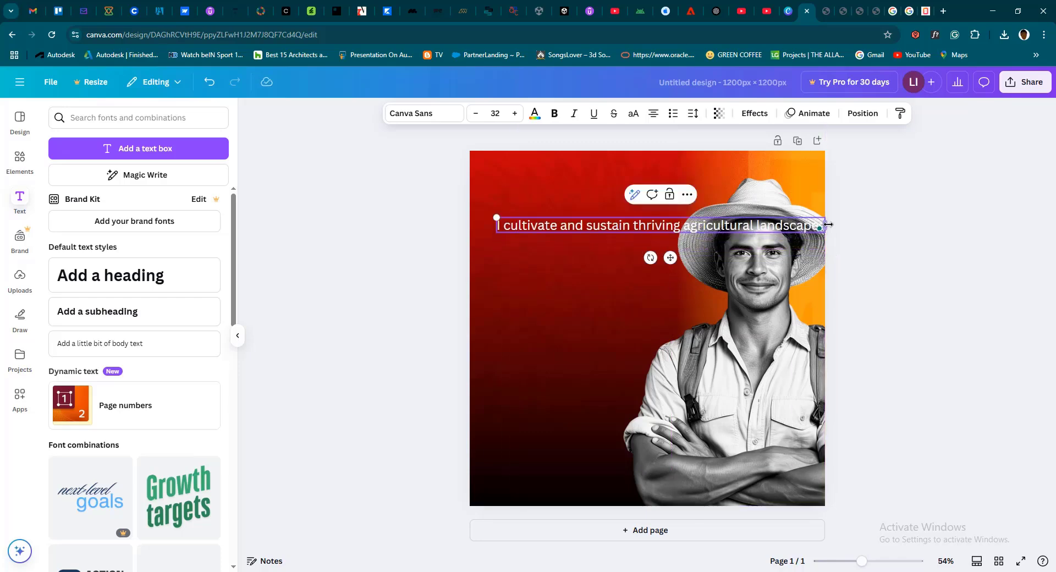
pyautogui.moveTo(826, 224); pyautogui.dragTo(689, 231)
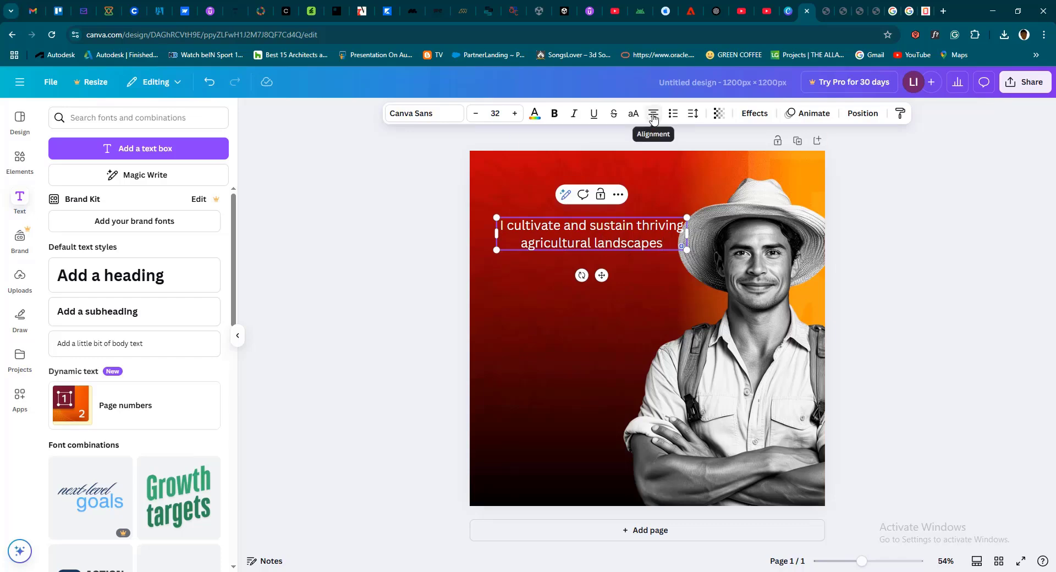
# Set the headline's font to Anton and its size to 42
pyautogui.click(425, 117)
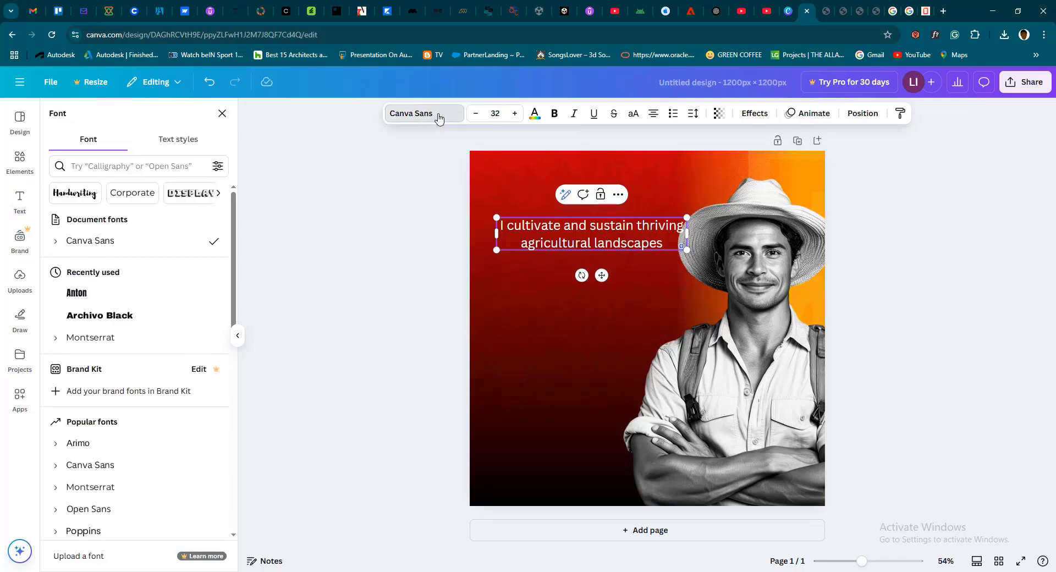
pyautogui.click(94, 298)
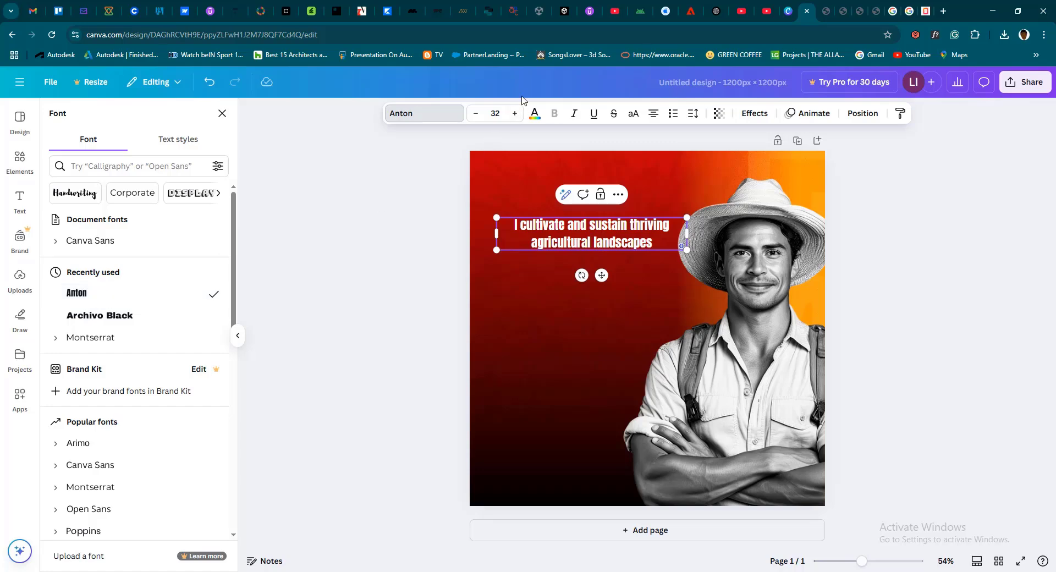
pyautogui.click(514, 113)
pyautogui.click(514, 114)
pyautogui.click(514, 113)
pyautogui.click(514, 113)
pyautogui.click(514, 114)
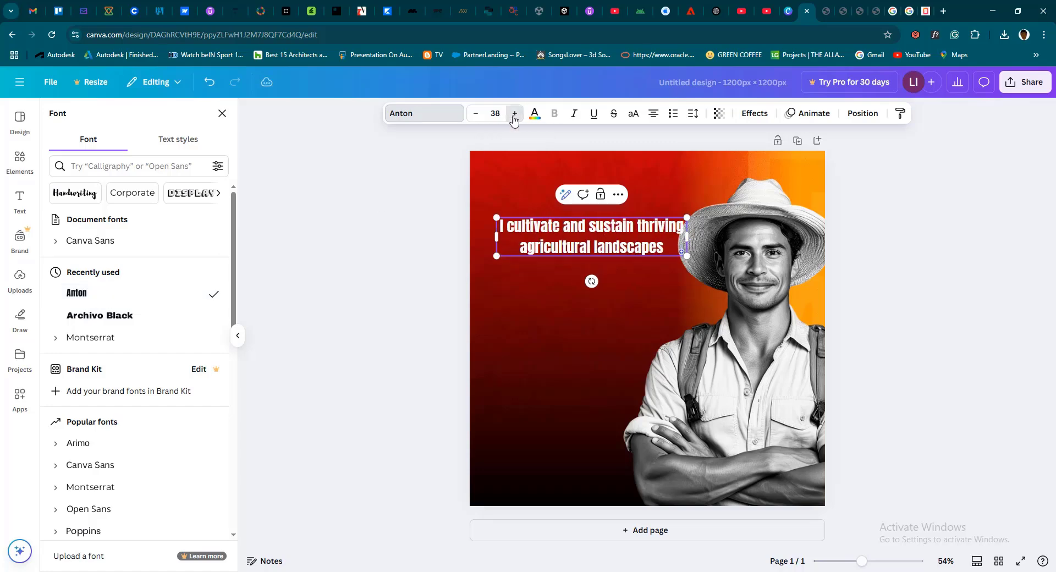
pyautogui.click(514, 113)
pyautogui.click(514, 113)
pyautogui.click(514, 114)
pyautogui.click(514, 113)
pyautogui.click(514, 113)
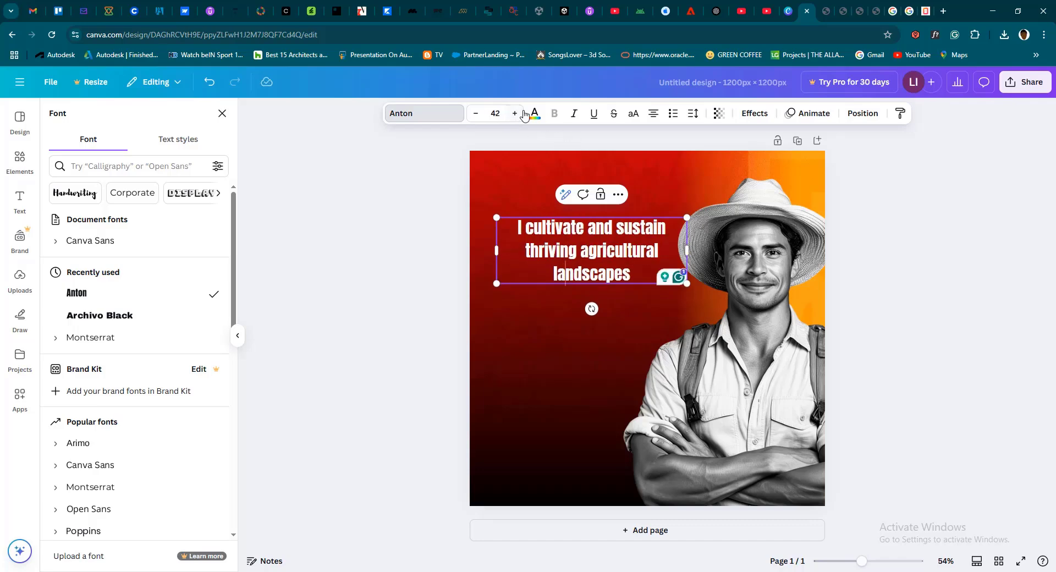
# Try light purple as the headline's text color, and restore white
pyautogui.click(536, 119)
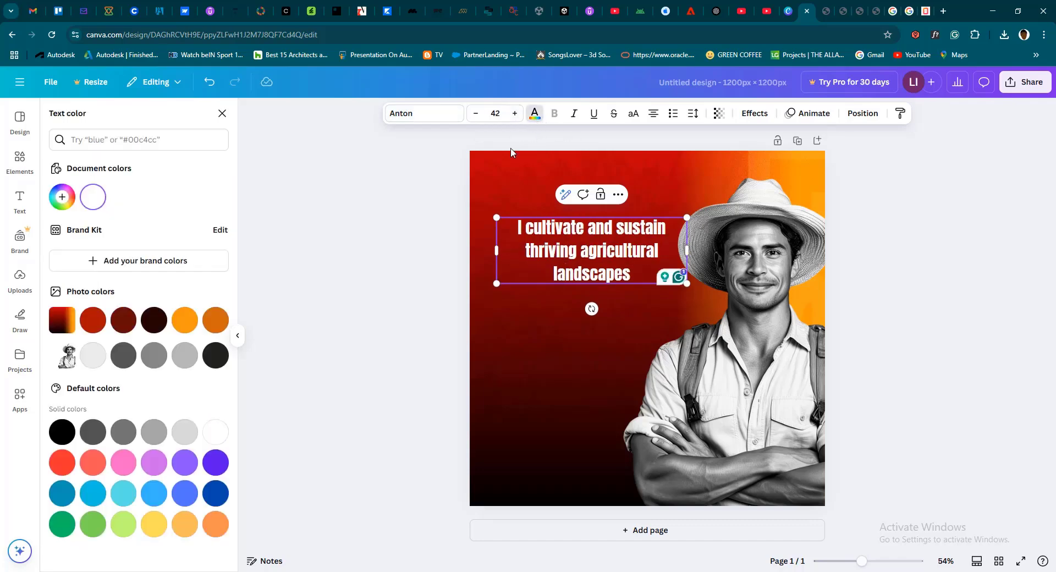
pyautogui.click(153, 463)
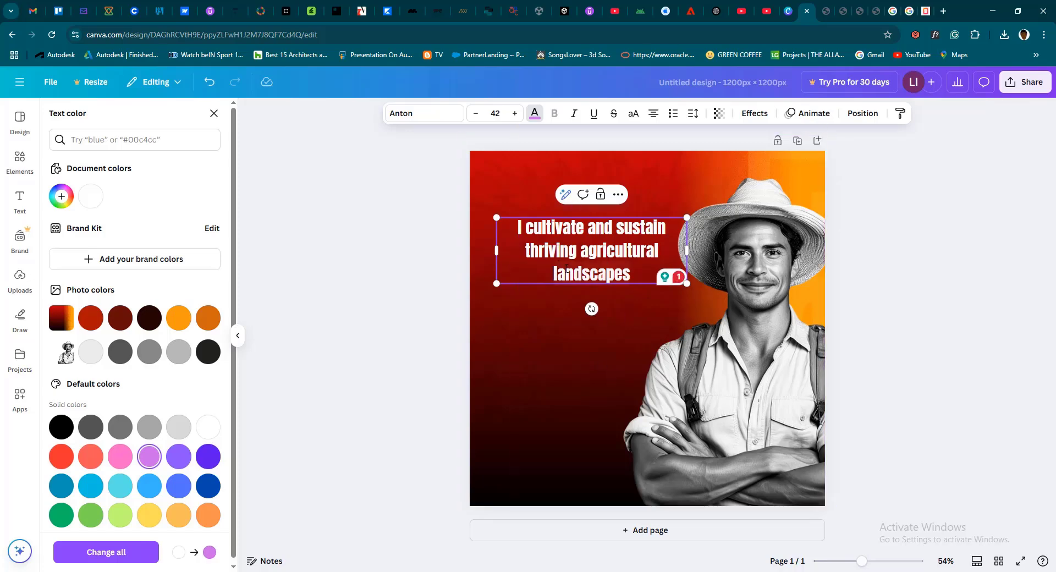
pyautogui.click(90, 196)
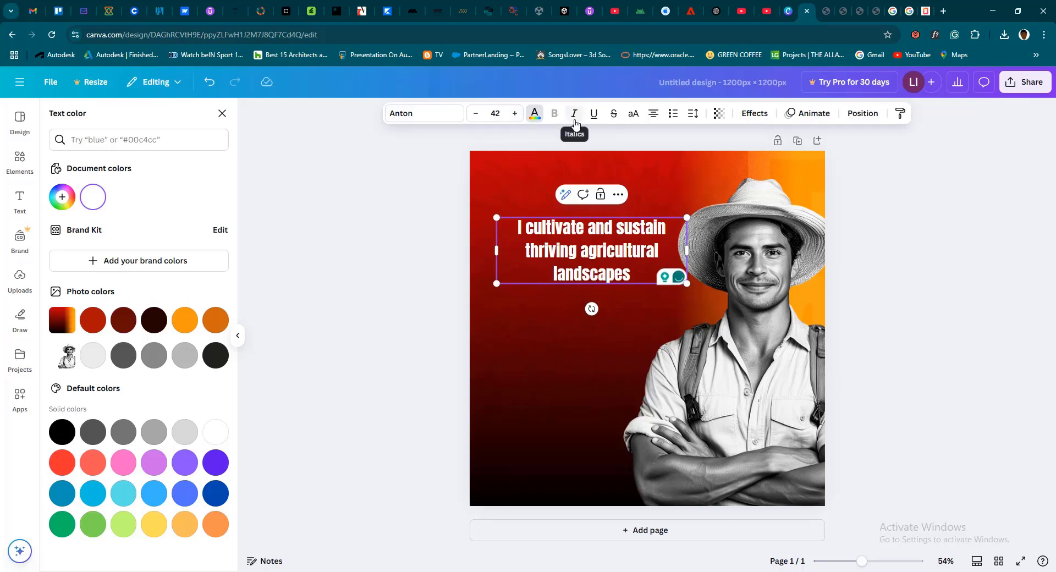
# Make the headline uppercase and left-aligned, and widen its text box slightly
pyautogui.click(632, 121)
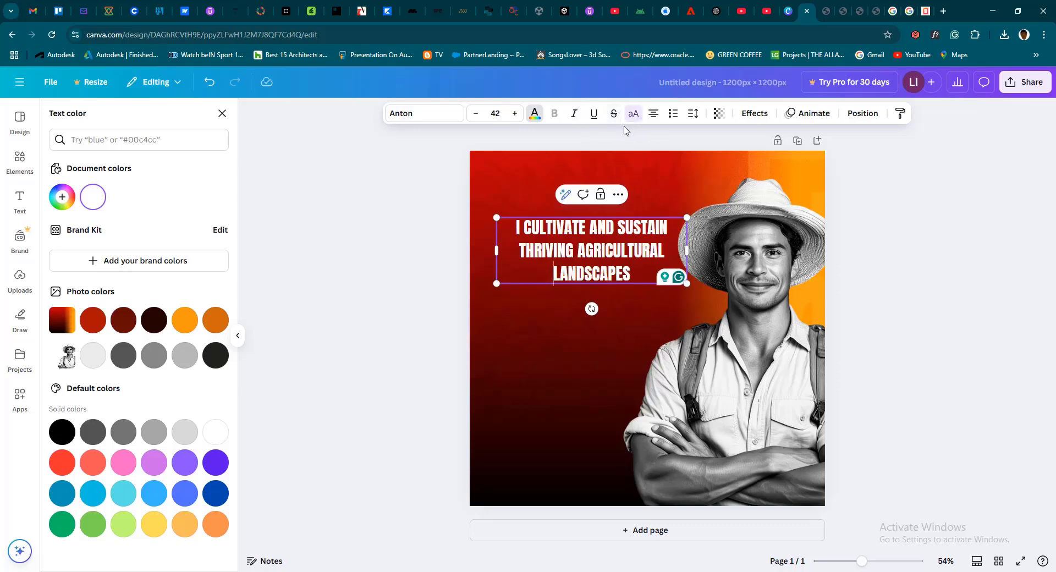
pyautogui.click(652, 121)
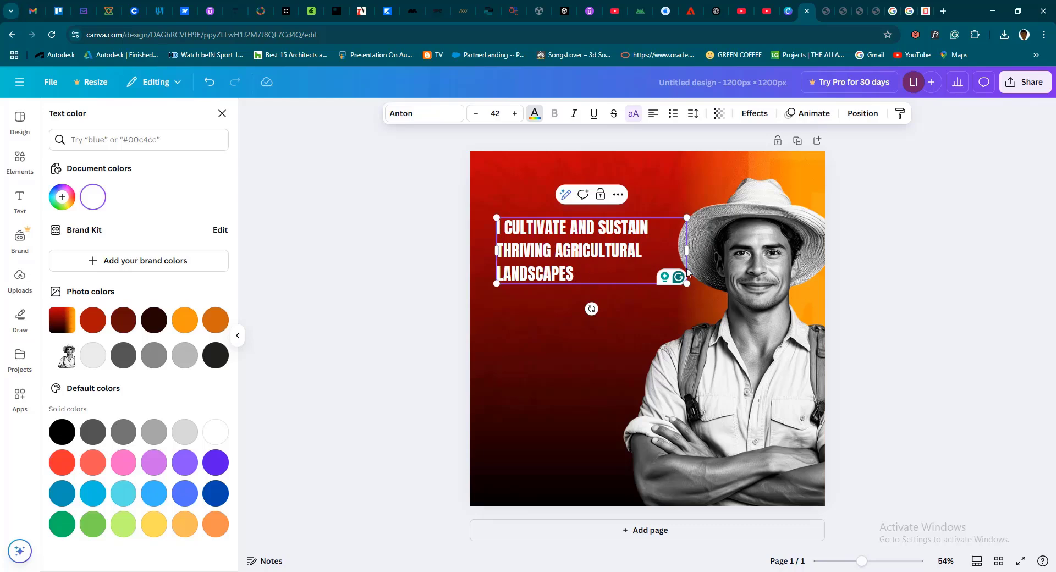
pyautogui.moveTo(692, 253); pyautogui.dragTo(712, 253)
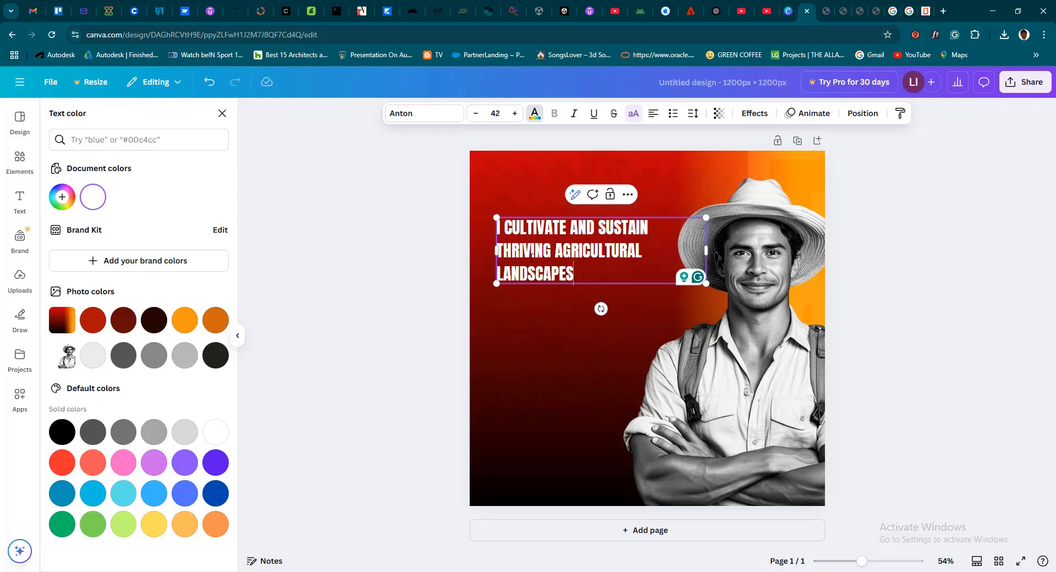
# Set the headline's line spacing to 1.01 and move the headline slightly higher on the page
pyautogui.hotkey('shift', 'Home')
pyautogui.moveTo(495, 210); pyautogui.dragTo(446, 171)
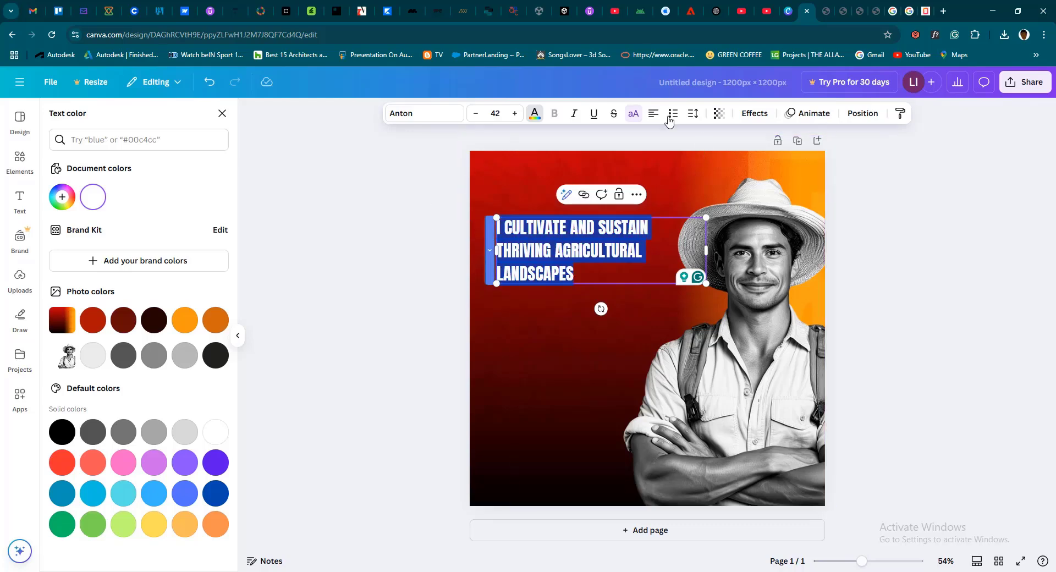
pyautogui.click(702, 120)
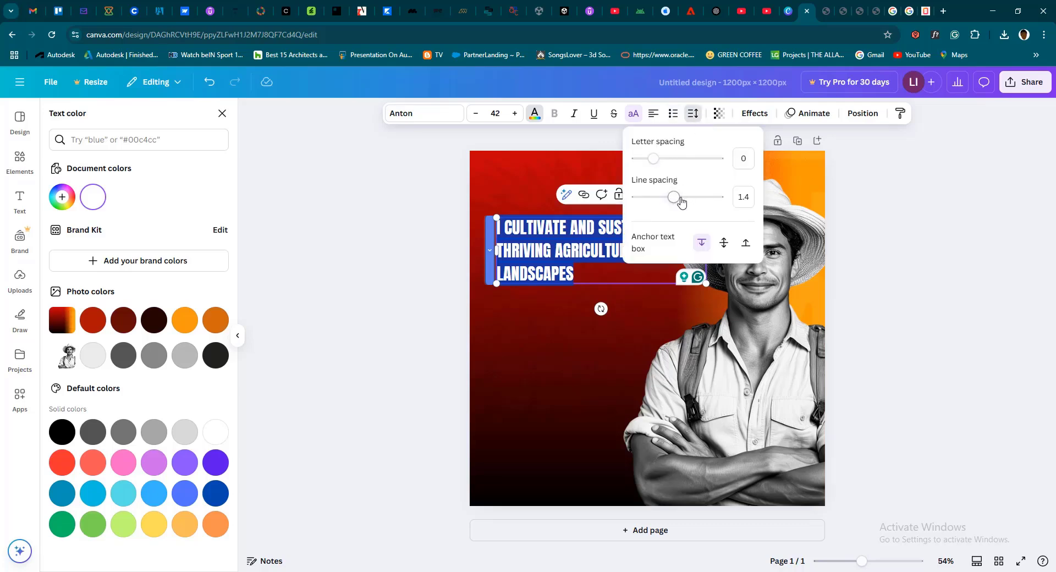
pyautogui.moveTo(676, 197)
pyautogui.mouseDown()
pyautogui.moveTo(716, 204)
pyautogui.moveTo(661, 211)
pyautogui.mouseUp()
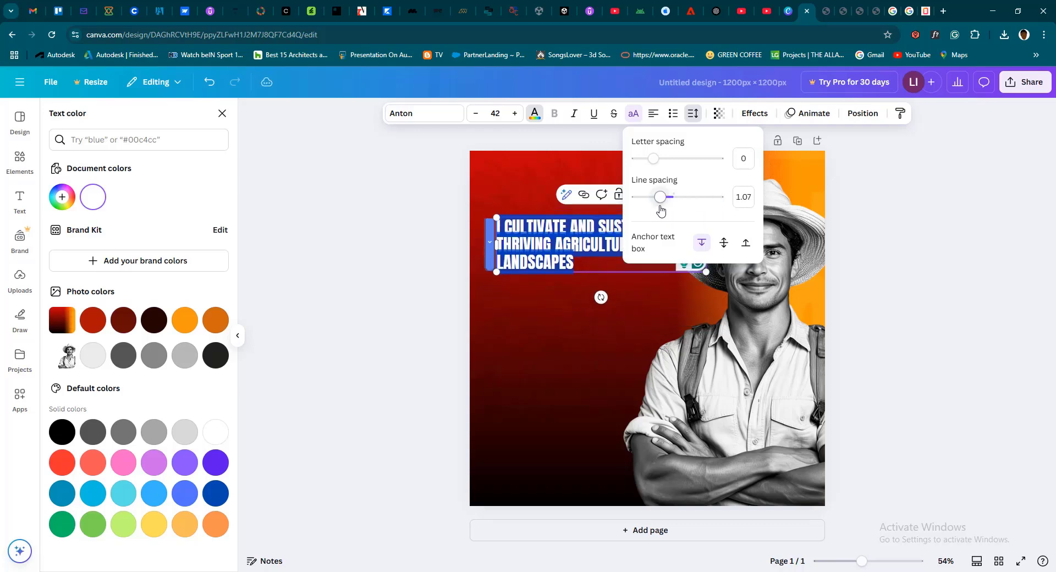
pyautogui.click(524, 348)
pyautogui.click(589, 247)
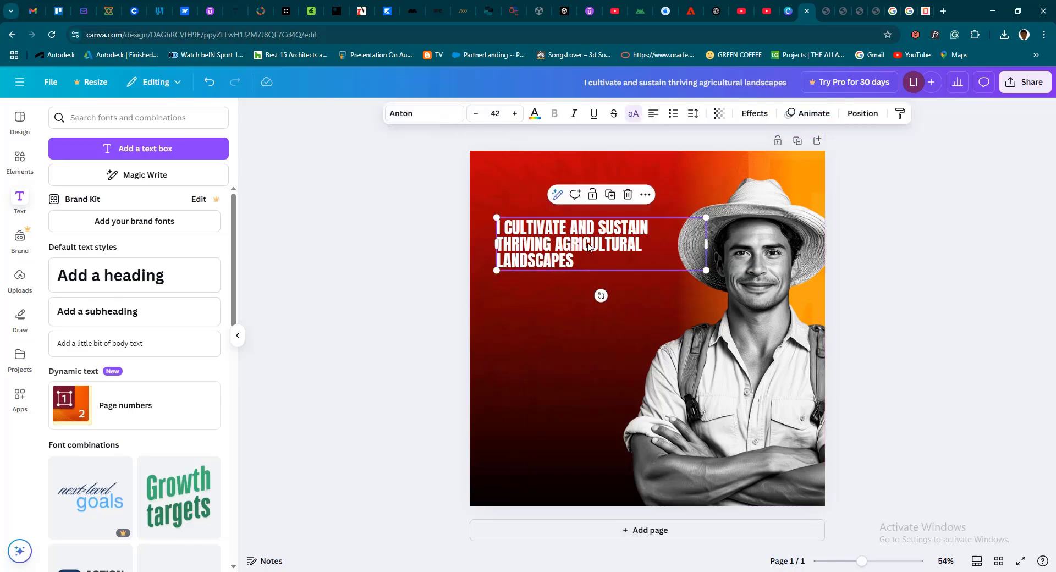
pyautogui.moveTo(586, 234); pyautogui.dragTo(588, 216)
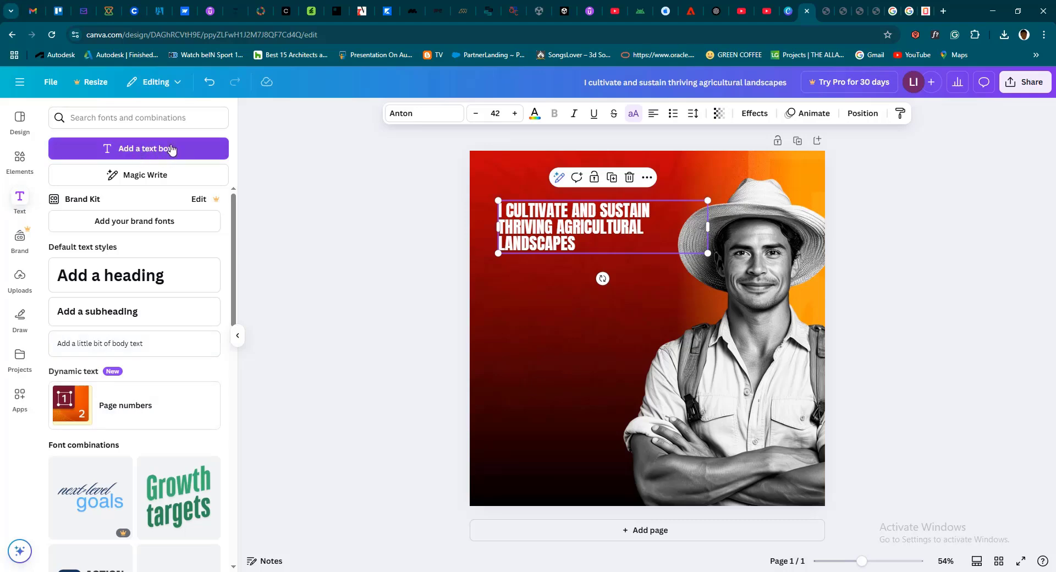
pyautogui.click(138, 150)
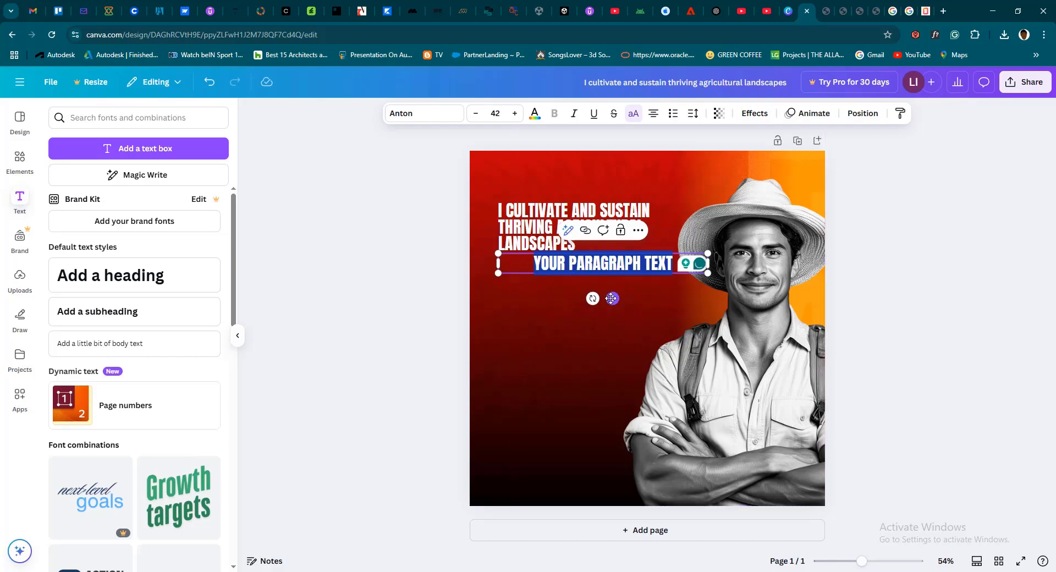
pyautogui.moveTo(612, 298); pyautogui.dragTo(598, 323)
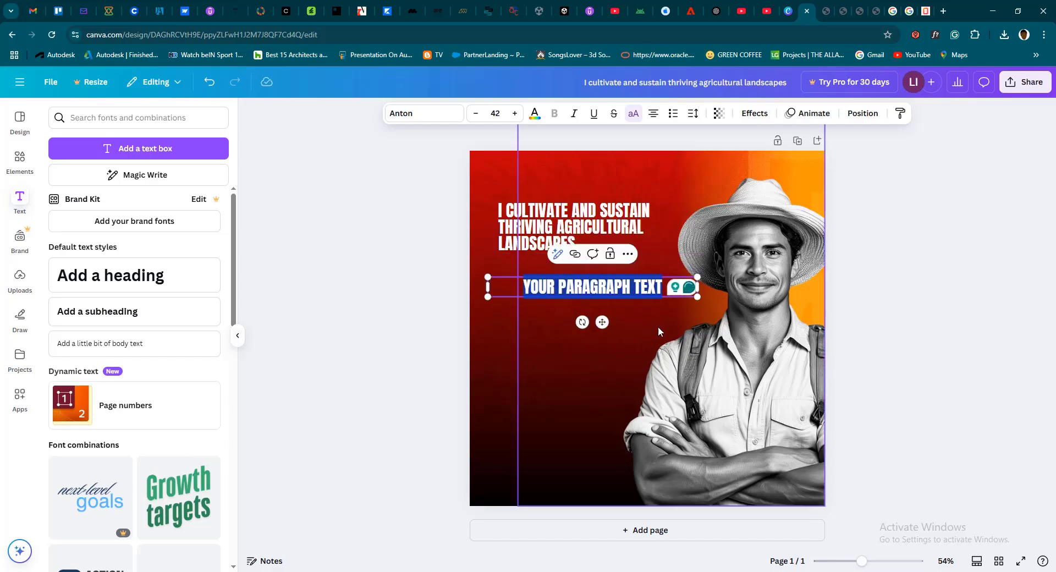
pyautogui.press('BackSpace')
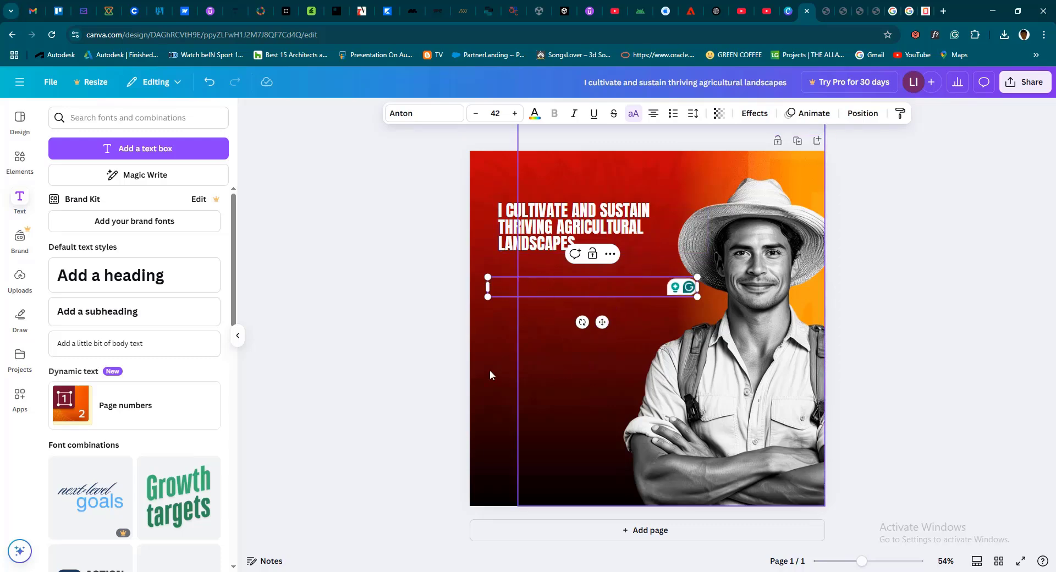
pyautogui.click(397, 360)
pyautogui.click(527, 317)
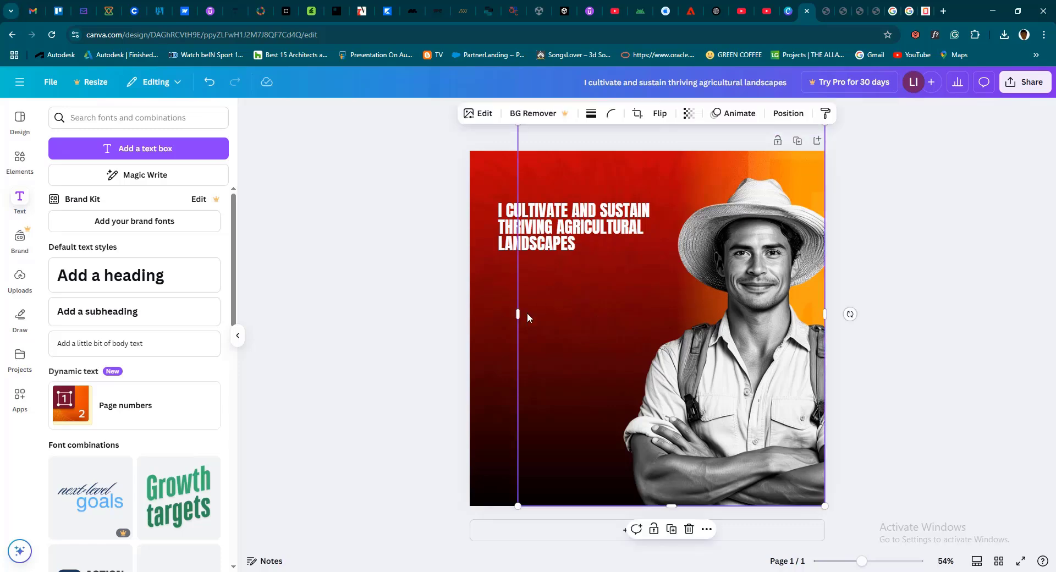
# Lock the headline in place and try moving the headline and the farmer photo
pyautogui.click(502, 224)
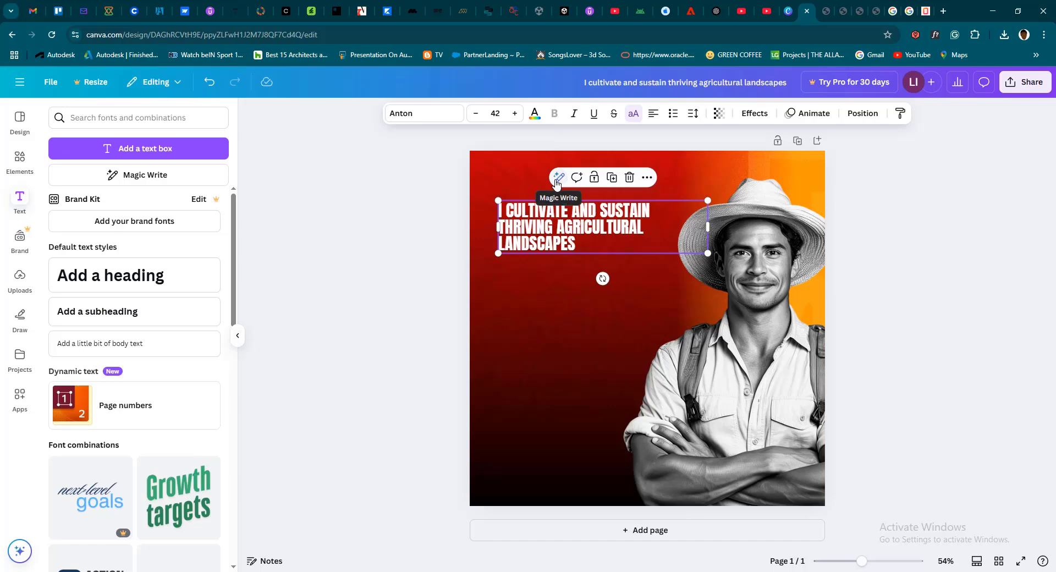
pyautogui.click(593, 182)
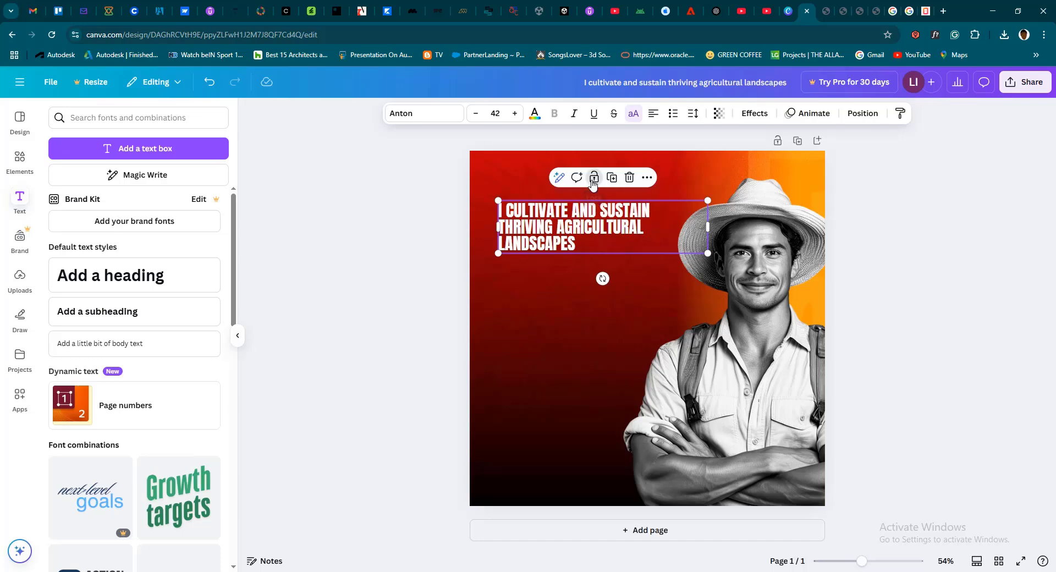
pyautogui.click(381, 262)
pyautogui.moveTo(536, 232); pyautogui.dragTo(557, 268)
pyautogui.moveTo(784, 407); pyautogui.dragTo(780, 376)
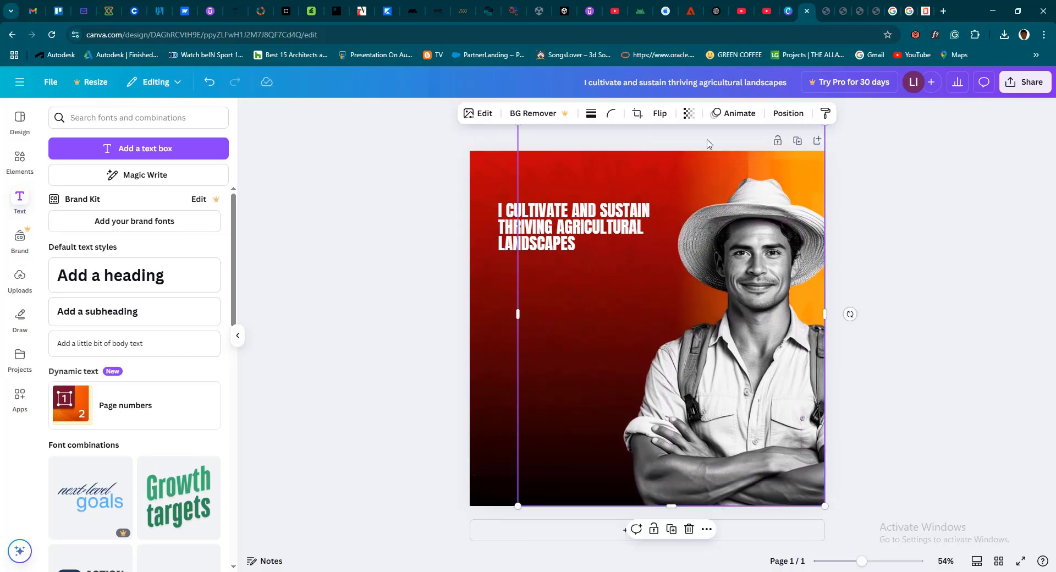
# Lock the whole page, try selecting its headline and images, and unlock the page again
pyautogui.click(777, 142)
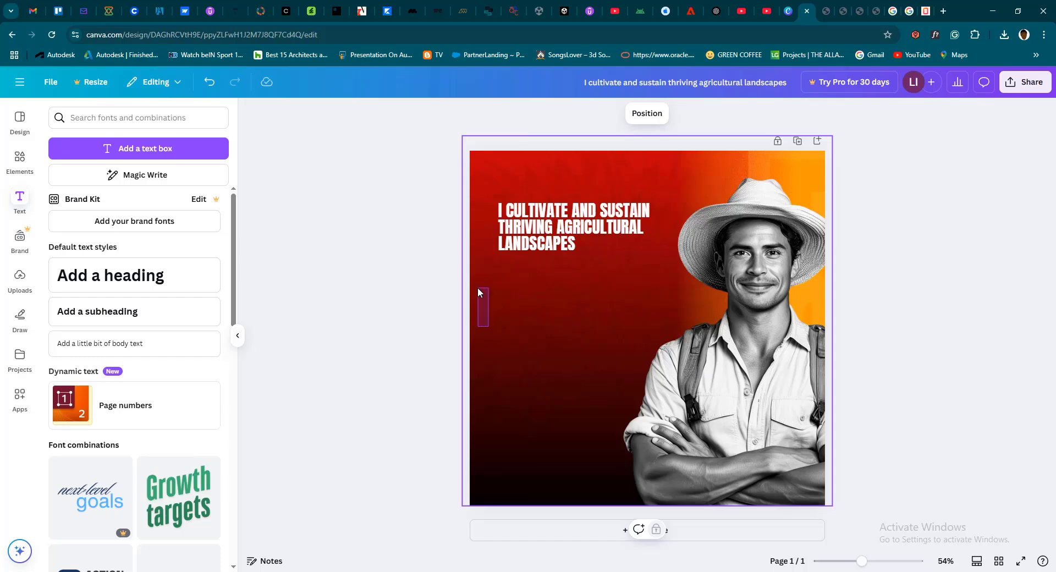
pyautogui.moveTo(477, 287); pyautogui.dragTo(477, 287)
pyautogui.moveTo(486, 349); pyautogui.dragTo(484, 276)
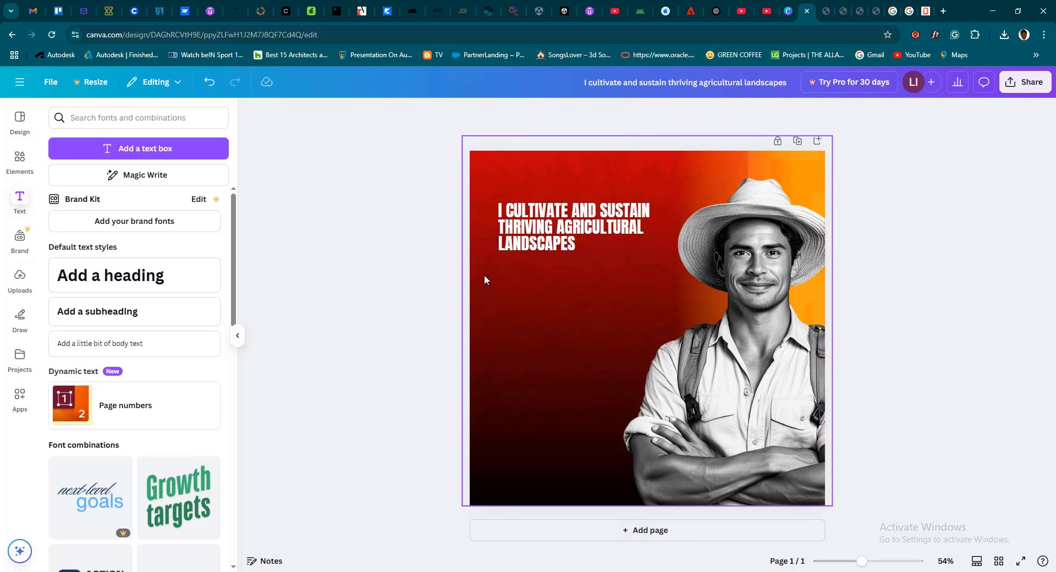
pyautogui.click(507, 222)
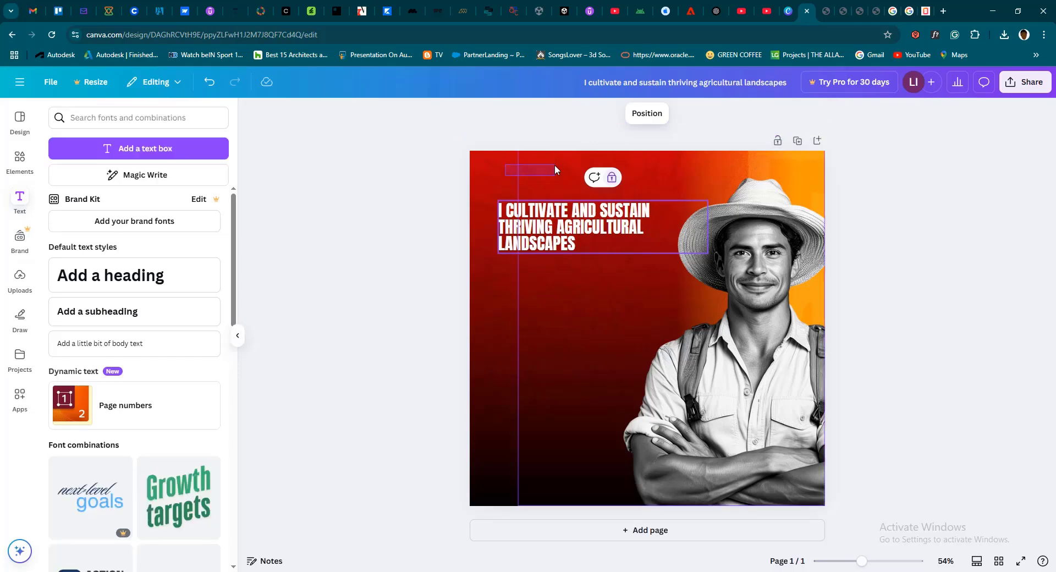
pyautogui.click(493, 174)
pyautogui.moveTo(486, 190)
pyautogui.mouseDown()
pyautogui.moveTo(488, 262)
pyautogui.moveTo(489, 190)
pyautogui.mouseUp()
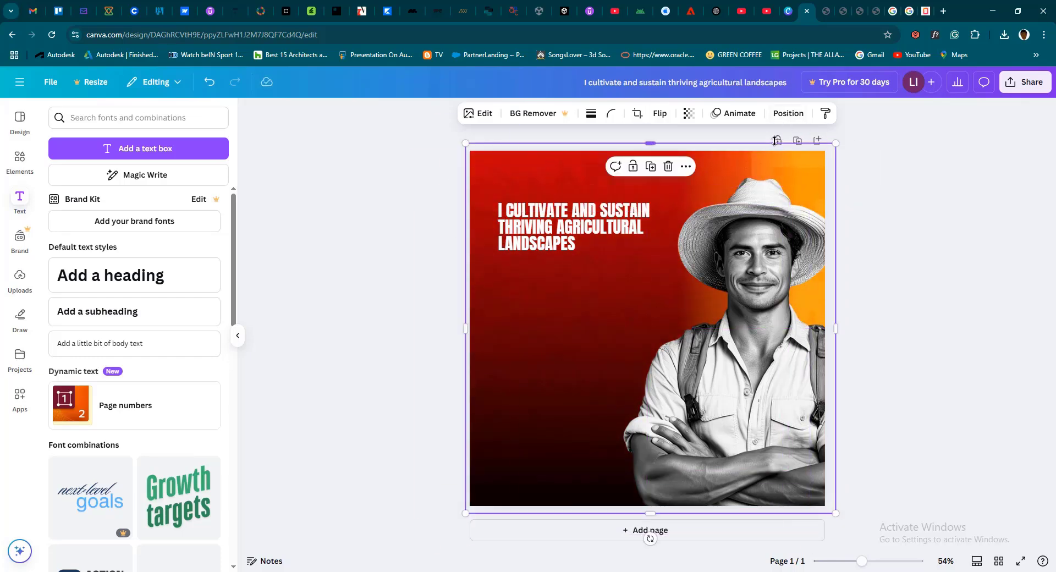
pyautogui.click(885, 175)
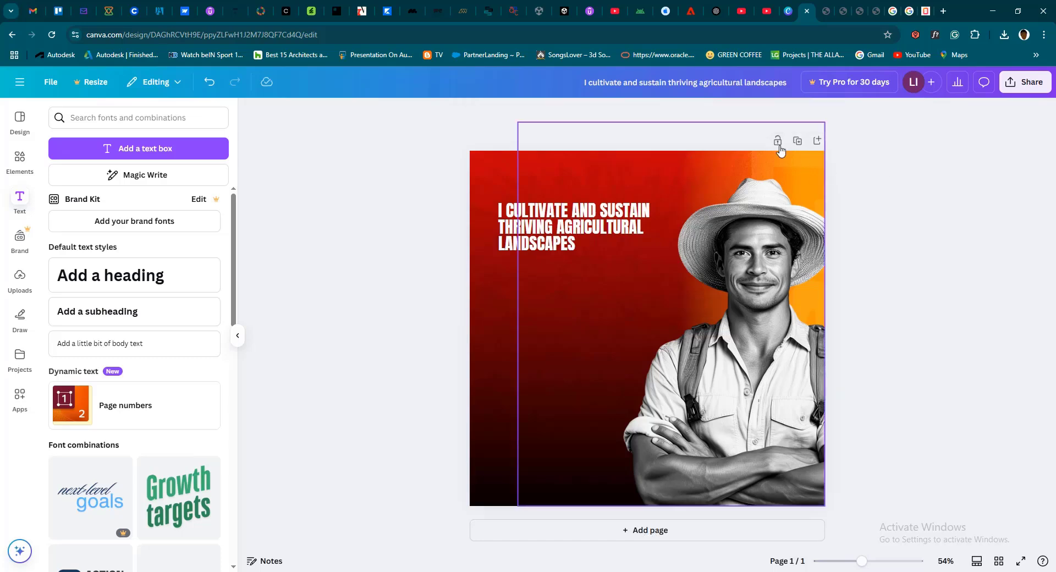
pyautogui.click(532, 233)
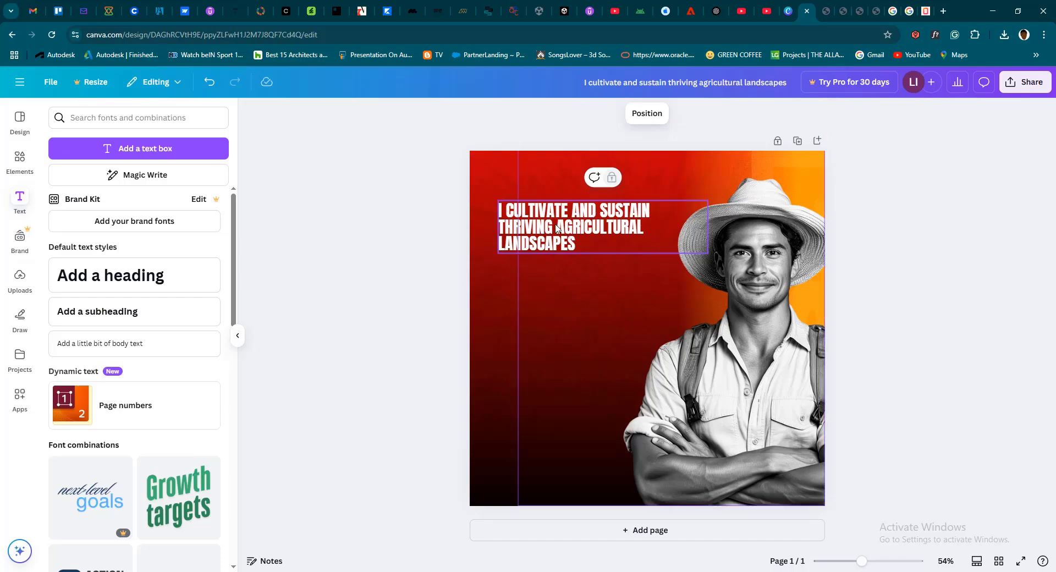
pyautogui.click(780, 146)
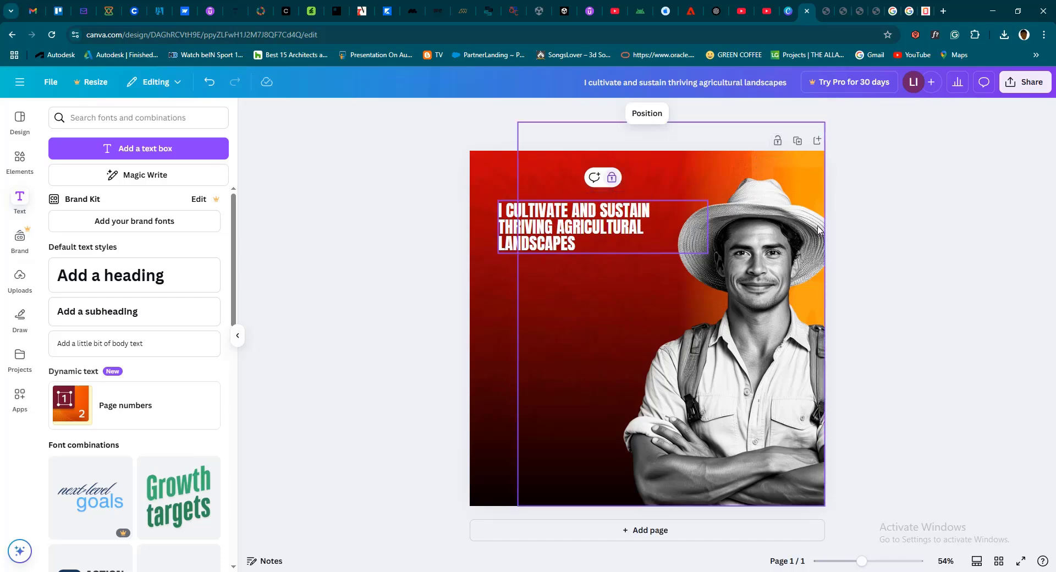
# Unlock the headline and duplicate it, placing the copy directly below the original
pyautogui.click(582, 224)
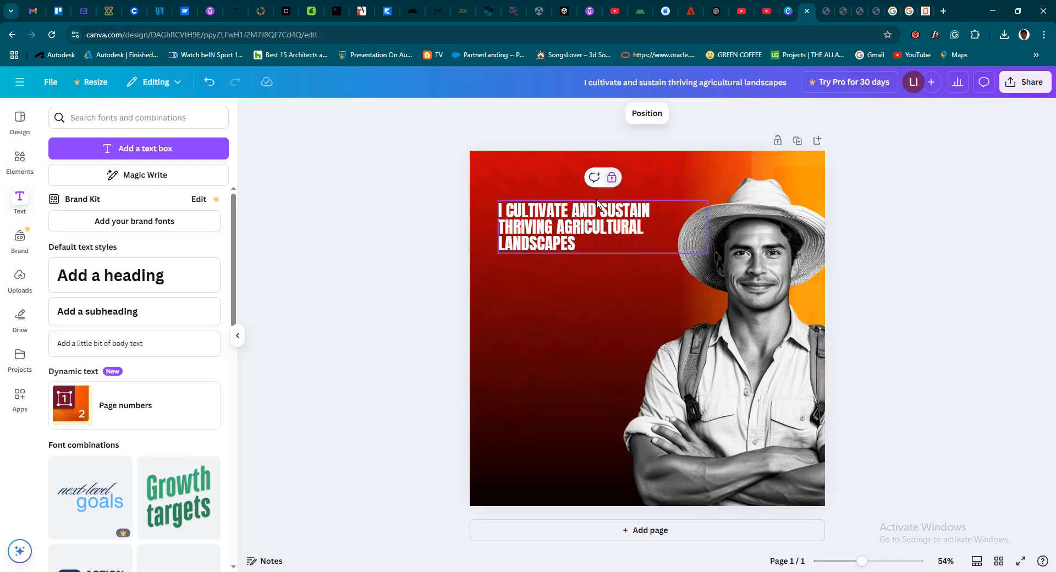
pyautogui.click(616, 180)
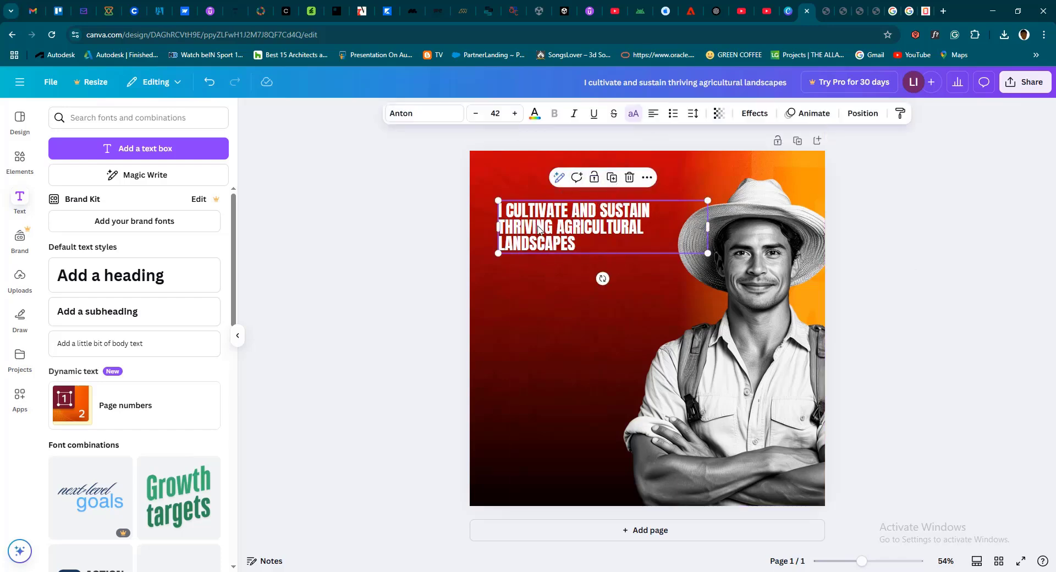
pyautogui.click(611, 177)
pyautogui.moveTo(541, 261); pyautogui.dragTo(539, 329)
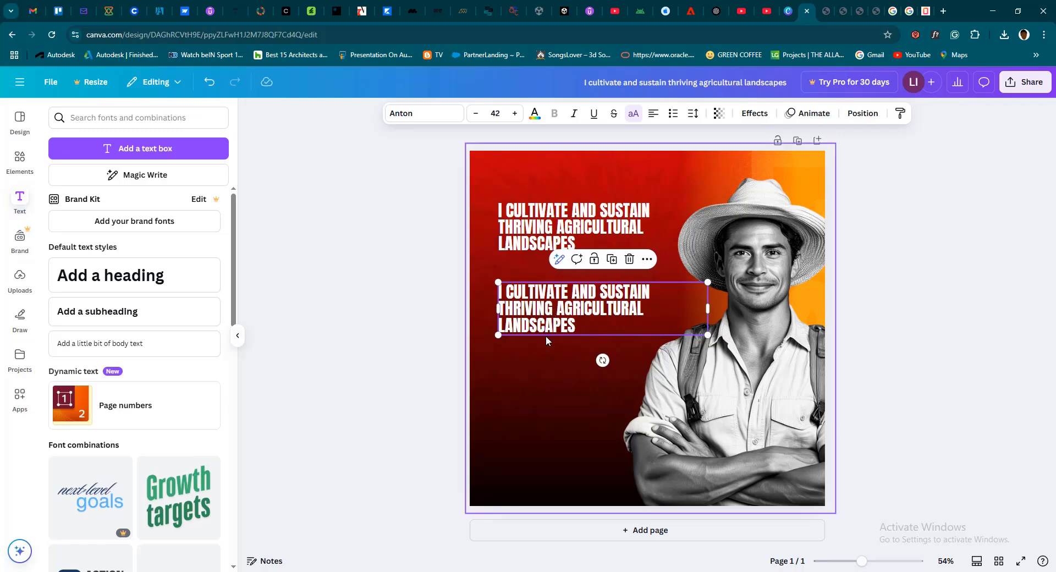
# Switch to DESIGN WRITE UPs.pdf and copy the two body paragraphs under the "I cultivate and sustain thriving agricultural landscapes" heading
pyautogui.click(840, 19)
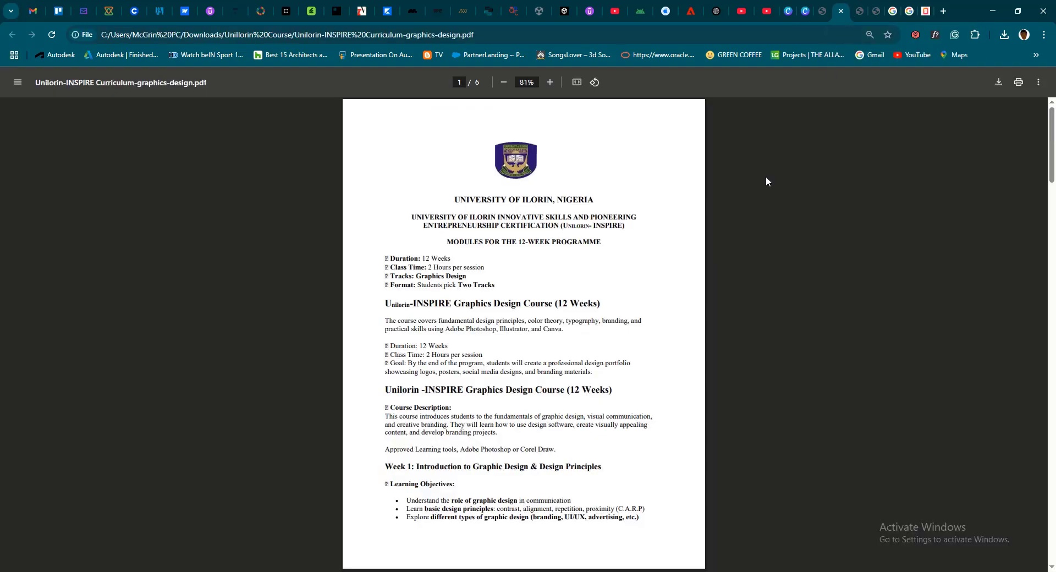
pyautogui.click(858, 18)
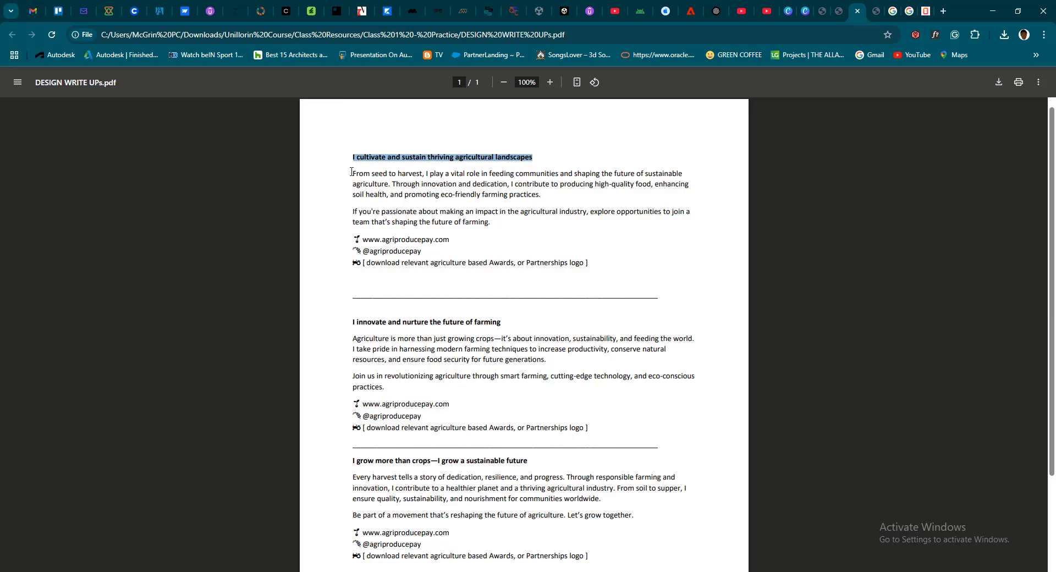
pyautogui.moveTo(351, 172); pyautogui.dragTo(498, 224)
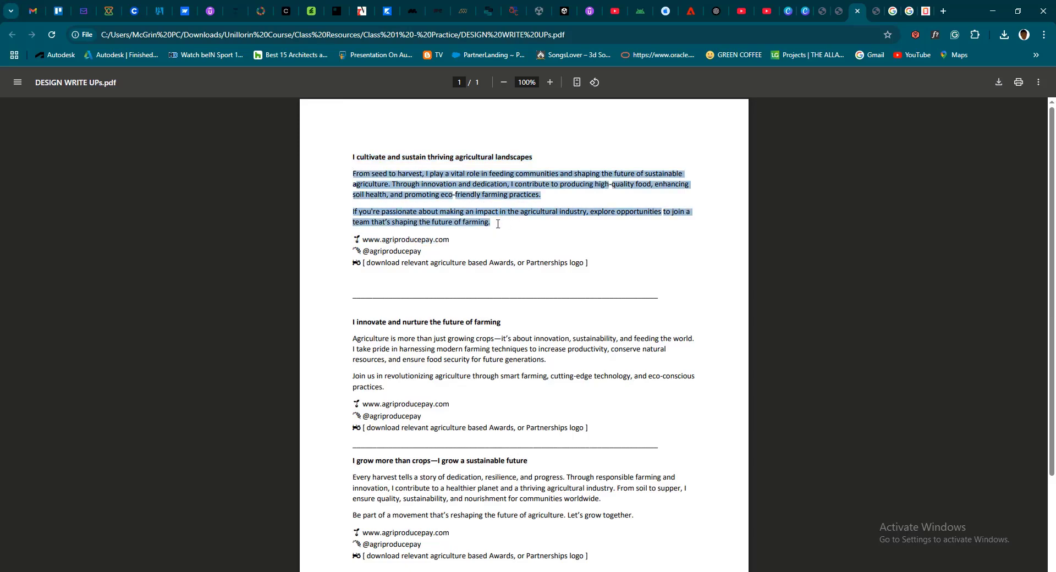
pyautogui.rightClick(488, 223)
pyautogui.click(519, 234)
# Return to the Canva design and replace the duplicated headline's text with the copied paragraphs
pyautogui.click(809, 12)
pyautogui.hotkey('ctrl', 'a')
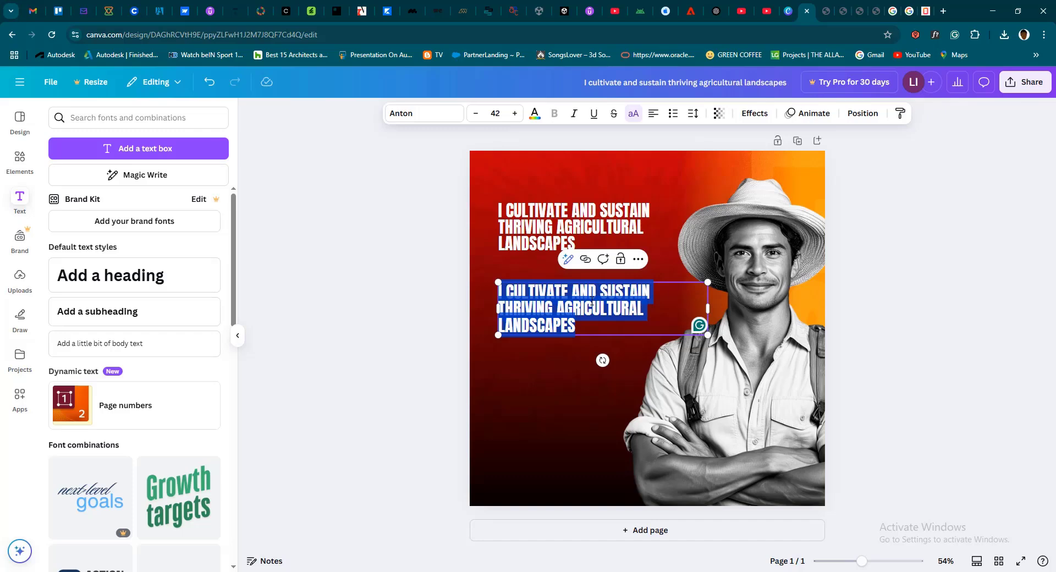
pyautogui.hotkey('ctrl', 'v')
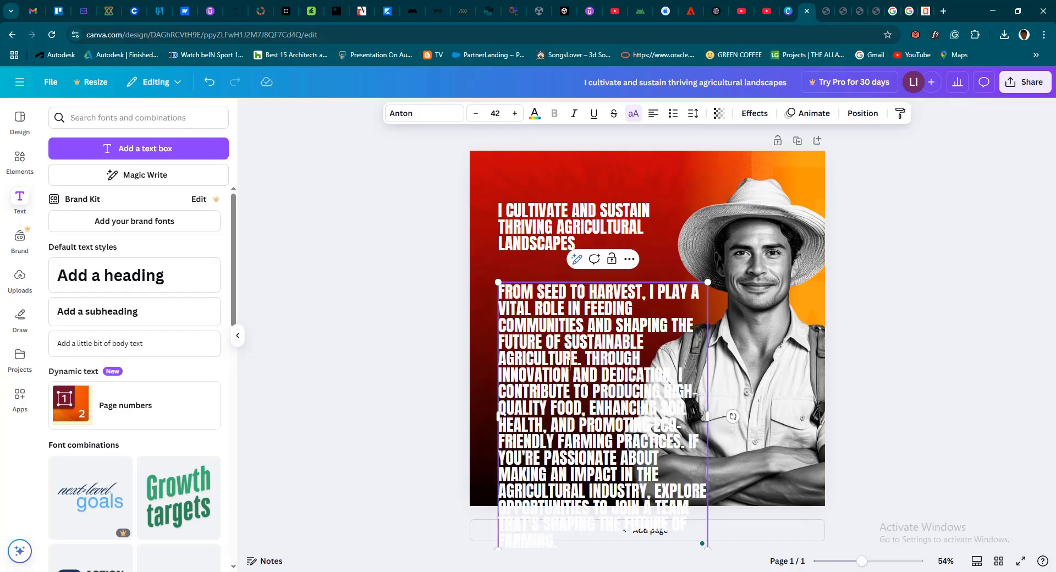
# Set the body text's font to Canva Sans and turn off its uppercase formatting
pyautogui.hotkey('ctrl', 'a')
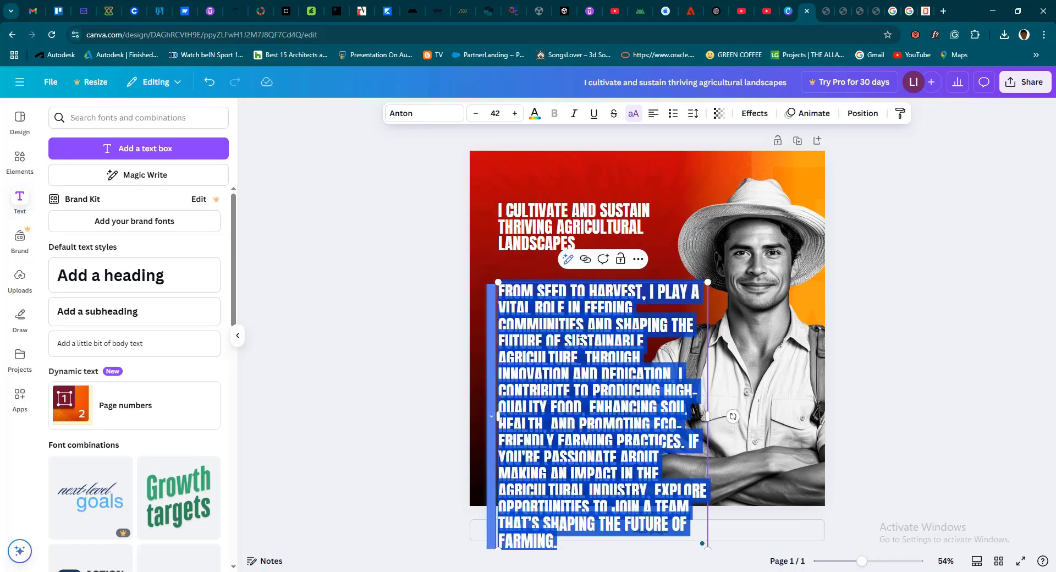
pyautogui.click(435, 112)
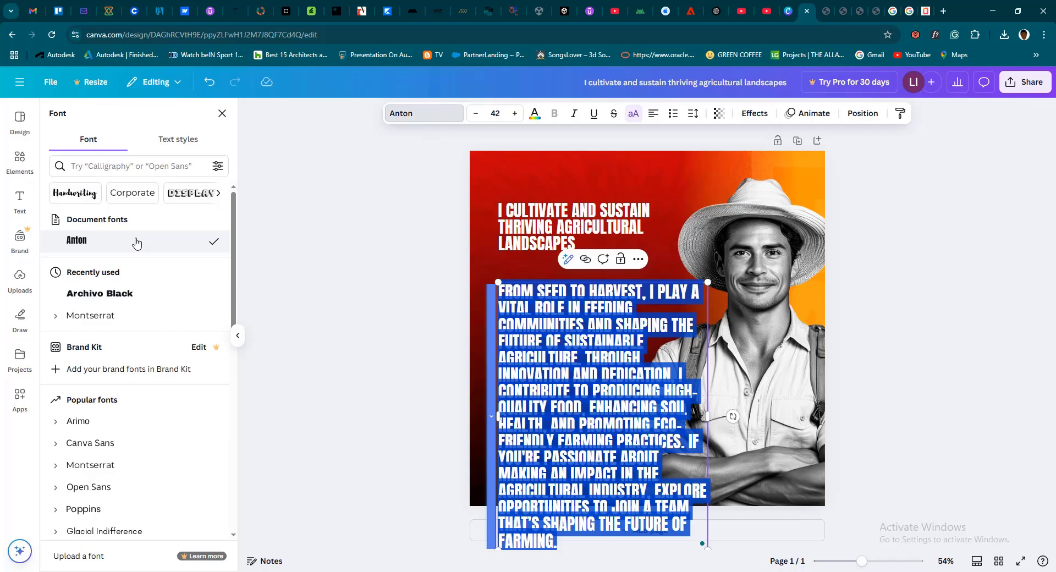
pyautogui.click(127, 445)
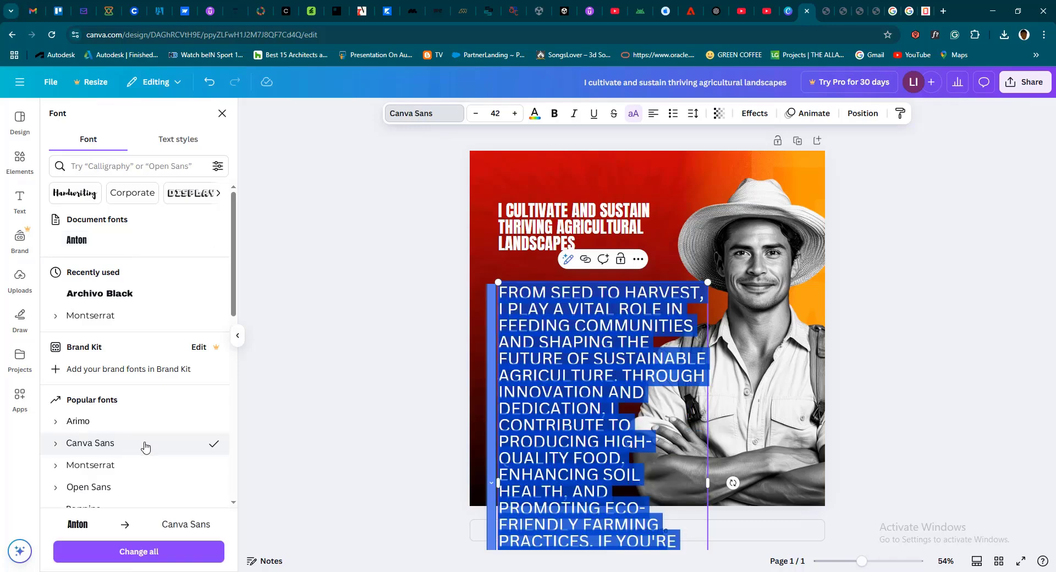
pyautogui.click(635, 115)
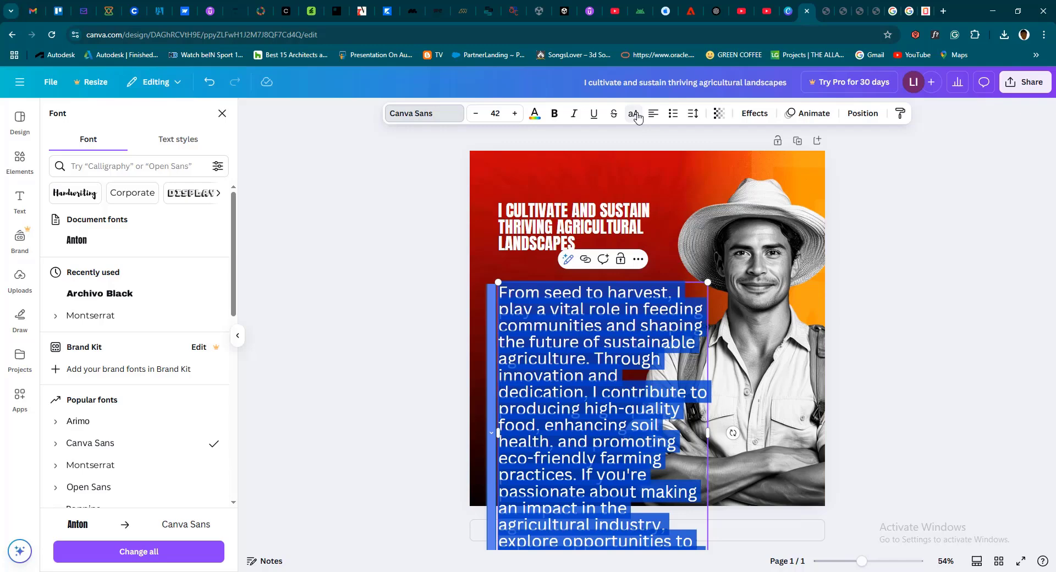
# Reduce the body text's font size to 21
pyautogui.click(474, 118)
pyautogui.click(473, 118)
pyautogui.click(474, 118)
pyautogui.click(474, 118)
pyautogui.click(474, 118)
pyautogui.click(474, 117)
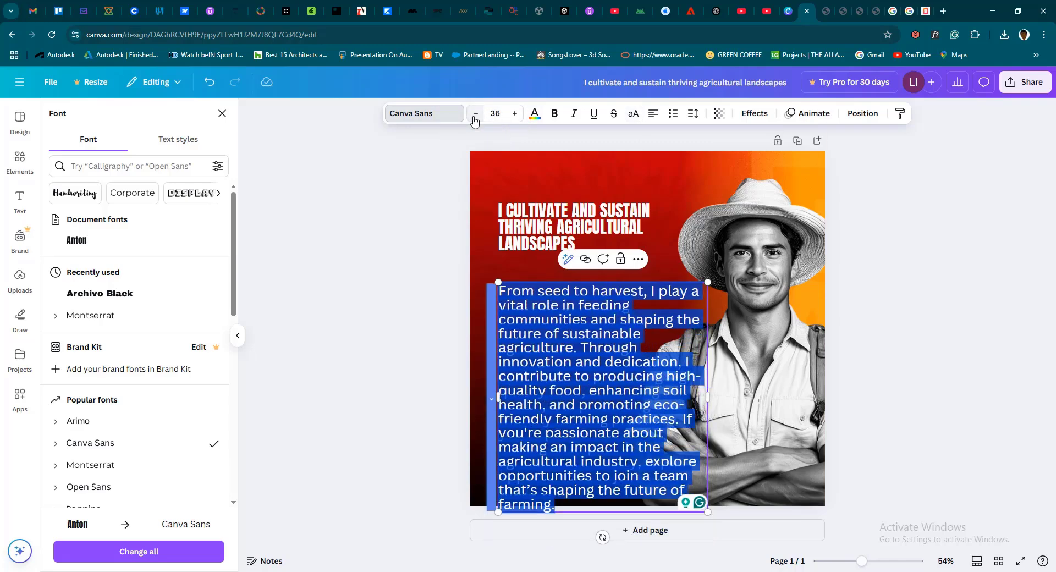
pyautogui.click(474, 117)
pyautogui.click(496, 114)
pyautogui.click(497, 114)
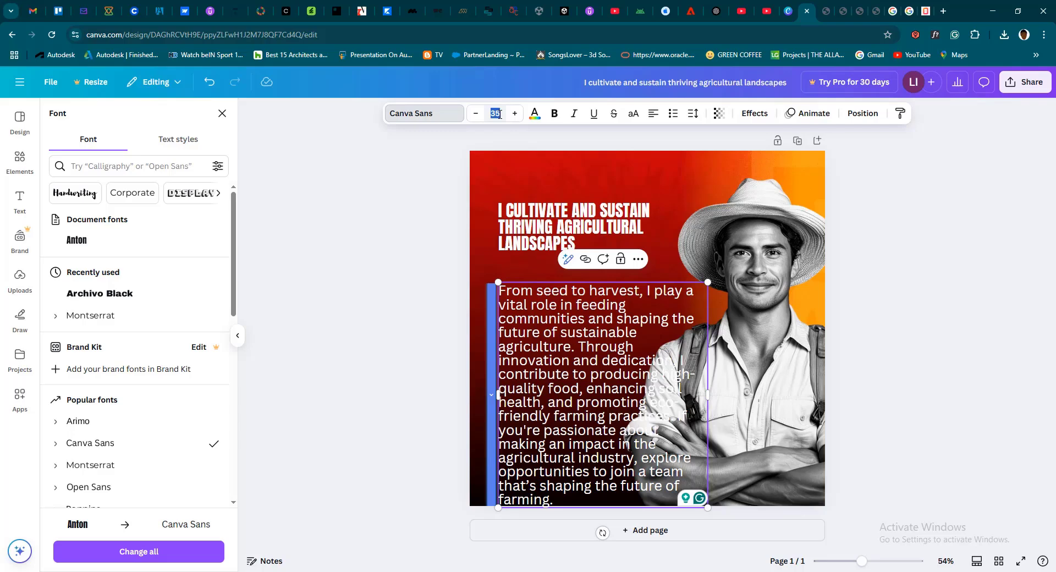
pyautogui.press('Return')
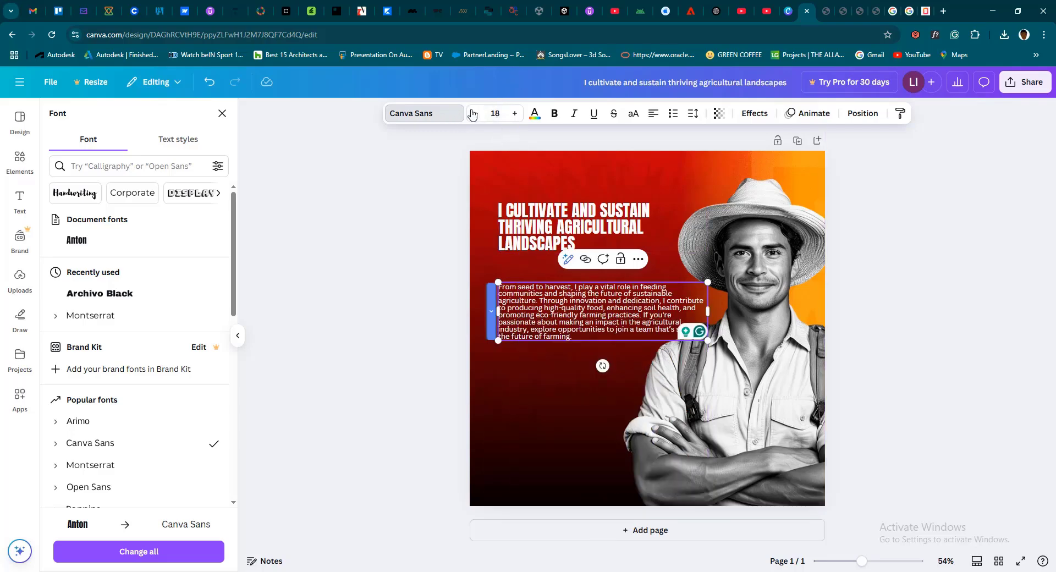
pyautogui.click(514, 113)
pyautogui.click(515, 113)
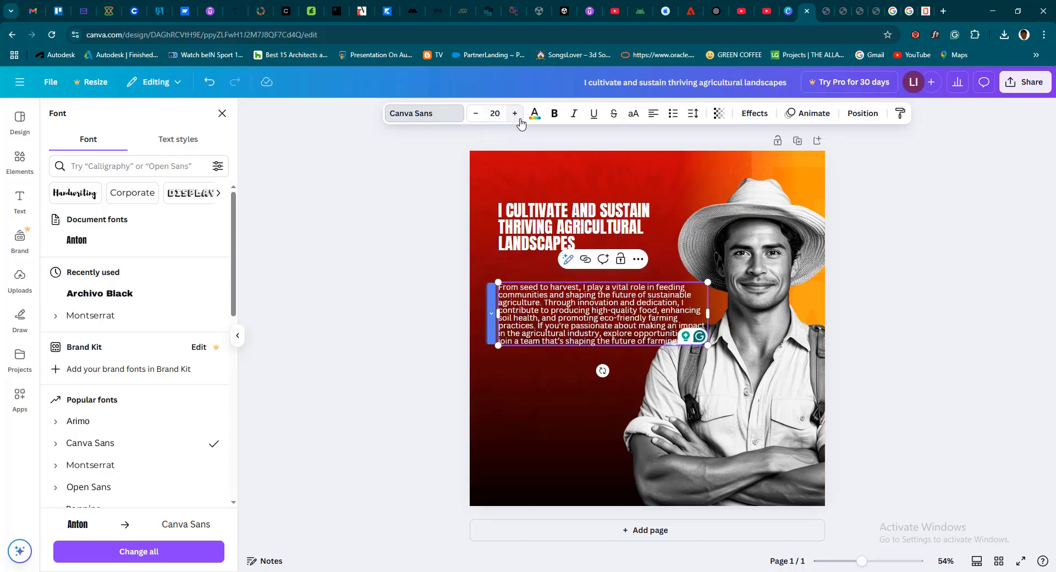
pyautogui.click(514, 113)
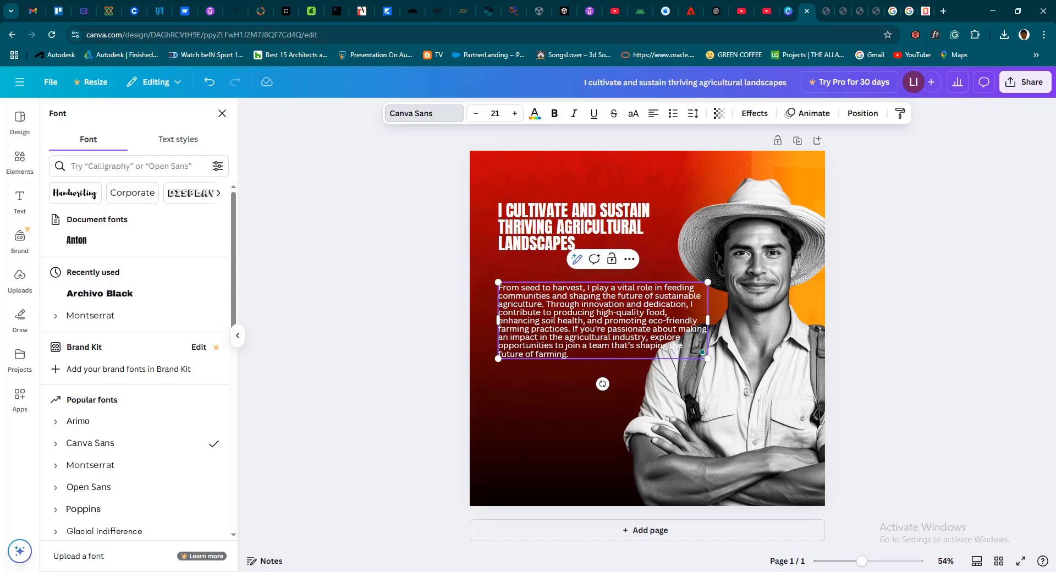
# Insert a blank line before "If you're passionate" in the body text and narrow its text box slightly
pyautogui.click(573, 329)
pyautogui.press('Return')
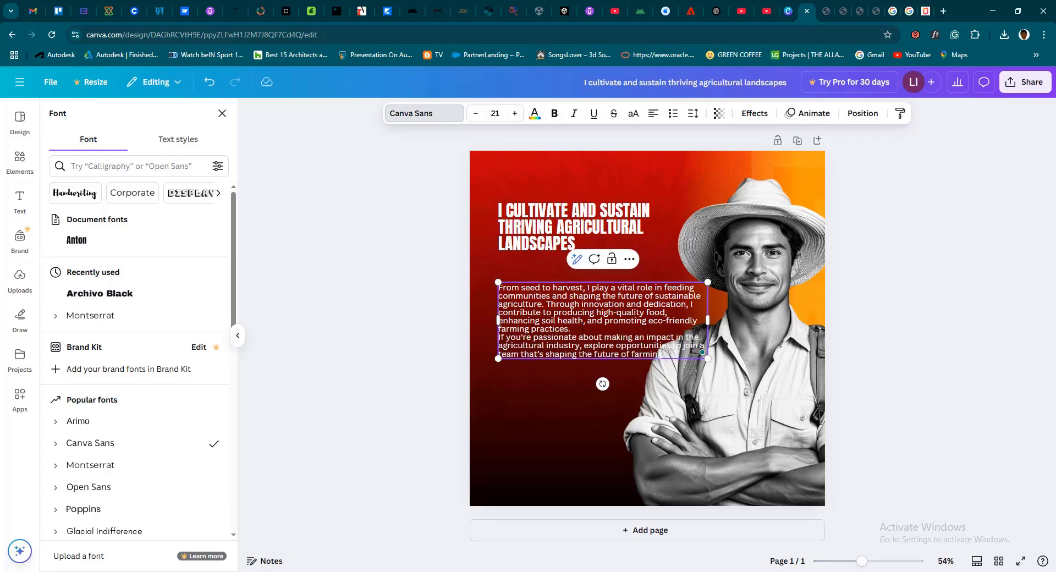
pyautogui.press('Return')
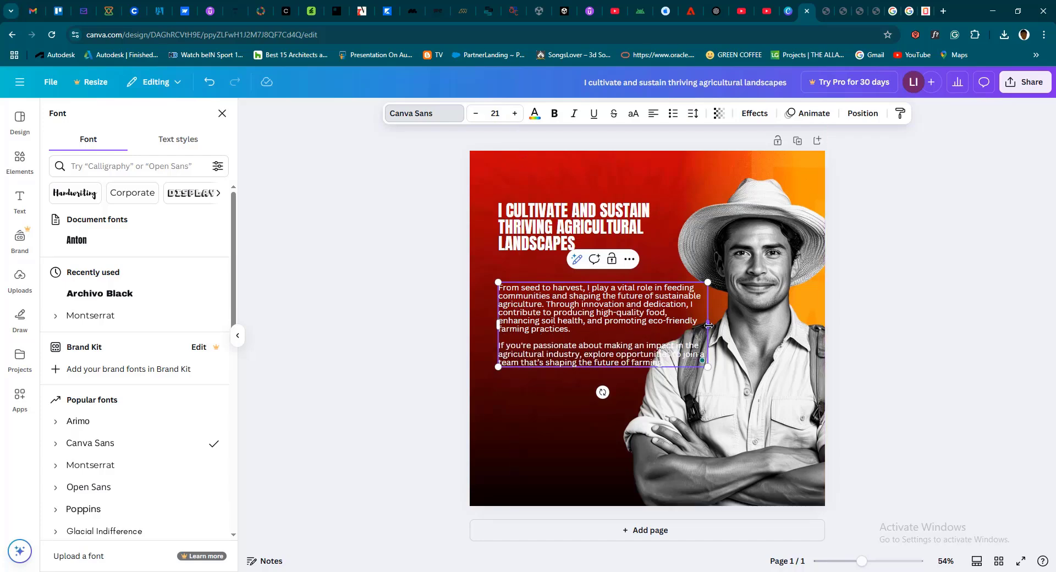
pyautogui.moveTo(708, 324); pyautogui.dragTo(685, 317)
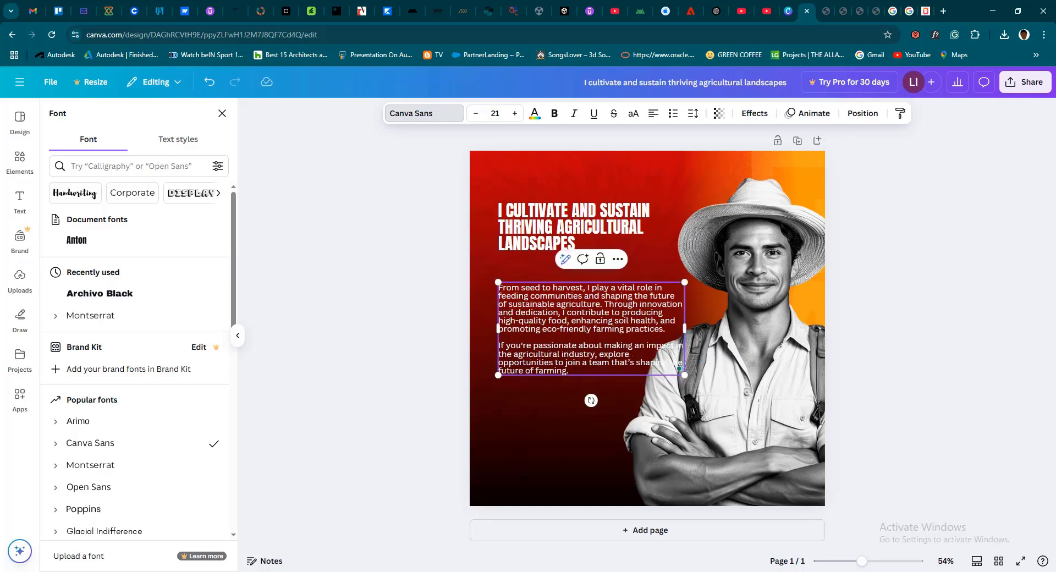
# Try moving the farmer photo slightly higher on the page, and undo the move
pyautogui.click(658, 425)
pyautogui.moveTo(576, 332); pyautogui.dragTo(577, 324)
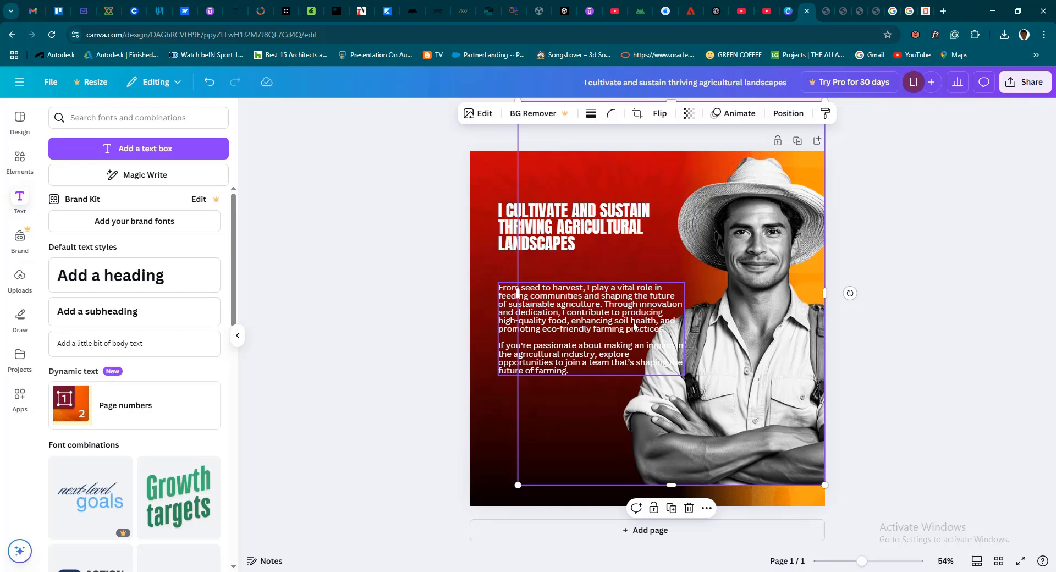
pyautogui.hotkey('ctrl', 'z')
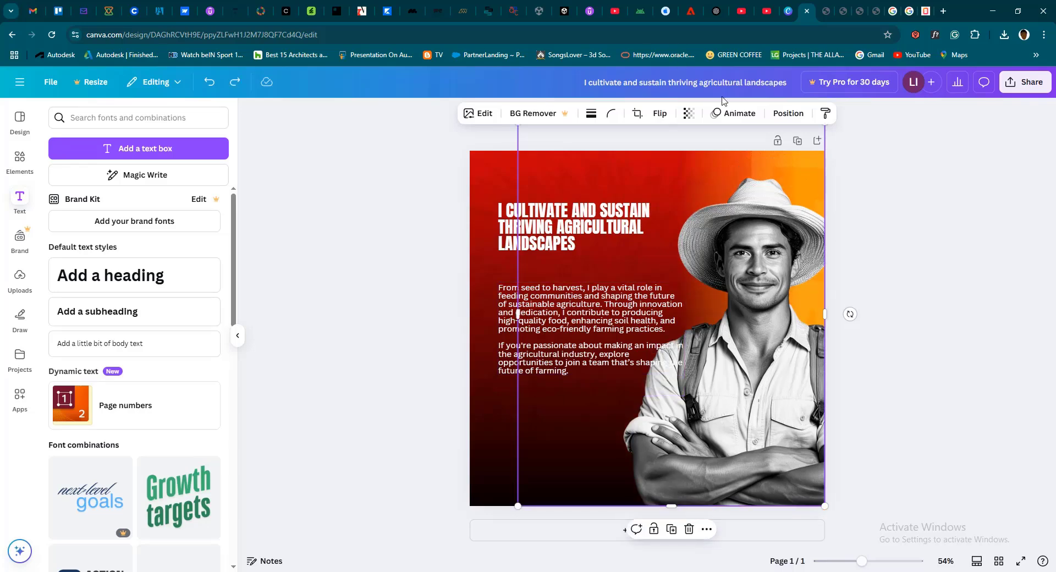
# Lock the whole page and check the lock by selecting the body text
pyautogui.click(780, 144)
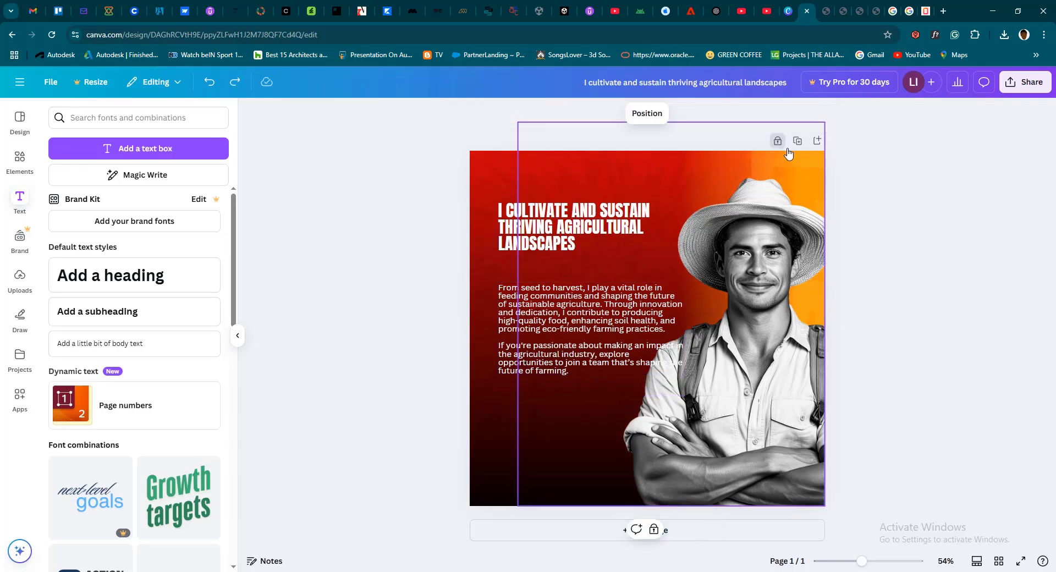
pyautogui.click(515, 318)
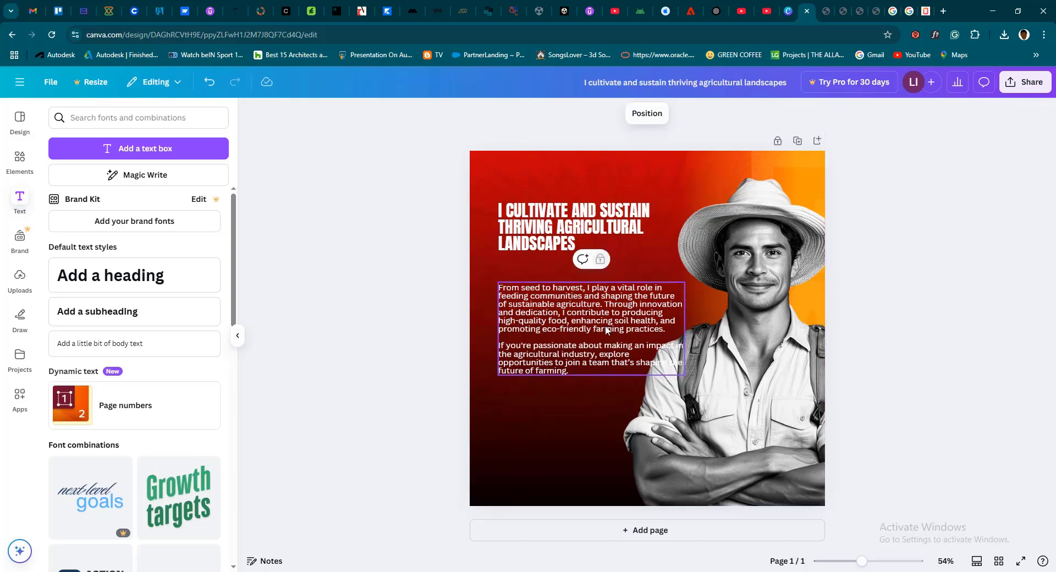
pyautogui.click(493, 308)
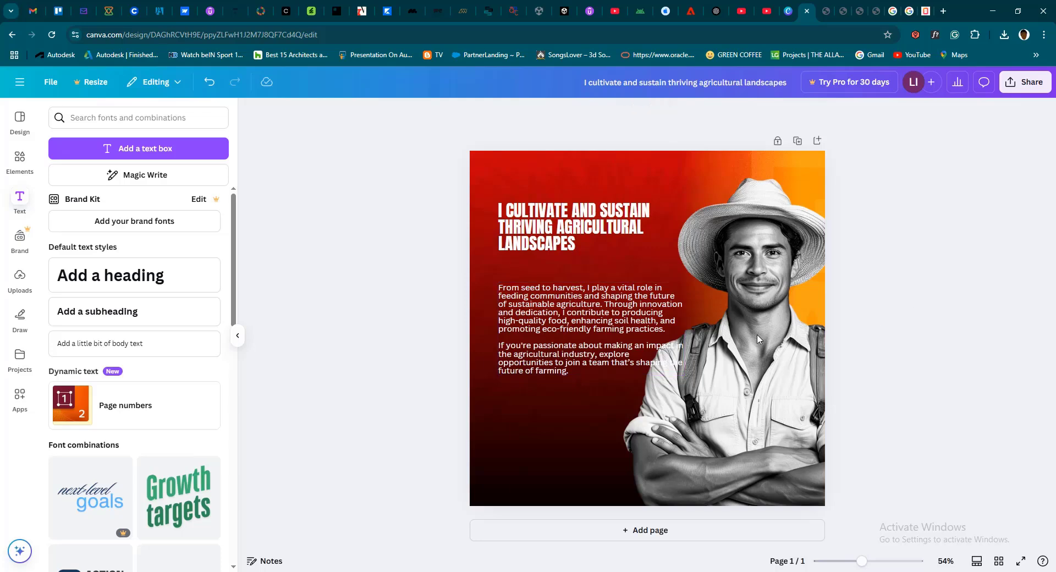
# Check the page lock by selecting the body text and the farmer photo, and unlock the page
pyautogui.click(509, 311)
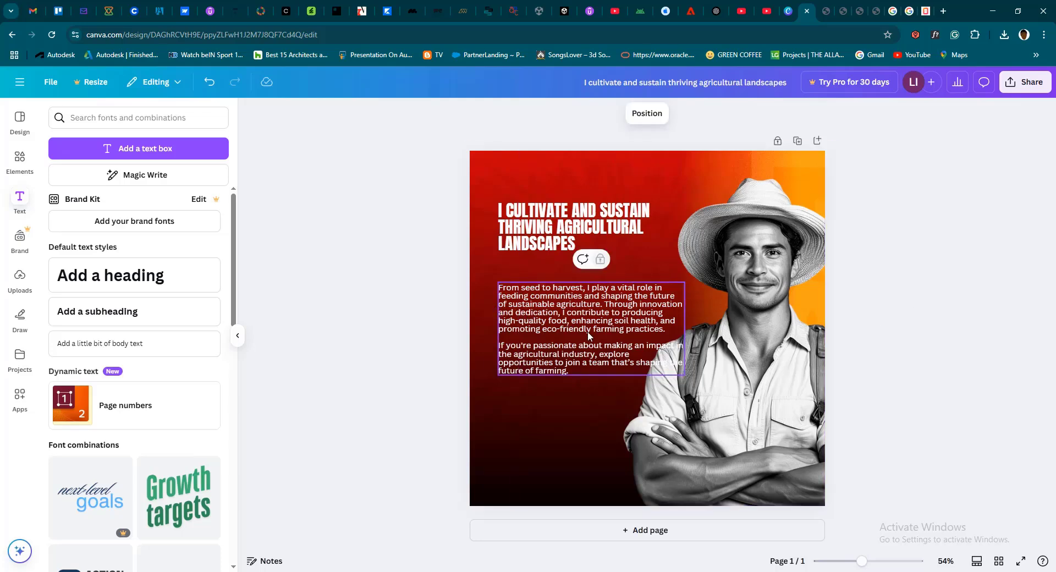
pyautogui.click(766, 387)
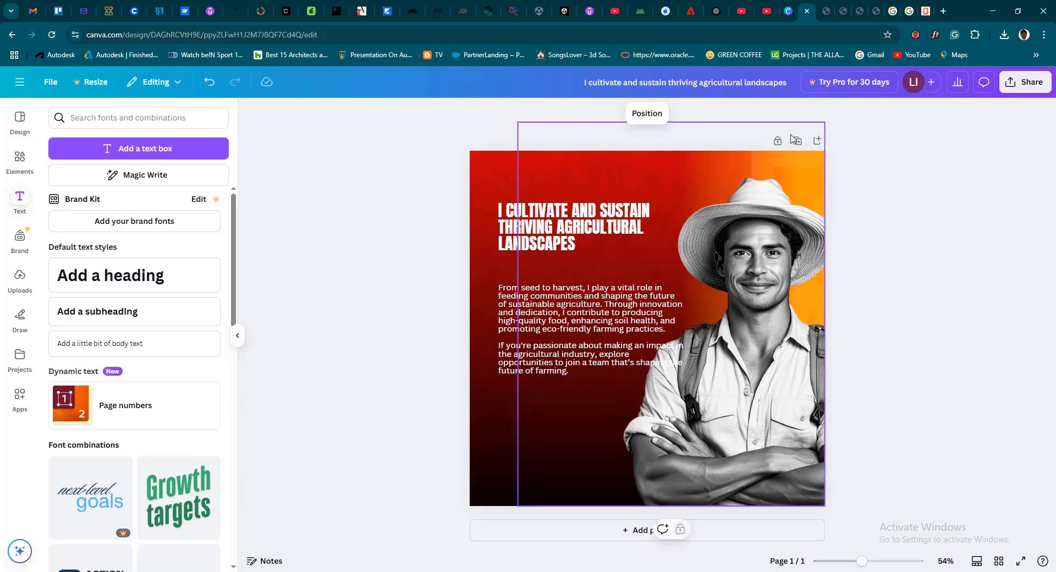
pyautogui.click(839, 224)
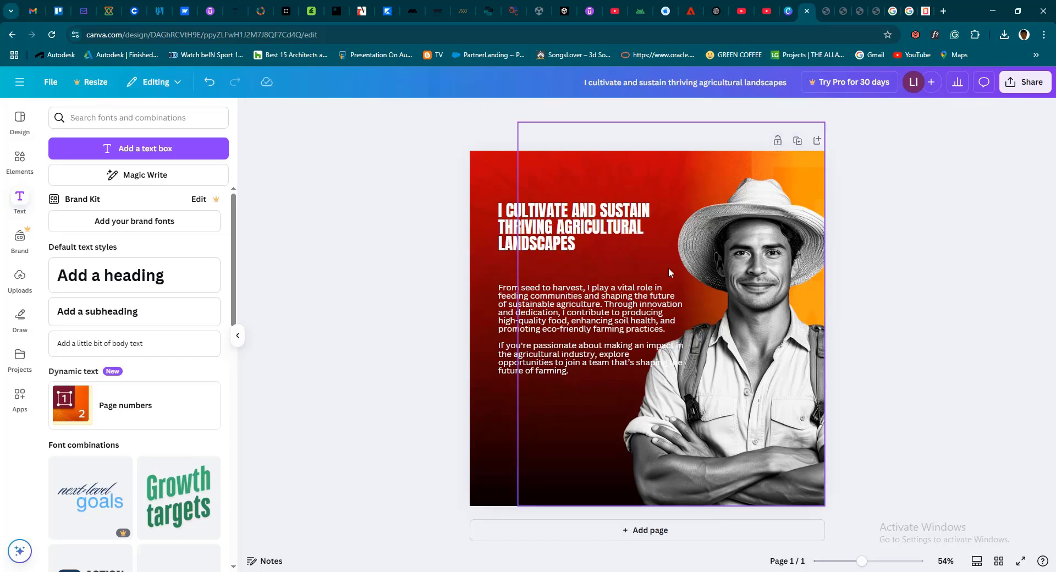
# Move the body text up closer to the heading and delete its "If you're passionate" paragraph along with the blank line above it
pyautogui.click(532, 308)
pyautogui.moveTo(548, 312); pyautogui.dragTo(545, 290)
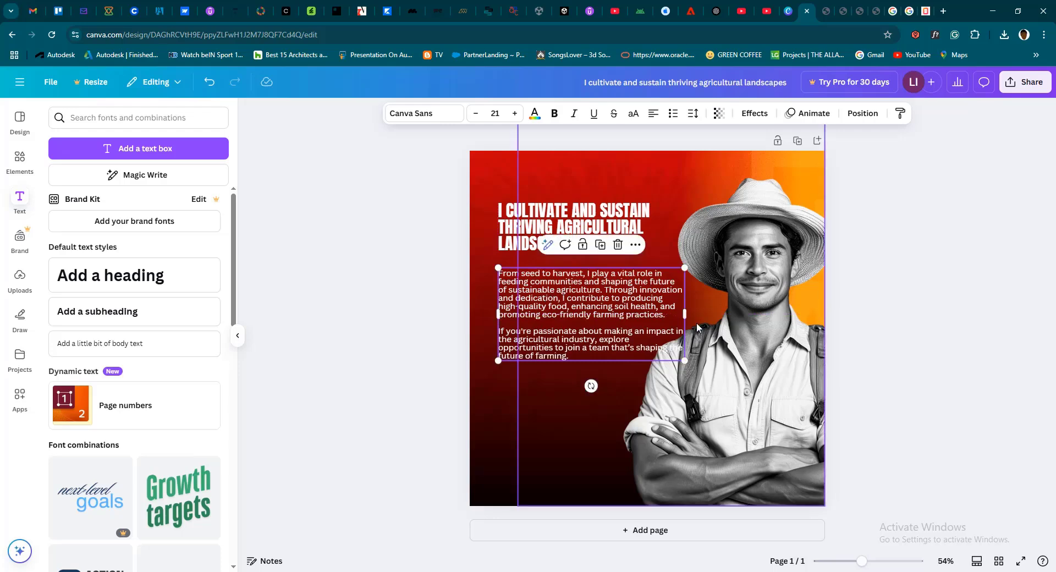
pyautogui.click(570, 356)
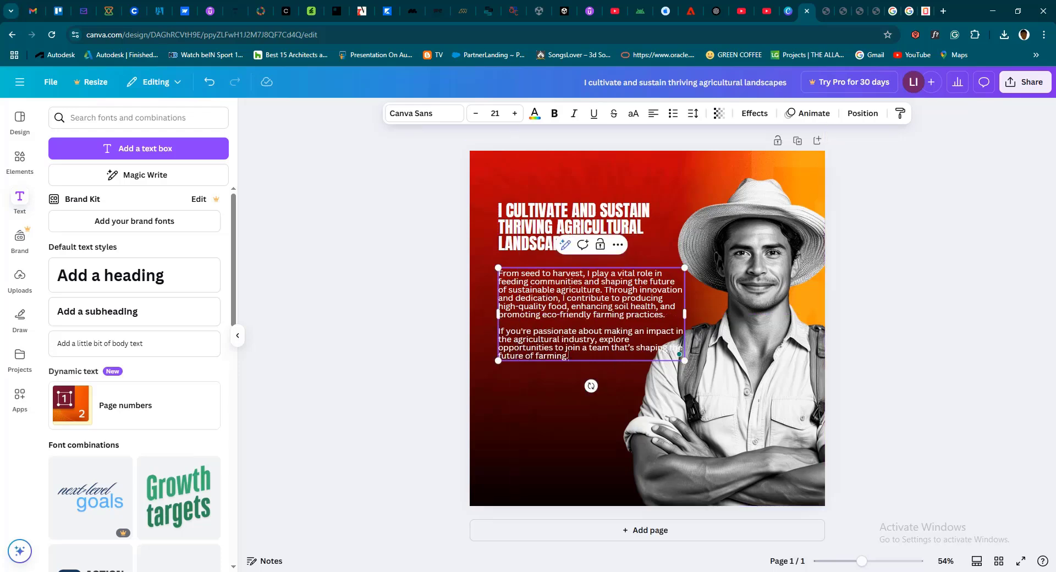
pyautogui.moveTo(570, 356); pyautogui.dragTo(499, 331)
pyautogui.hotkey('ctrl', 'c')
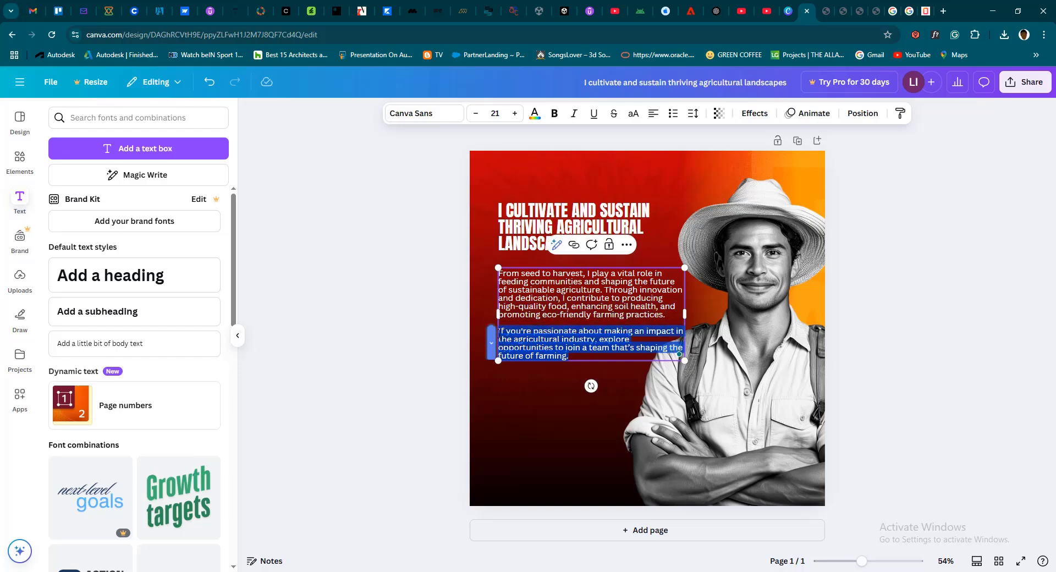
pyautogui.press('BackSpace')
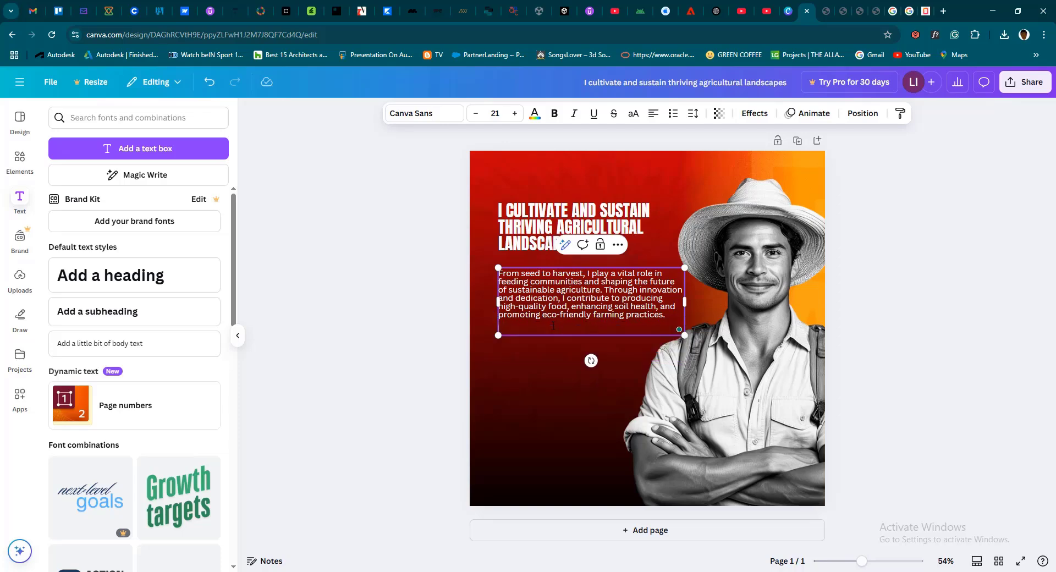
pyautogui.press('BackSpace')
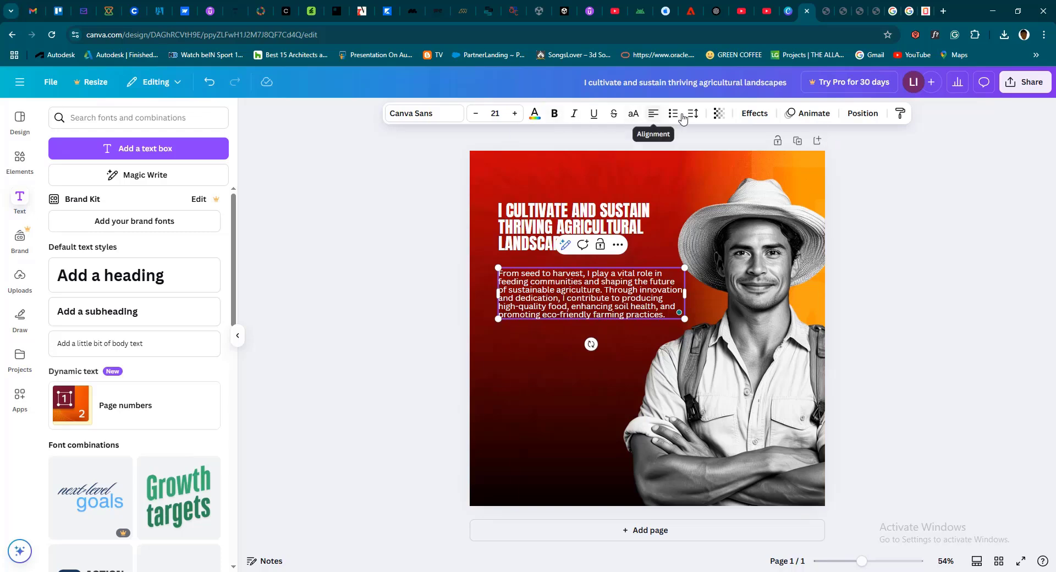
# Duplicate the body text box and place the copy directly below the original, aligned with its left edge
pyautogui.click(617, 246)
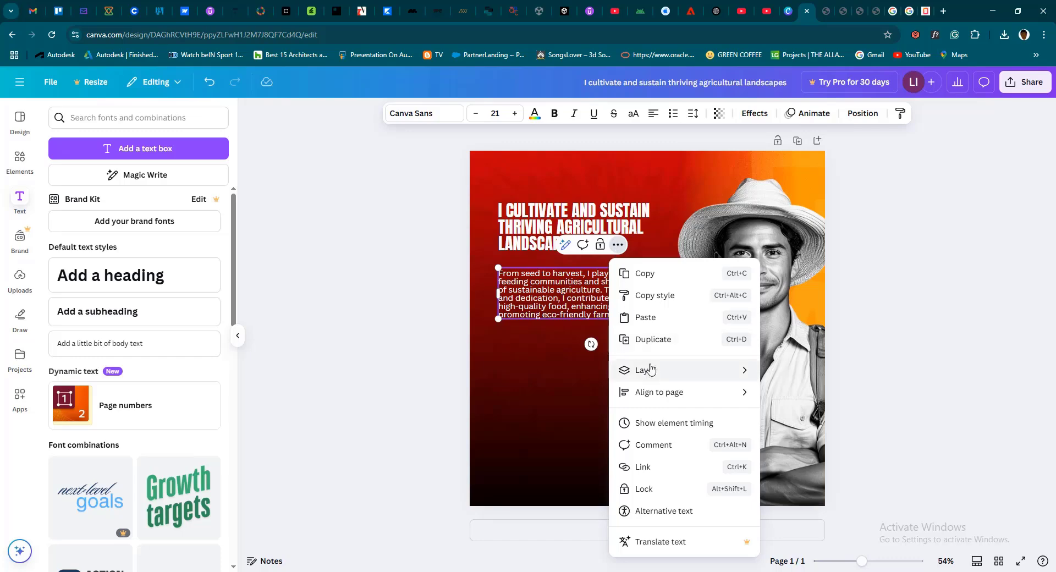
pyautogui.click(621, 340)
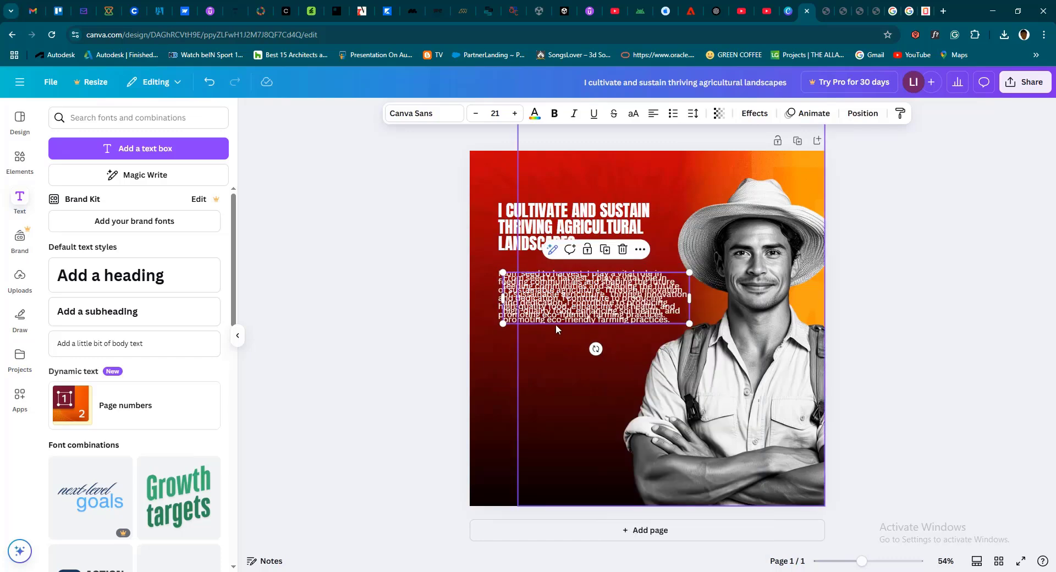
pyautogui.moveTo(555, 322); pyautogui.dragTo(551, 395)
# Replace the copy's text with the "If you're passionate" paragraph and narrow its box so the text clears the farmer photo
pyautogui.press('Return')
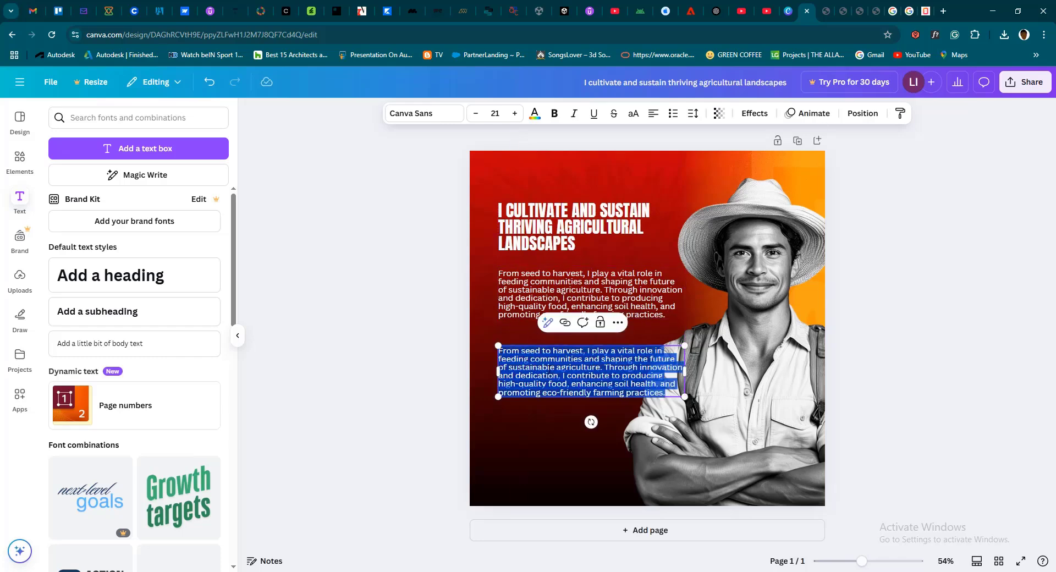
pyautogui.hotkey('ctrl', 'v')
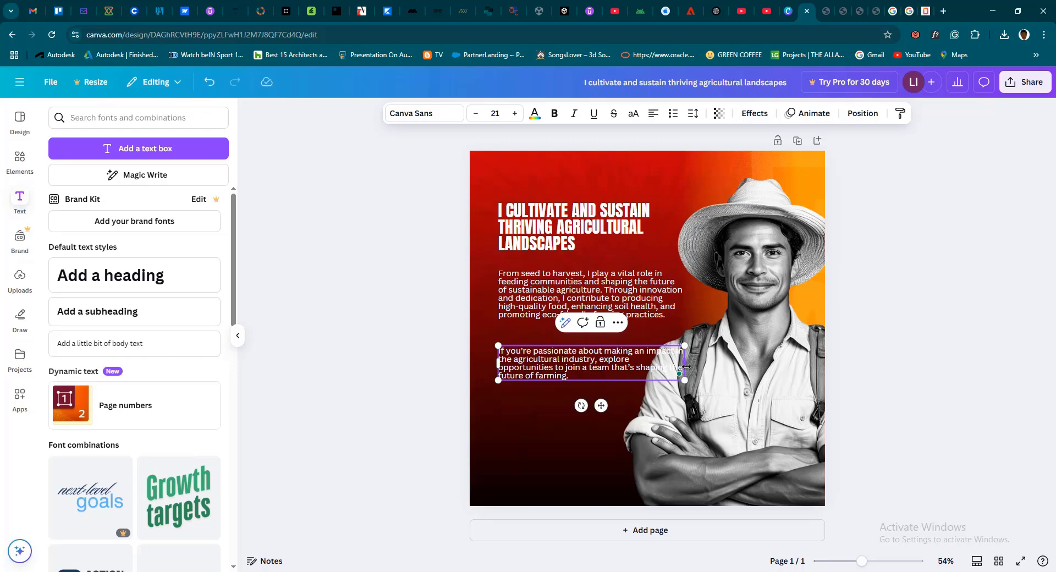
pyautogui.moveTo(686, 367); pyautogui.dragTo(632, 371)
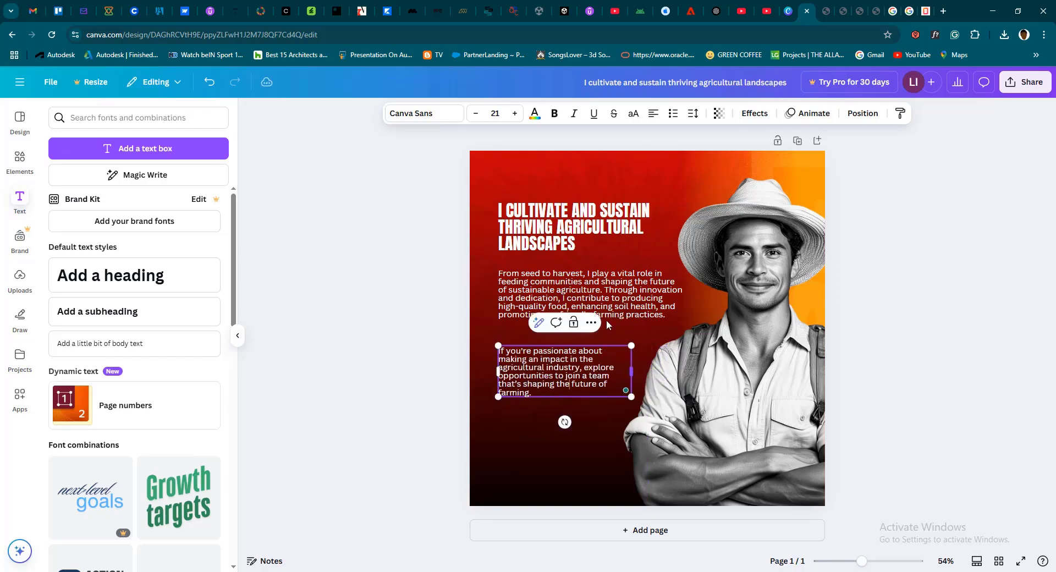
# Try a line spacing of 1.4 on the "From seed to harvest" paragraph
pyautogui.click(613, 293)
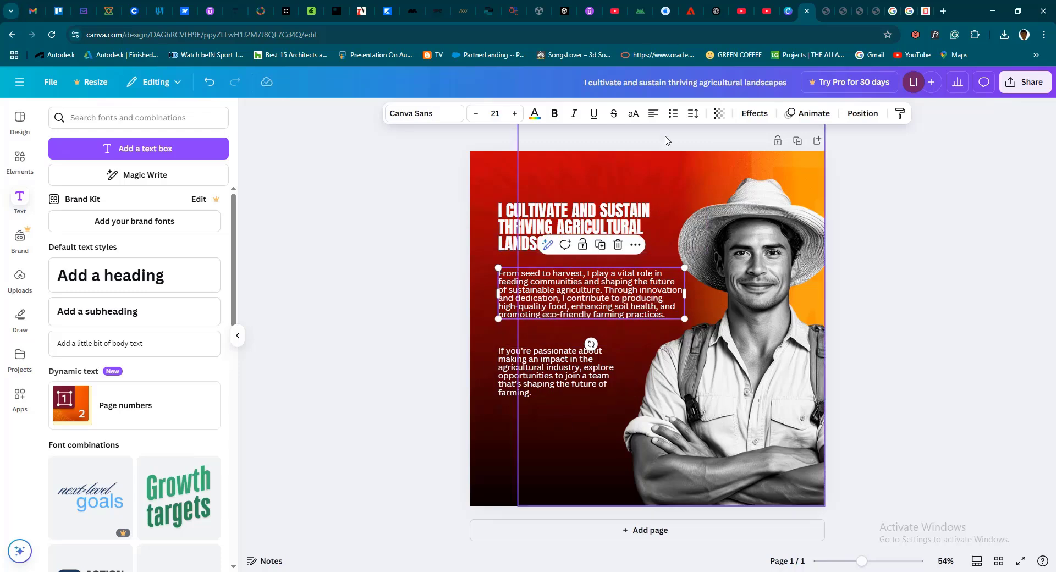
pyautogui.click(692, 113)
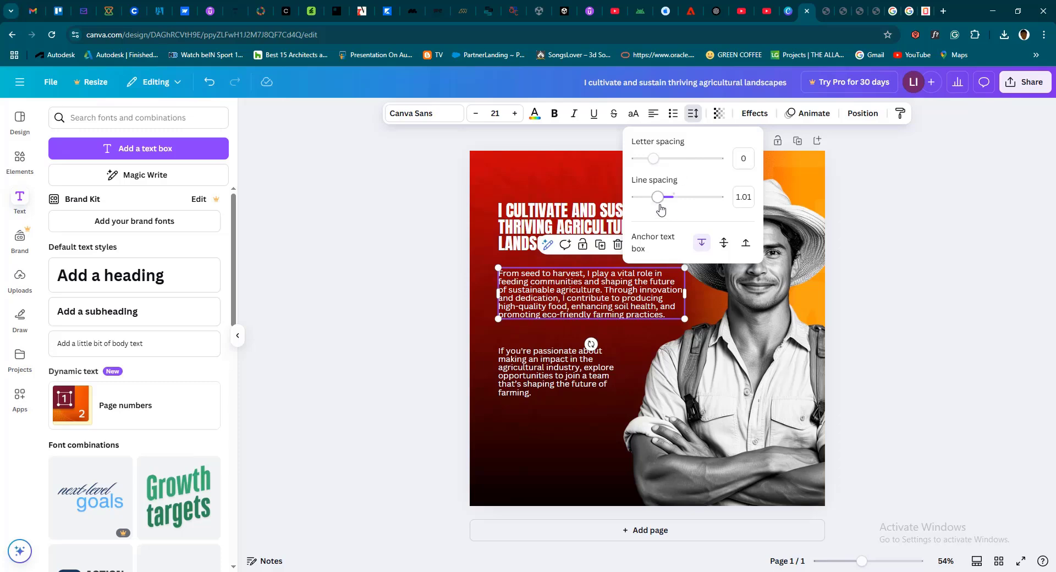
pyautogui.moveTo(657, 197); pyautogui.dragTo(672, 203)
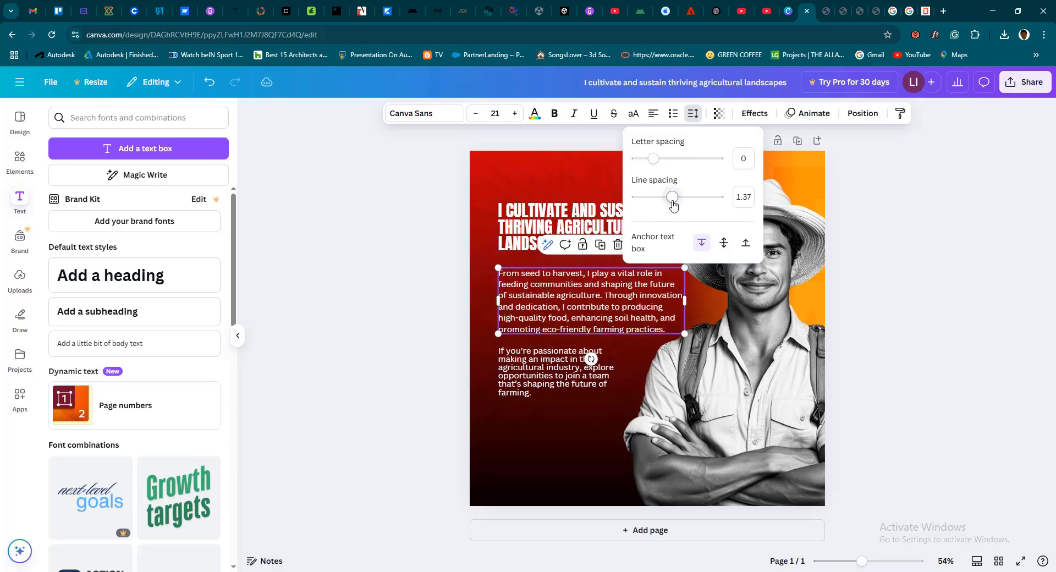
pyautogui.click(741, 197)
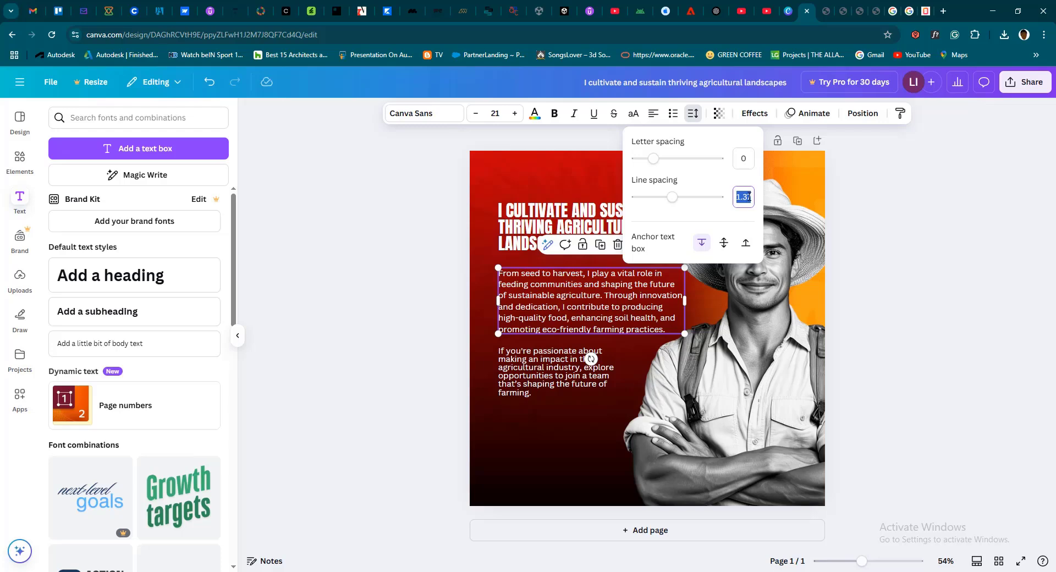
pyautogui.write('1')
pyautogui.press('Return')
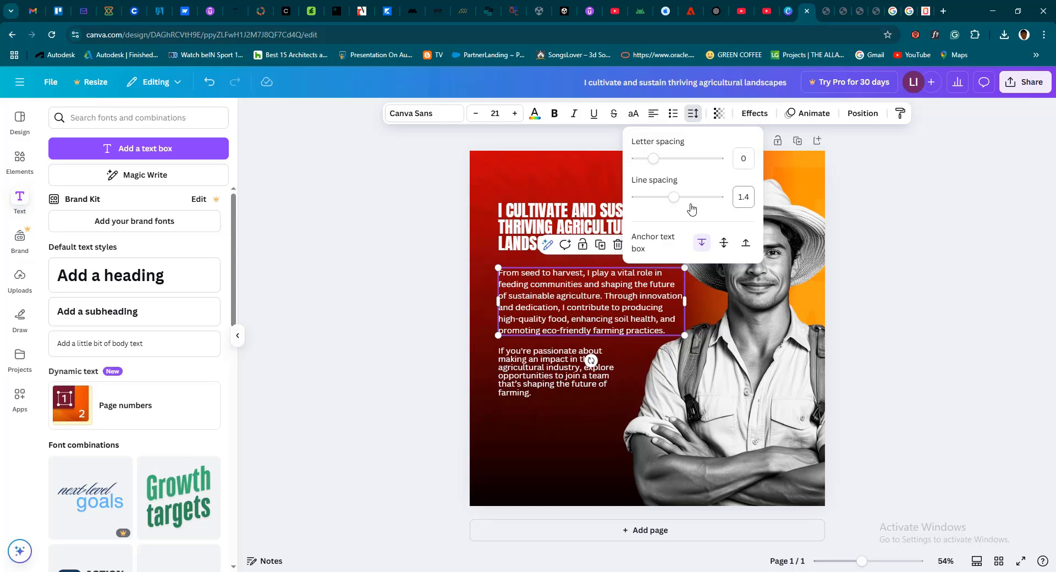
# Set the line spacing of the "From seed to harvest" paragraph to 1.2
pyautogui.click(633, 297)
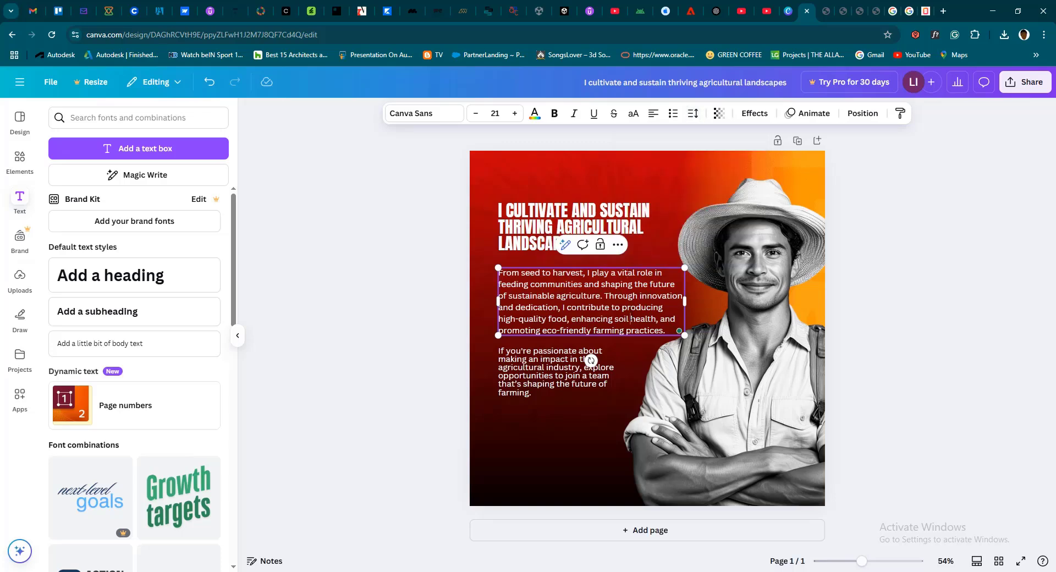
pyautogui.doubleClick(631, 318)
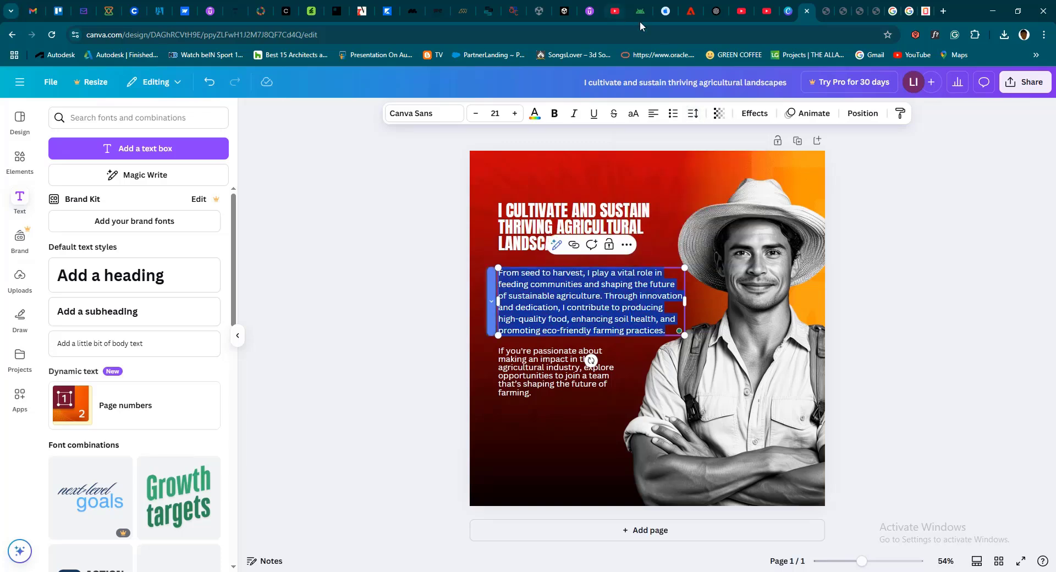
pyautogui.click(693, 113)
pyautogui.click(746, 196)
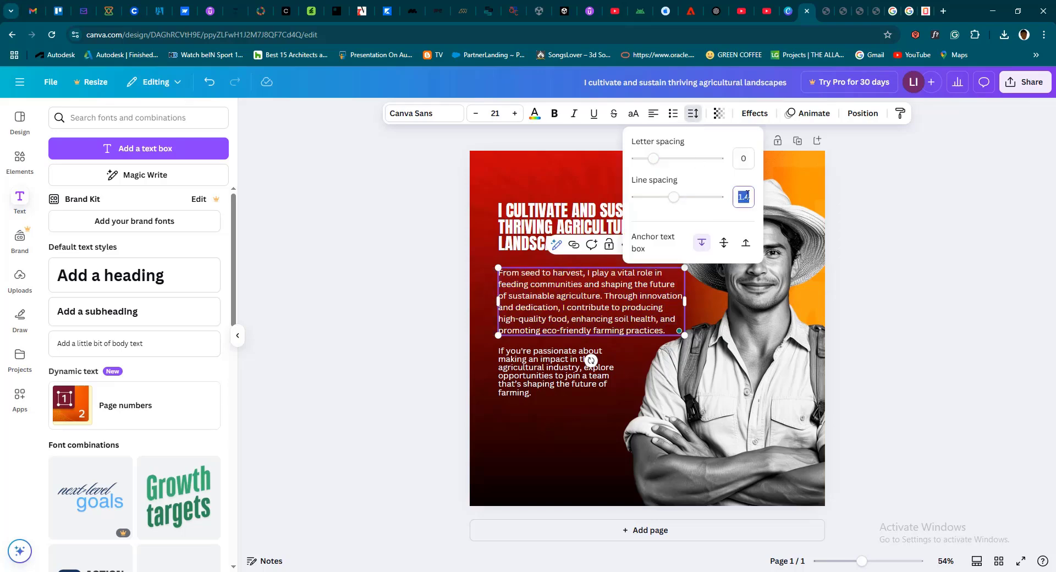
pyautogui.write('1.2')
pyautogui.press('Return')
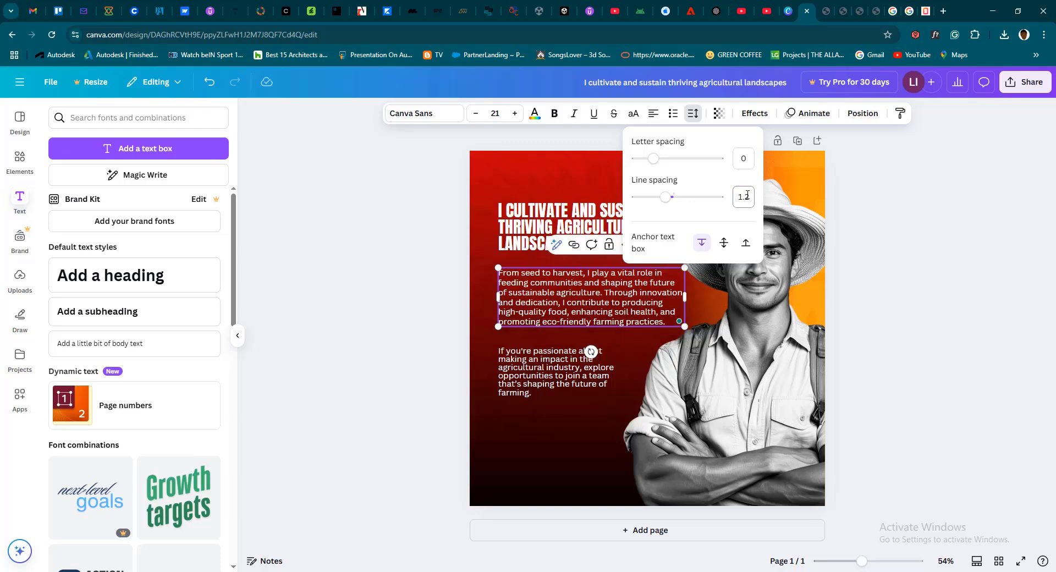
# Set the line spacing of the "If you're passionate" paragraph to 1.2
pyautogui.click(545, 369)
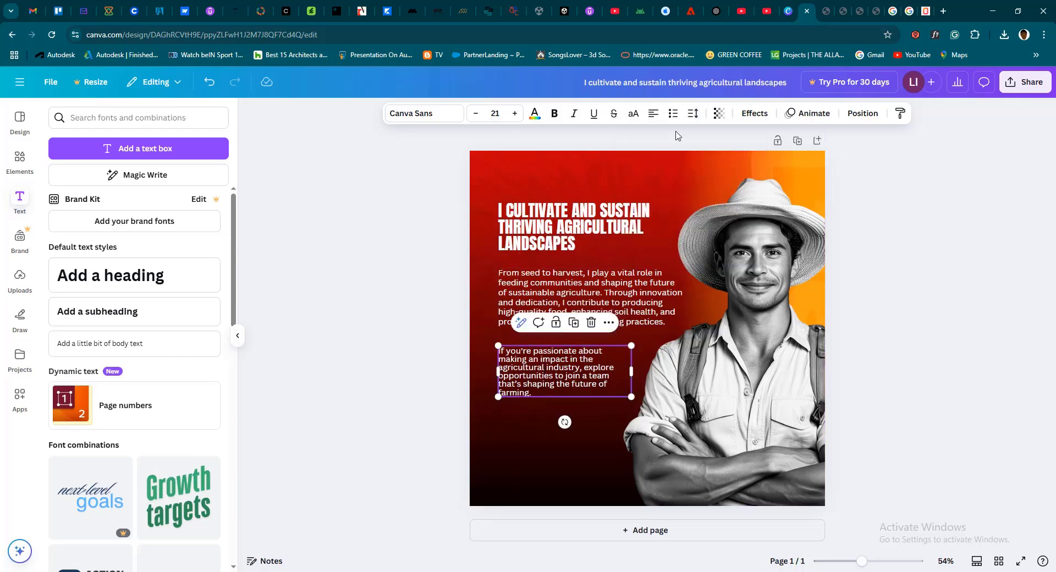
pyautogui.click(693, 113)
pyautogui.click(741, 197)
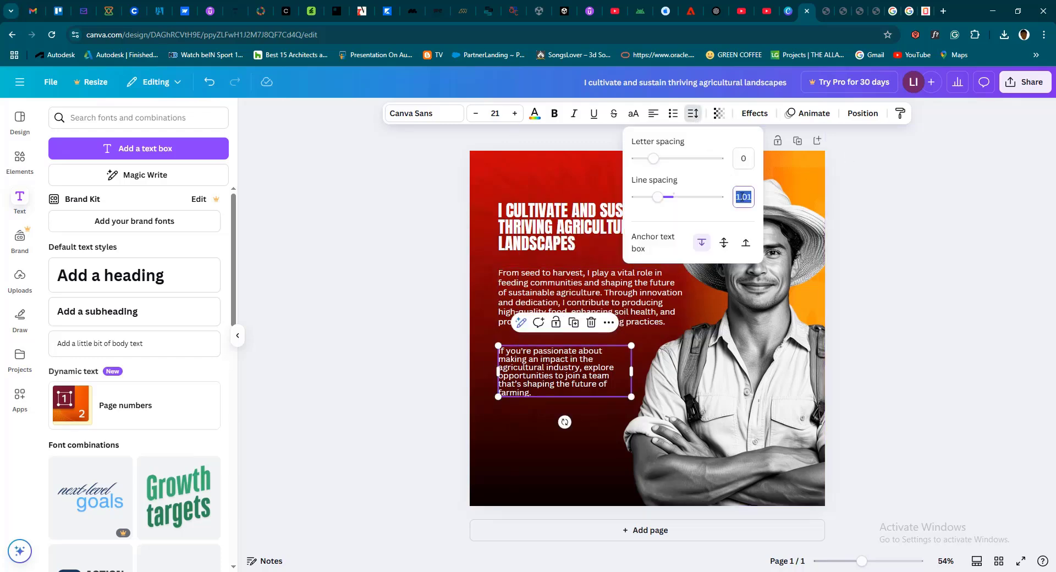
pyautogui.write('1.2')
pyautogui.press('Return')
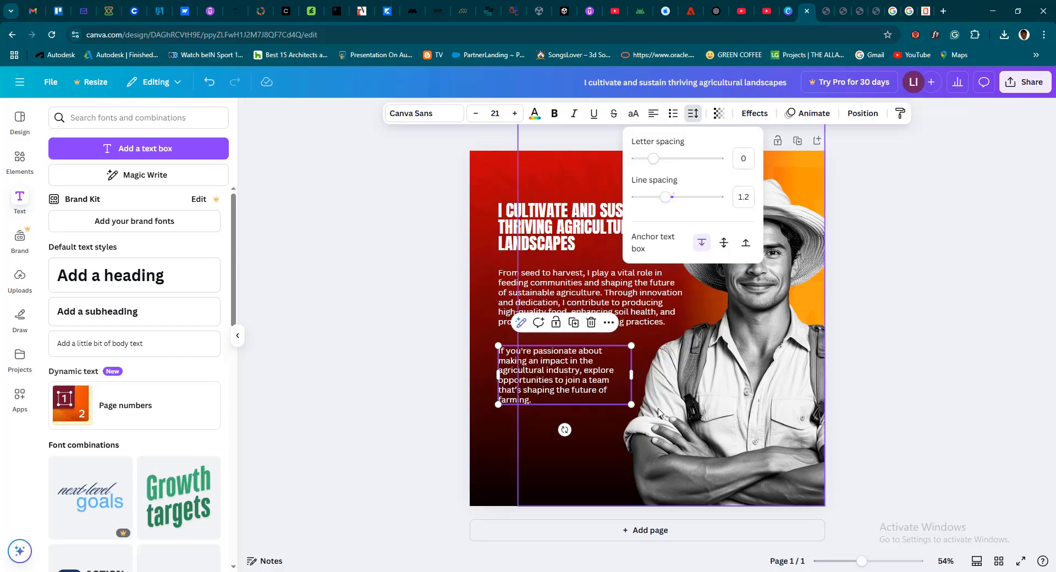
# Widen the "If you're passionate" text box slightly so it wraps to four lines, and move it a little closer to the first paragraph
pyautogui.moveTo(630, 379); pyautogui.dragTo(646, 378)
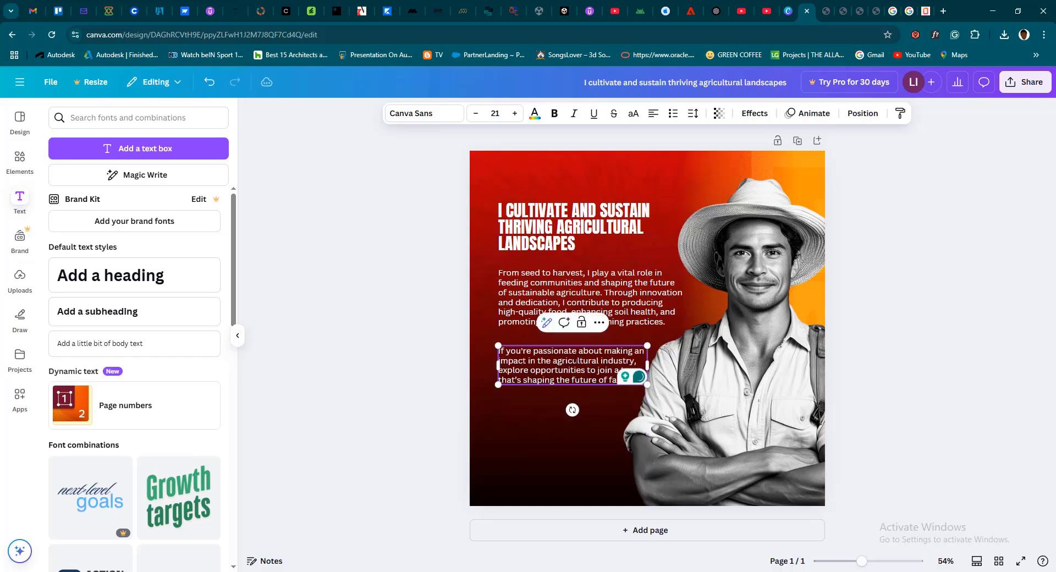
pyautogui.click(587, 405)
pyautogui.click(505, 365)
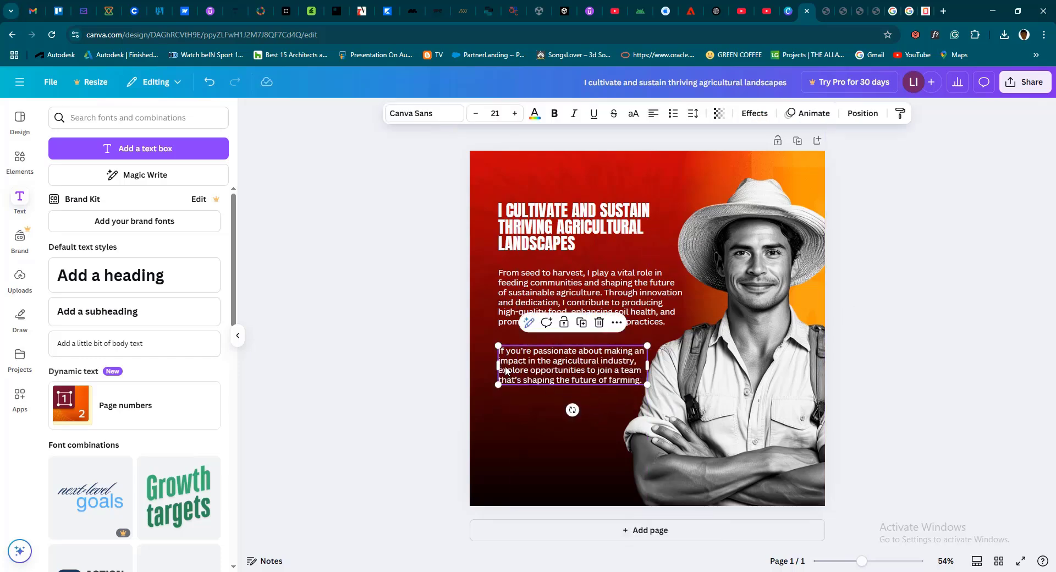
pyautogui.moveTo(505, 365); pyautogui.dragTo(504, 359)
pyautogui.click(517, 313)
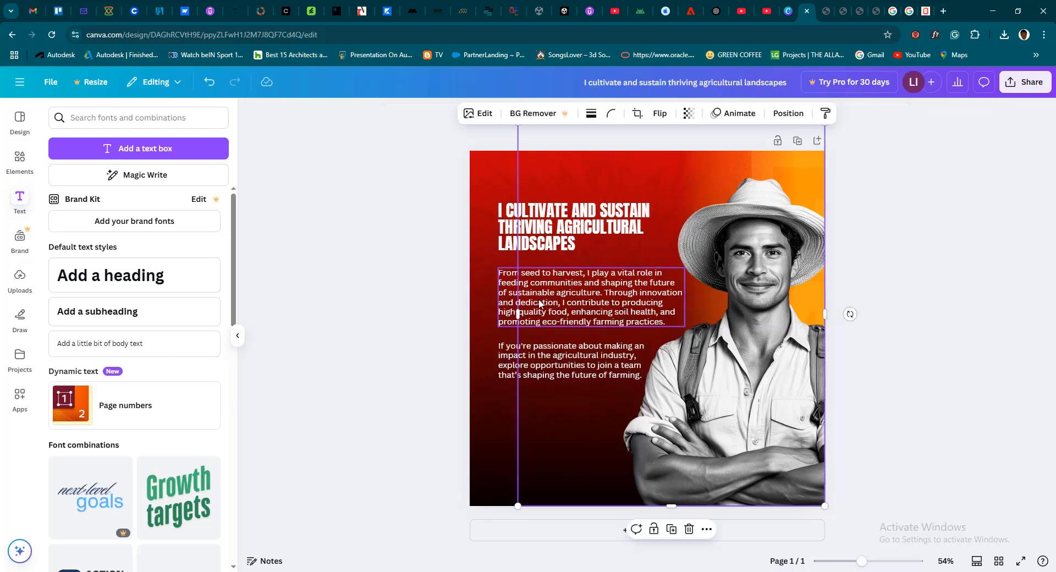
# Switch to File Explorer, preview "00 - End Product", and bring "APP - Official Logo" from the Logos folder into the Canva uploads
pyautogui.click(370, 571)
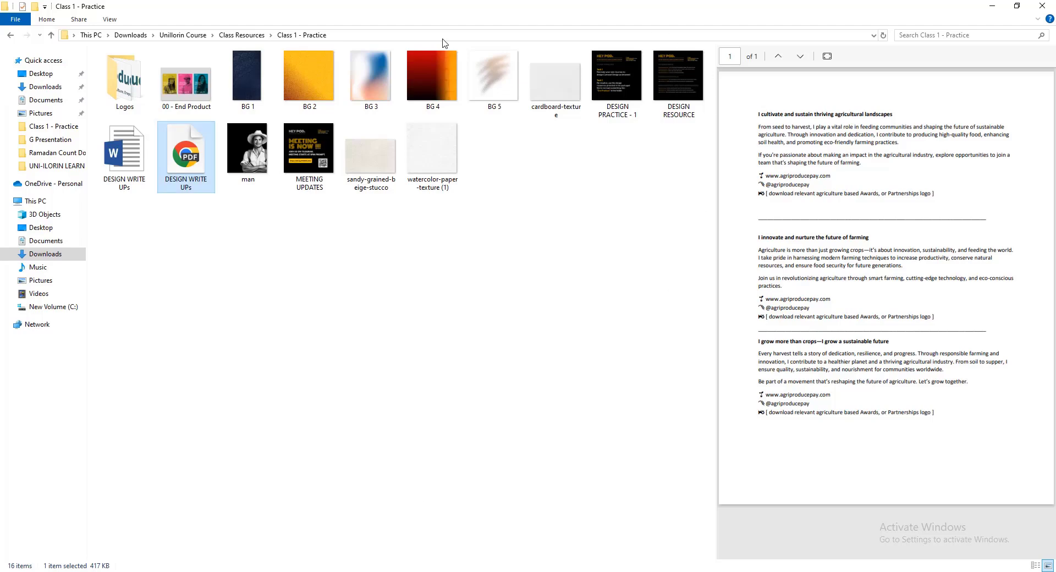
pyautogui.click(185, 84)
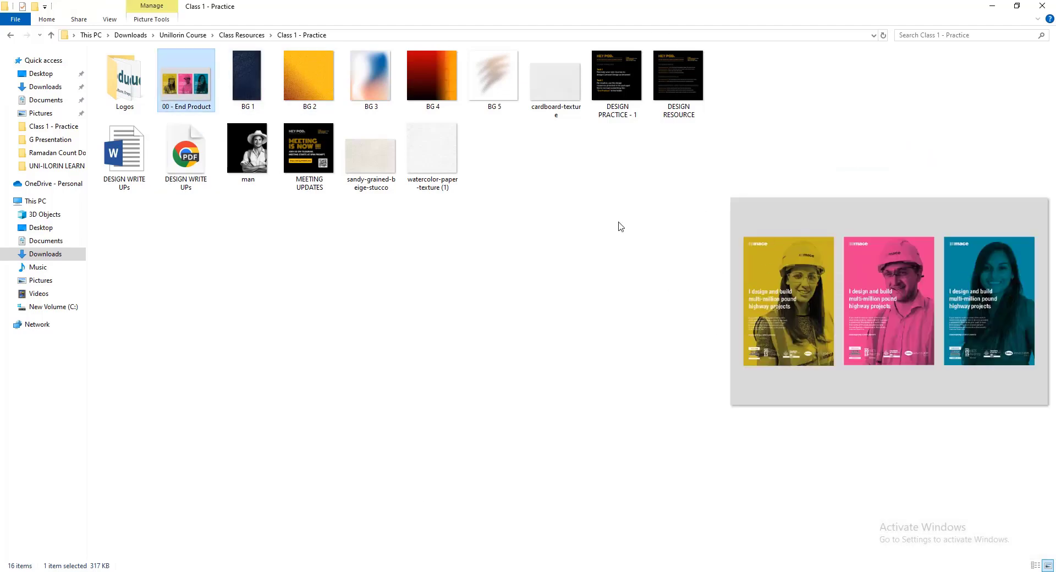
pyautogui.doubleClick(137, 101)
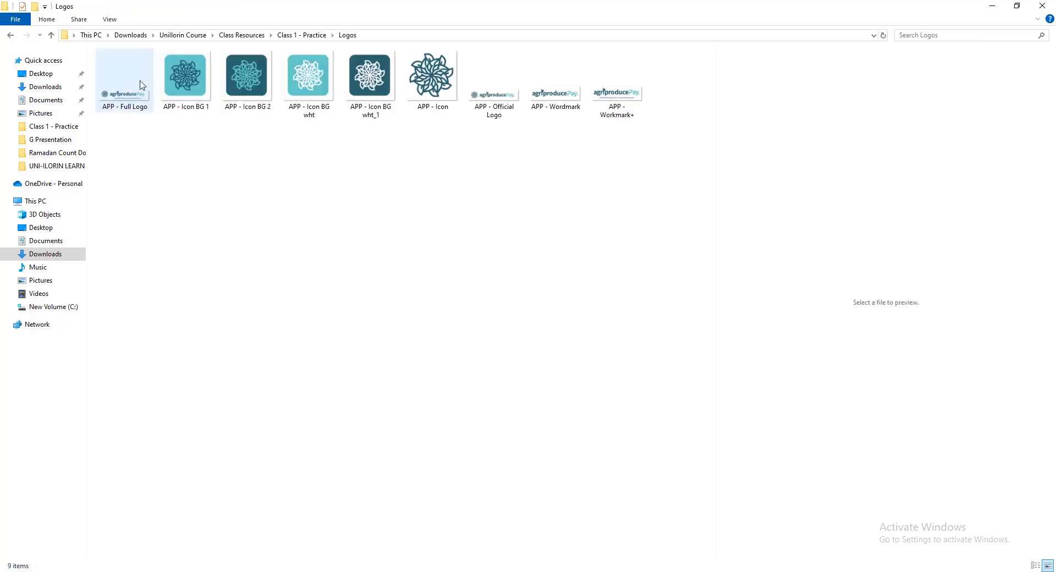
pyautogui.moveTo(519, 105); pyautogui.dragTo(370, 338)
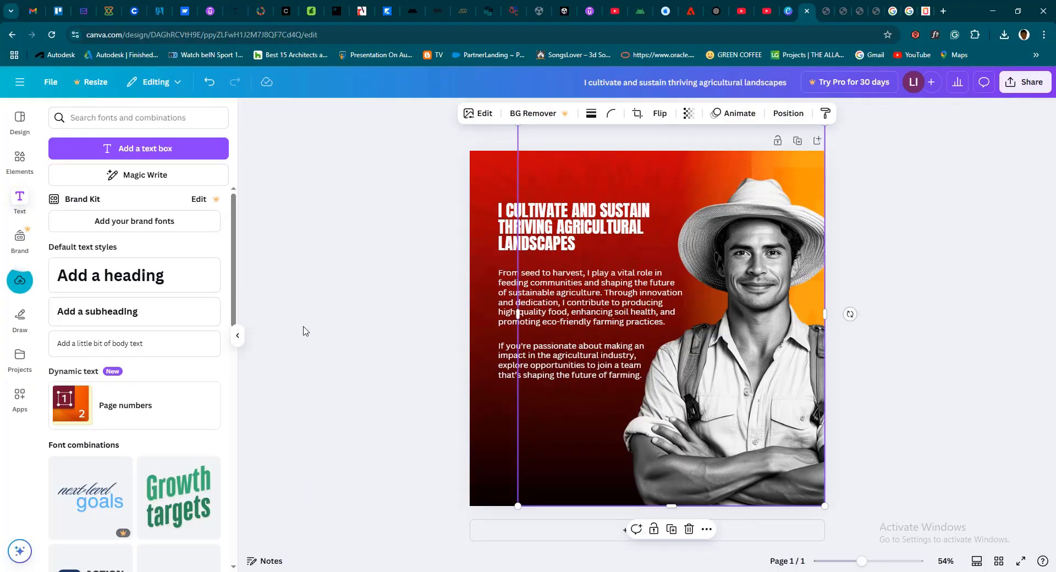
# Add the uploaded agriproducePay logo to the page, shrink it and position it just above the heading
pyautogui.click(25, 280)
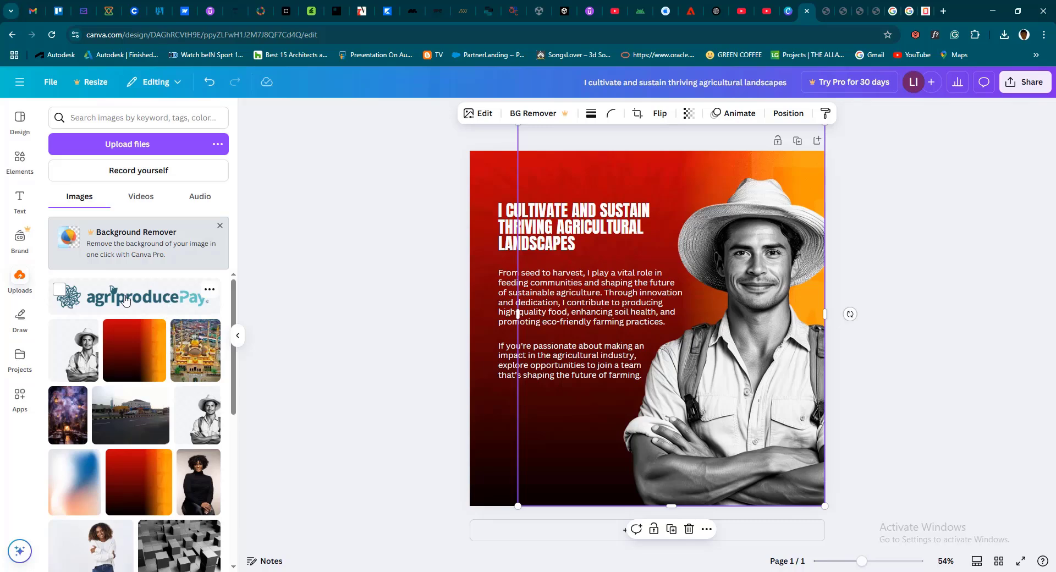
pyautogui.click(127, 300)
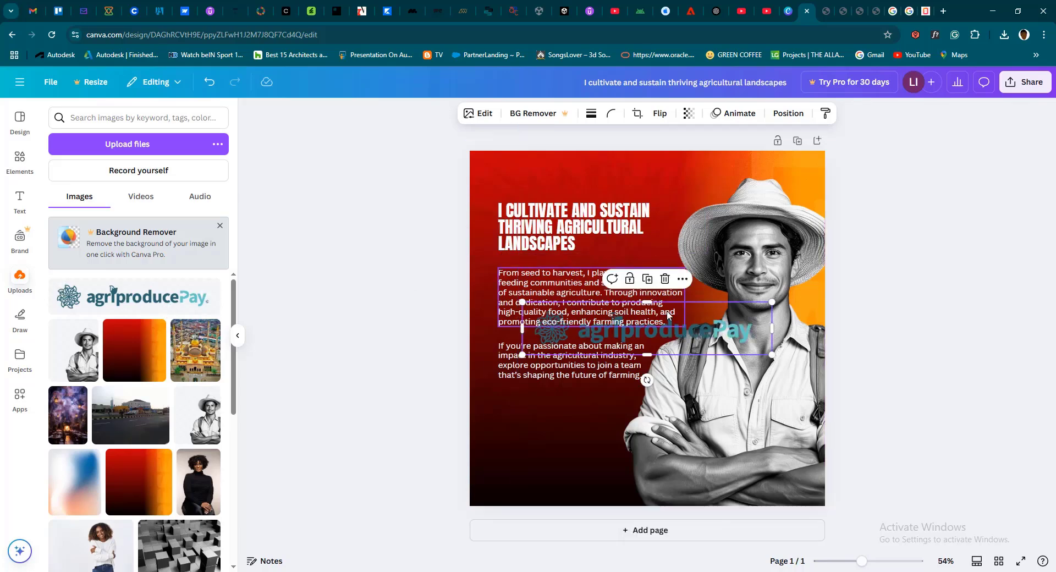
pyautogui.moveTo(690, 266); pyautogui.dragTo(681, 178)
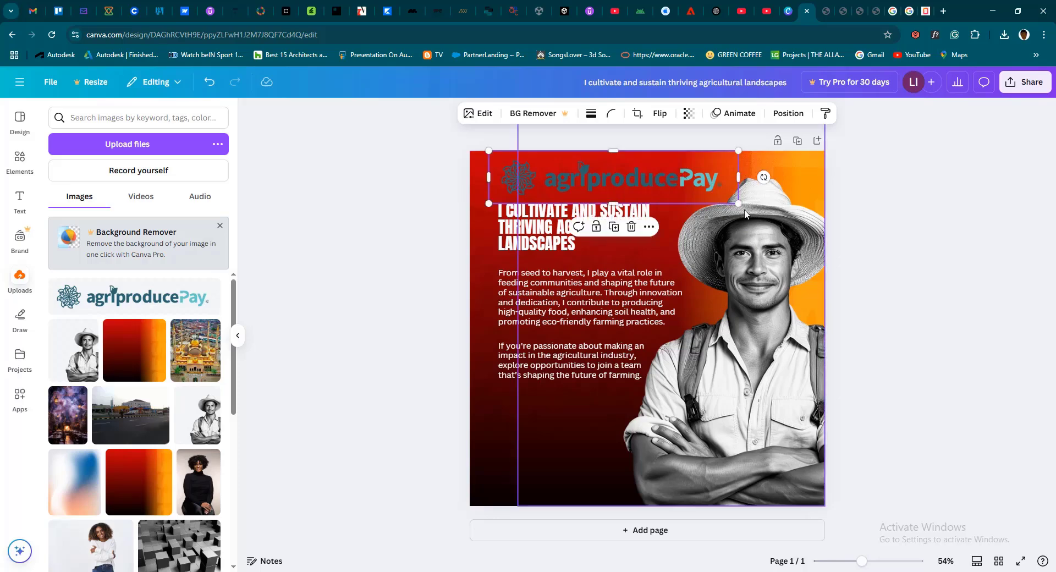
pyautogui.moveTo(737, 203); pyautogui.dragTo(664, 188)
pyautogui.moveTo(599, 173); pyautogui.dragTo(597, 182)
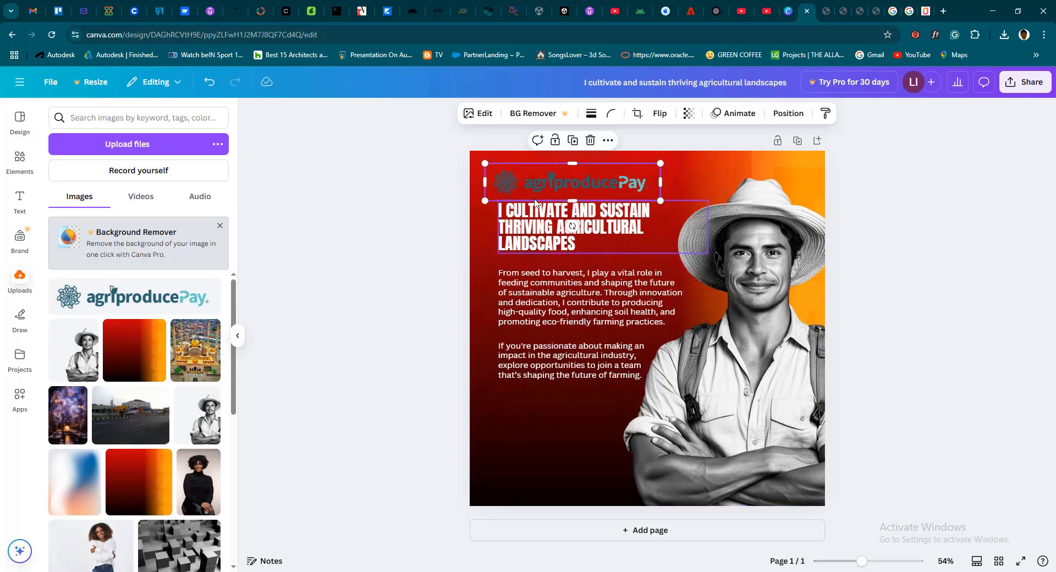
# Move the heading and both paragraphs down to leave more room beneath the logo, then nudge the logo slightly down
pyautogui.click(544, 314)
pyautogui.click(519, 247)
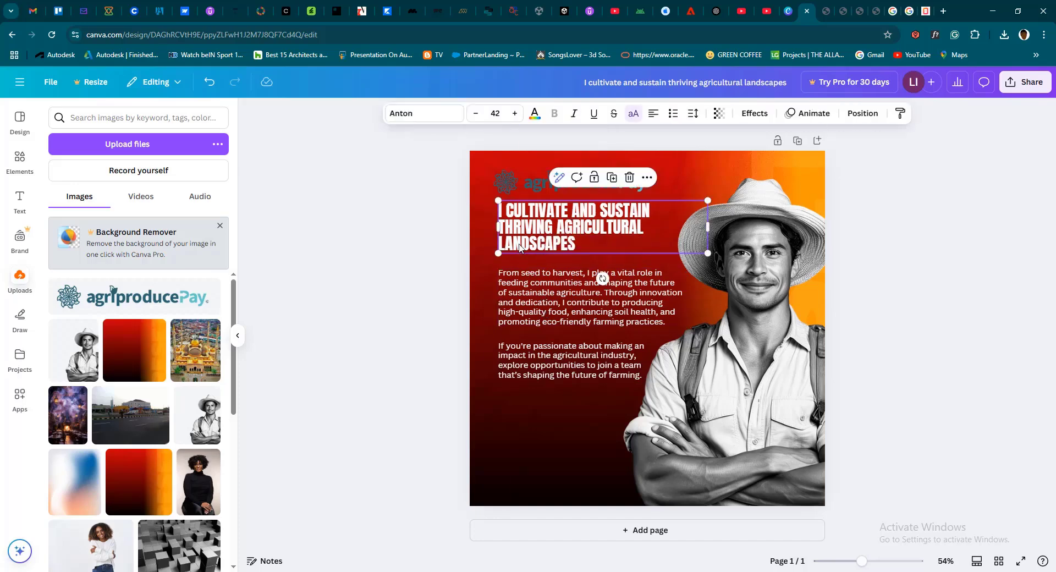
pyautogui.moveTo(519, 246); pyautogui.dragTo(519, 261)
pyautogui.click(552, 339)
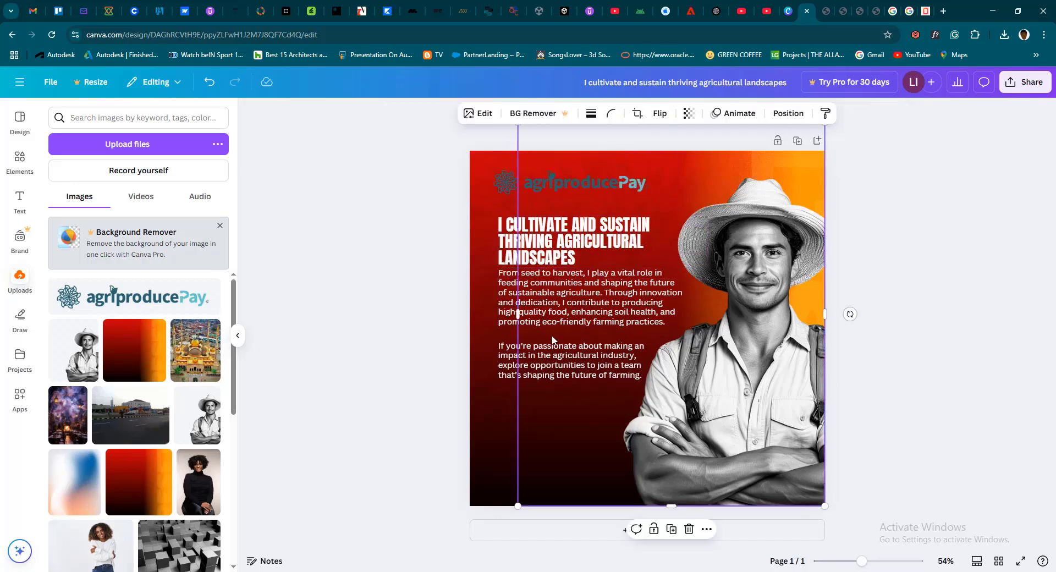
pyautogui.click(504, 324)
pyautogui.moveTo(504, 326); pyautogui.dragTo(510, 371)
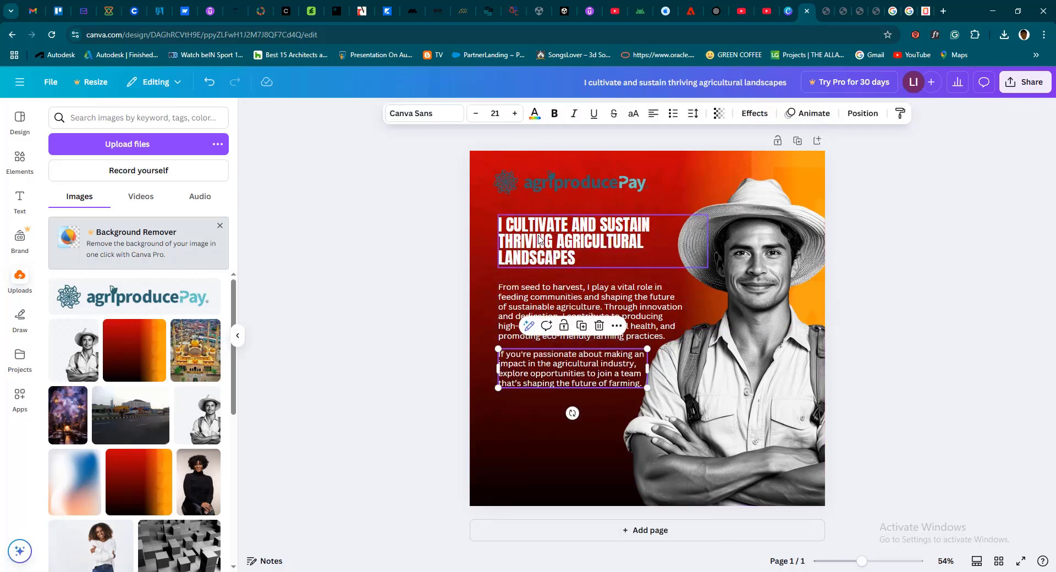
pyautogui.moveTo(563, 185)
pyautogui.mouseDown()
pyautogui.moveTo(582, 194)
pyautogui.moveTo(566, 191)
pyautogui.mouseUp()
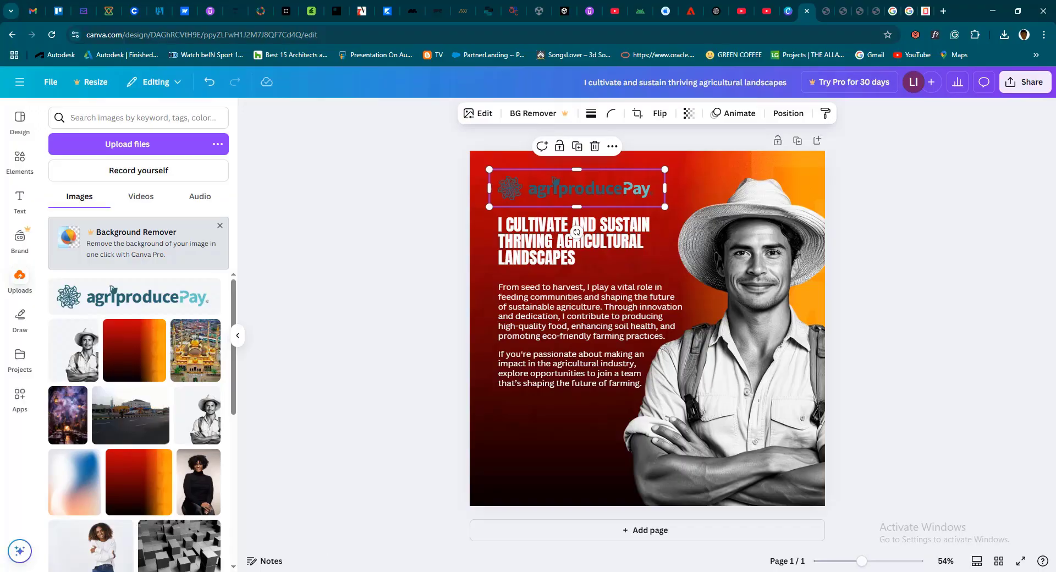
# Switch to File Explorer and bring "APP - Icon BG wht" from the Logos folder into the Canva uploads
pyautogui.click(310, 570)
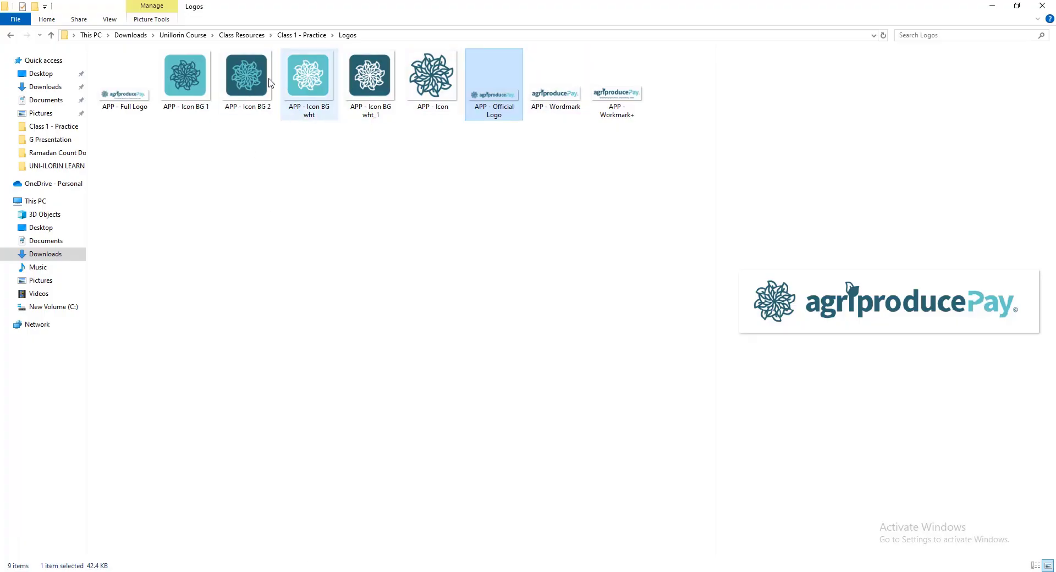
pyautogui.click(324, 78)
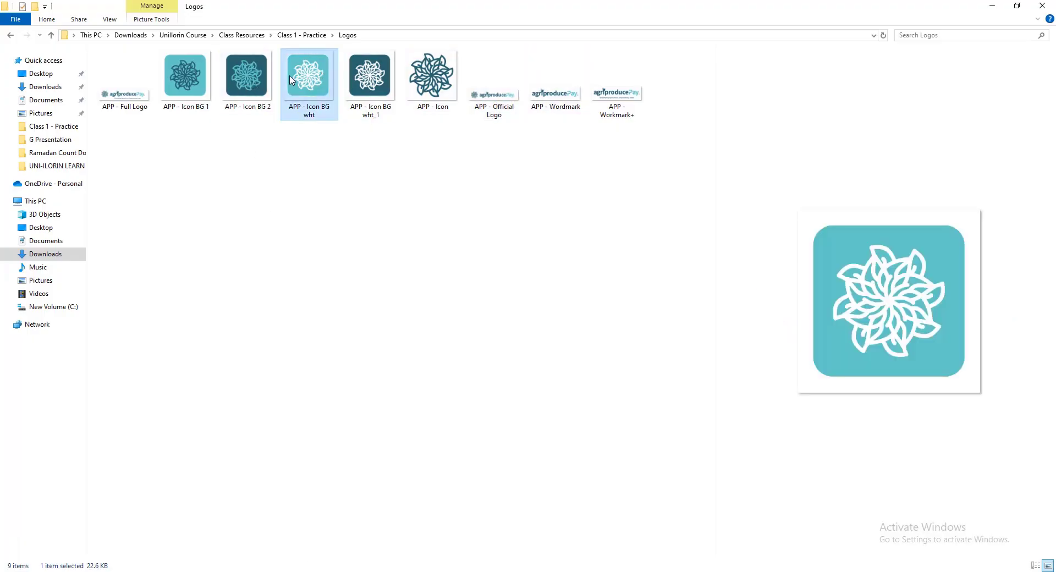
pyautogui.moveTo(324, 81); pyautogui.dragTo(430, 396)
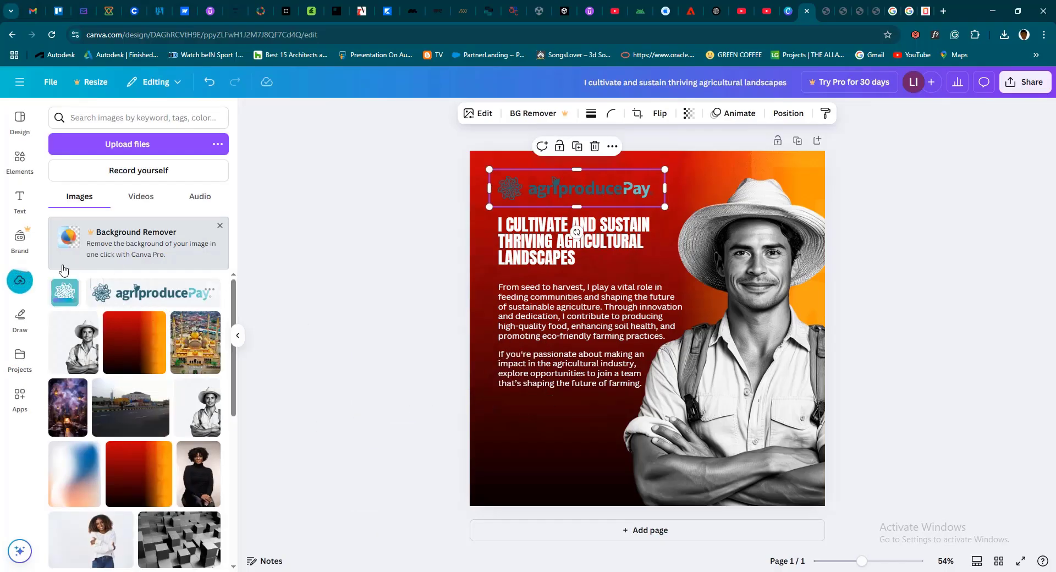
# Add the teal icon to the page, shrink it over the logo's emblem, and delete the agriproducePay logo
pyautogui.click(70, 292)
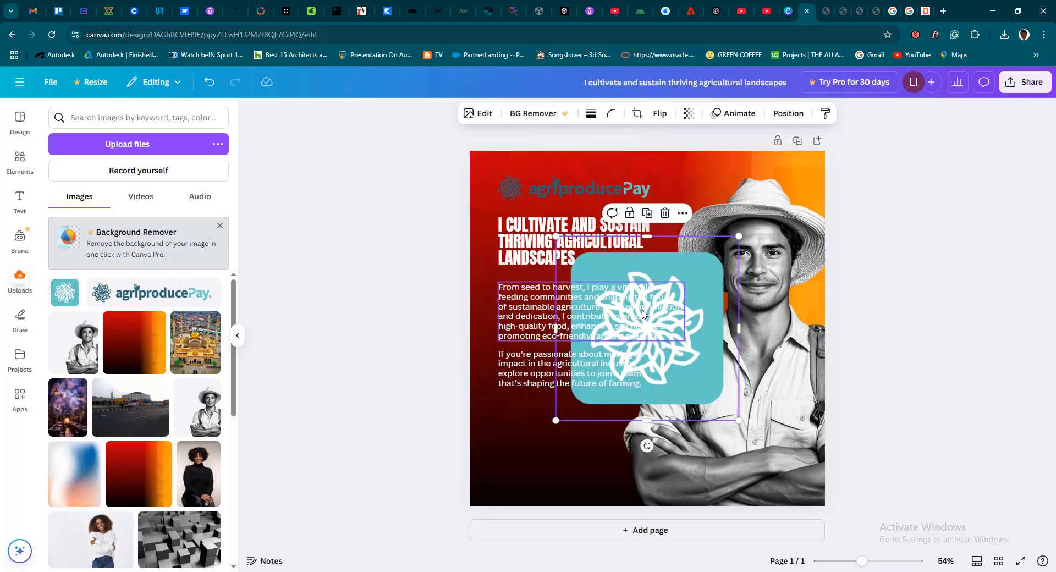
pyautogui.moveTo(738, 420); pyautogui.dragTo(503, 187)
pyautogui.click(612, 192)
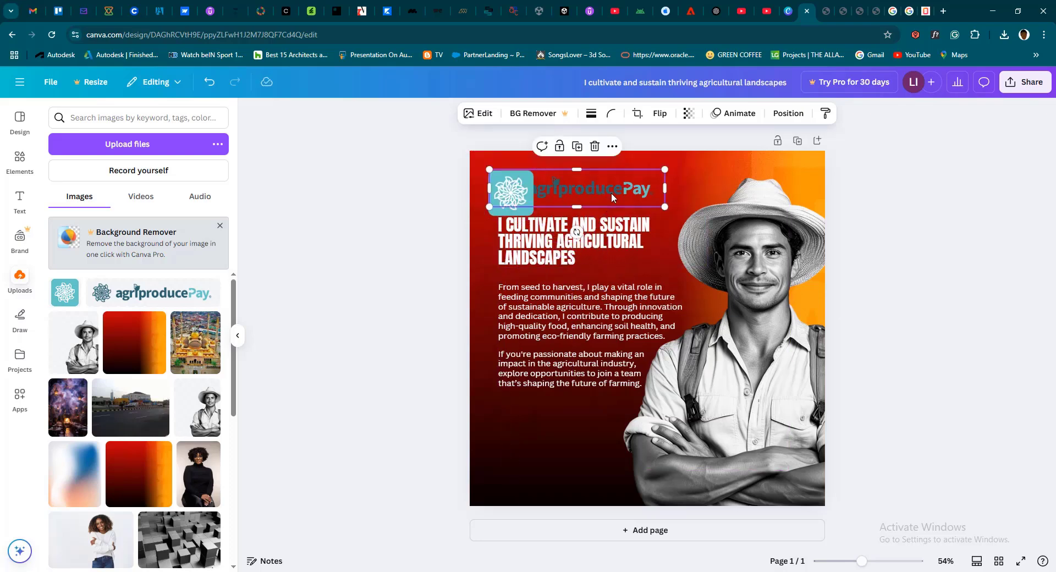
pyautogui.press('Delete')
# Shrink the teal icon further and place it above the heading, aligned with the text's left edge
pyautogui.click(511, 193)
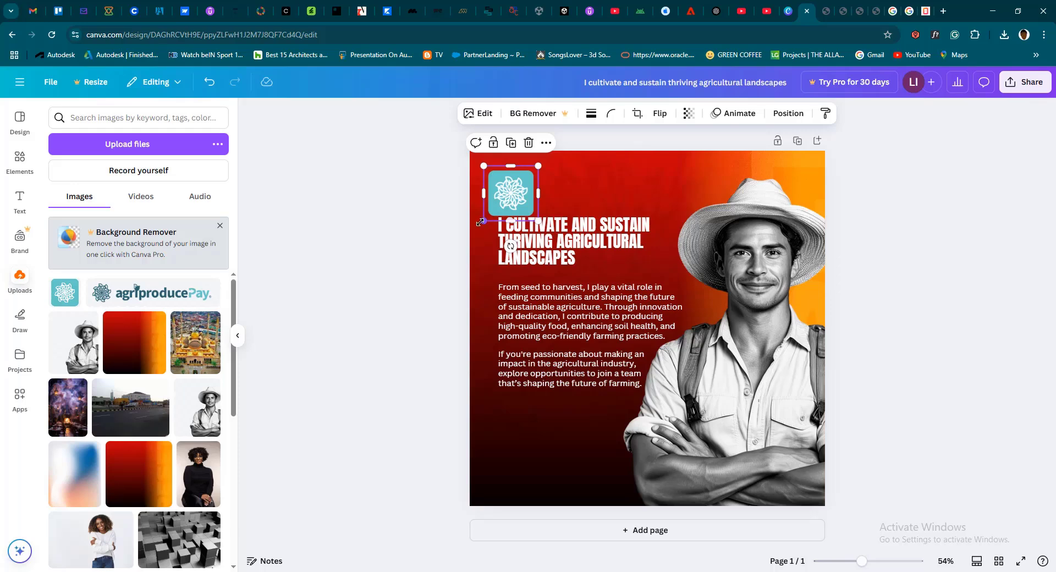
pyautogui.moveTo(480, 222); pyautogui.dragTo(516, 192)
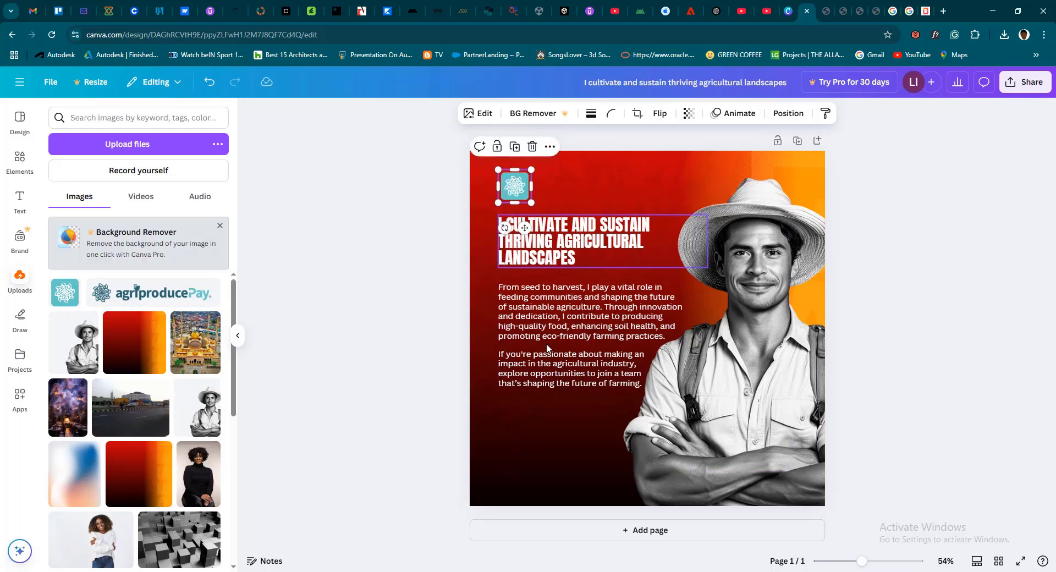
pyautogui.click(376, 372)
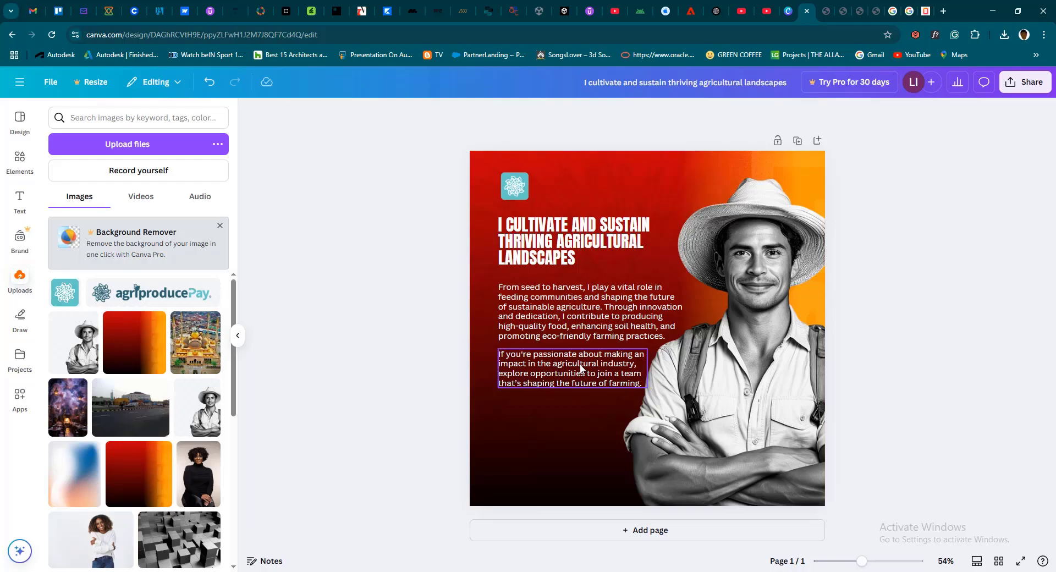
# Switch to File Explorer, preview "DESIGN PRACTICE - 1" and "MEETING UPDATES" in the Class 1 - Practice folder, and close the window
pyautogui.hotkey('alt', 'Tab')
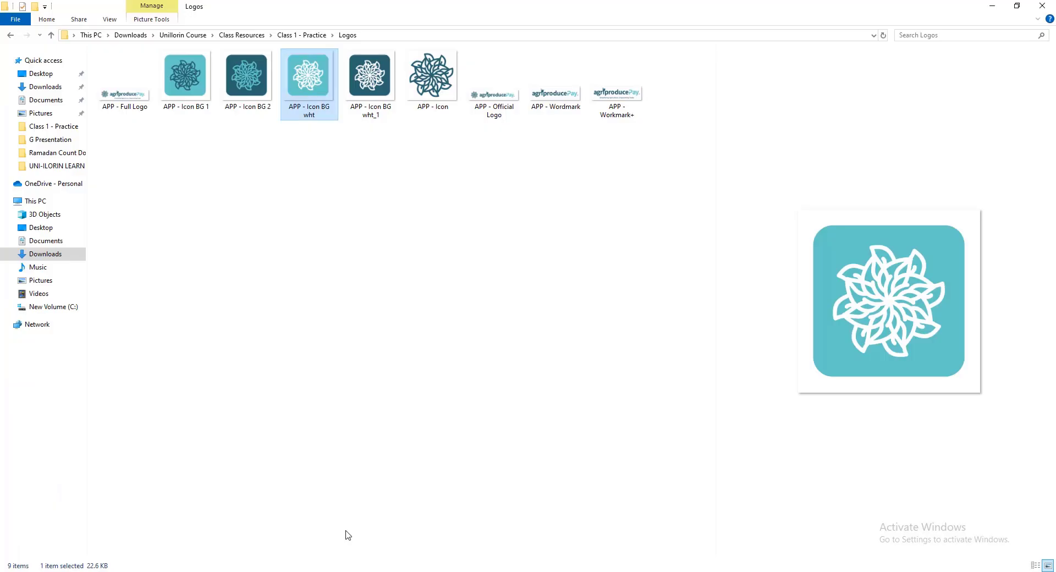
pyautogui.click(50, 38)
pyautogui.click(615, 94)
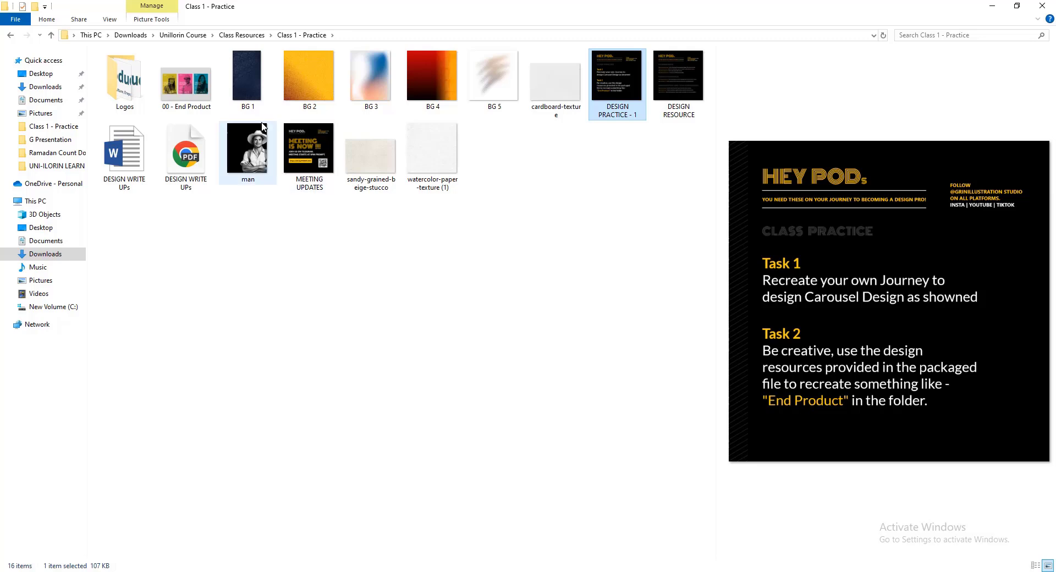
pyautogui.click(321, 162)
pyautogui.click(236, 166)
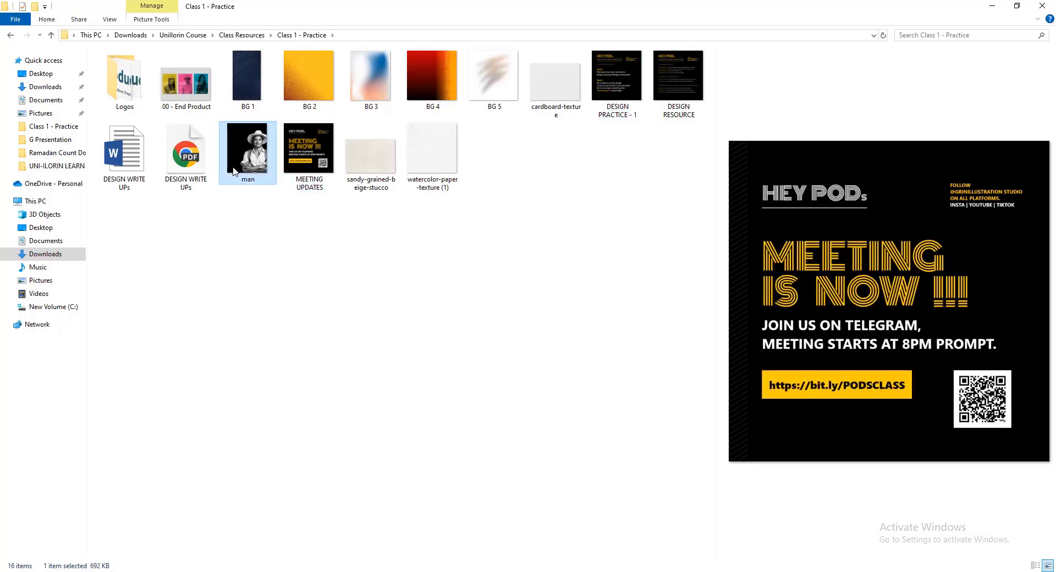
pyautogui.click(1041, 7)
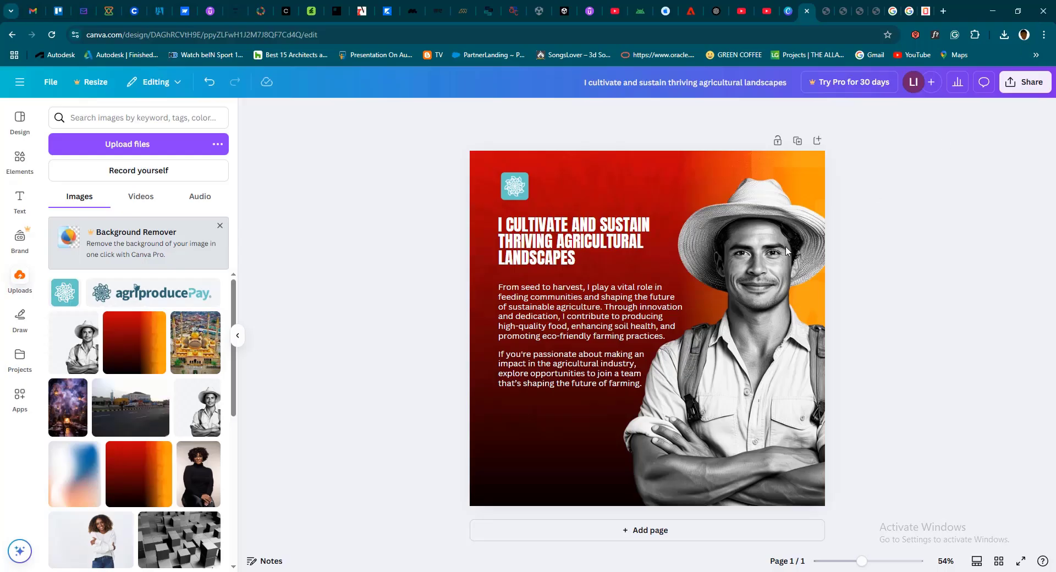
# Switch to the "Graphics Design - Opening Show" PDF and go through the slides to "Recap & Learning Outcome"
pyautogui.click(839, 12)
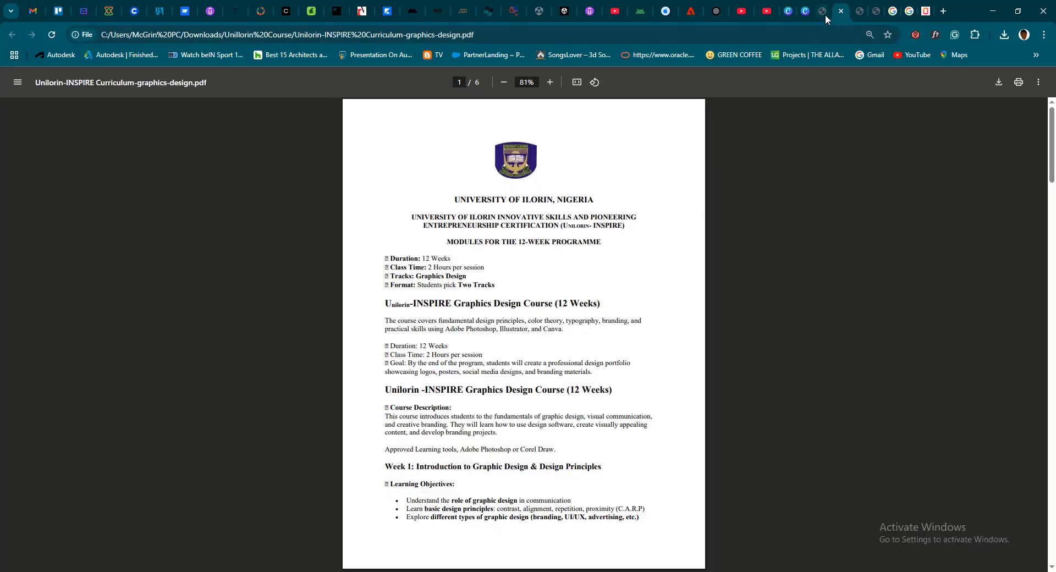
pyautogui.click(824, 14)
pyautogui.scroll(-20, 671, 304)
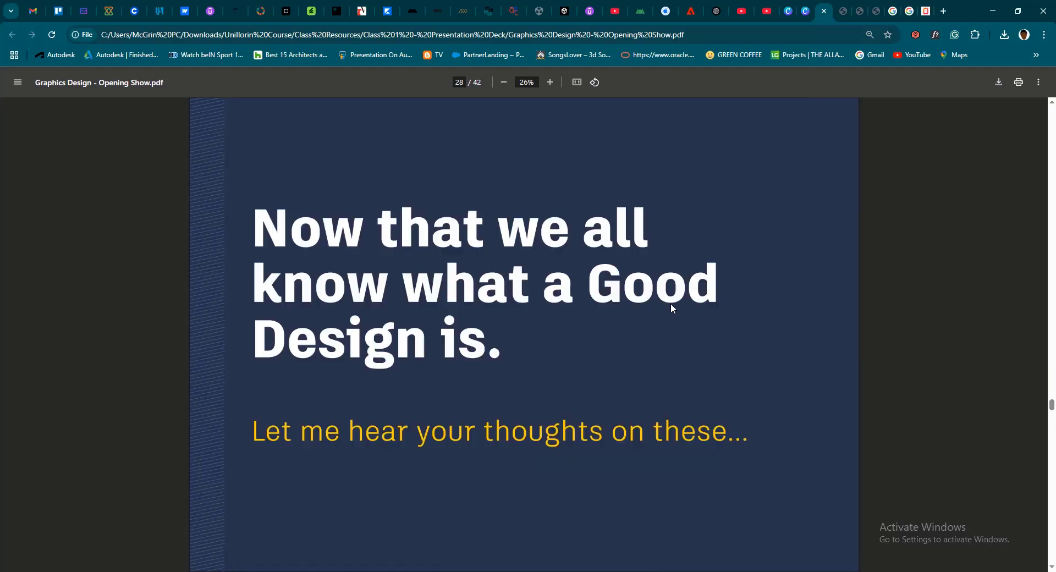
pyautogui.scroll(-20, 671, 308)
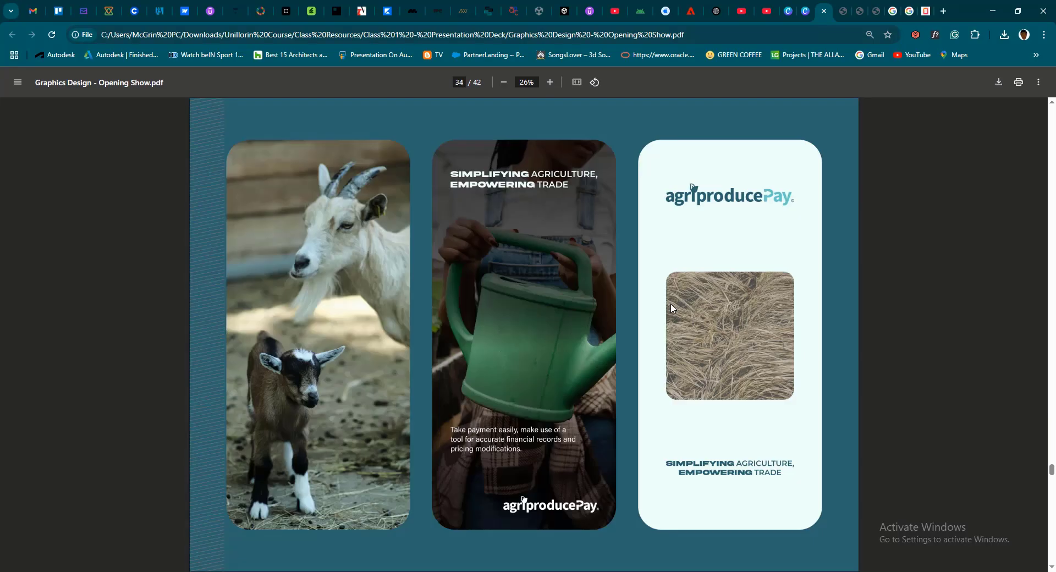
pyautogui.scroll(-15, 671, 307)
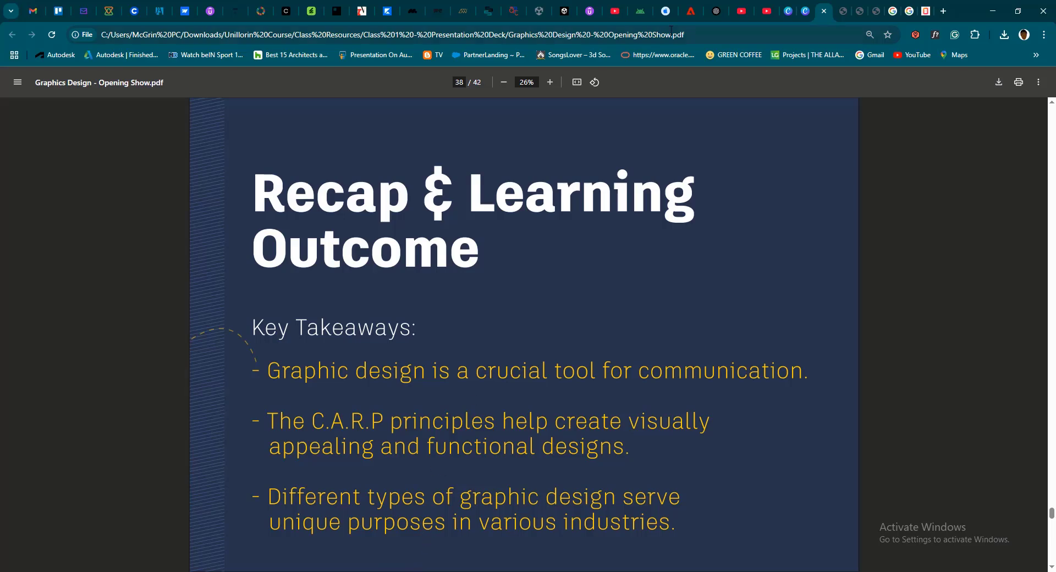
# Return to Canva, leave the current design for the home page, and open "The PODs Initiative" to view its page 2
pyautogui.click(806, 11)
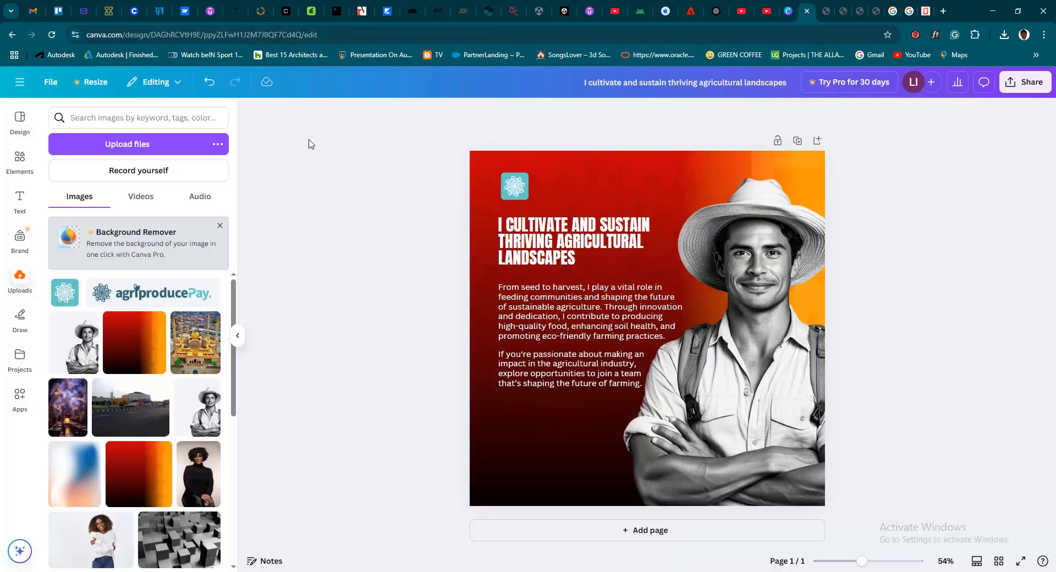
pyautogui.click(20, 81)
pyautogui.click(19, 113)
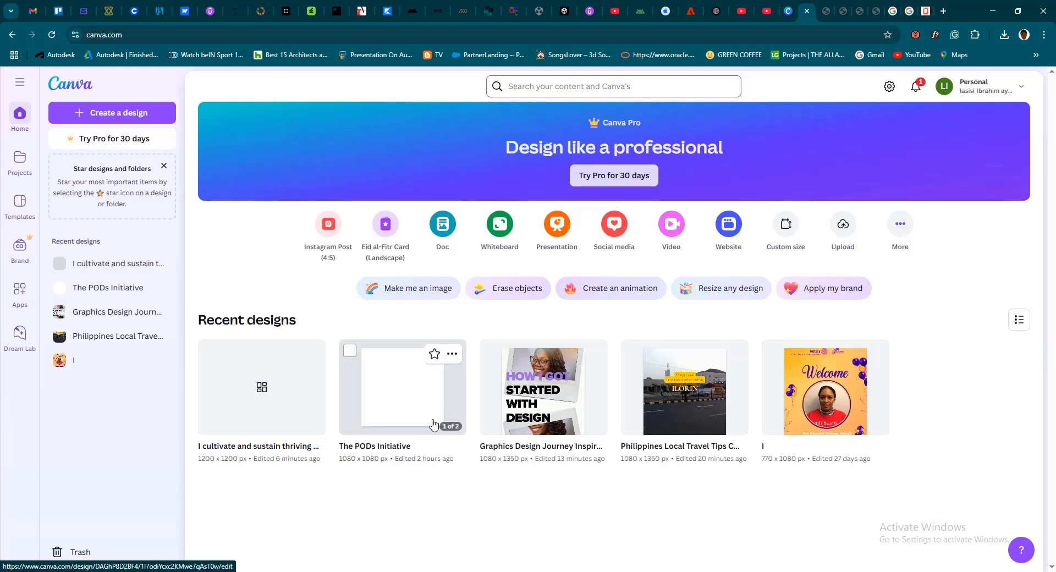
pyautogui.click(408, 401)
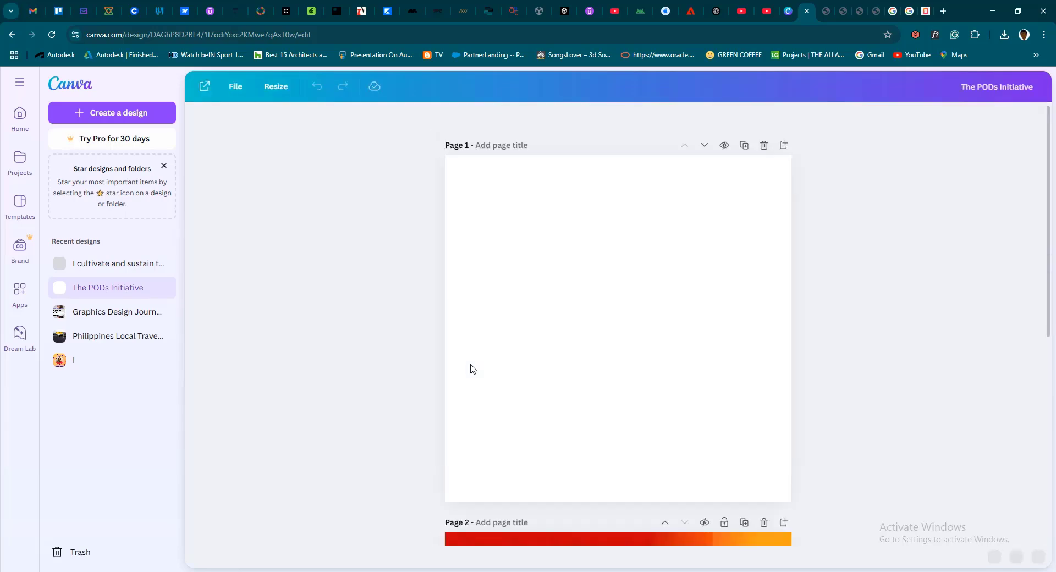
pyautogui.scroll(-6, 583, 388)
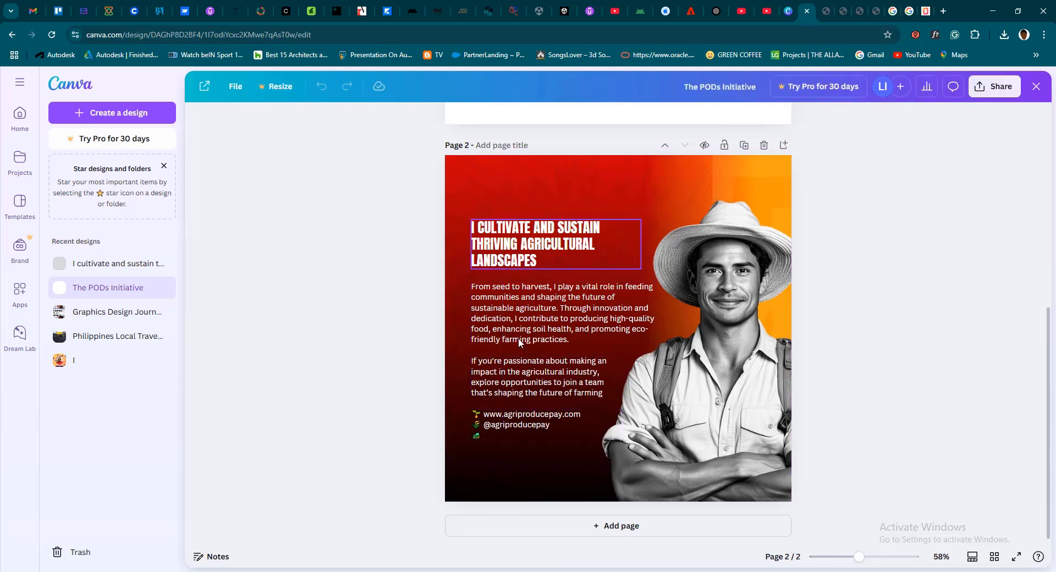
# Go back to the Canva home page, search for "carousel instagram posts" and look through the template results
pyautogui.click(25, 122)
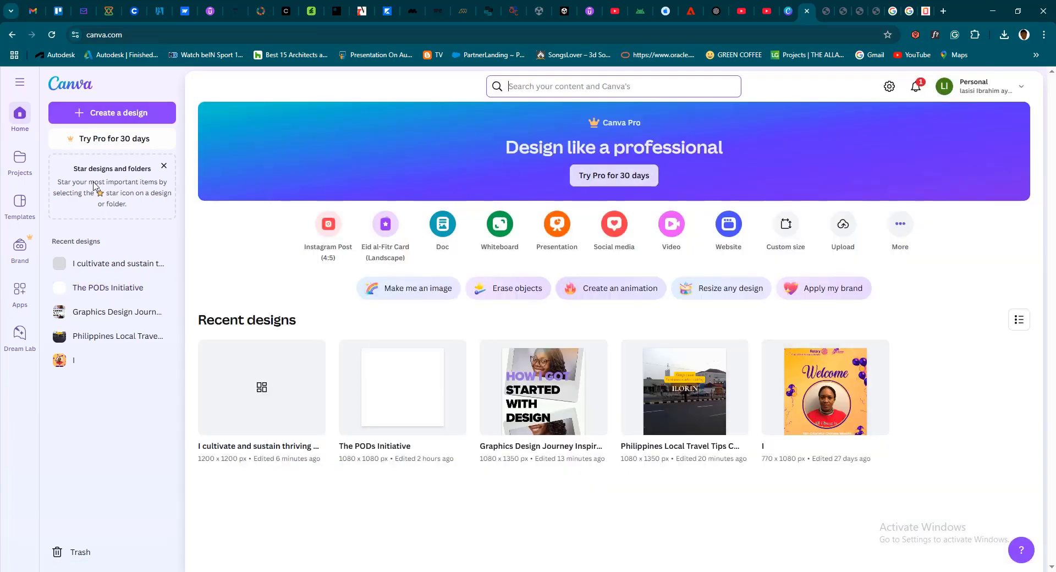
pyautogui.click(579, 87)
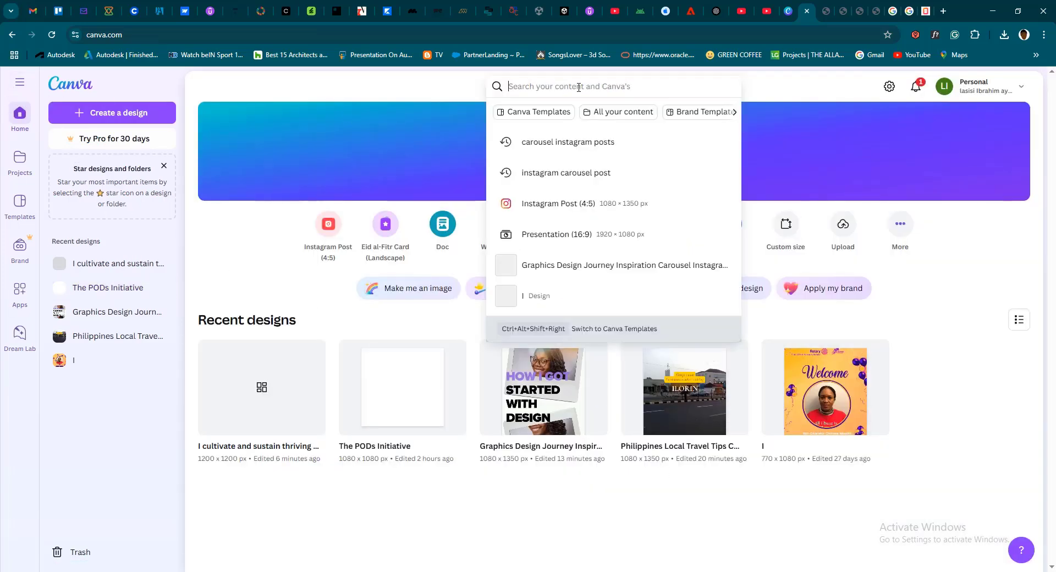
pyautogui.click(575, 142)
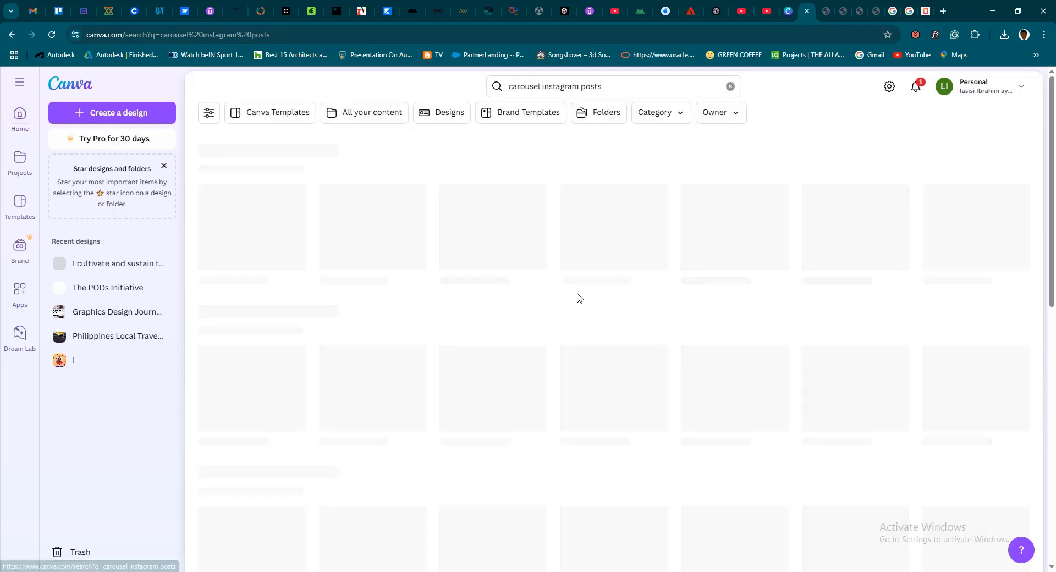
pyautogui.scroll(-3, 457, 279)
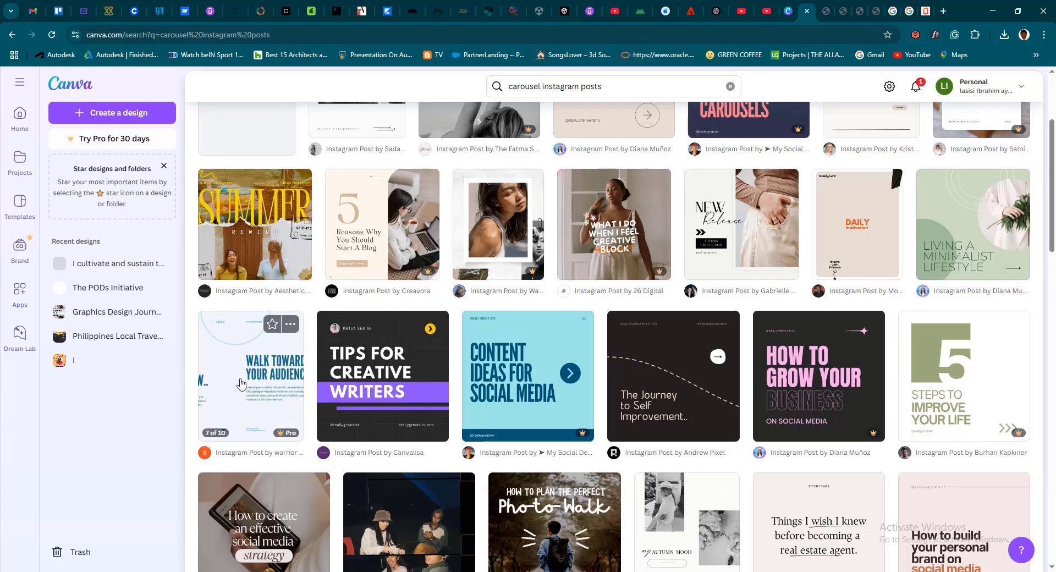
pyautogui.scroll(-5, 240, 384)
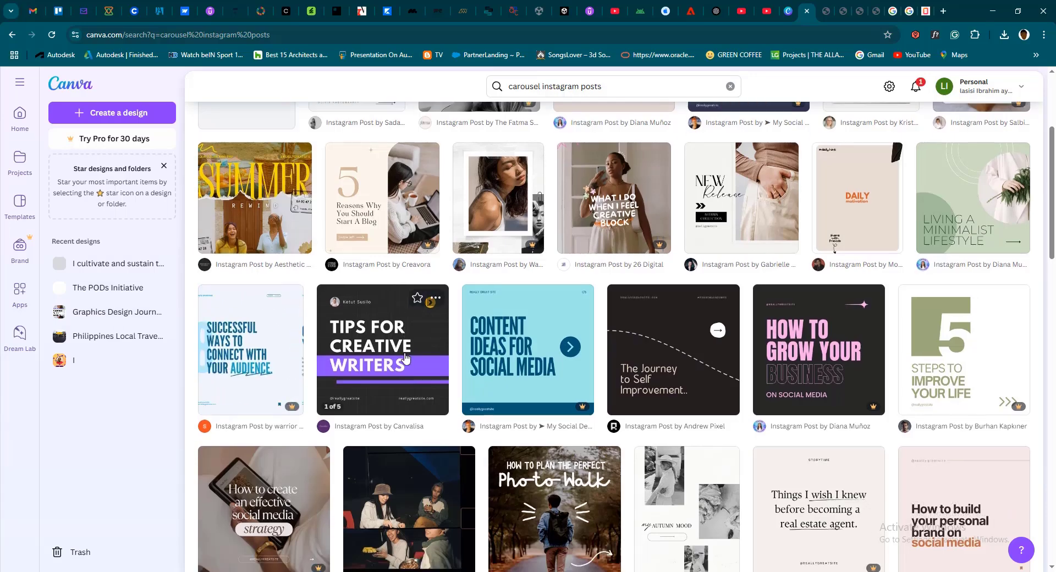
pyautogui.moveTo(286, 422)
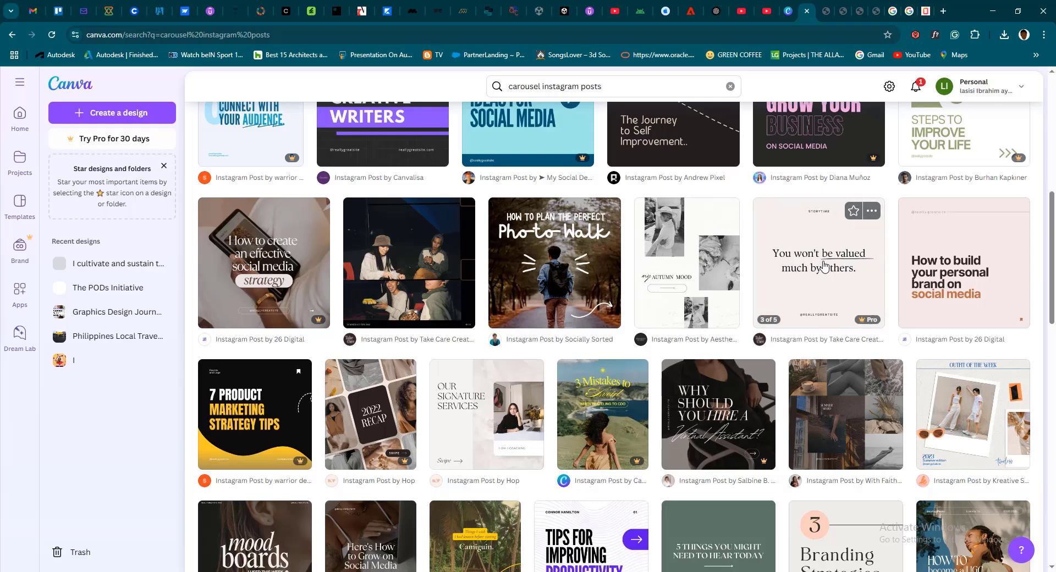
pyautogui.scroll(-4, 575, 329)
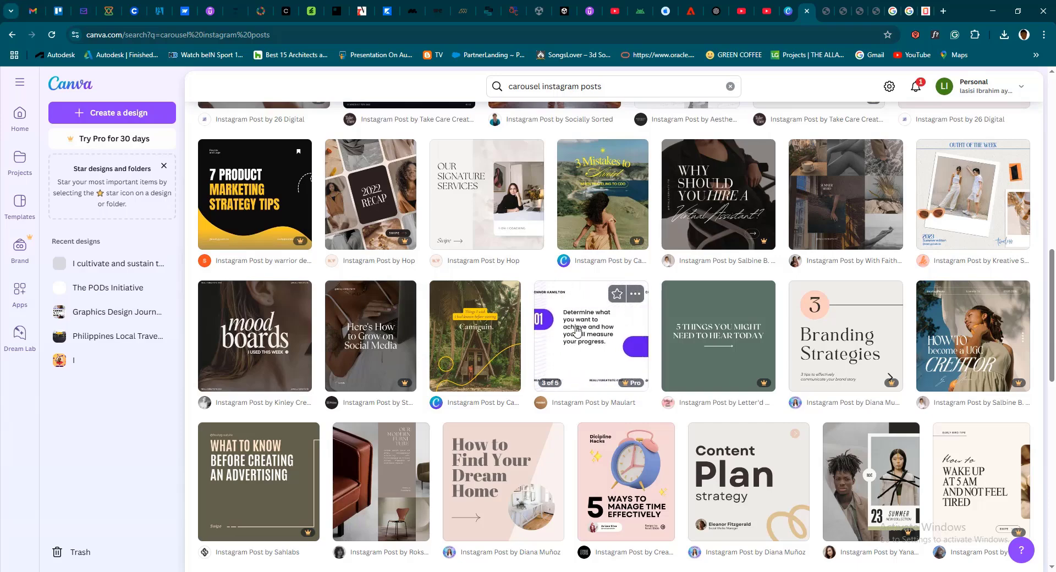
pyautogui.scroll(3, 641, 239)
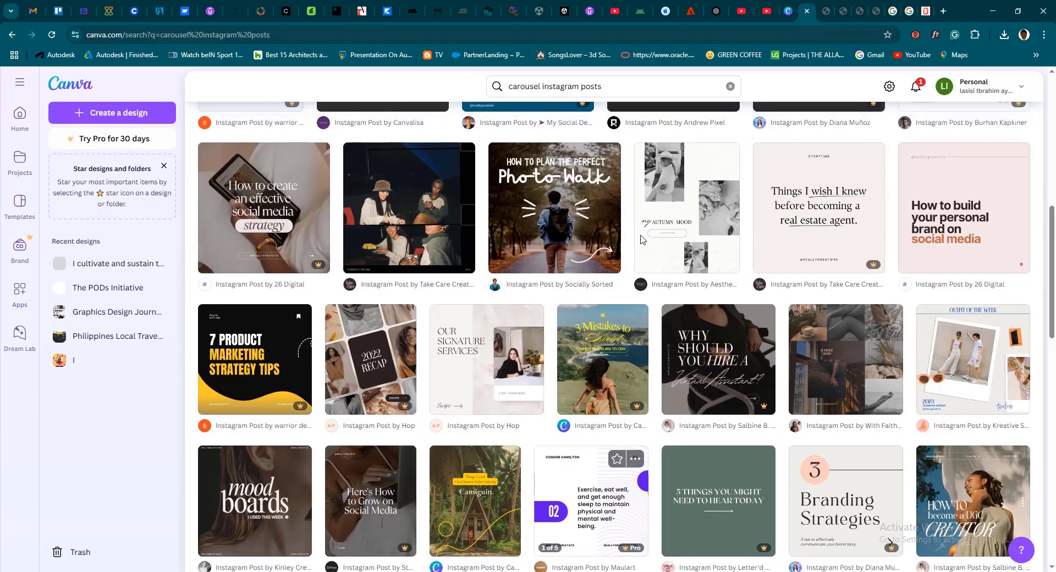
# Switch back to the "Graphics Design - Opening Show" PDF at the "Recap & Learning Outcome" slide
pyautogui.click(817, 16)
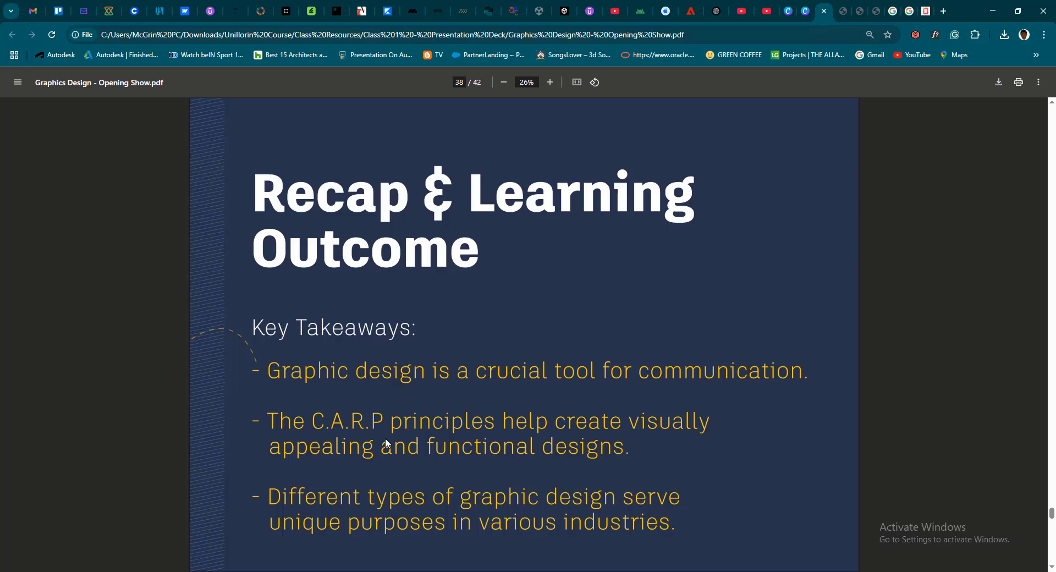